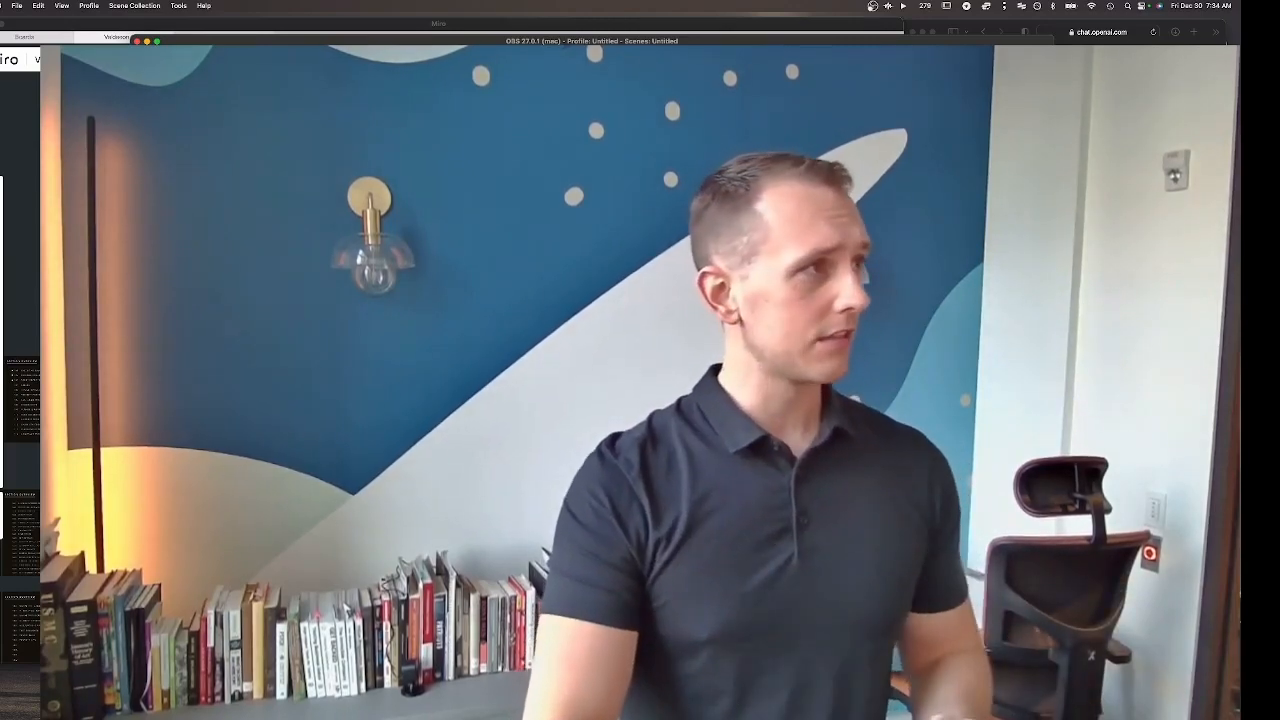
# Step: Shrink the webcam source into a corner of the OBS scene and bring the ChatGPT window to the front
pyautogui.moveTo(289, 76); pyautogui.dragTo(730, 333)
pyautogui.click(668, 626)
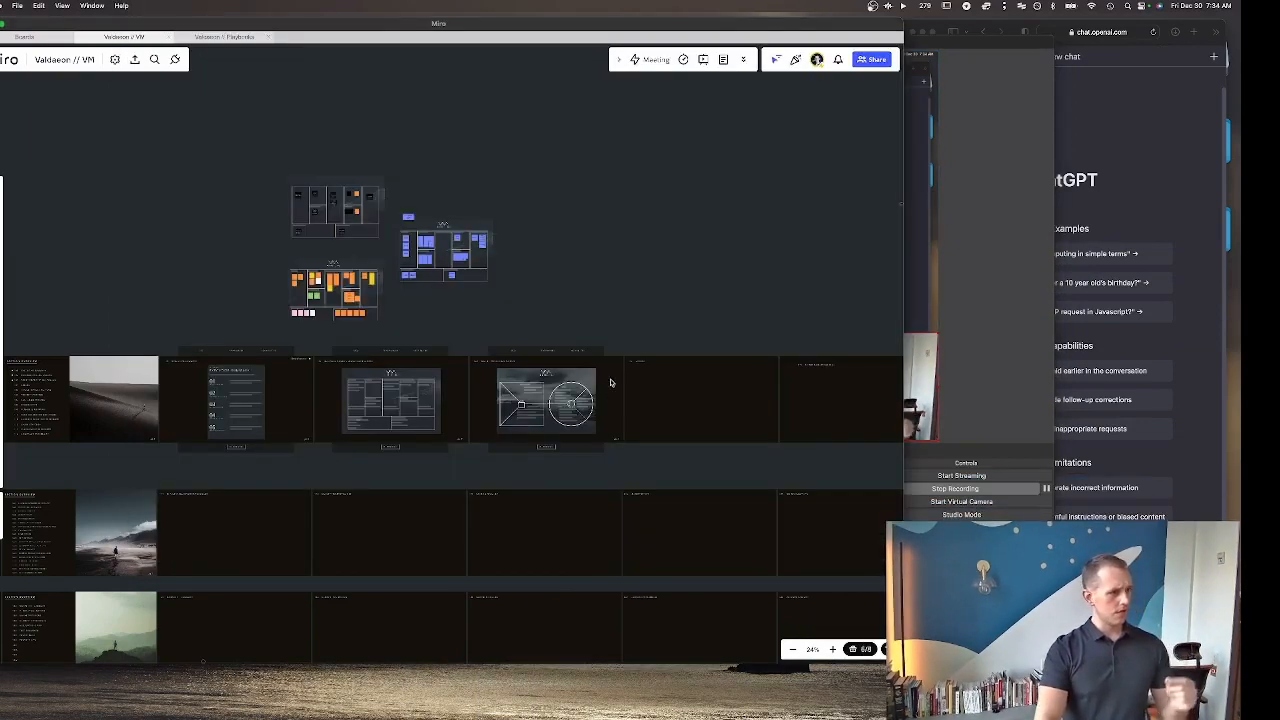
pyautogui.click(1167, 262)
pyautogui.click(743, 226)
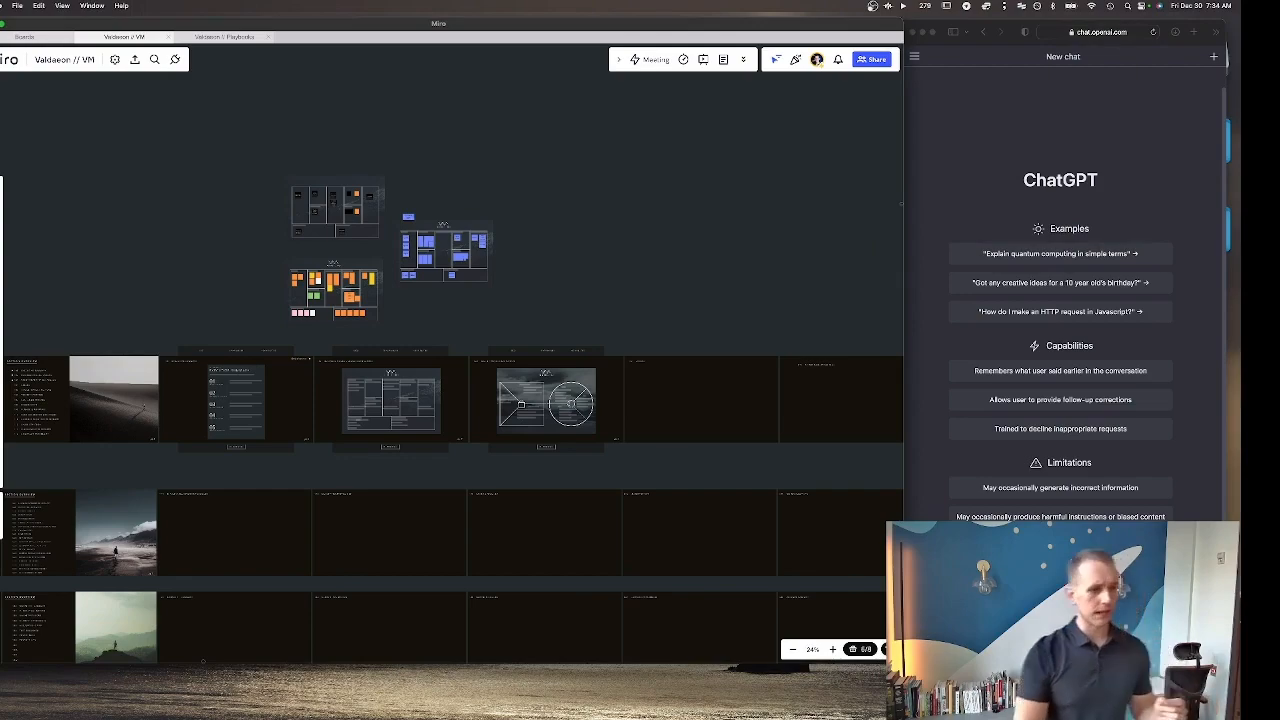
# Step: Switch back to OBS and move the Main Cam source to the bottom centre of the scene
pyautogui.hotkey('ctrl', 'Up')
pyautogui.click(744, 306)
pyautogui.moveTo(879, 392); pyautogui.dragTo(622, 392)
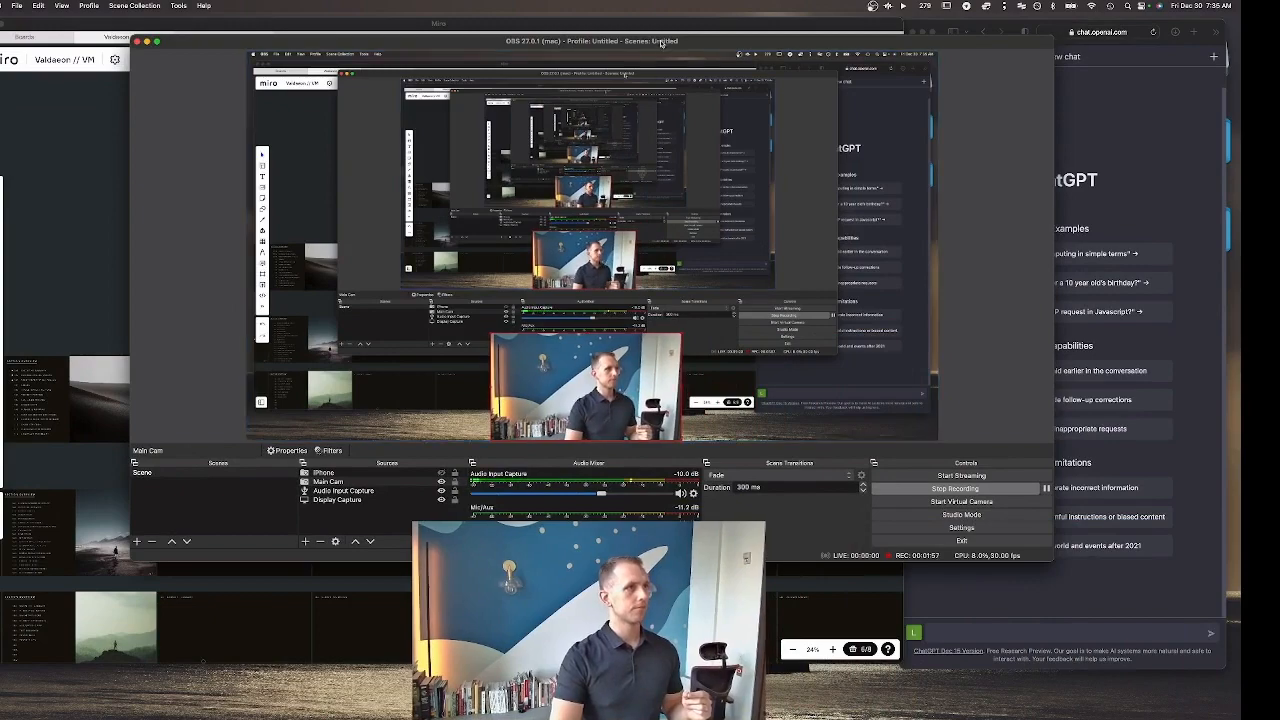
# Step: Move the Miro window so its toolbar is fully on screen and clear the OBS window out of the way
pyautogui.moveTo(662, 30); pyautogui.dragTo(723, 37)
pyautogui.click(989, 74)
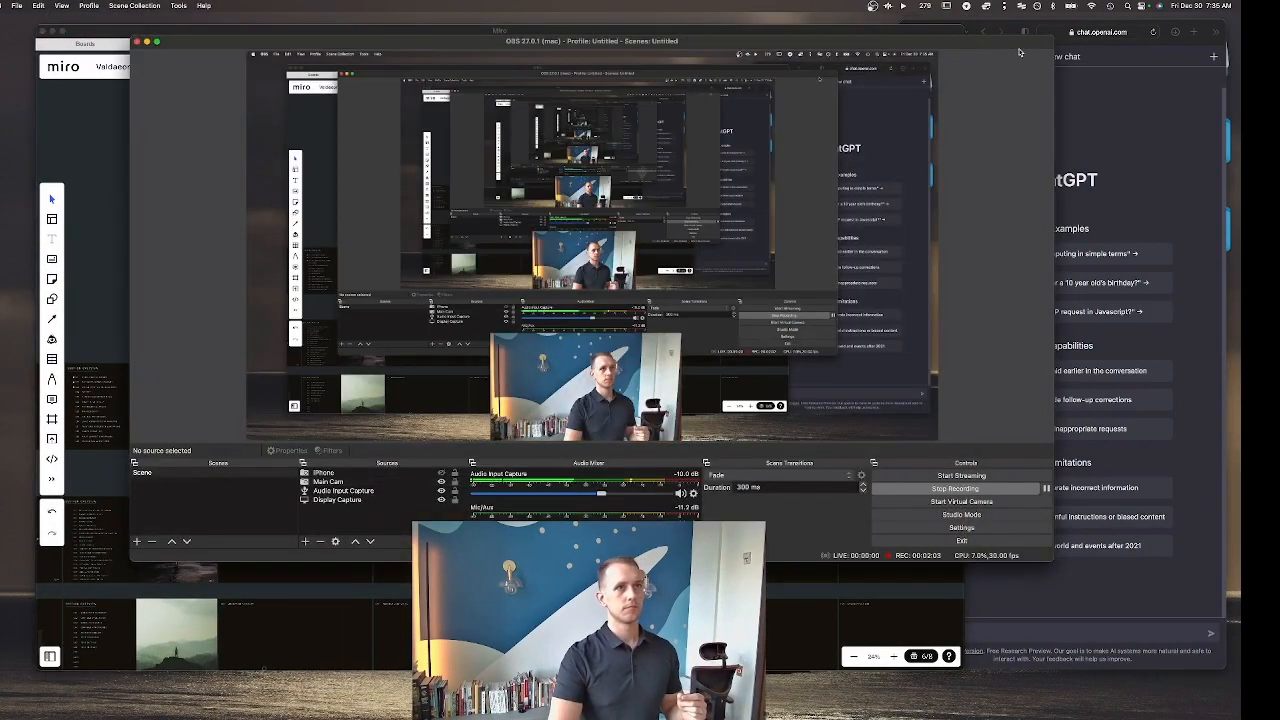
pyautogui.moveTo(969, 49); pyautogui.dragTo(1240, 428)
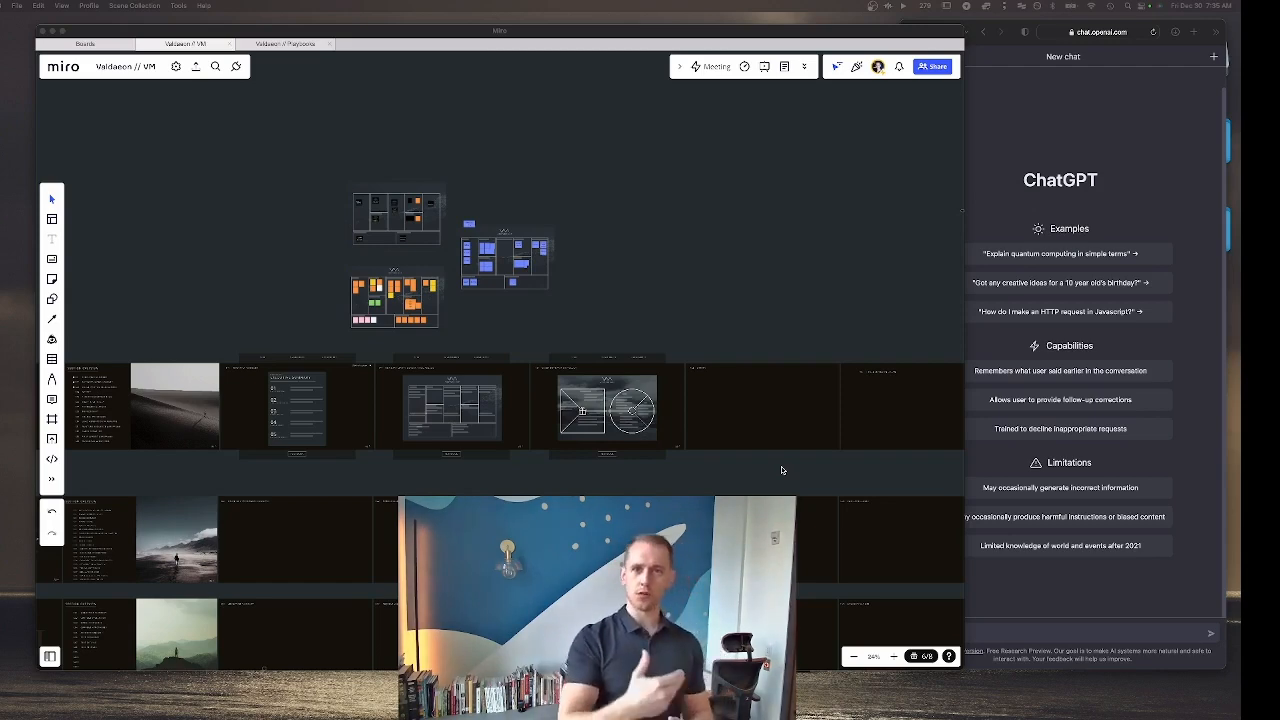
# Step: Examine the 1.02 Business Model Canvas / Lean Canvas frame on the Miro board
pyautogui.click(410, 228)
pyautogui.scroll(5, 410, 228)
pyautogui.scroll(-3, 486, 272)
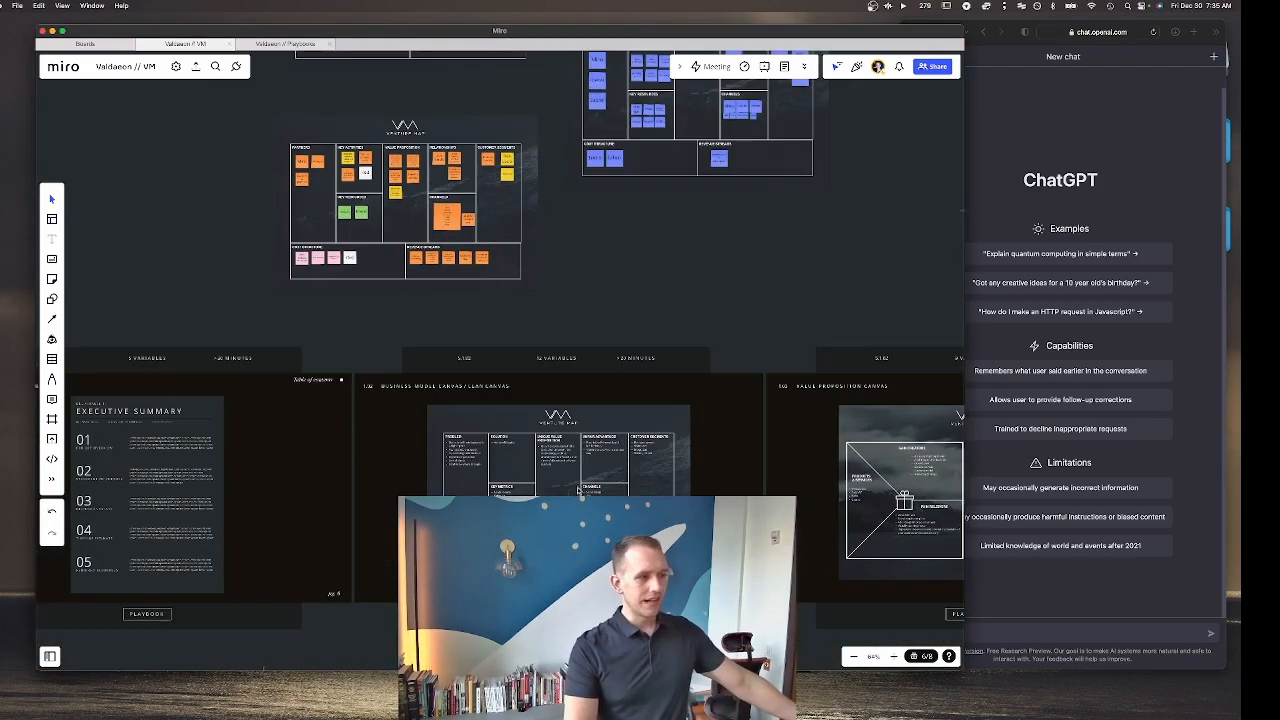
pyautogui.scroll(5, 533, 486)
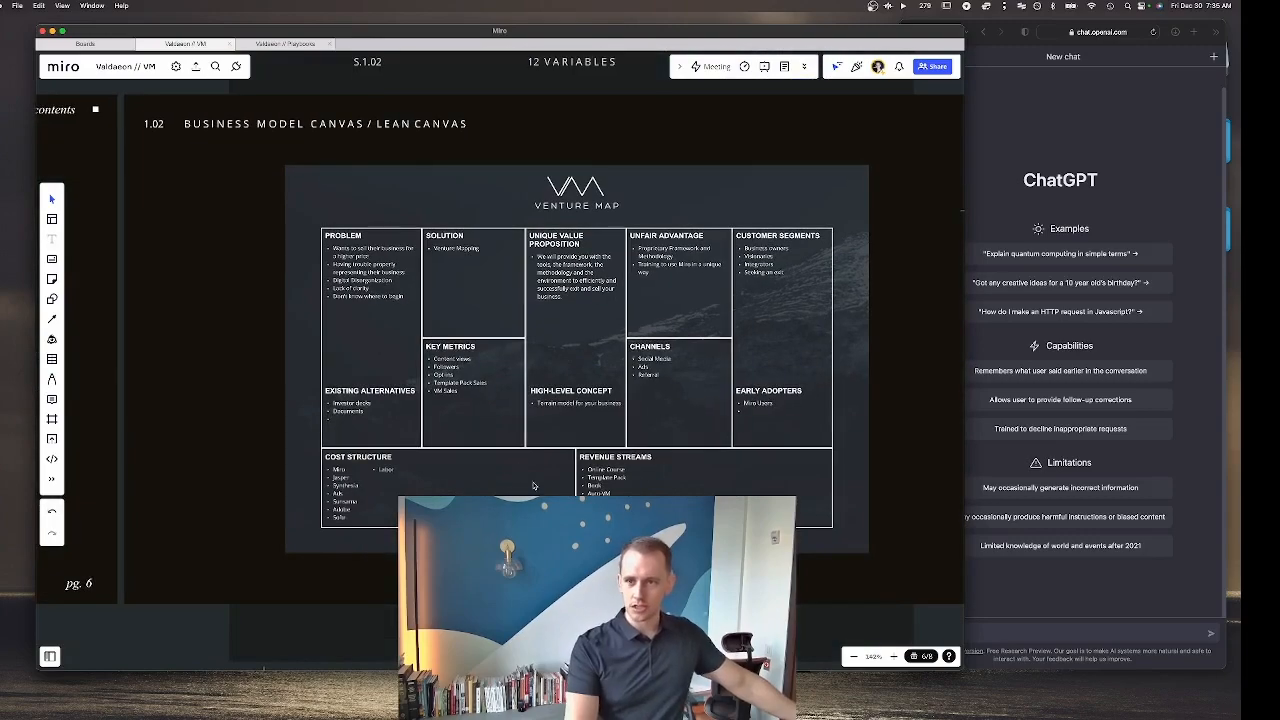
pyautogui.scroll(-2, 552, 425)
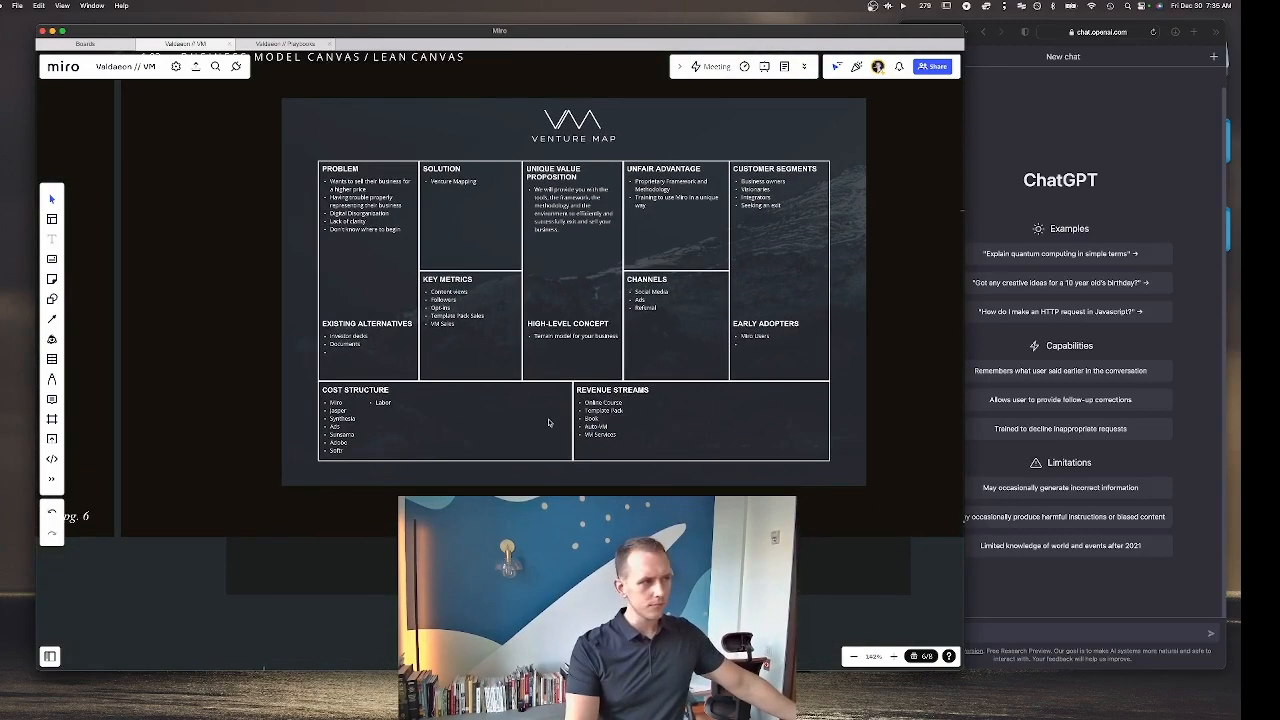
# Step: Examine the venture map with blue sticky notes labelled "product play"
pyautogui.scroll(10, 548, 423)
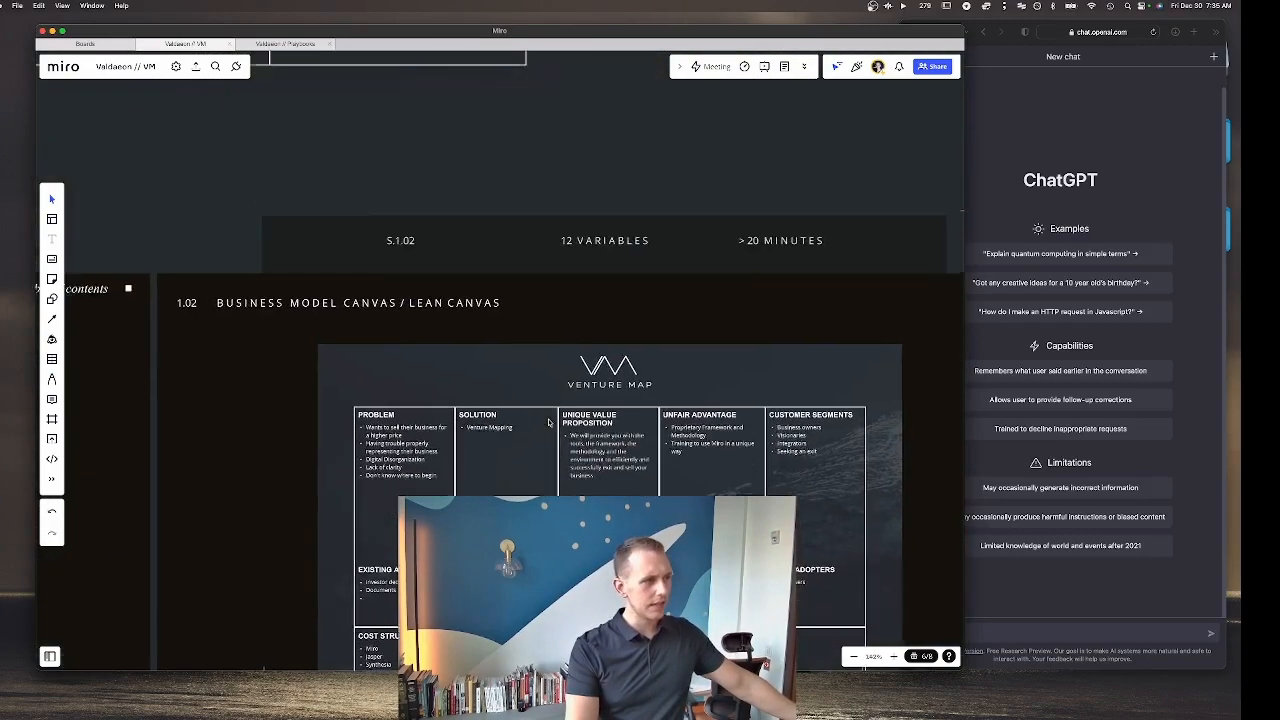
pyautogui.scroll(6, 548, 423)
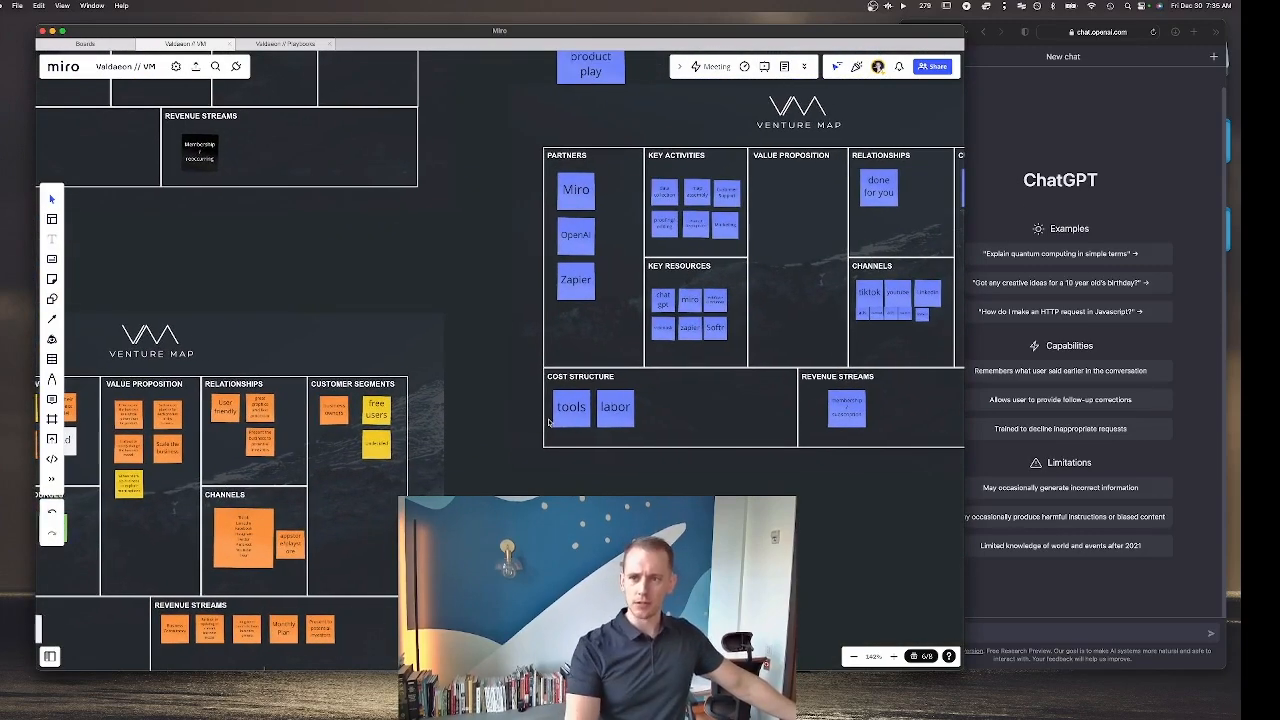
pyautogui.scroll(6, 548, 423)
pyautogui.hscroll(6, 548, 423)
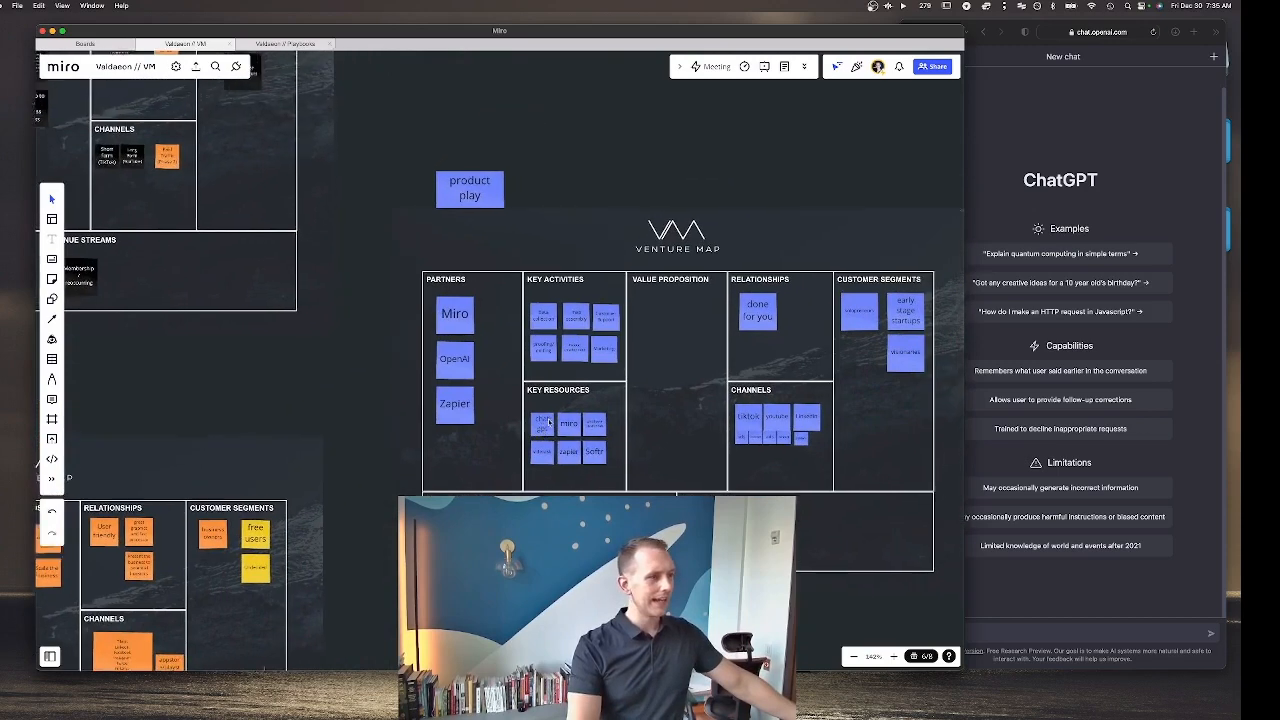
pyautogui.scroll(2, 548, 423)
pyautogui.hscroll(3, 548, 423)
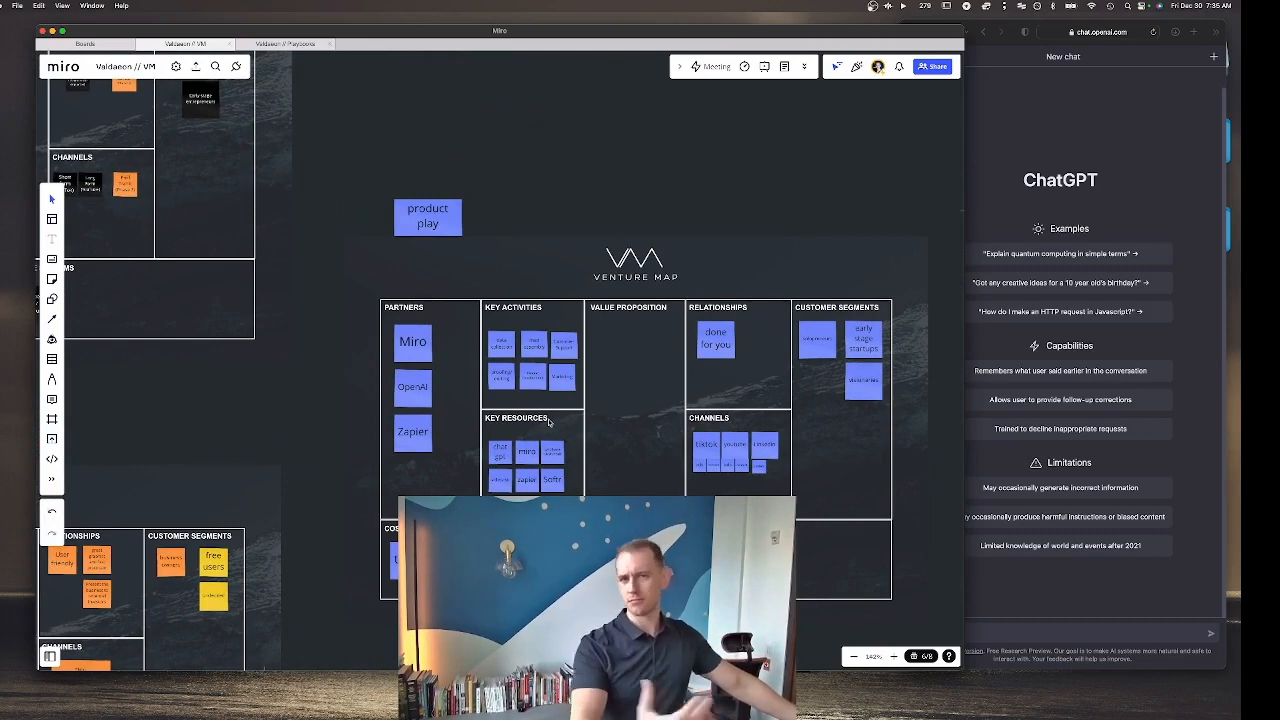
# Step: Compare the venture map with black sticky notes against the one with mostly orange sticky notes
pyautogui.scroll(10, 548, 423)
pyautogui.hscroll(-20, 548, 423)
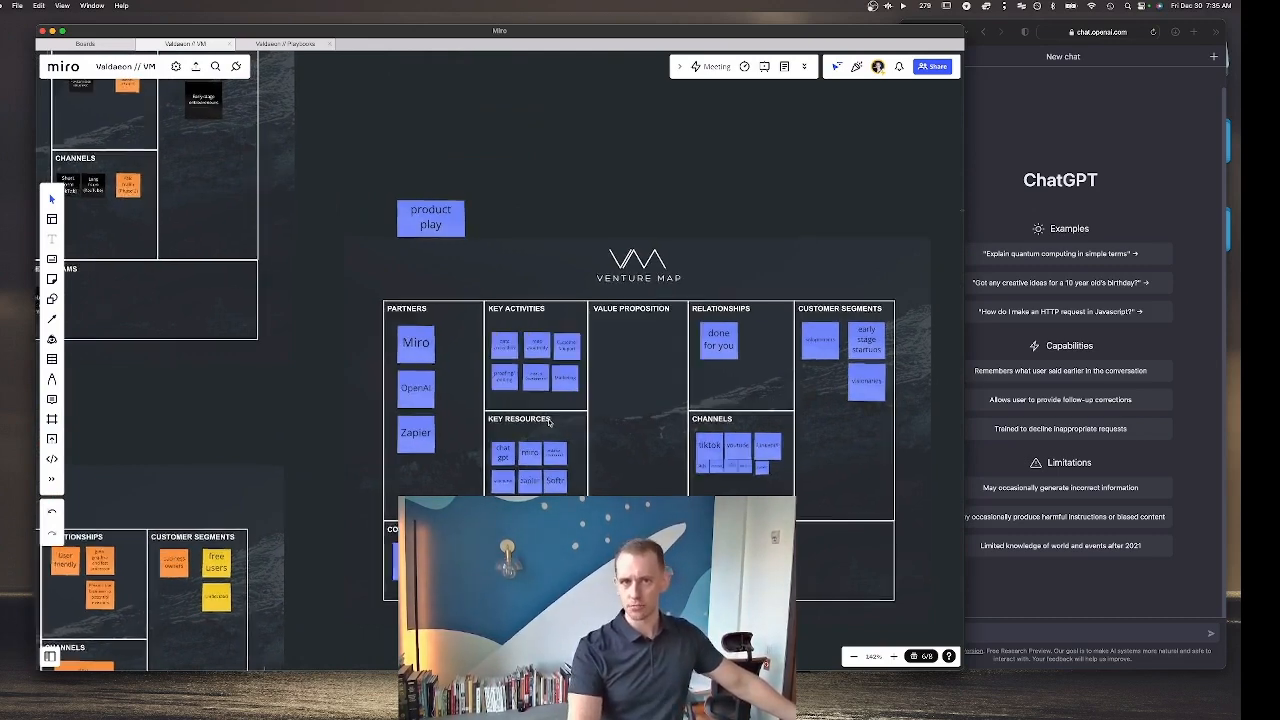
pyautogui.hscroll(-2, 548, 423)
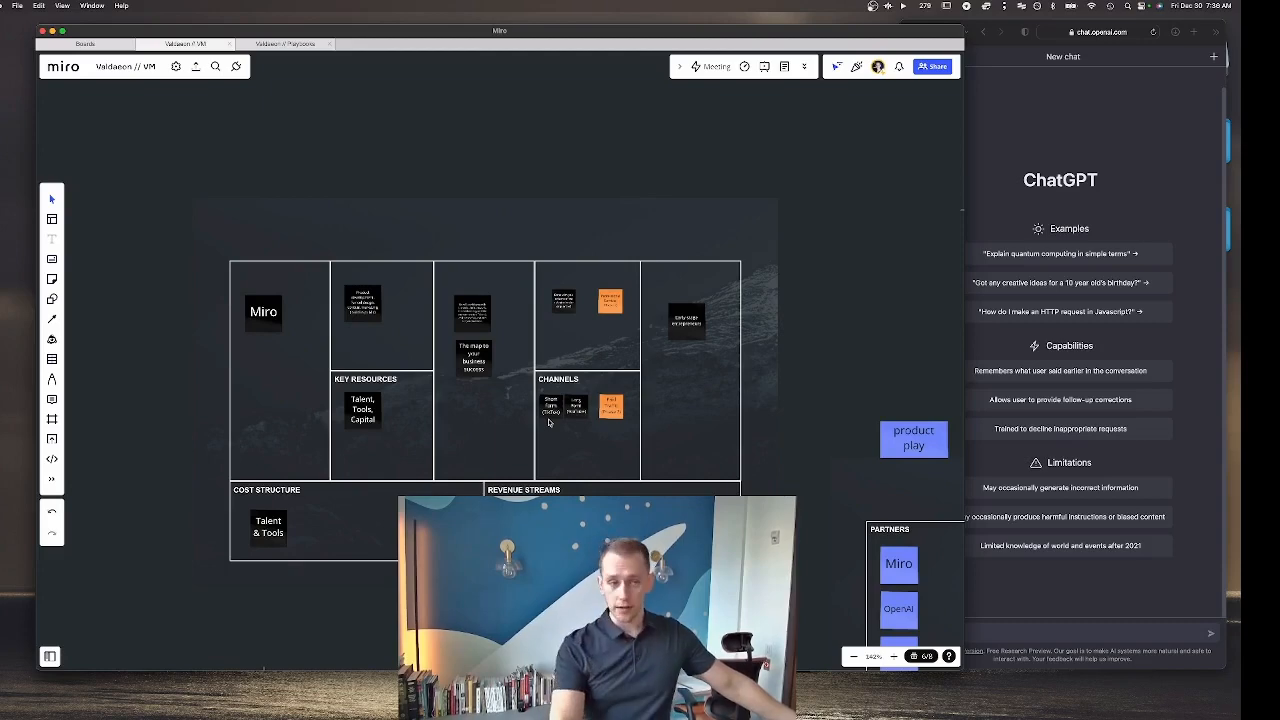
pyautogui.scroll(-2, 424, 329)
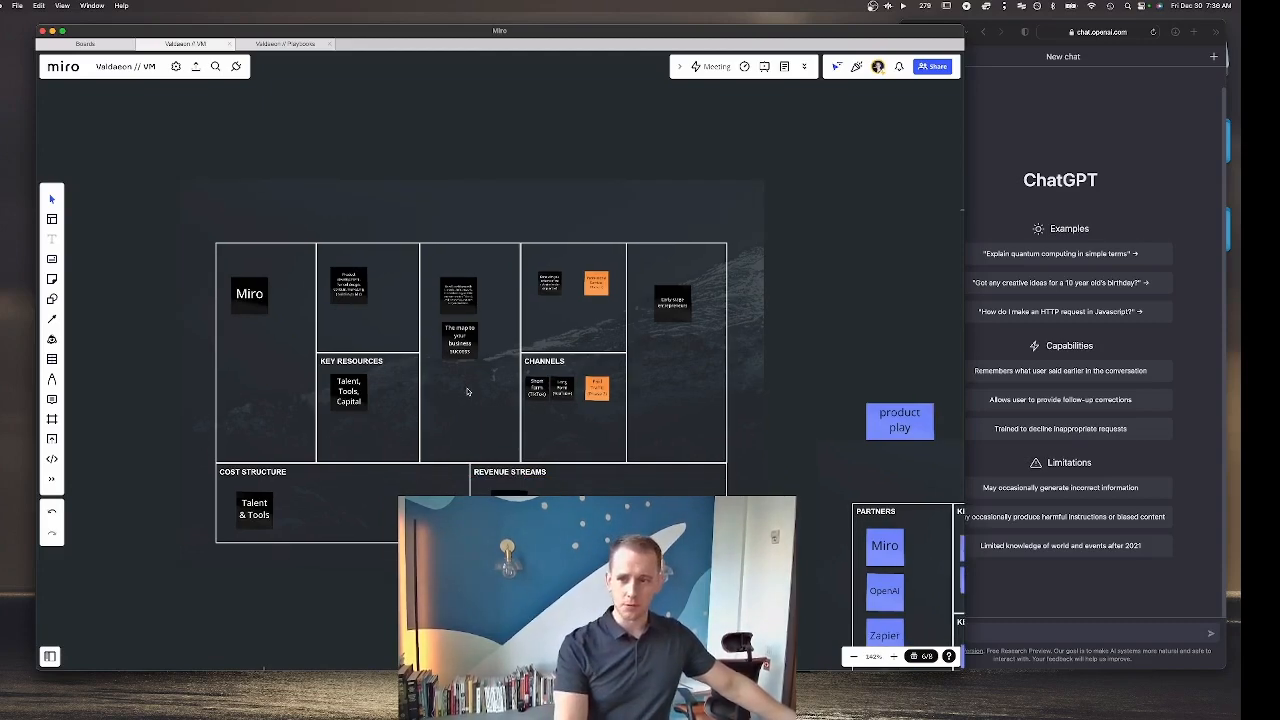
pyautogui.hscroll(-5, 466, 392)
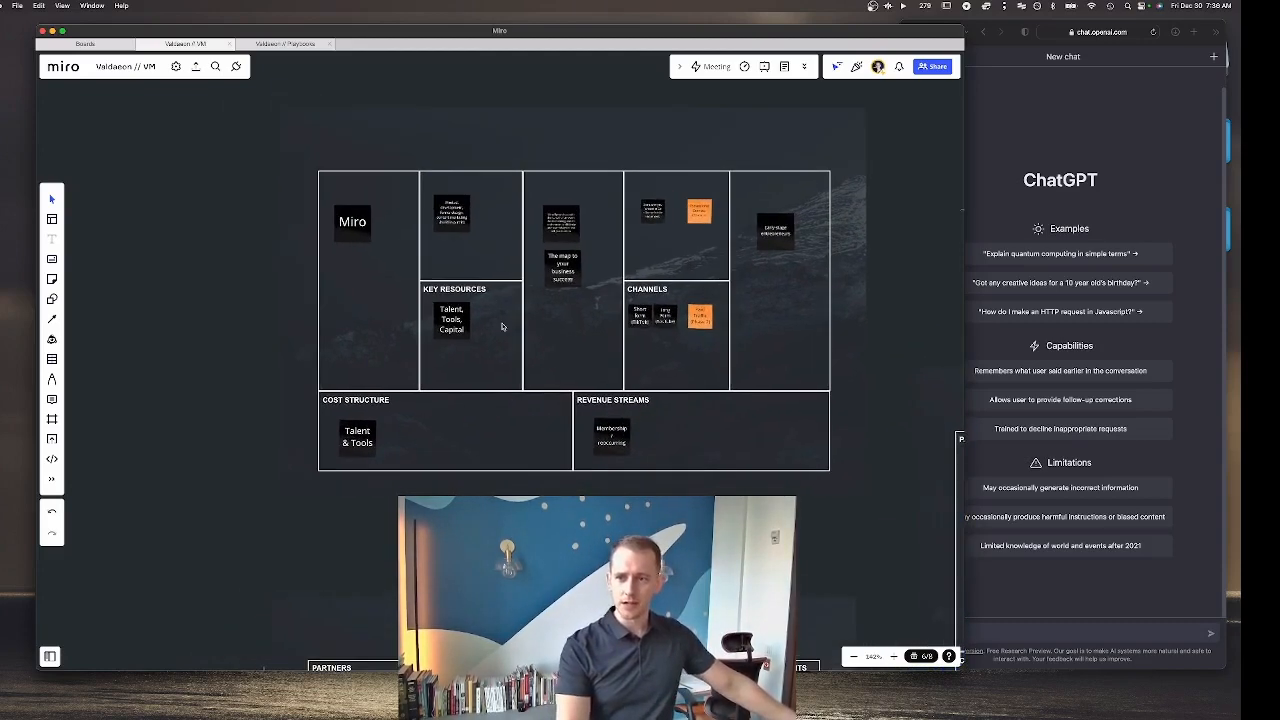
pyautogui.scroll(5, 502, 326)
pyautogui.scroll(-3, 502, 326)
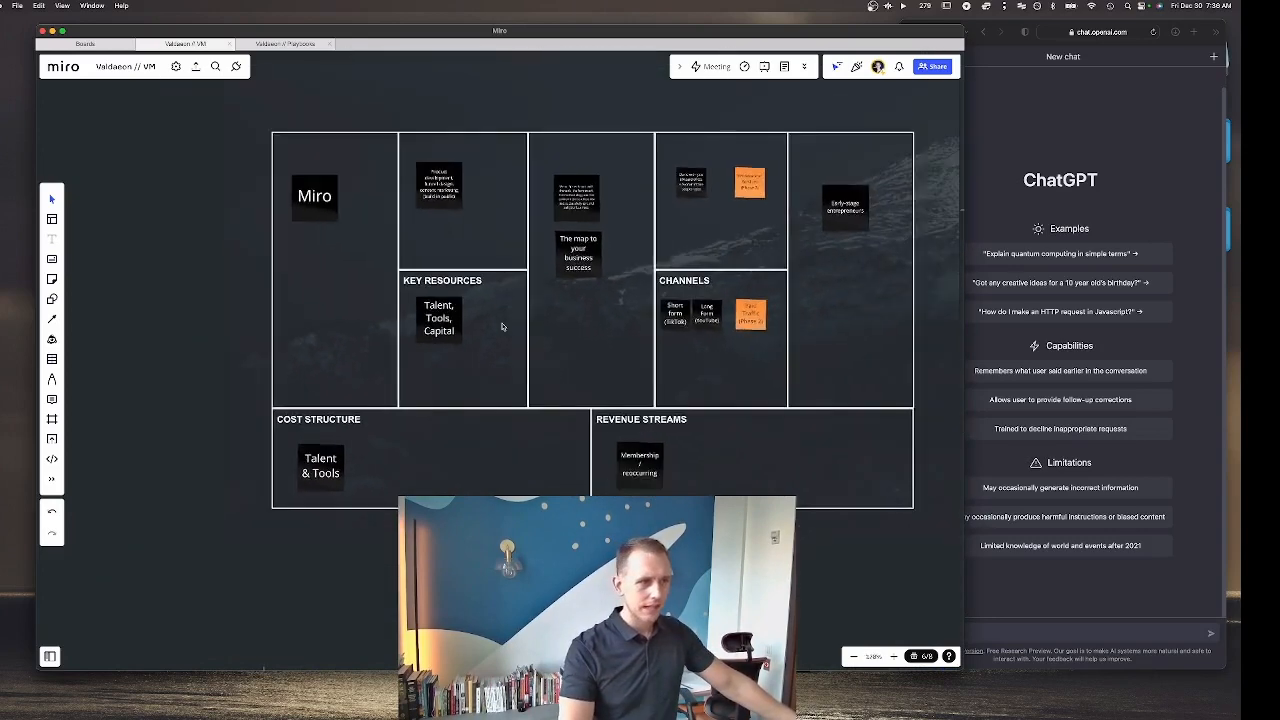
pyautogui.scroll(-10, 502, 326)
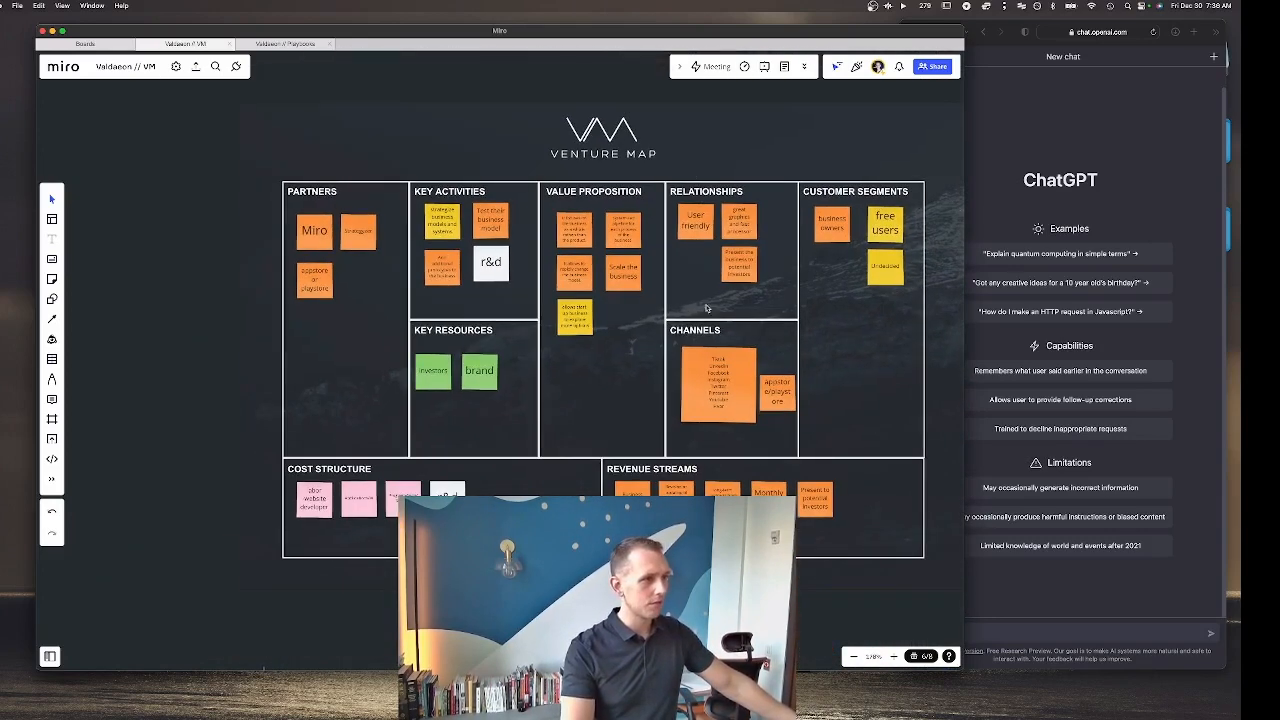
pyautogui.scroll(-10, 670, 252)
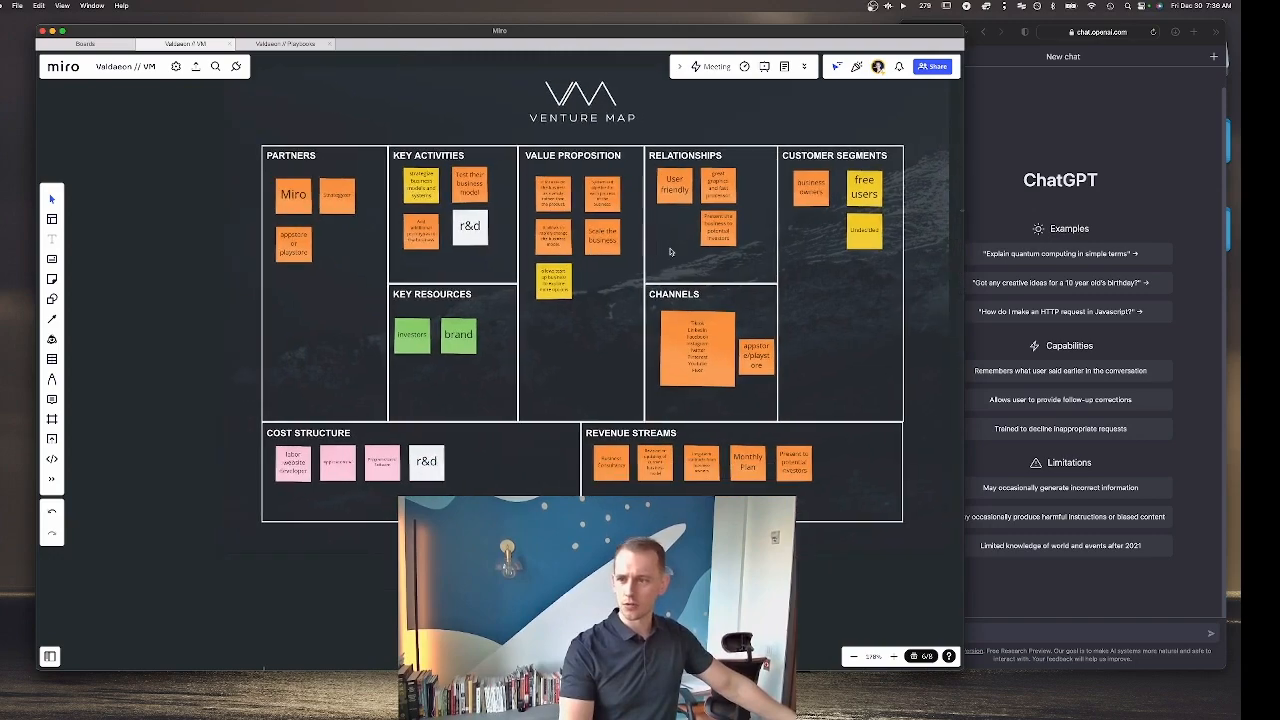
# Step: Review the "product play" venture map again, from its partners to its revenue streams and empty value proposition section
pyautogui.scroll(3, 670, 252)
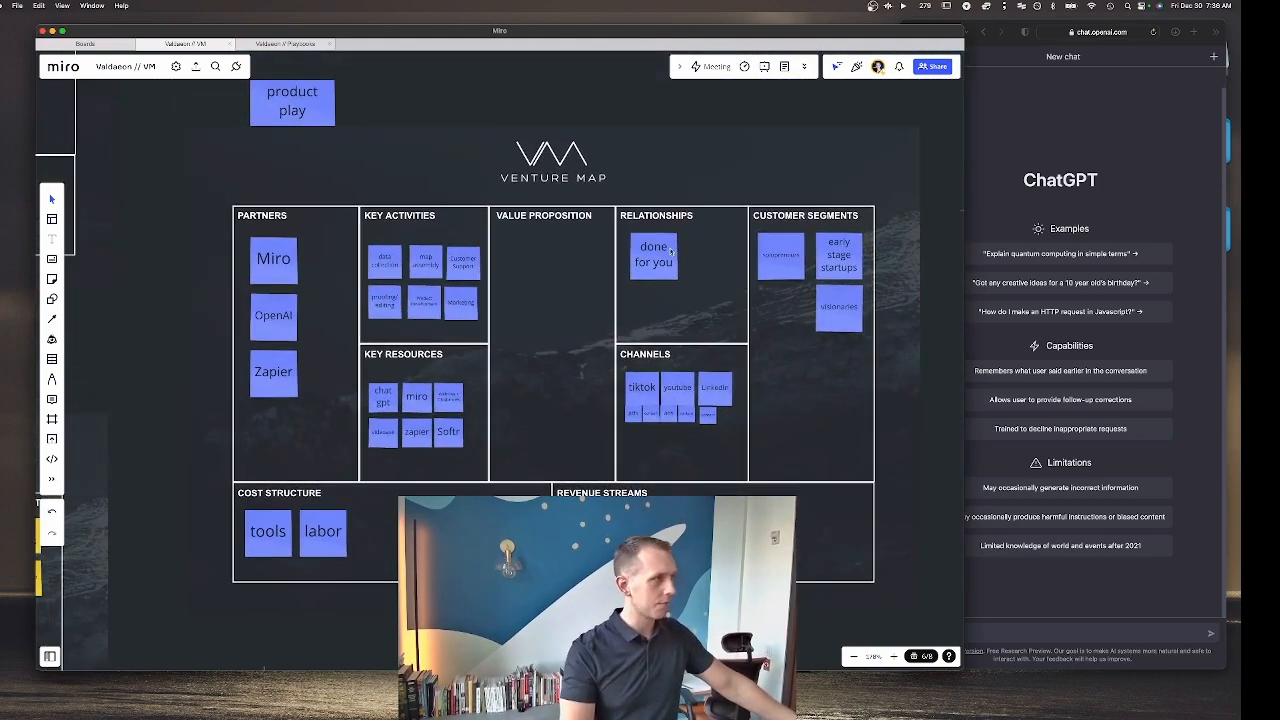
pyautogui.scroll(-3, 593, 413)
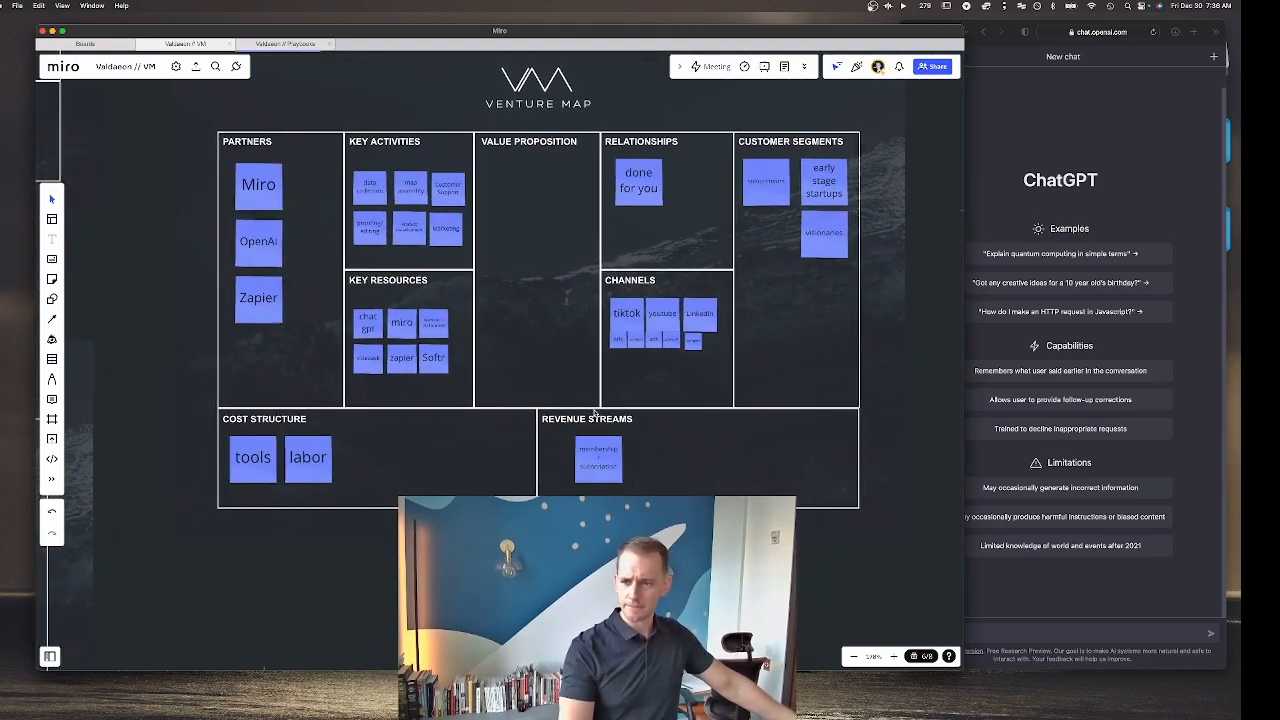
pyautogui.scroll(1, 595, 413)
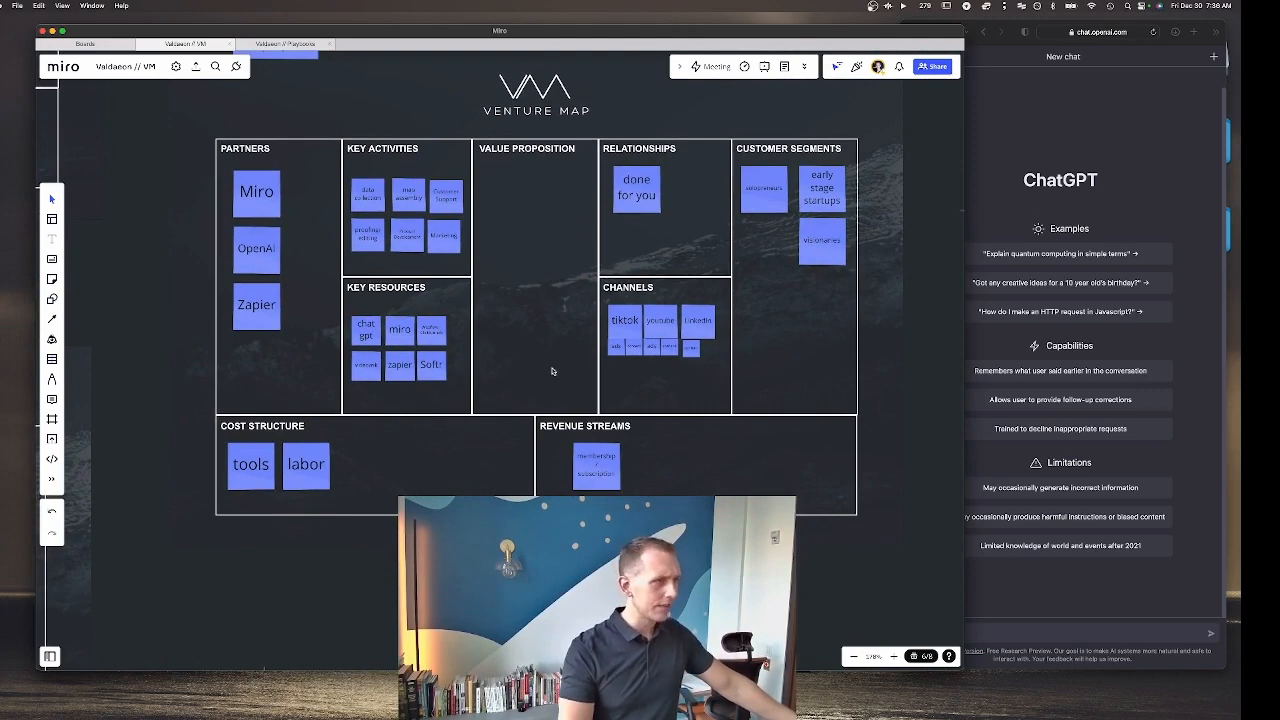
pyautogui.scroll(-3, 551, 371)
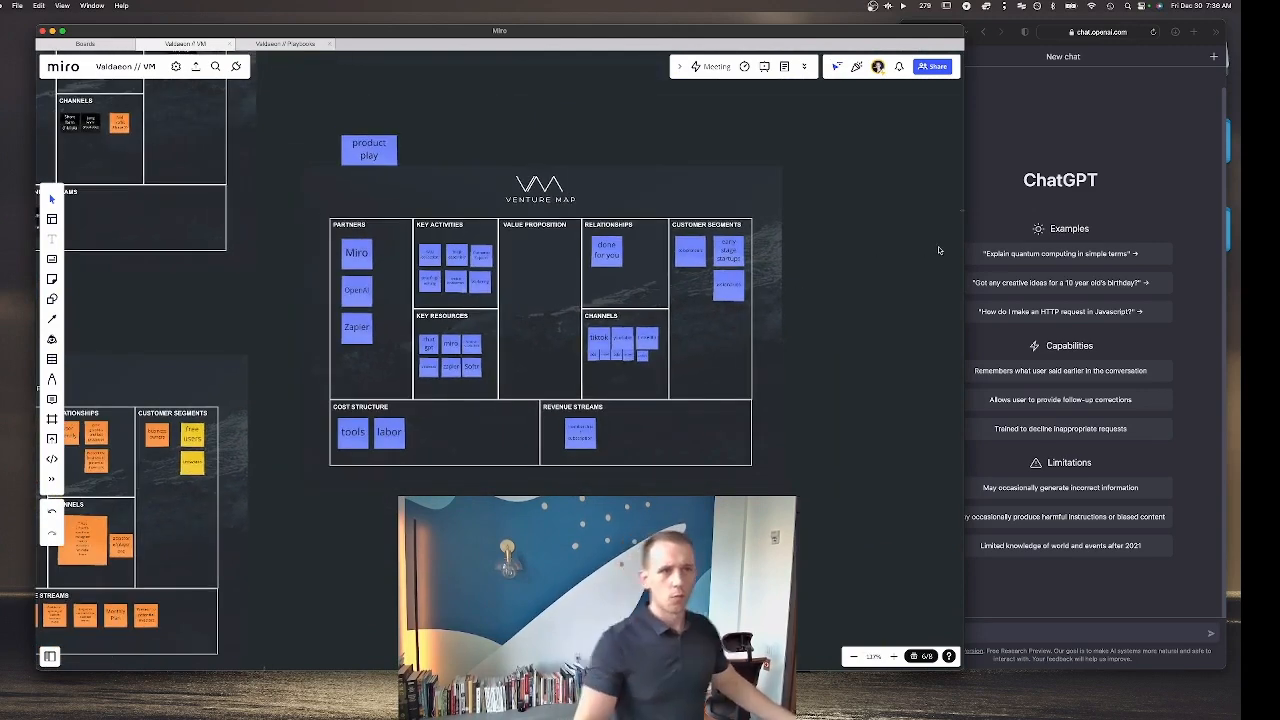
# Step: Narrow the Miro window and slightly widen the ChatGPT window so both sit side by side without overlapping
pyautogui.moveTo(963, 251); pyautogui.dragTo(894, 255)
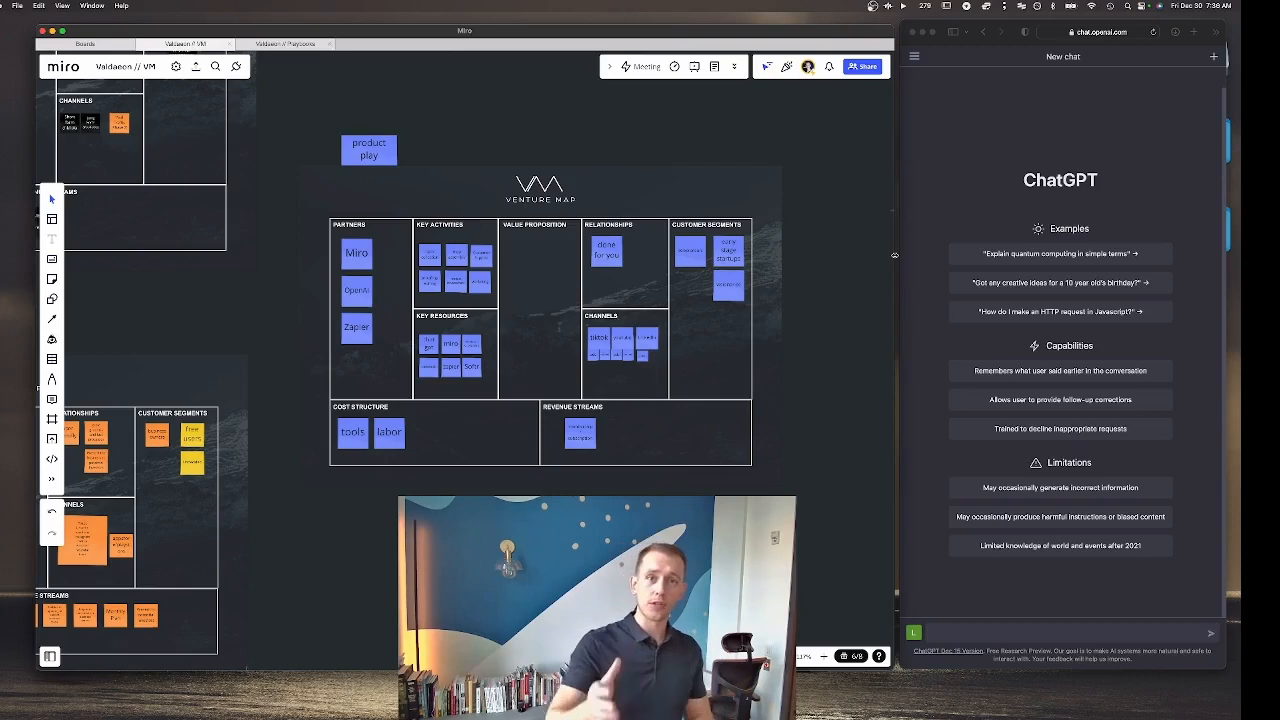
pyautogui.click(901, 312)
pyautogui.moveTo(901, 312); pyautogui.dragTo(895, 312)
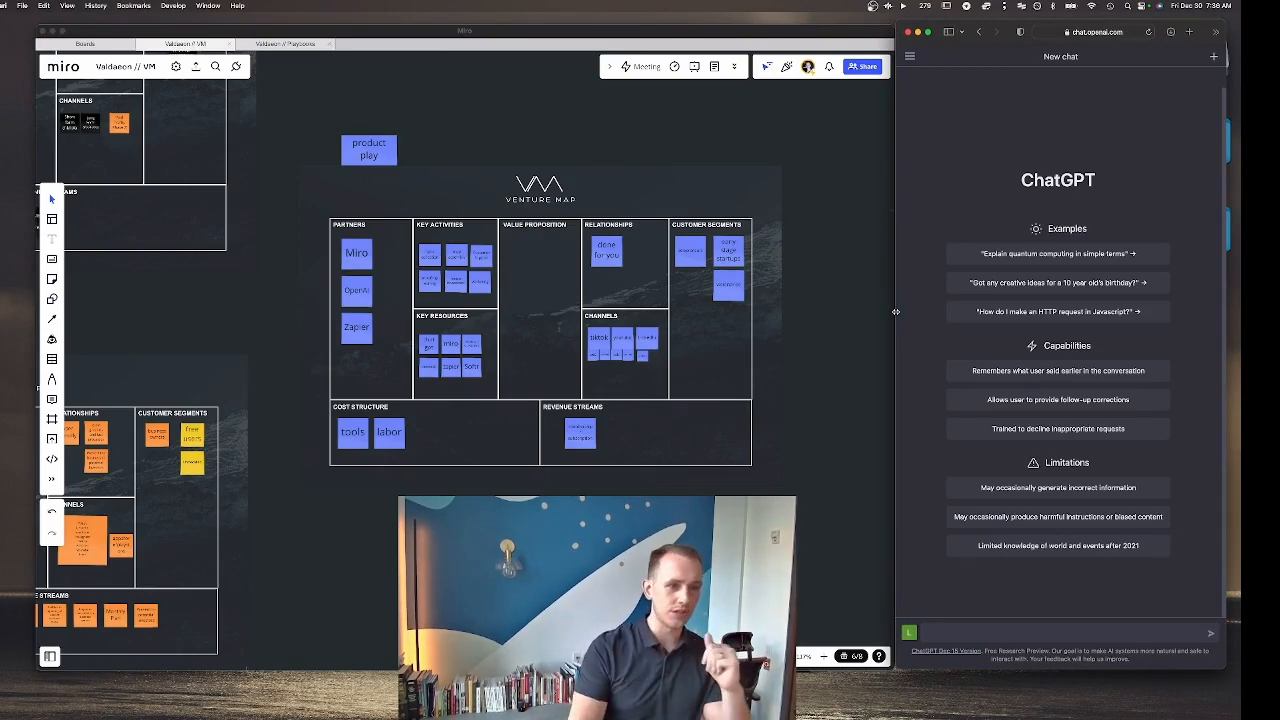
# Step: Review the "product play" venture map alongside ChatGPT and place the cursor in the new chat's prompt
pyautogui.scroll(3, 709, 318)
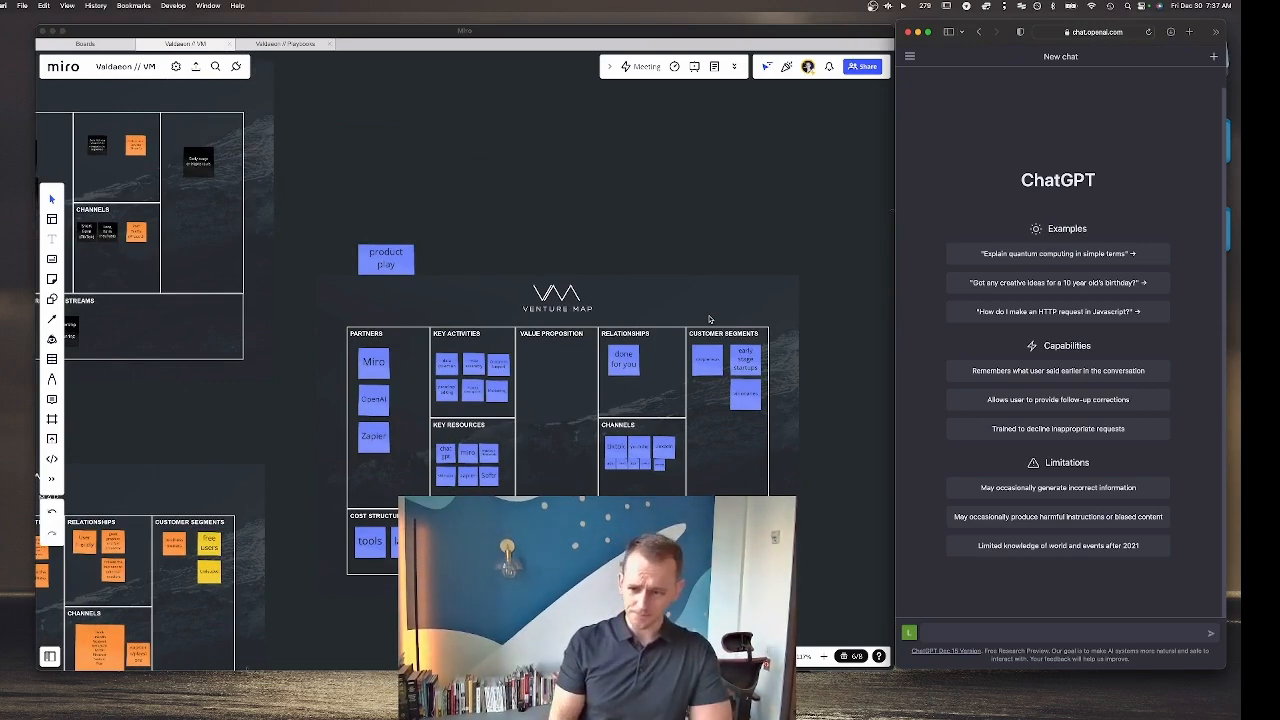
pyautogui.scroll(-5, 804, 527)
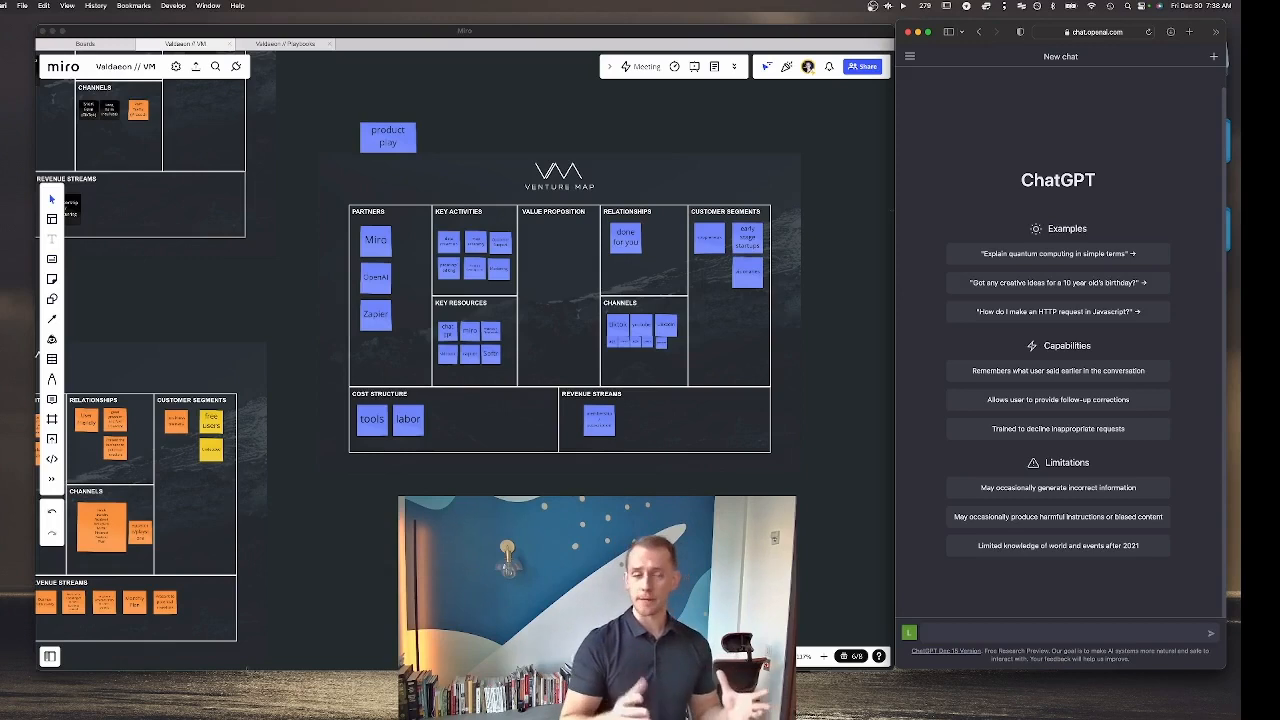
pyautogui.click(892, 210)
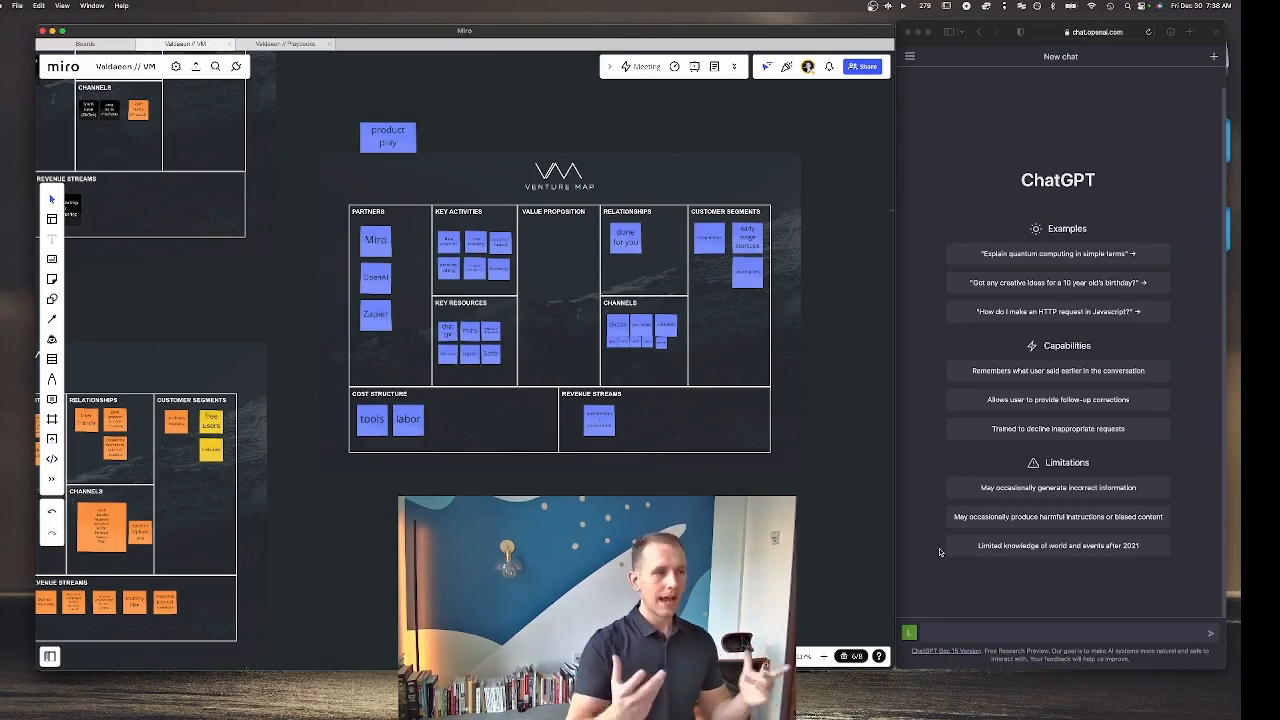
pyautogui.click(1016, 638)
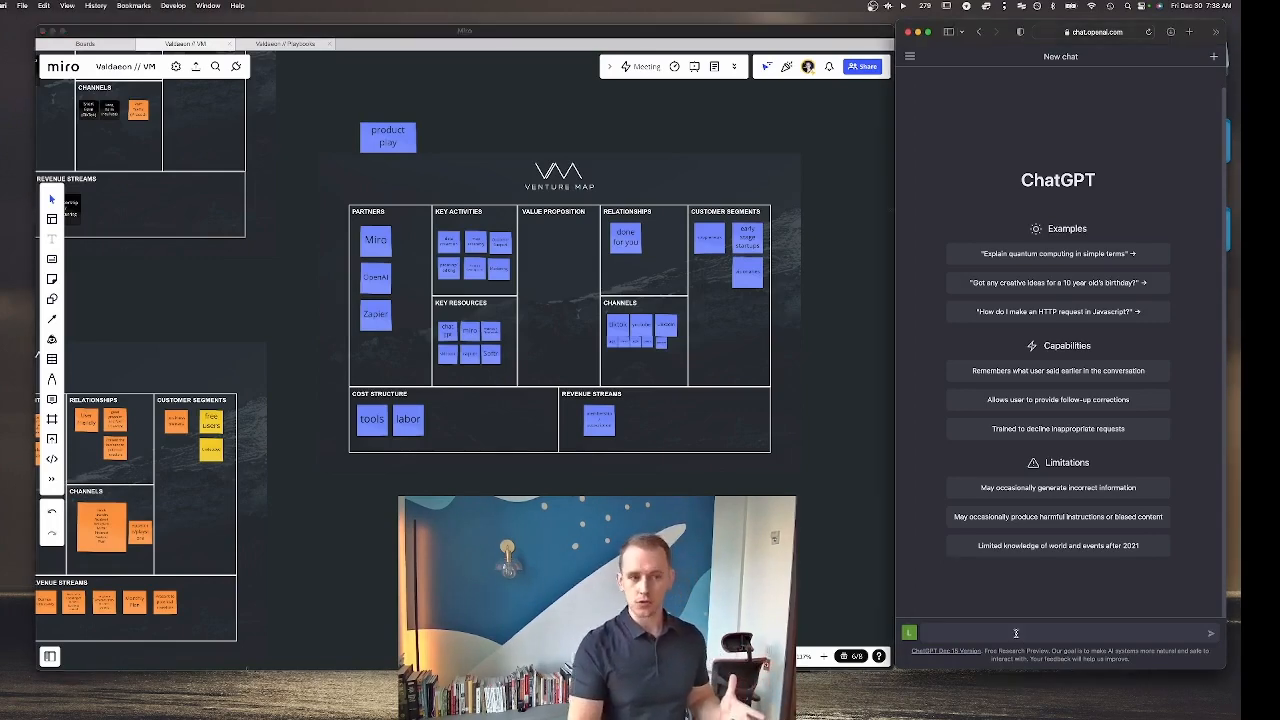
pyautogui.scroll(3, 640, 273)
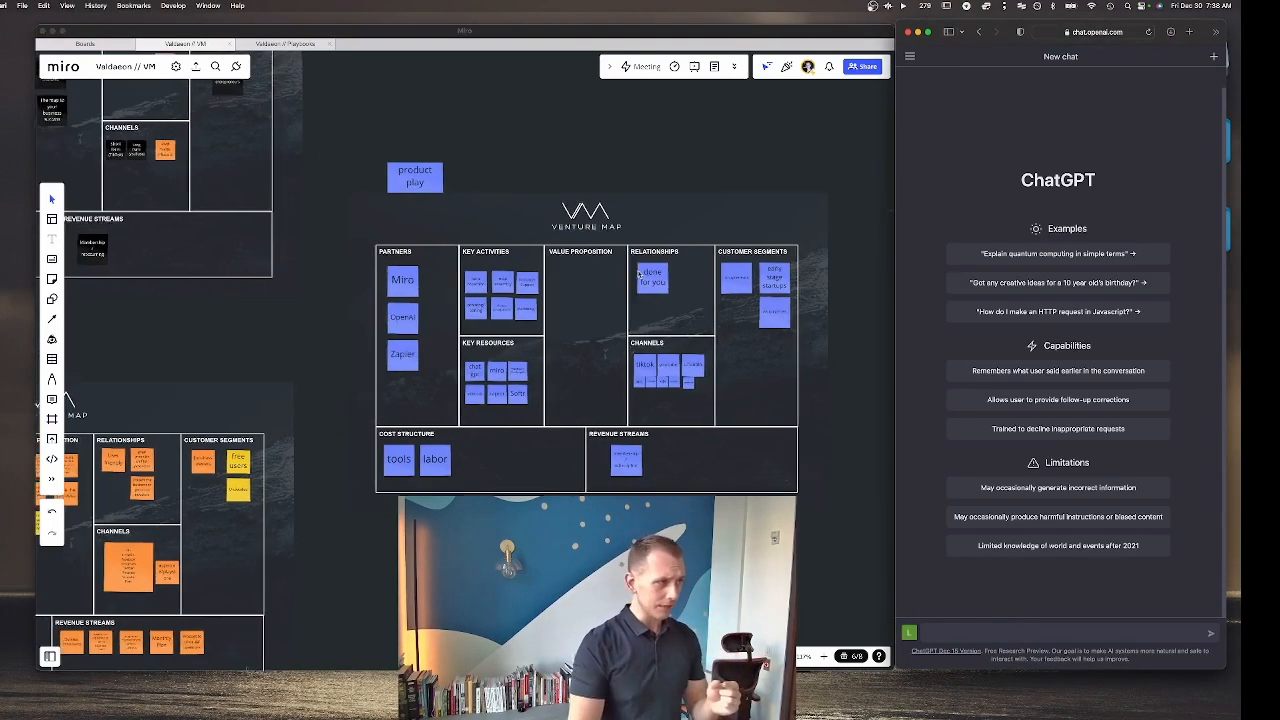
pyautogui.hscroll(2, 638, 273)
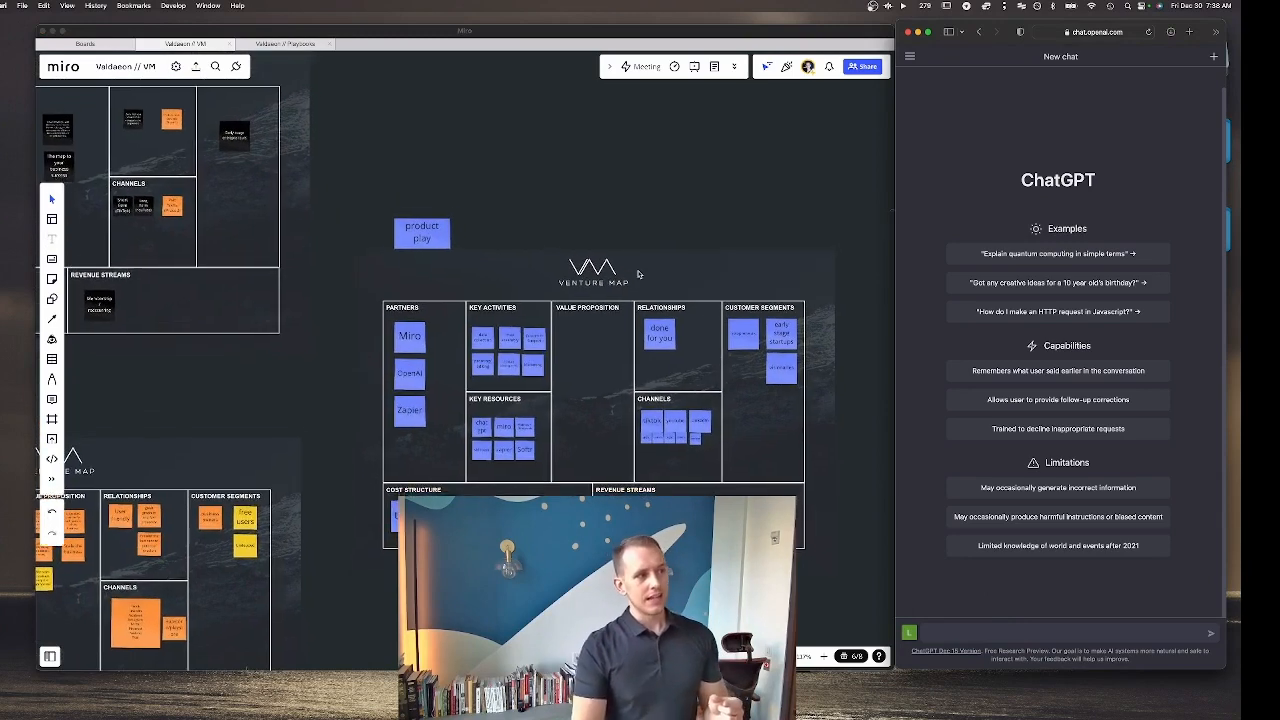
pyautogui.hscroll(1, 638, 273)
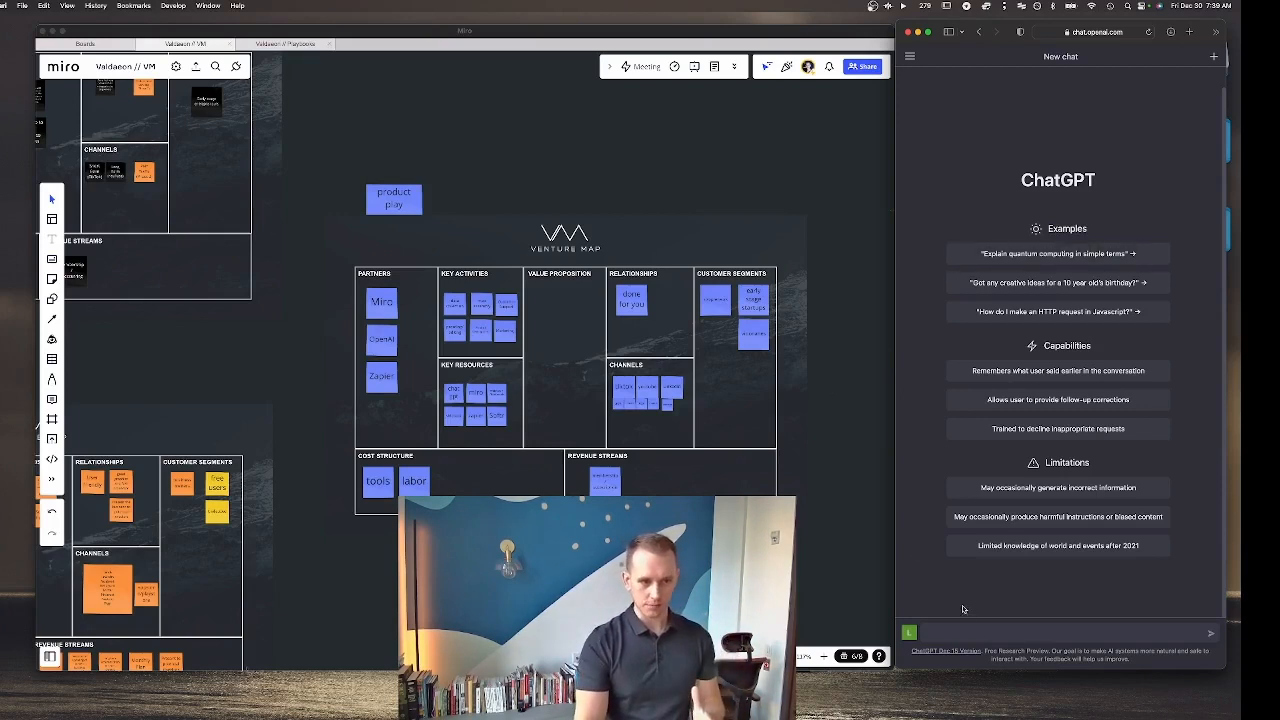
pyautogui.click(982, 630)
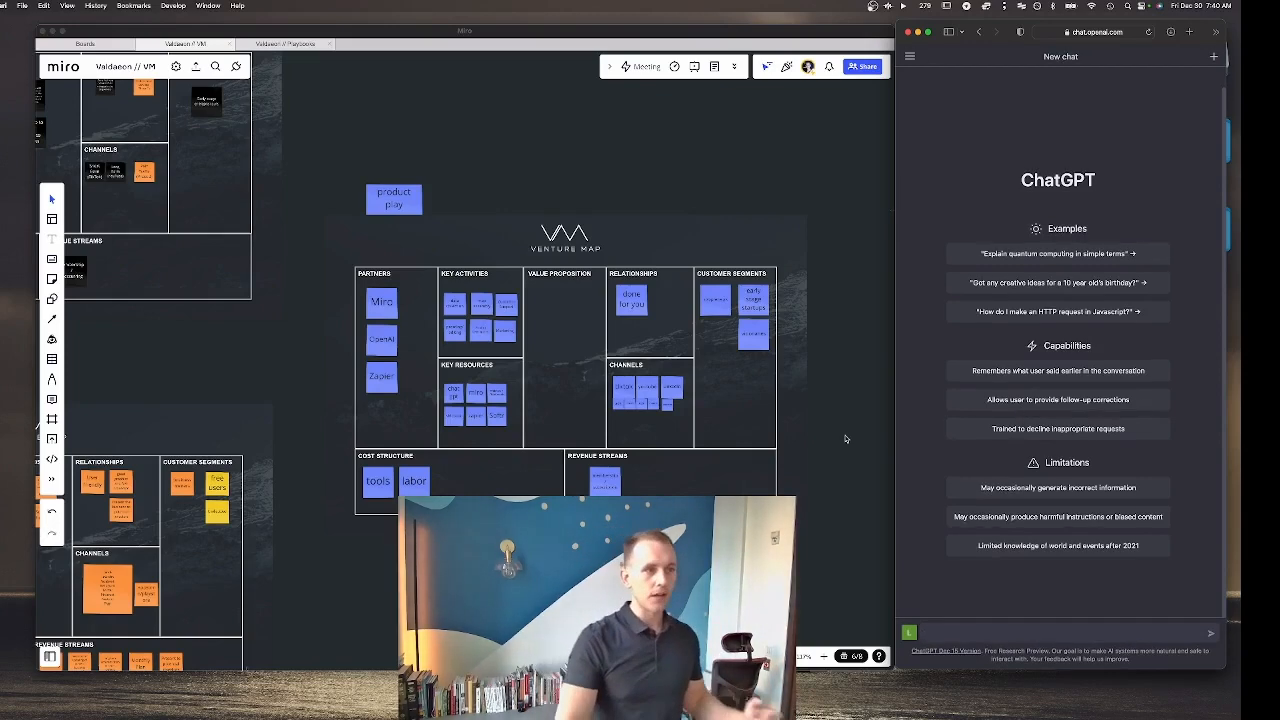
# Step: Examine the gains, pains, jobs and product sections of the 1.03 Value Proposition Canvas in Miro
pyautogui.scroll(-10, 846, 439)
pyautogui.hscroll(10, 846, 439)
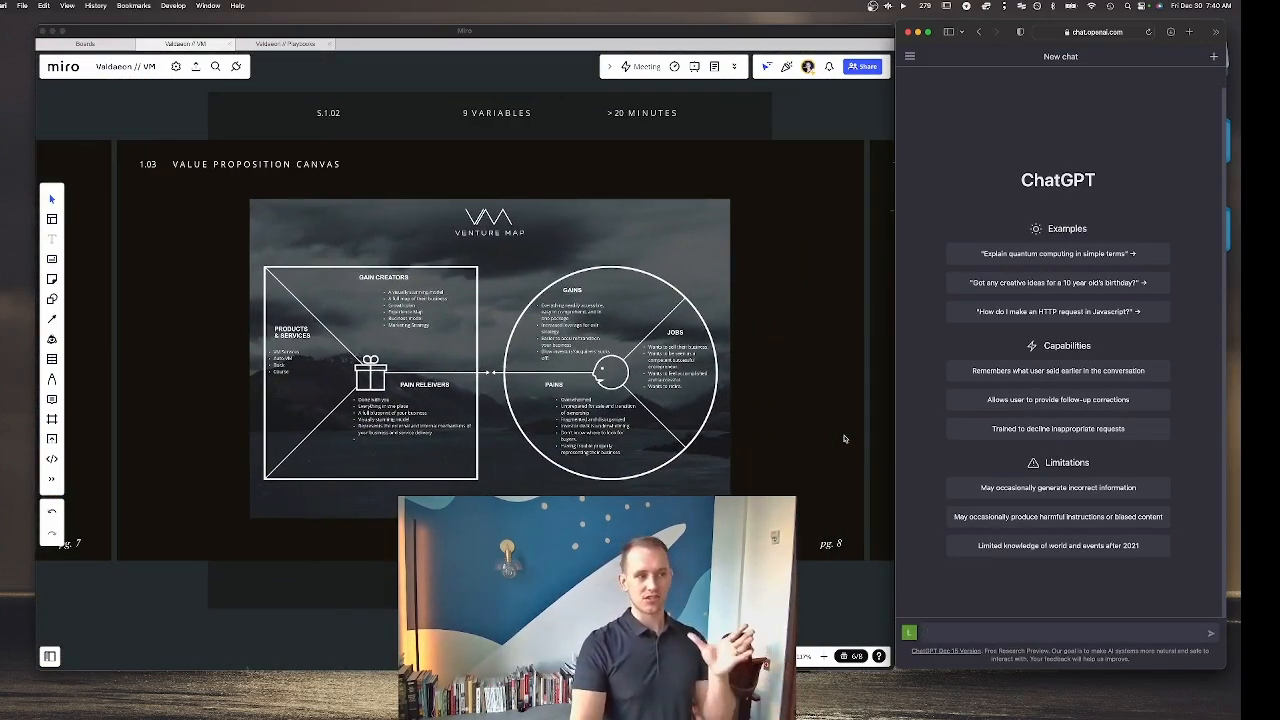
pyautogui.hscroll(-2, 846, 439)
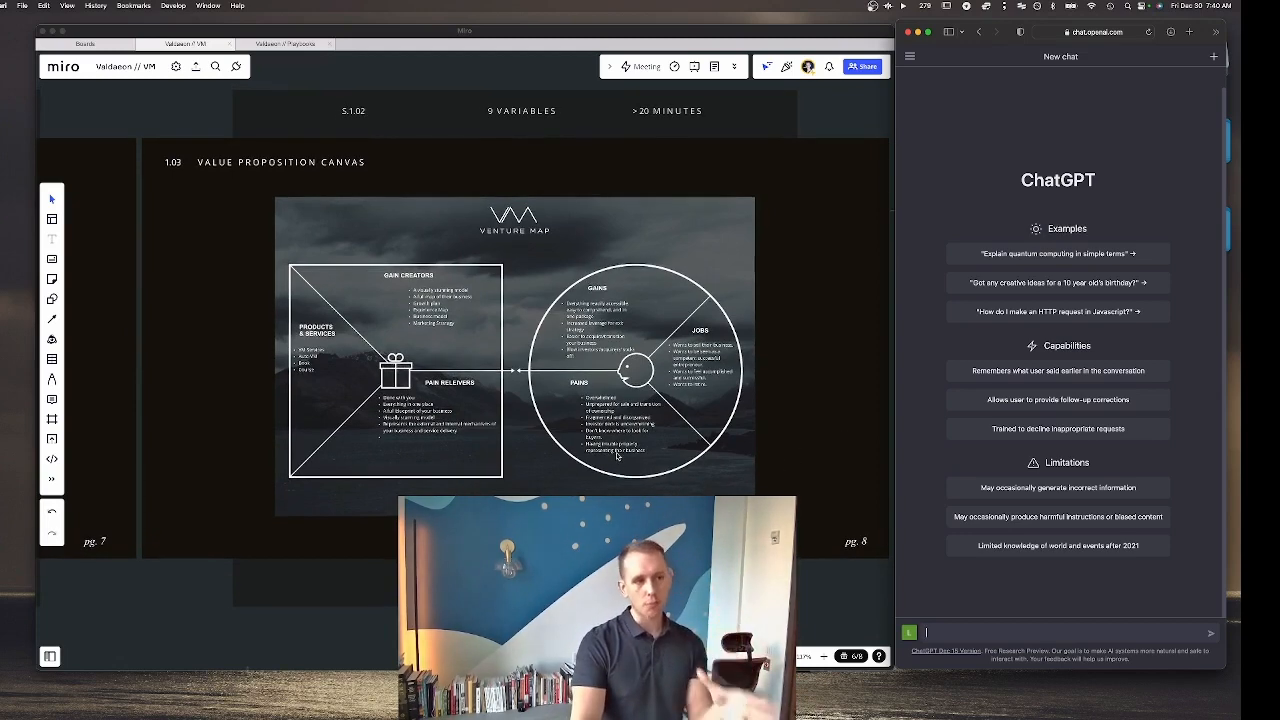
# Step: Return from the Value Proposition Canvas to the "product play" venture map and review its sections beside ChatGPT
pyautogui.hscroll(2, 617, 456)
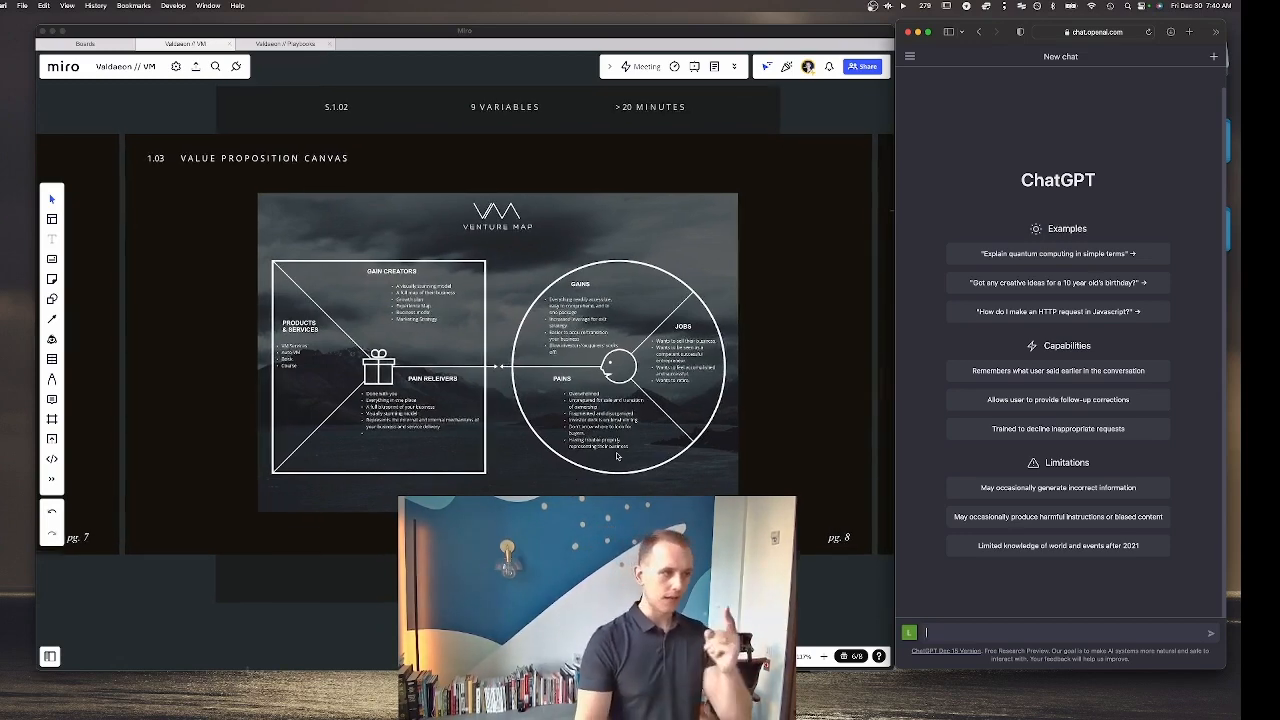
pyautogui.scroll(10, 616, 456)
pyautogui.scroll(10, 616, 456)
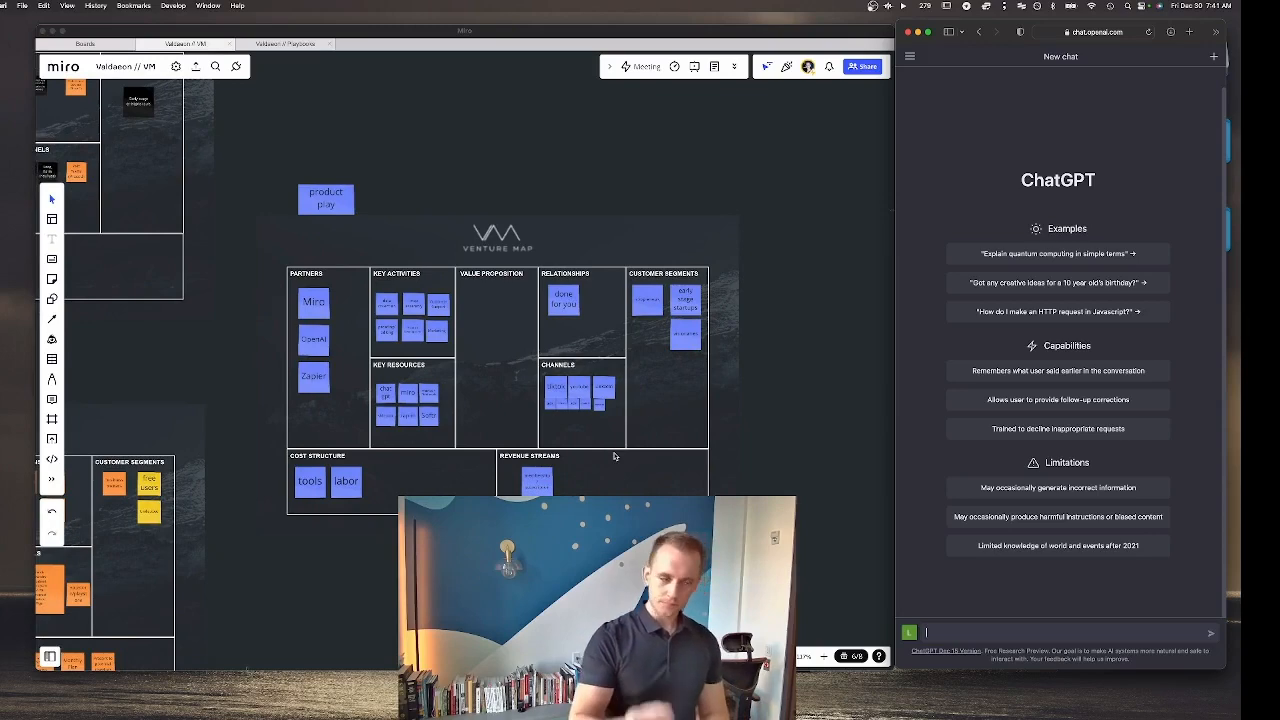
pyautogui.scroll(-2, 614, 456)
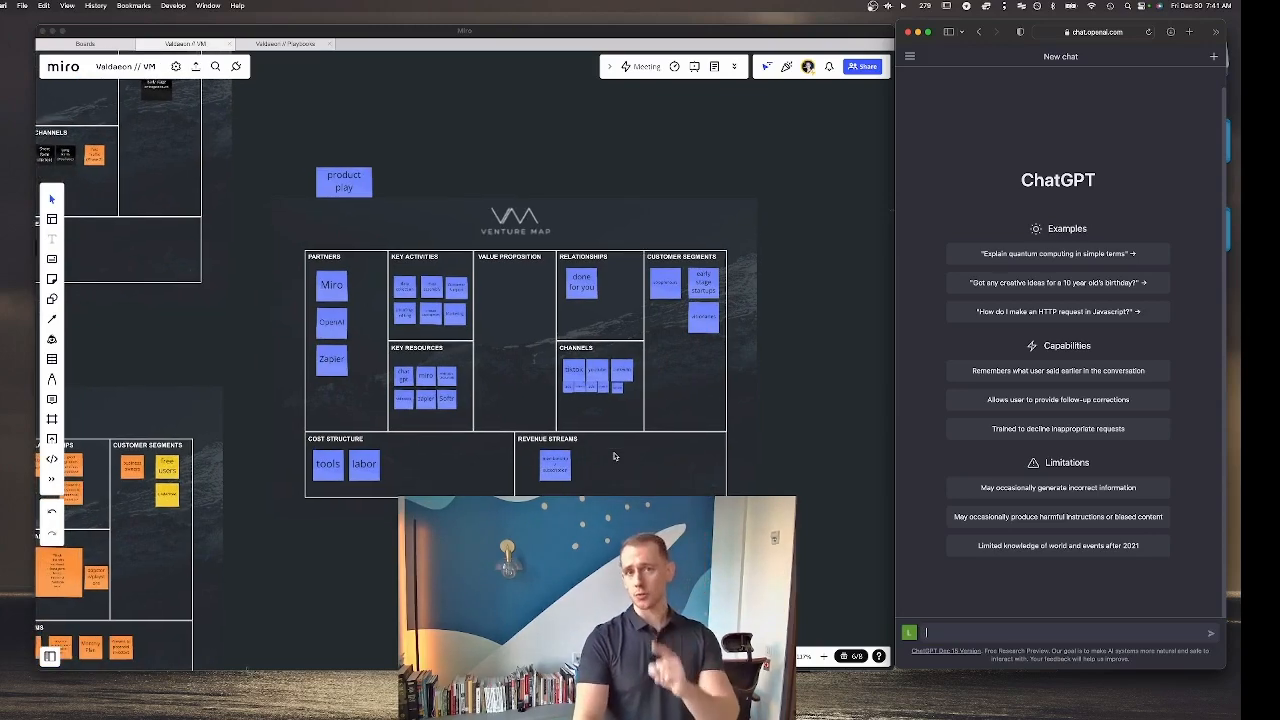
pyautogui.scroll(1, 614, 456)
pyautogui.scroll(-6, 614, 456)
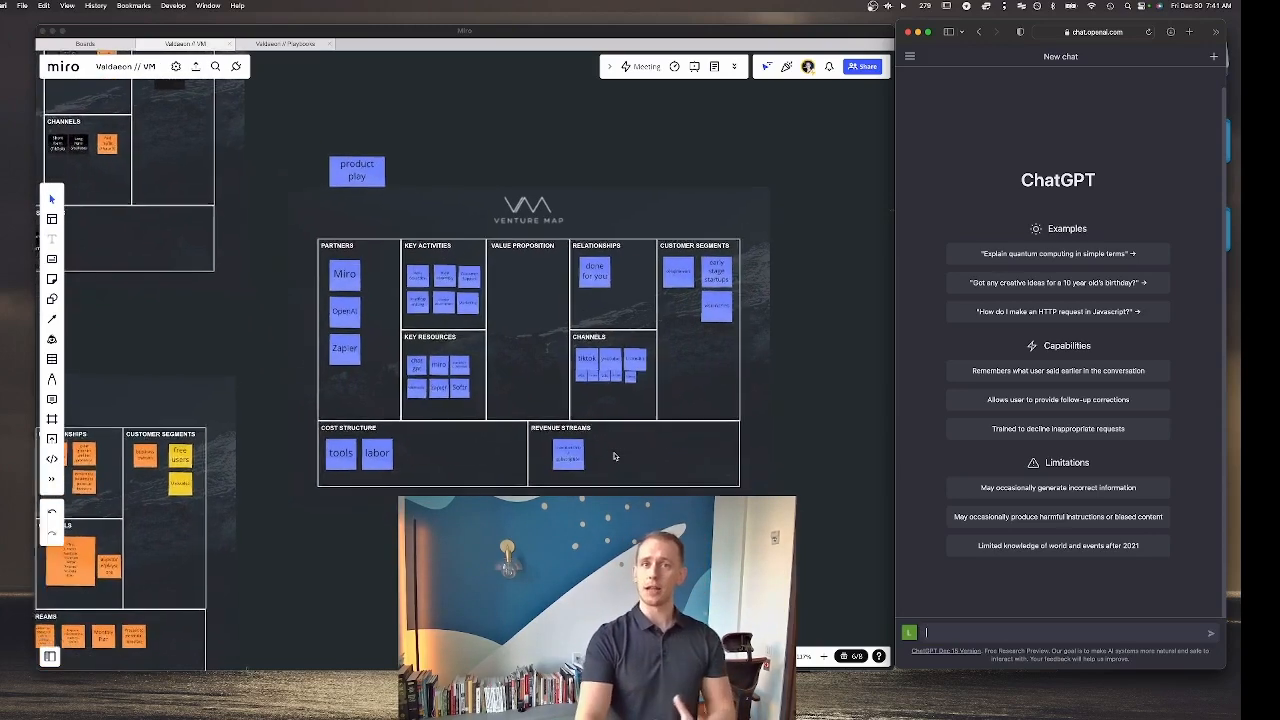
pyautogui.scroll(3, 614, 456)
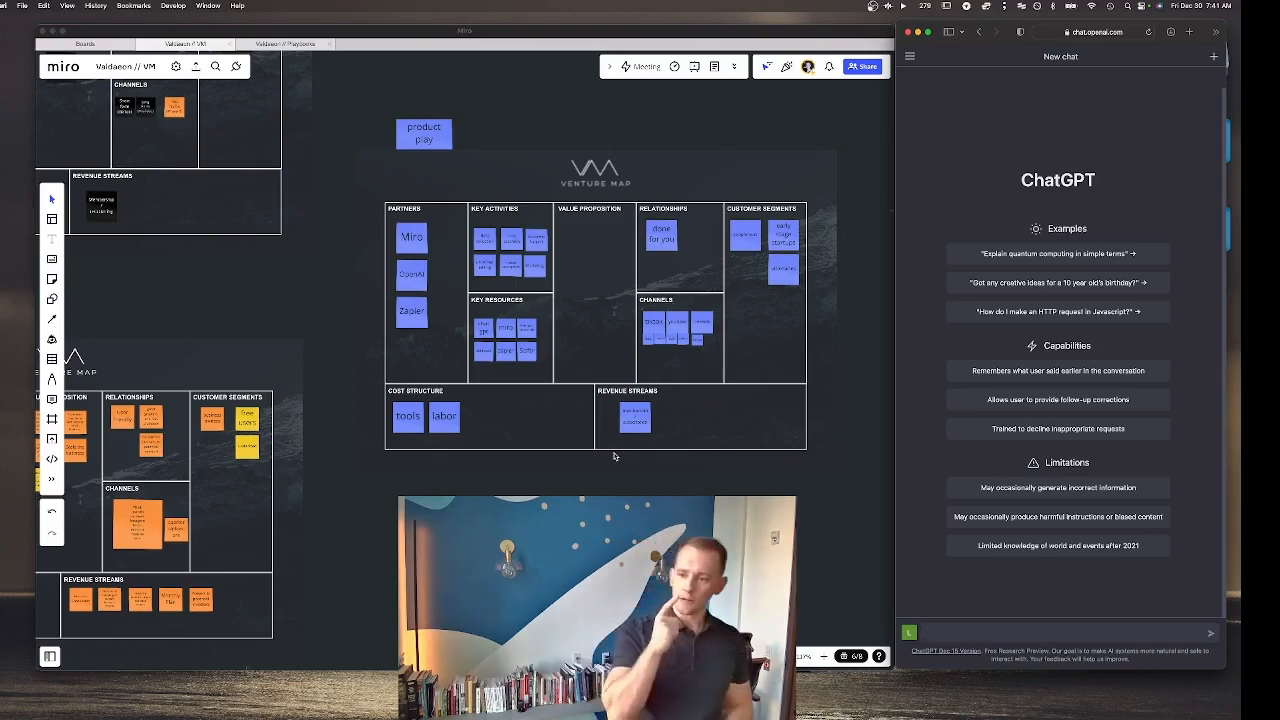
pyautogui.hscroll(2, 614, 456)
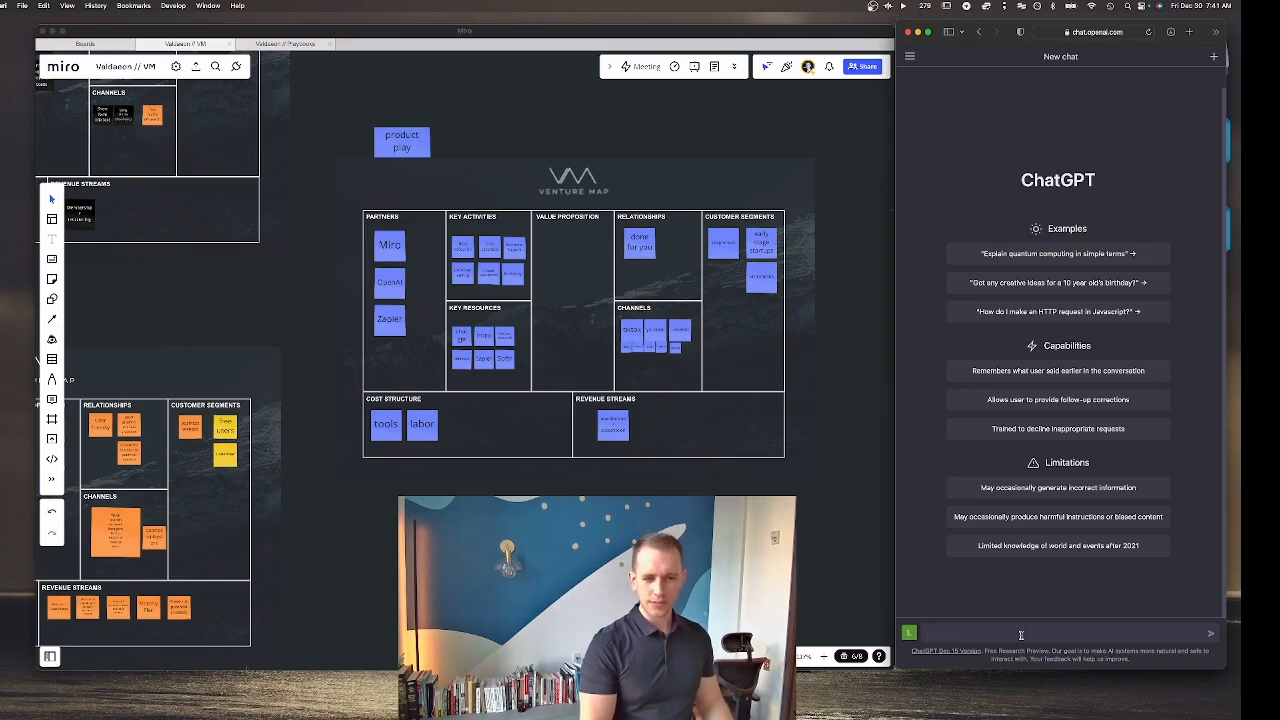
# Step: Begin the ChatGPT prompt with "I need a summary of my business idea in order to inform the creation of a business model canvas."
pyautogui.write('I need')
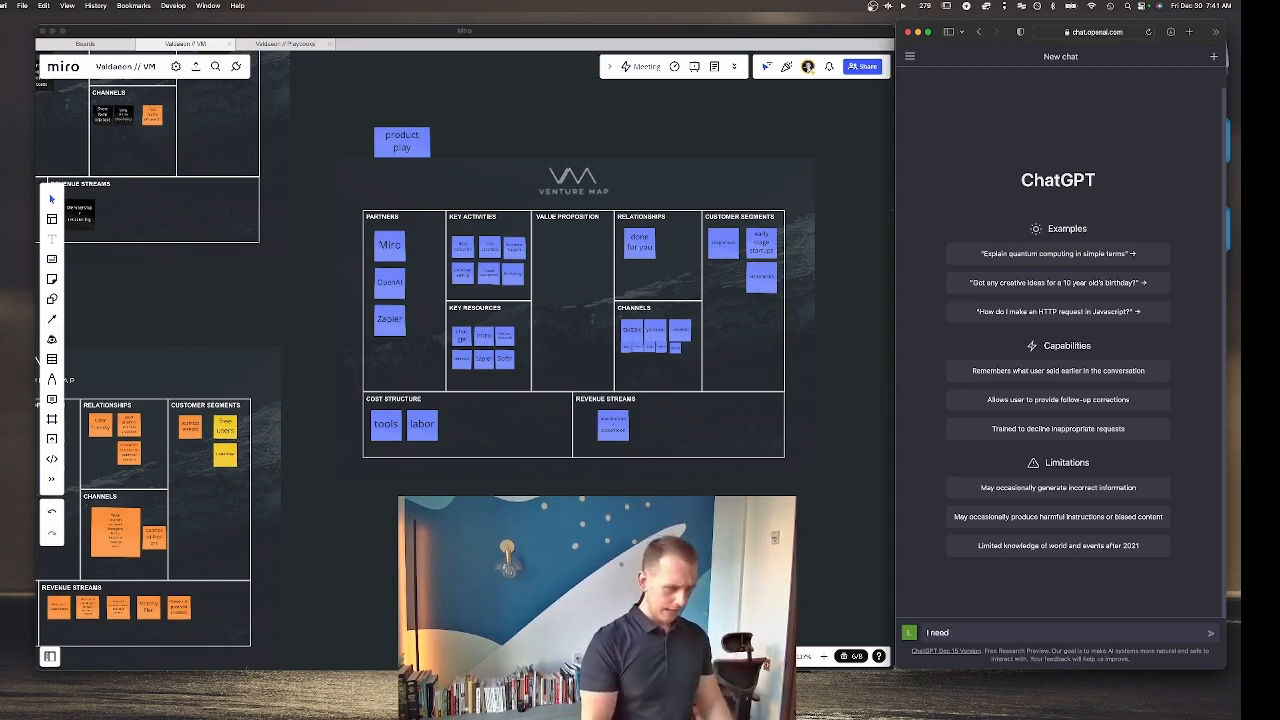
pyautogui.write(' a summary of')
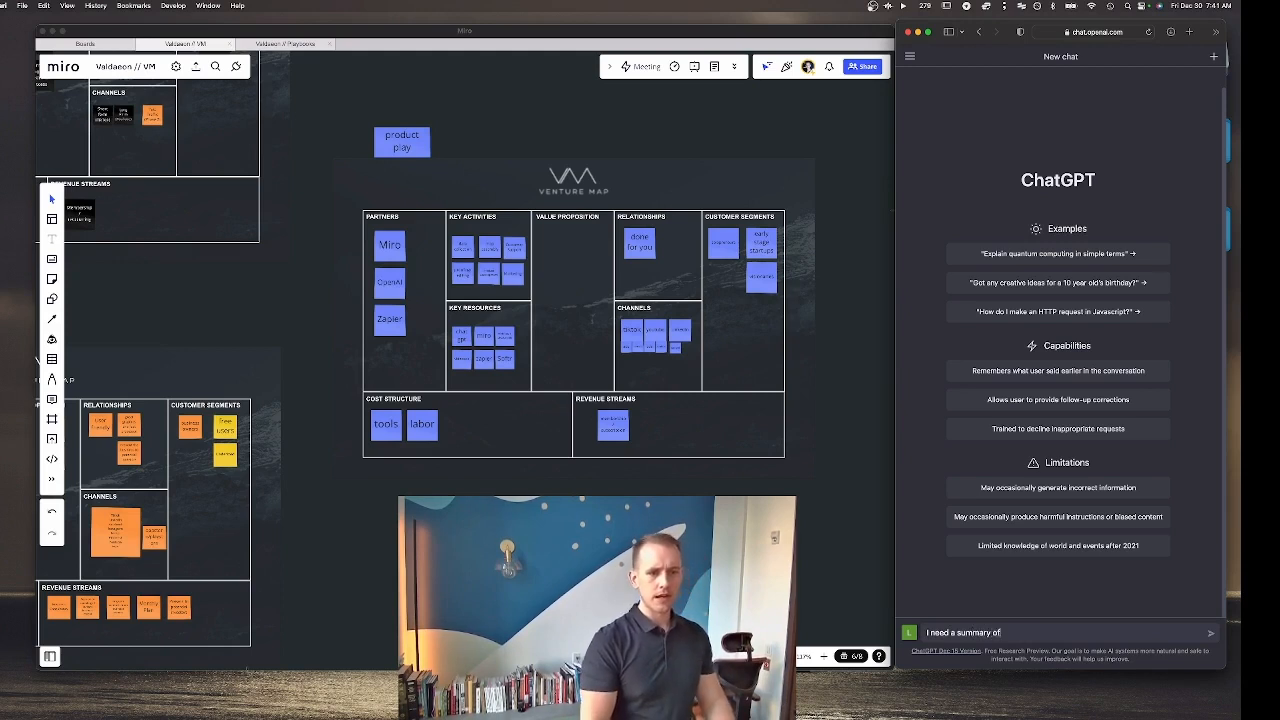
pyautogui.write(' my business ')
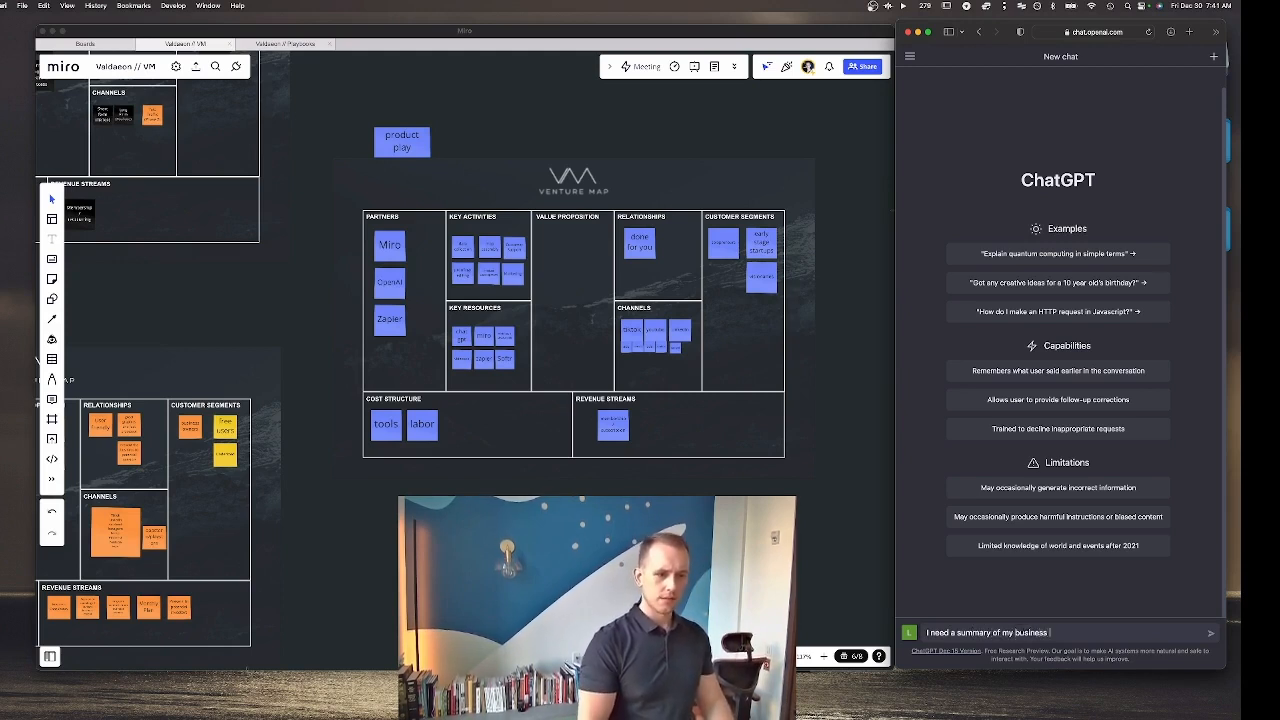
pyautogui.write('idea')
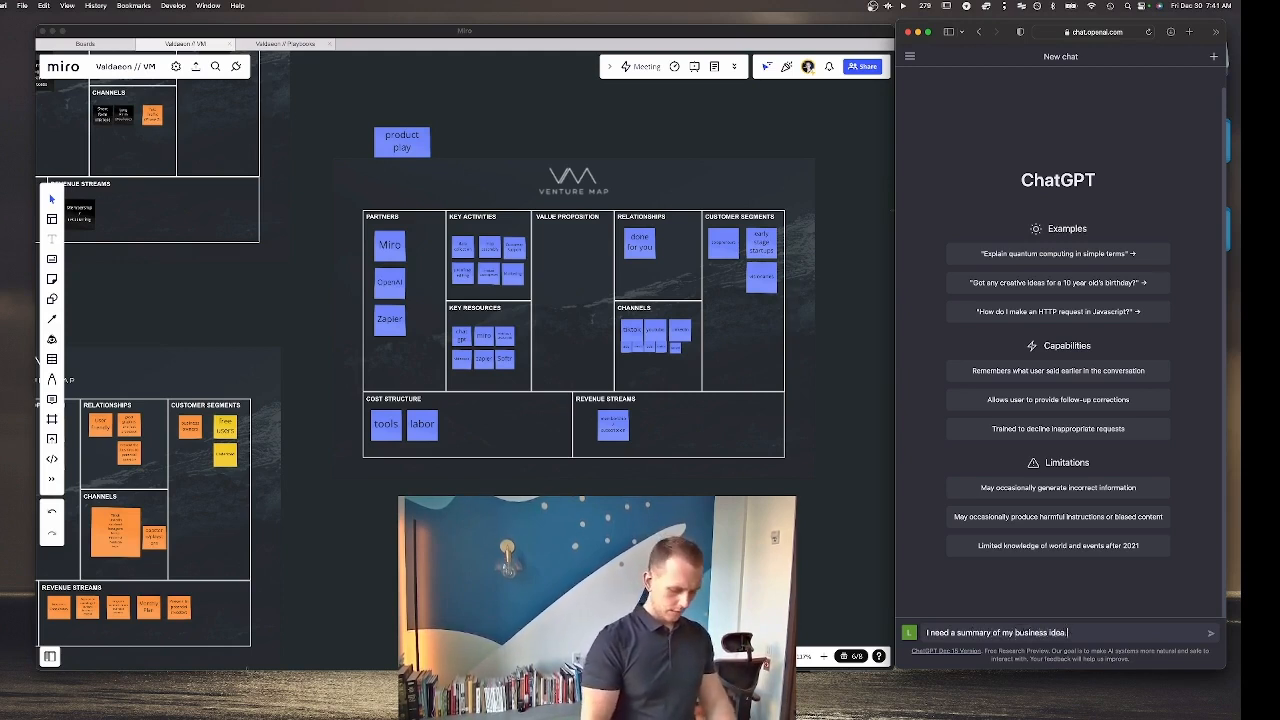
pyautogui.write(' in order to')
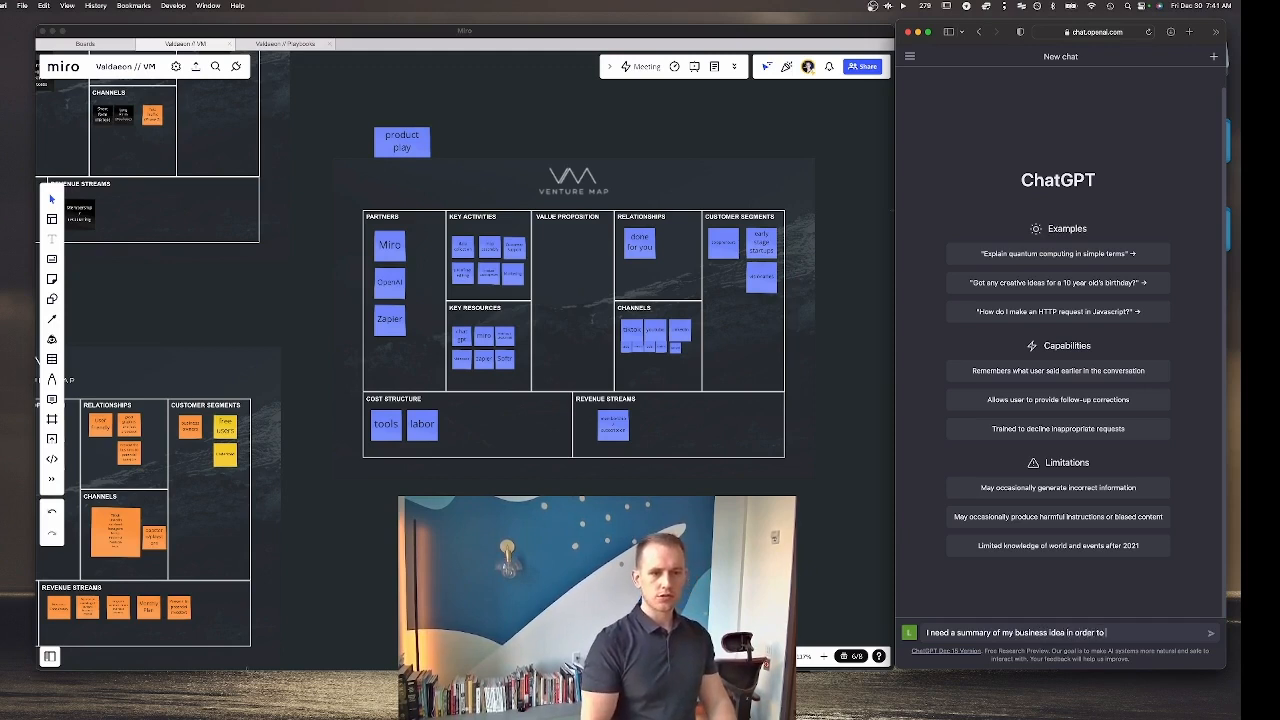
pyautogui.write(' inform the crea')
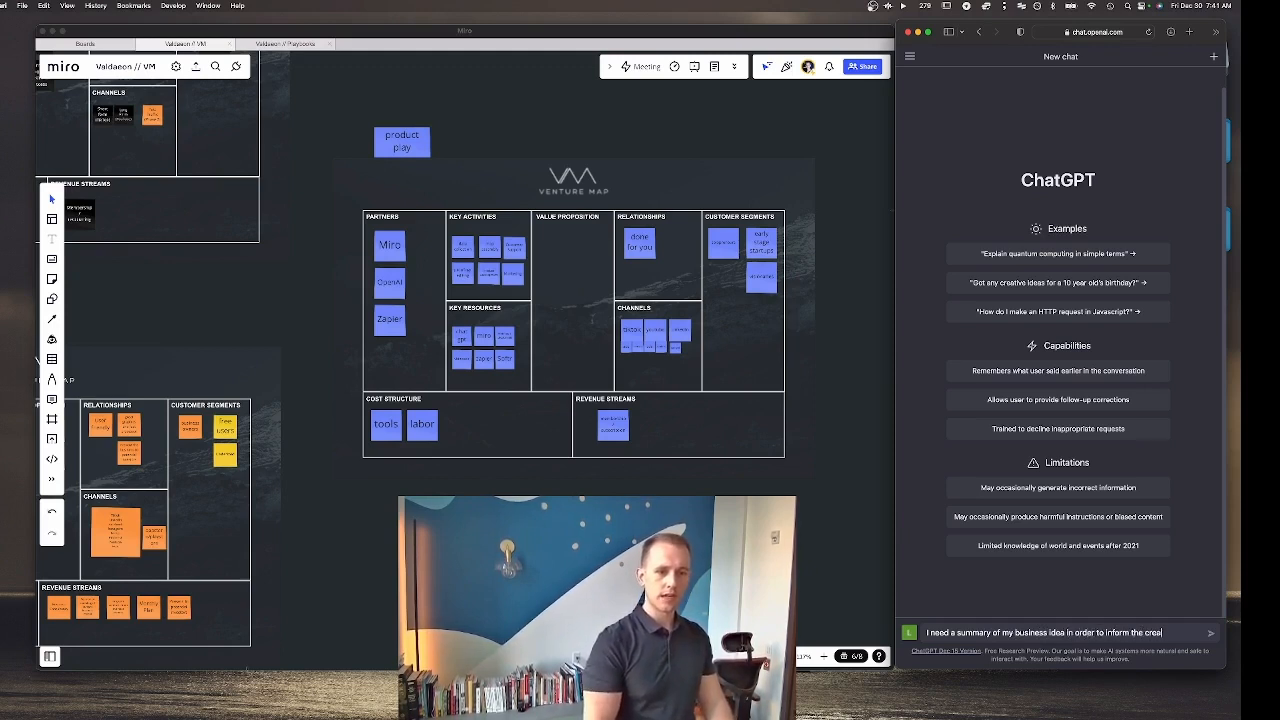
pyautogui.write('tion of a')
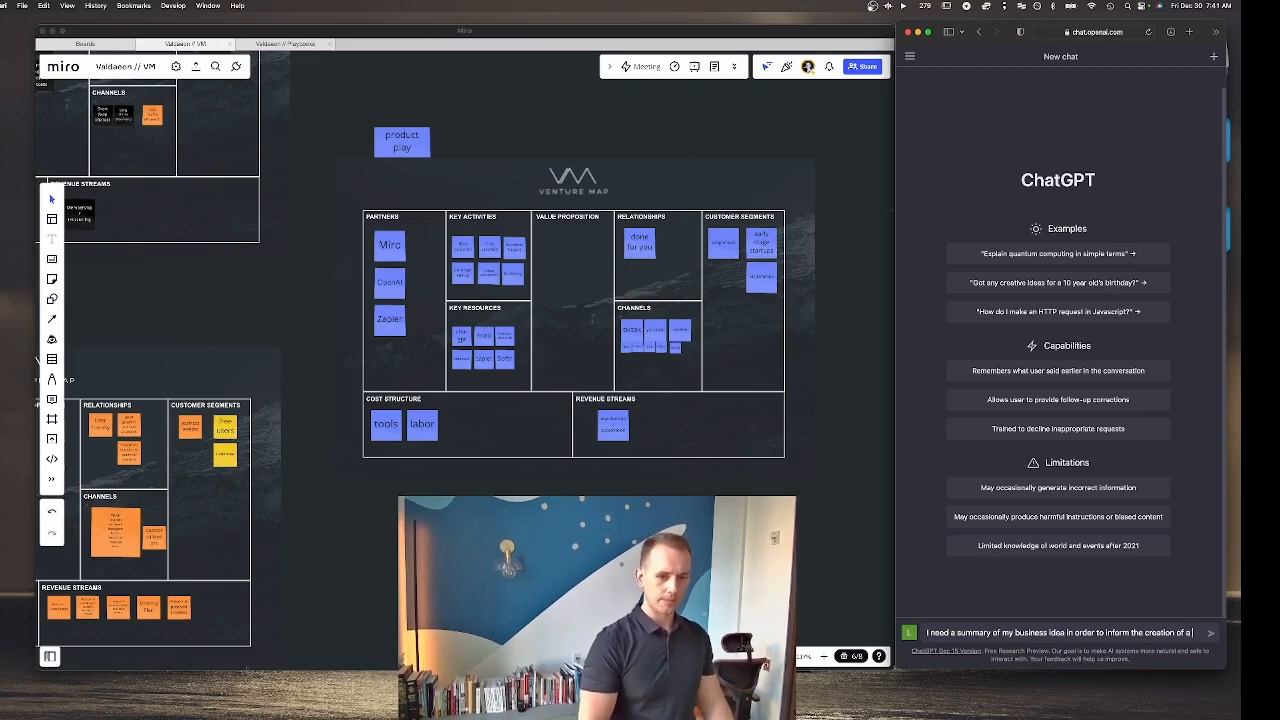
pyautogui.write(' business model c')
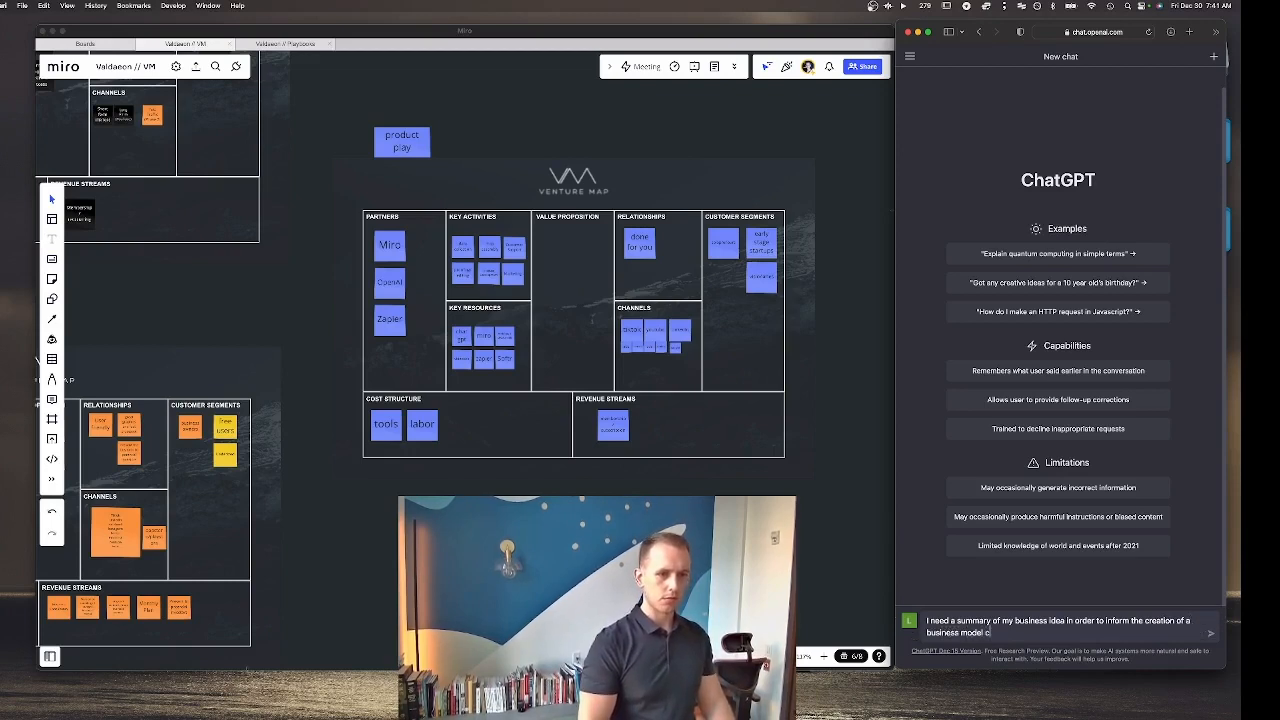
pyautogui.write('anvas. Th')
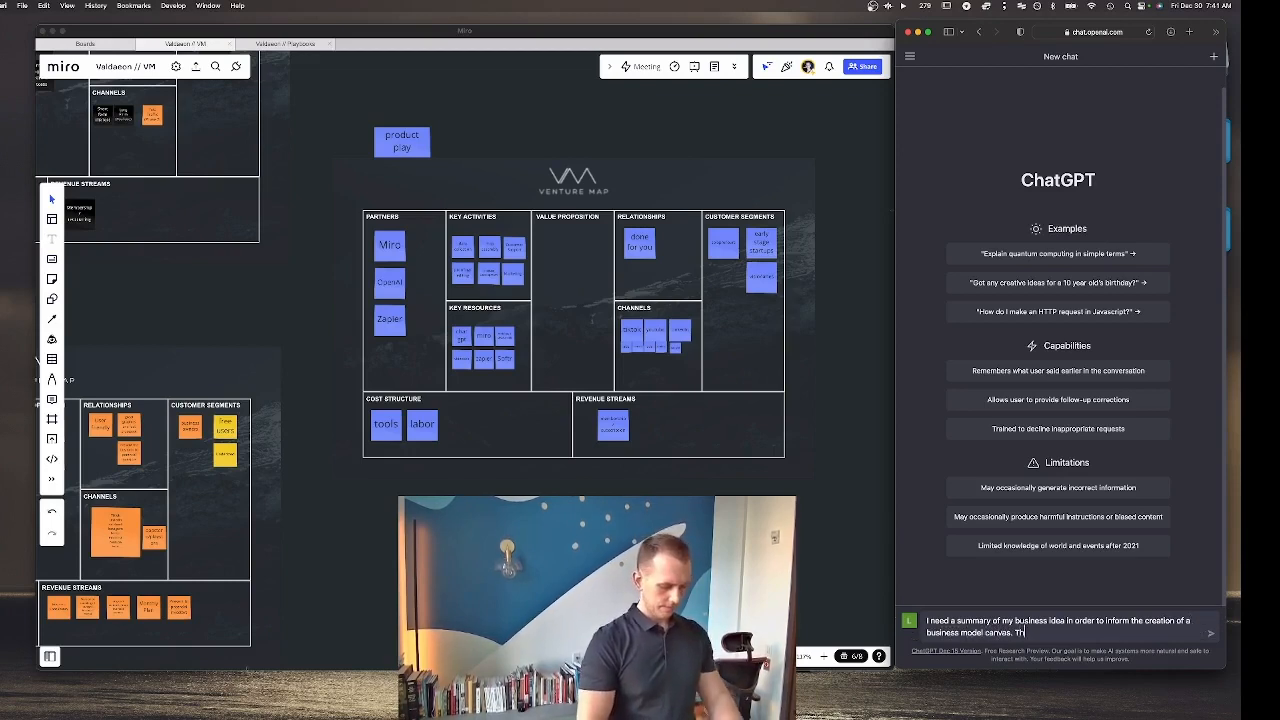
# Step: Add the product introduction to the prompt: "The product is called the venture Map. It will be a no-code saas"
pyautogui.write('e produc')
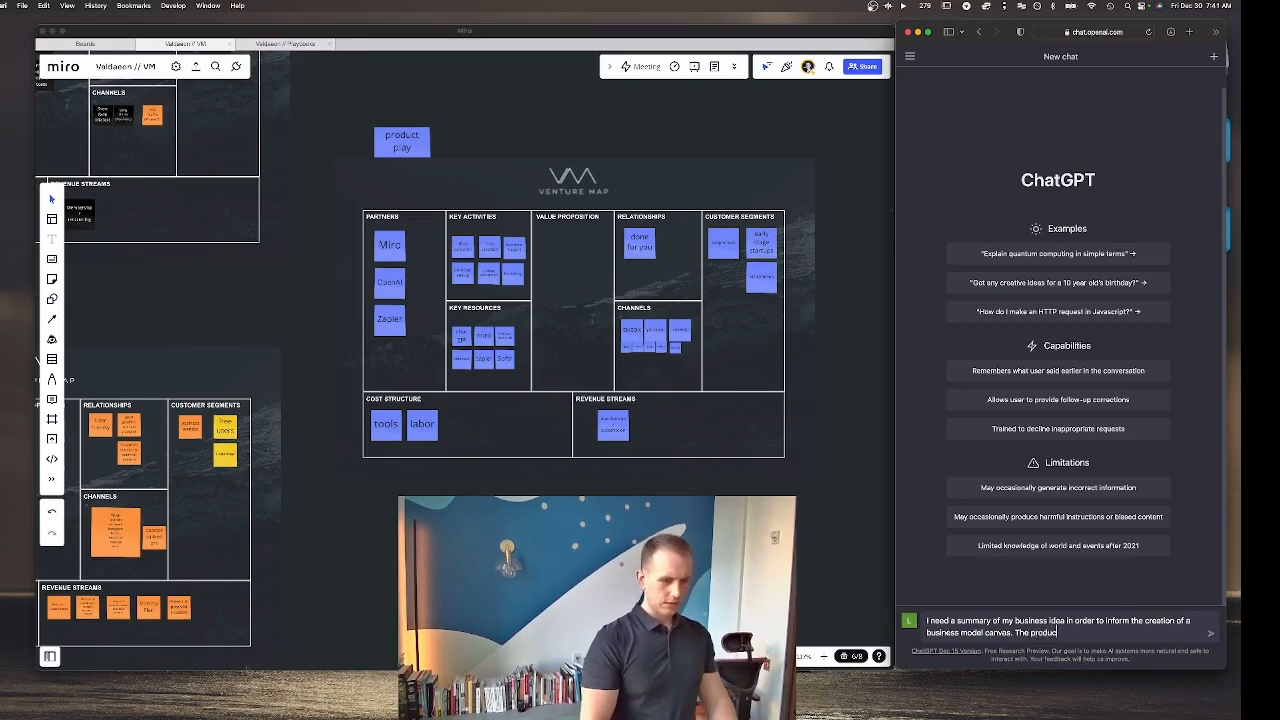
pyautogui.write('t is called the venture Map. ')
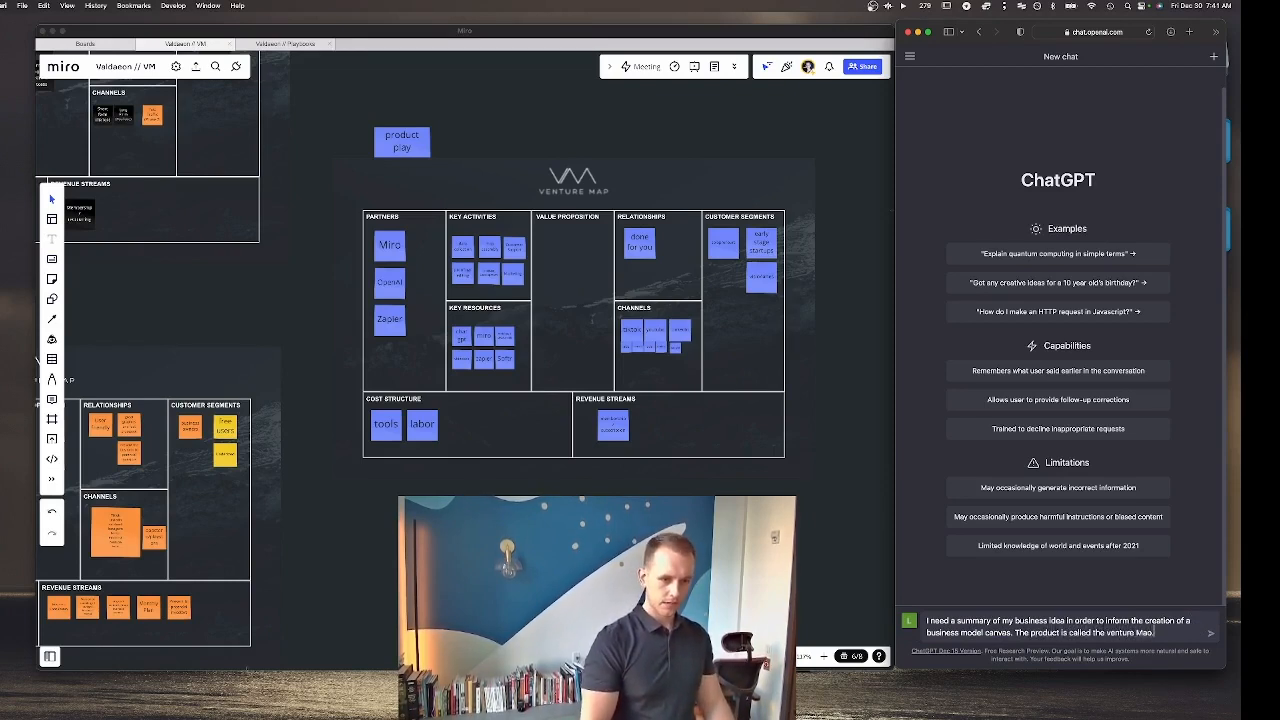
pyautogui.write('It')
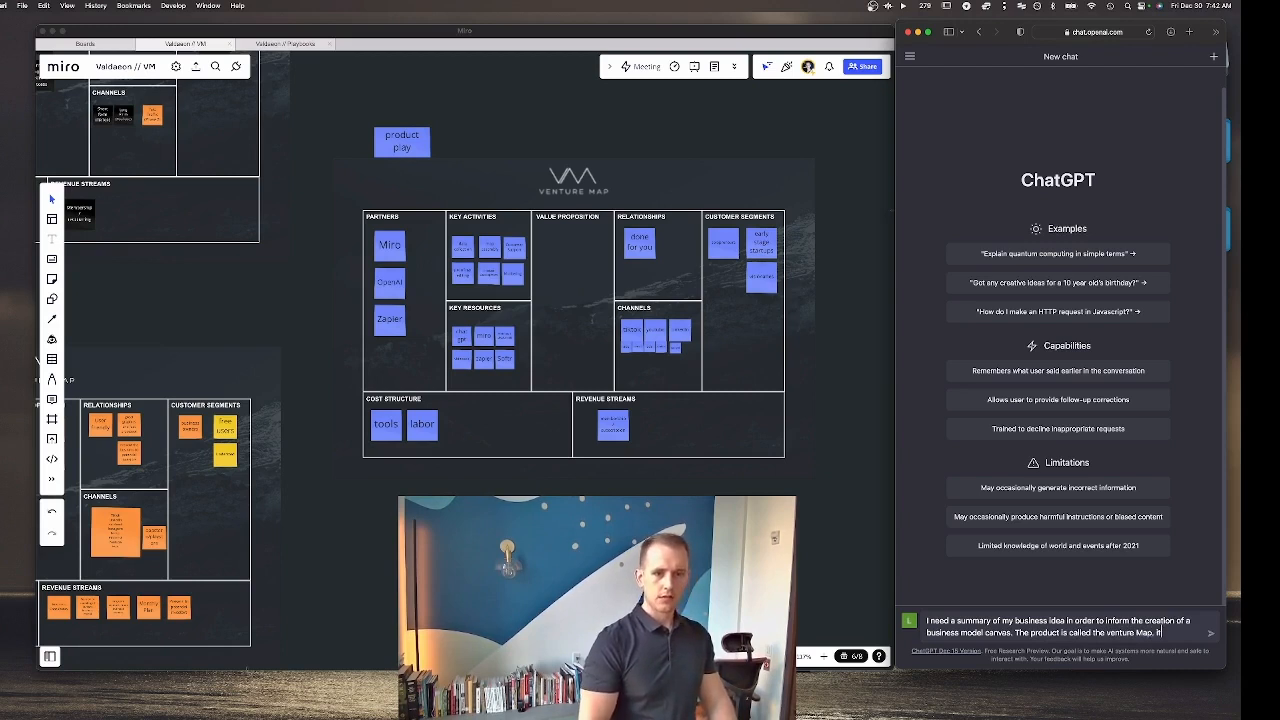
pyautogui.write(' will be')
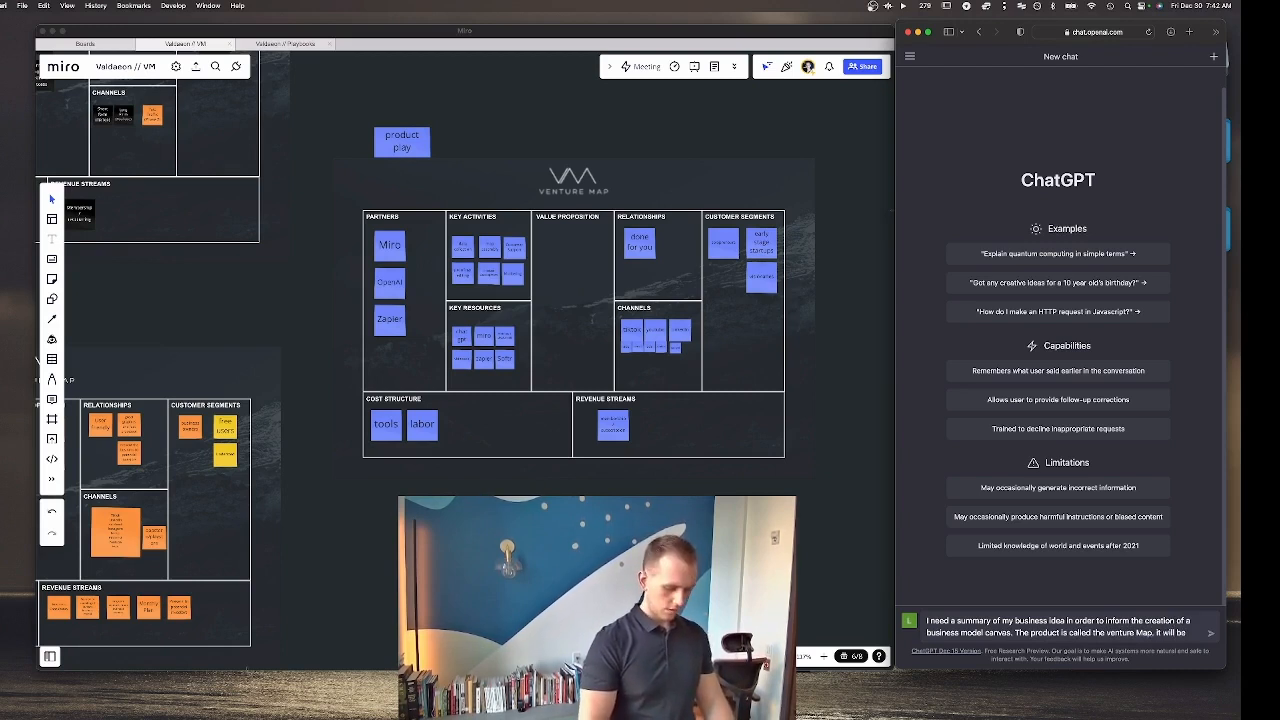
pyautogui.write(' a no-')
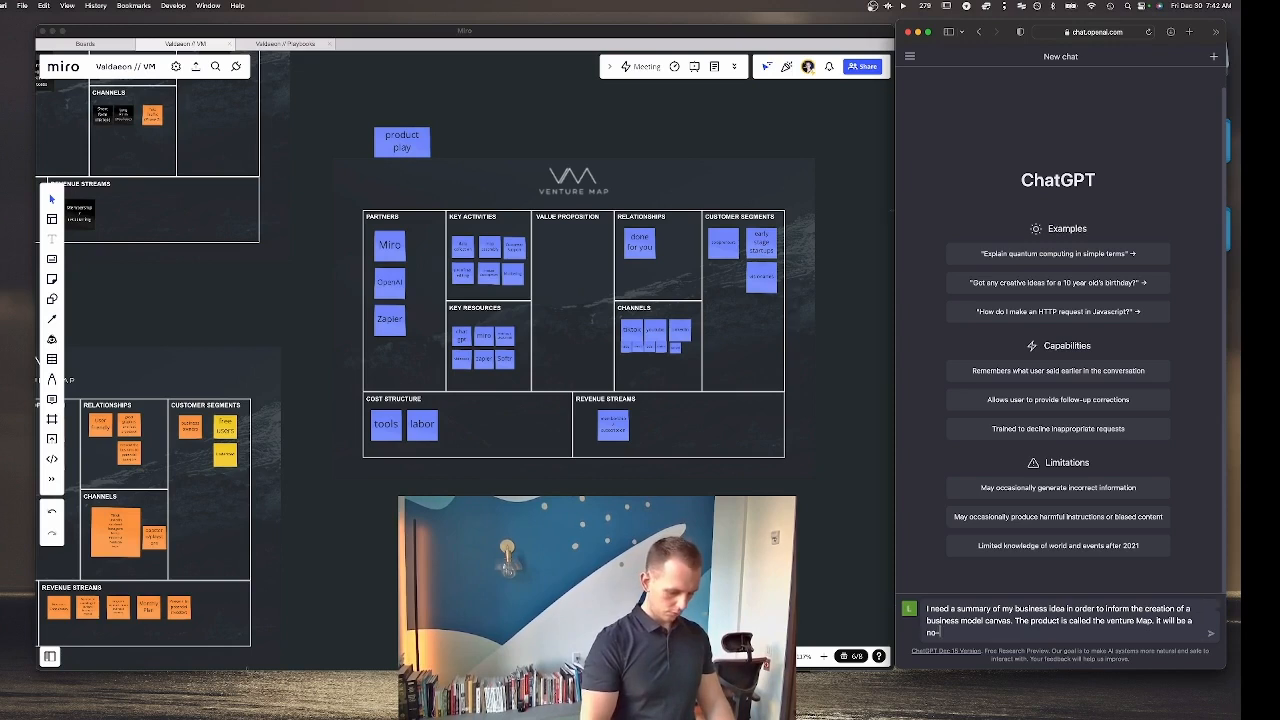
pyautogui.write('code saas')
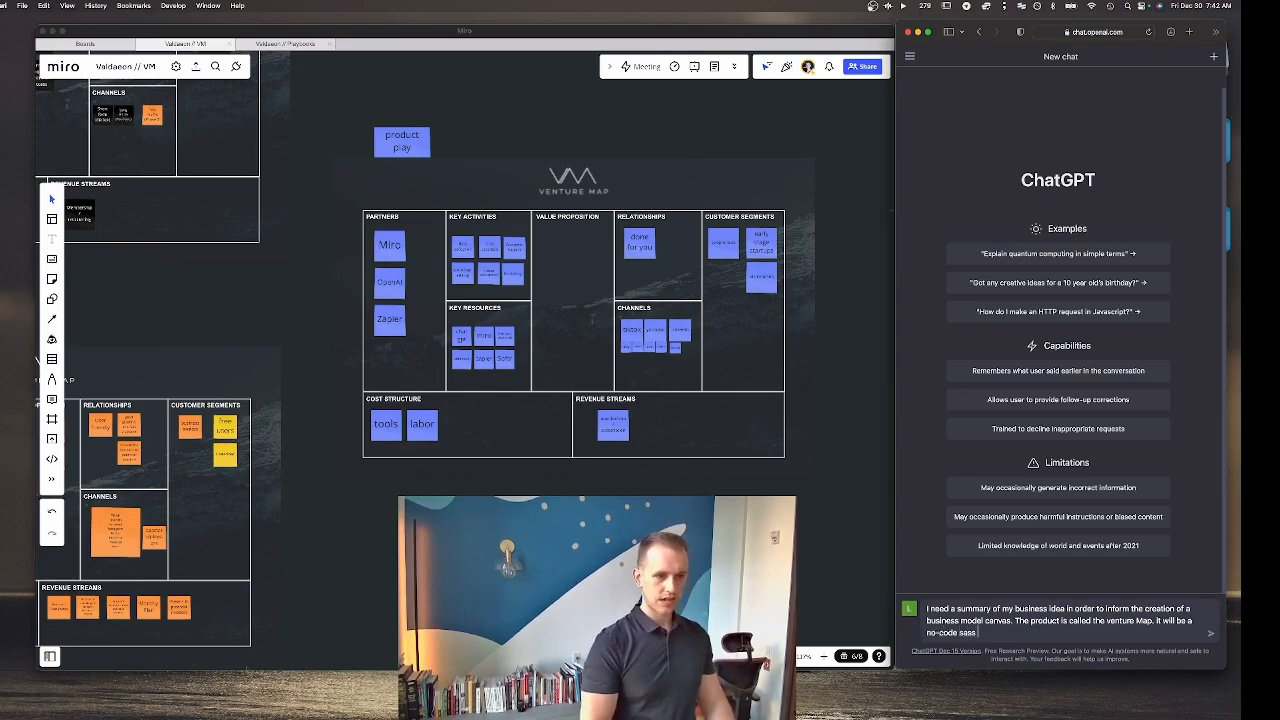
# Step: Complete the product description in the prompt with "platform that provides users with a virtual map of their business"
pyautogui.write(' p')
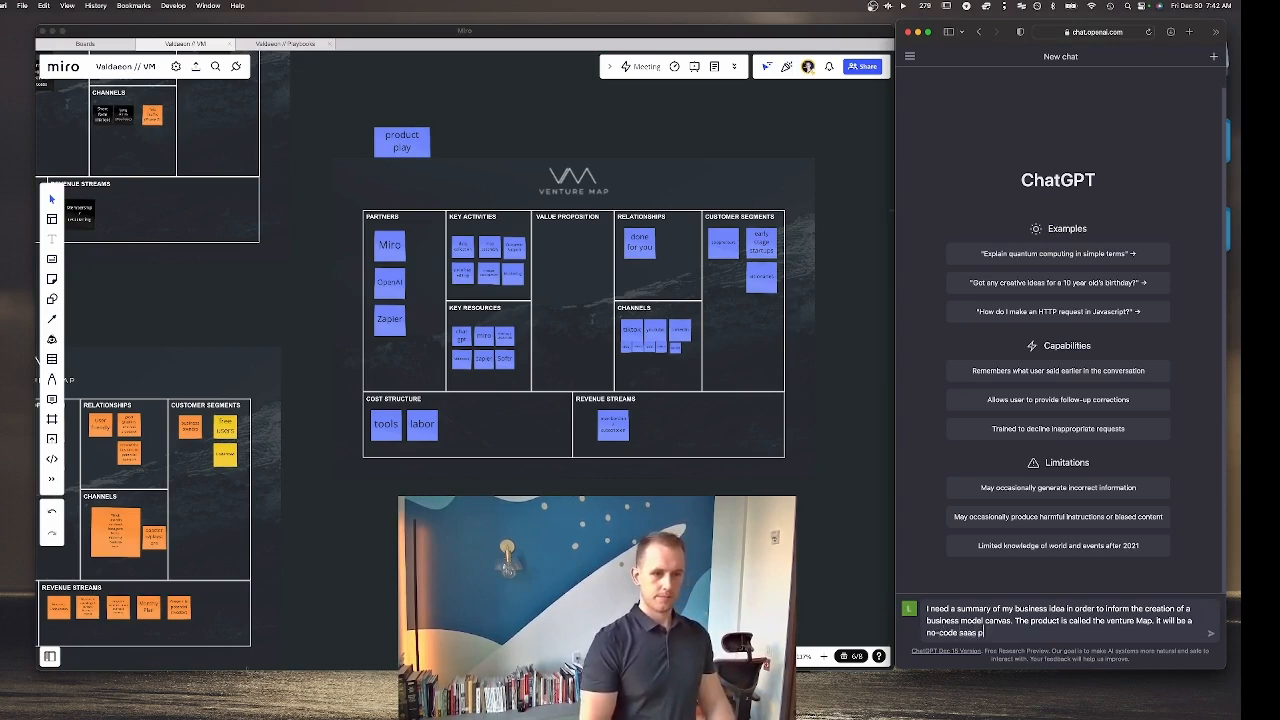
pyautogui.write('latform that or')
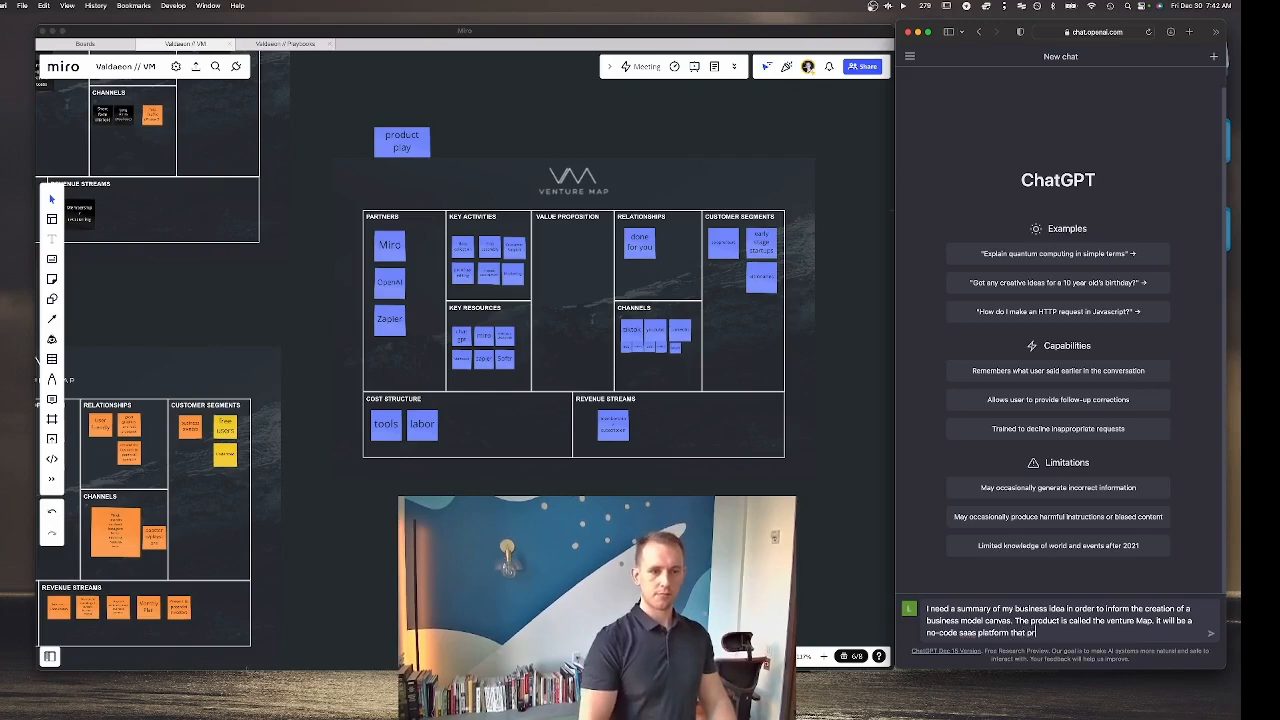
pyautogui.press('BackSpace')
pyautogui.press('BackSpace')
pyautogui.write('provides users with')
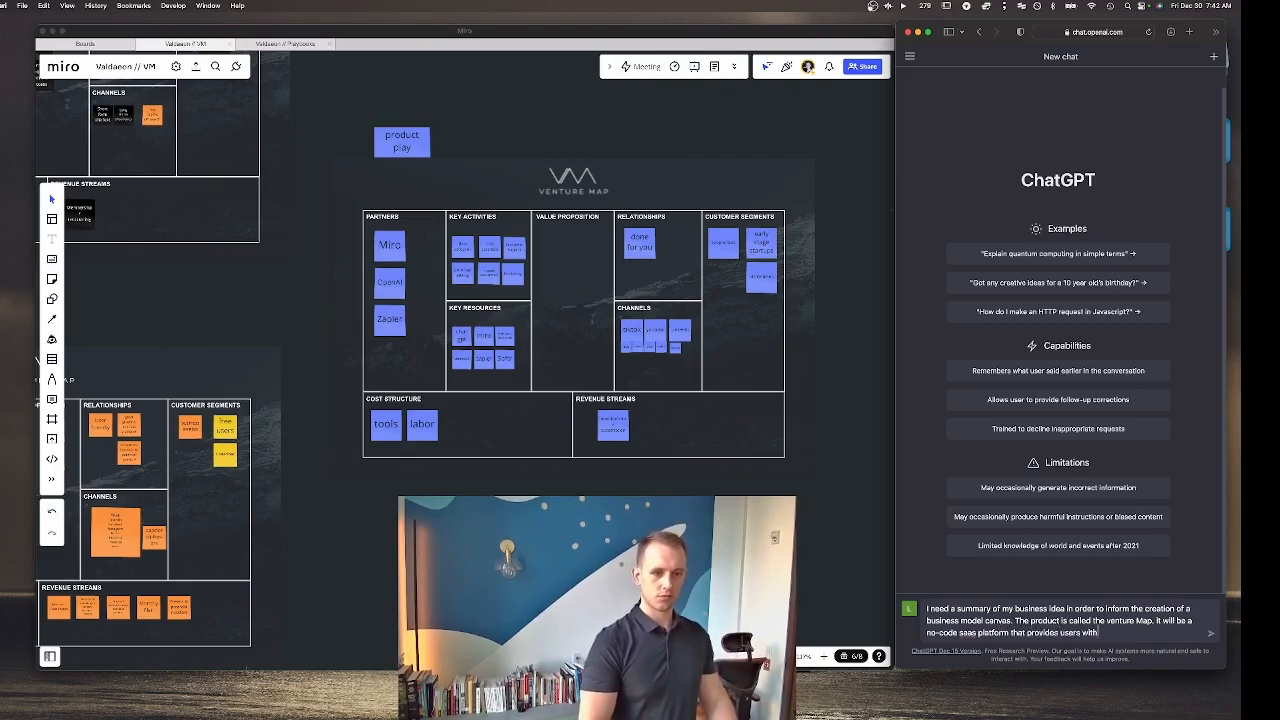
pyautogui.write(' a virt')
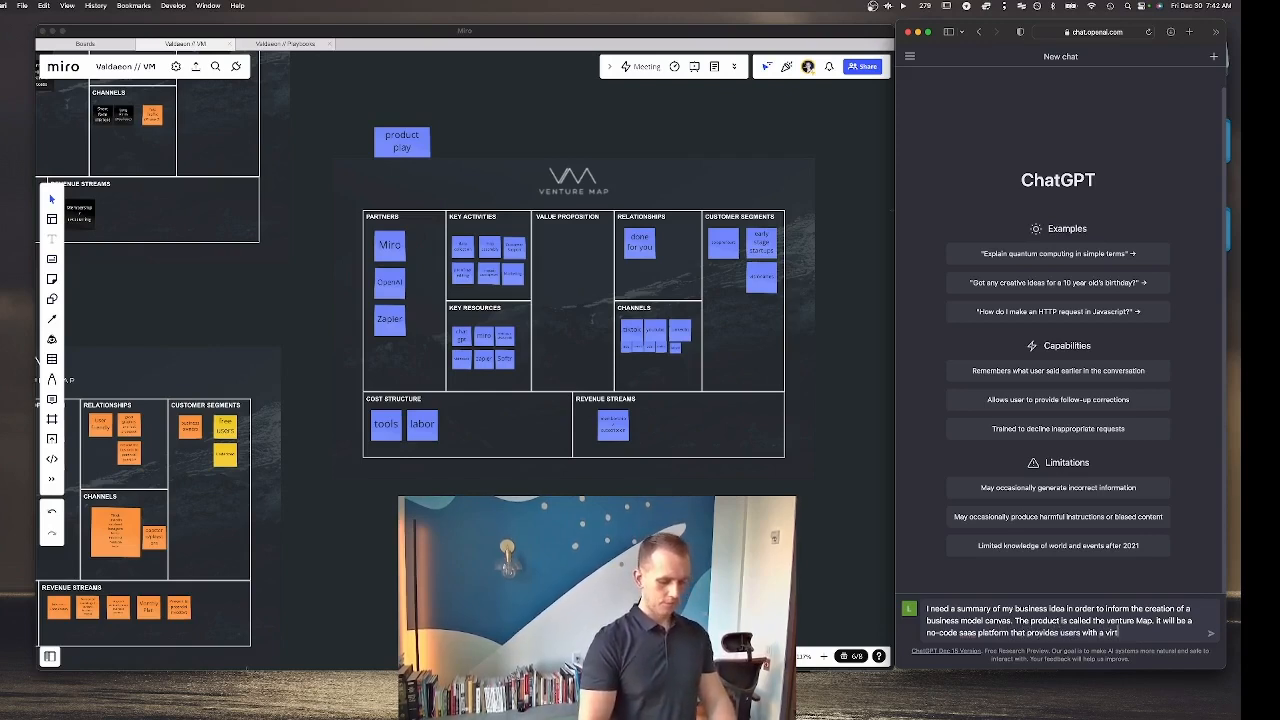
pyautogui.write('ual map of their b')
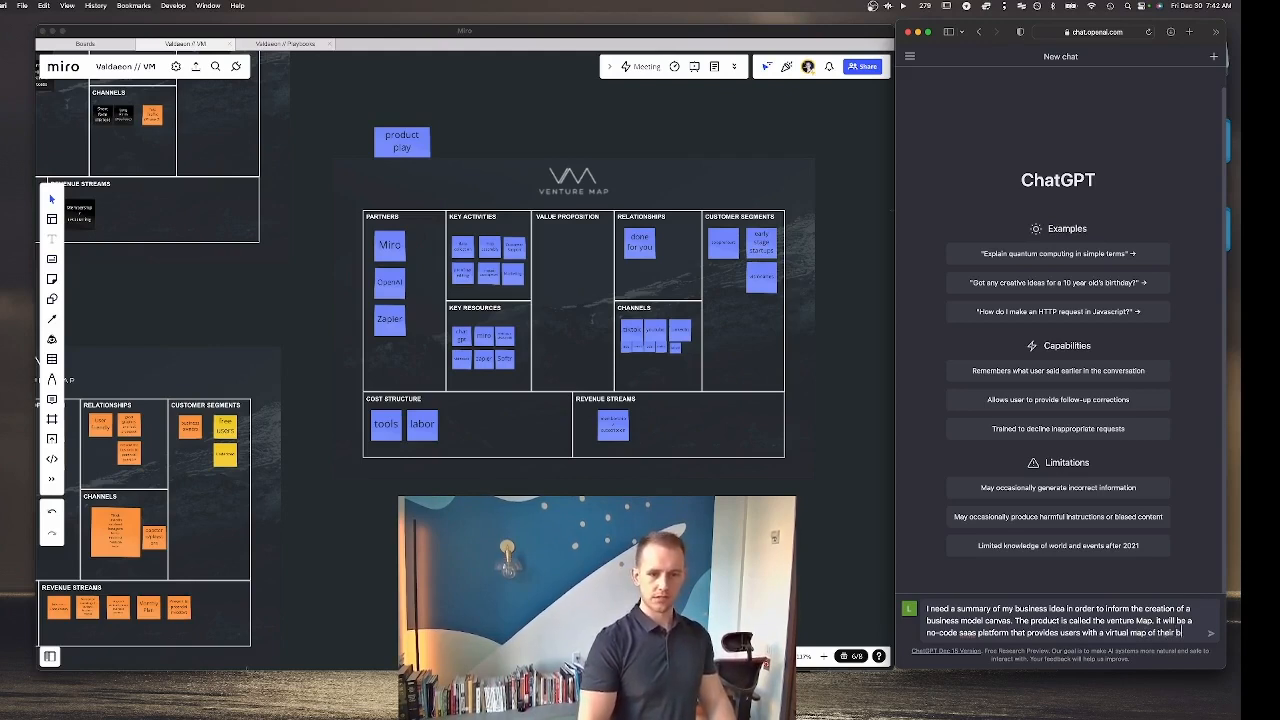
pyautogui.write('usiness')
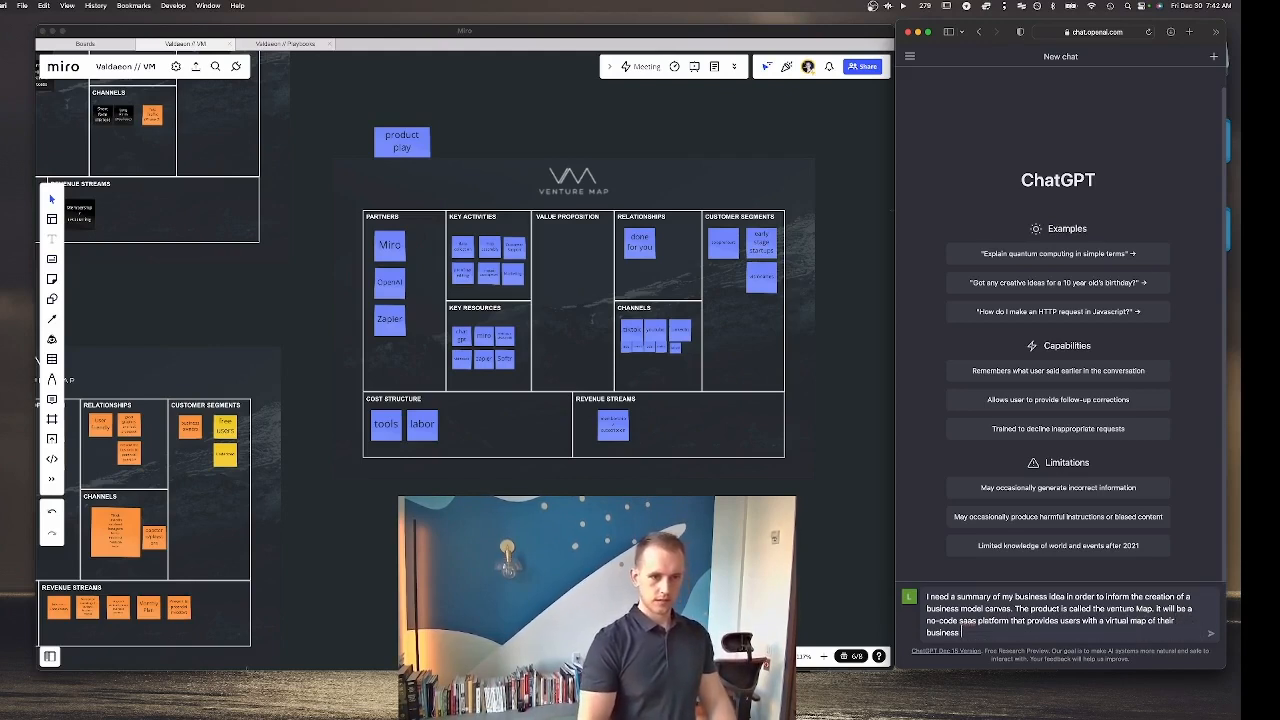
# Step: Continue the ChatGPT prompt after the virtual map description with a new sentence starting "An AI assistant will help the users"
pyautogui.write('. An A')
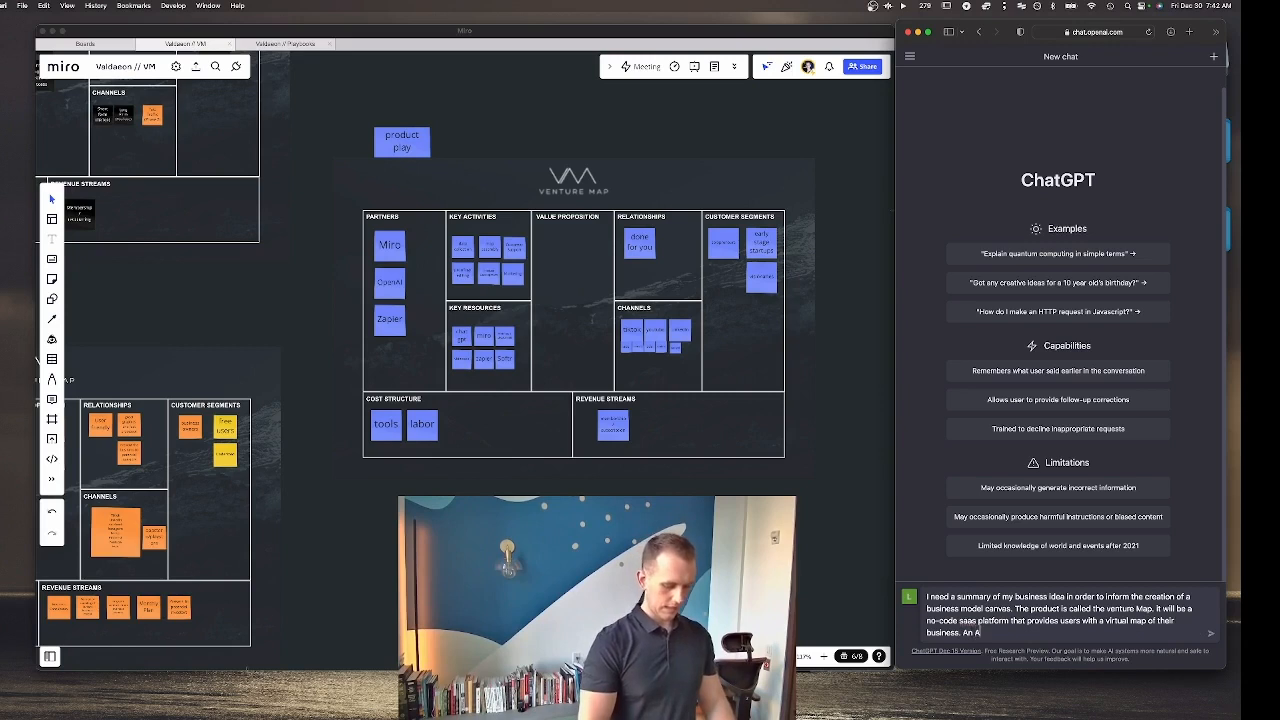
pyautogui.write('I assitant')
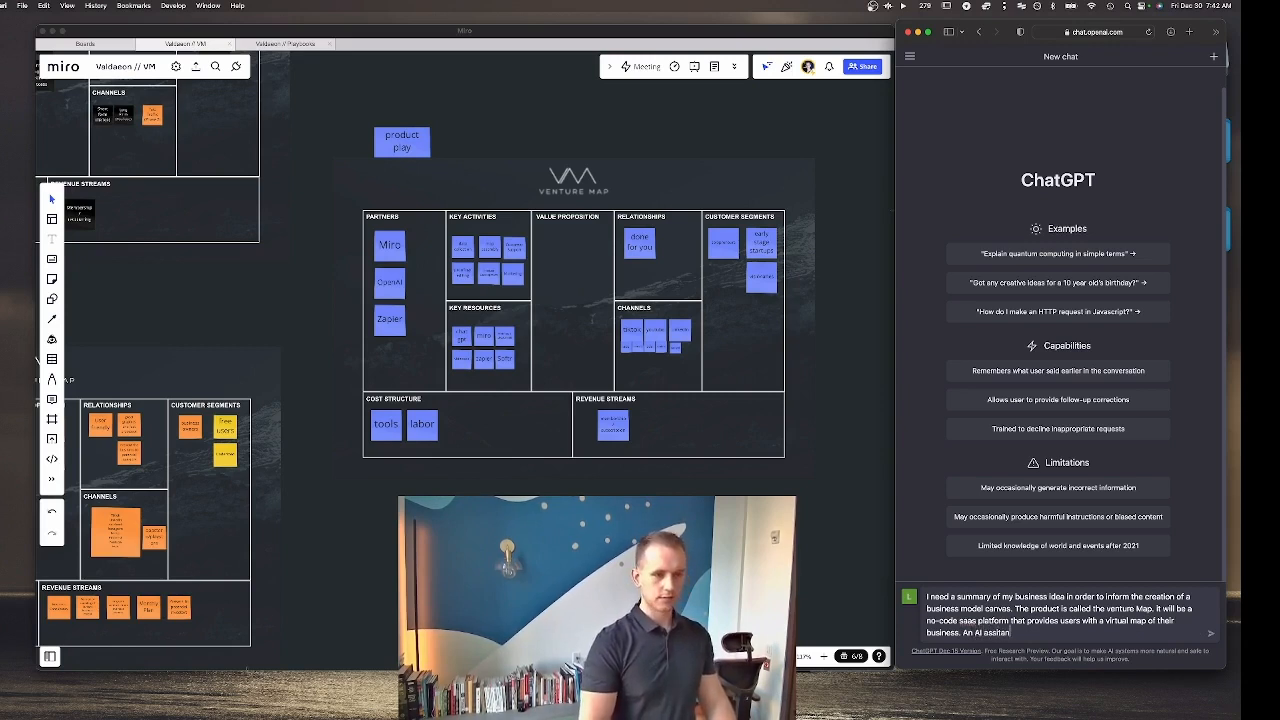
pyautogui.press('BackSpace')
pyautogui.press('BackSpace')
pyautogui.press('BackSpace')
pyautogui.press('BackSpace')
pyautogui.press('BackSpace')
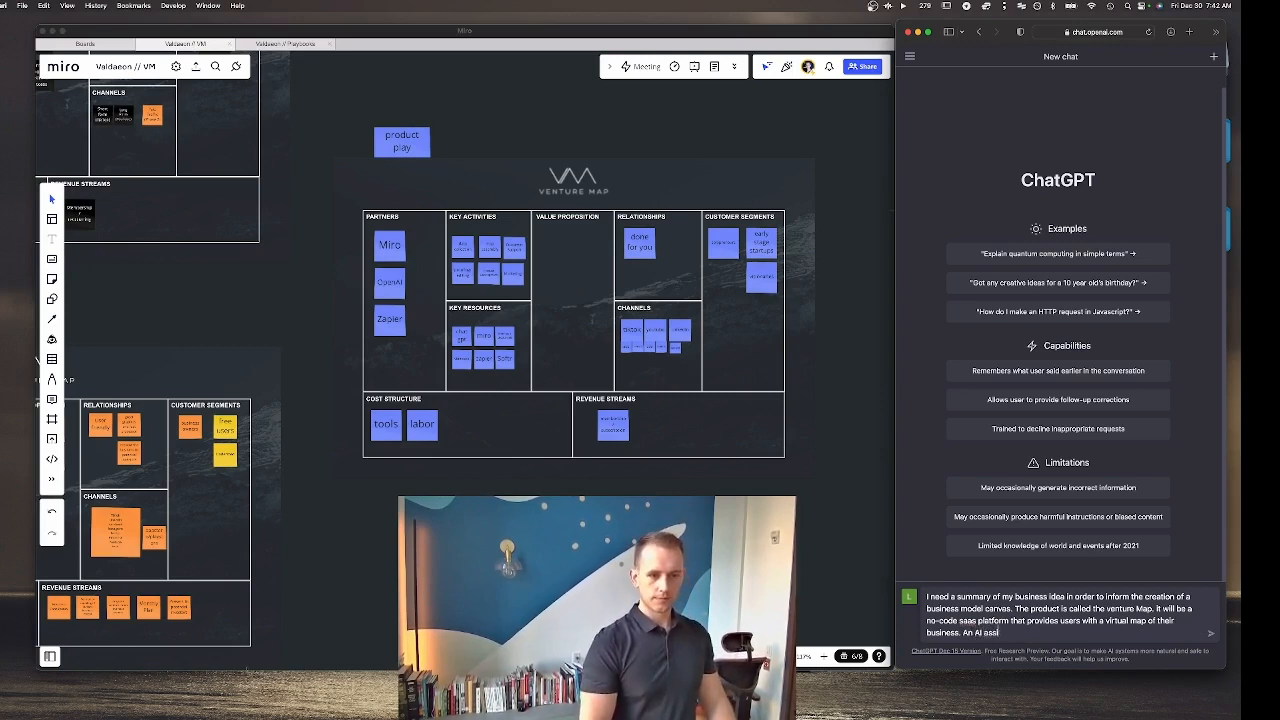
pyautogui.write('istant wi')
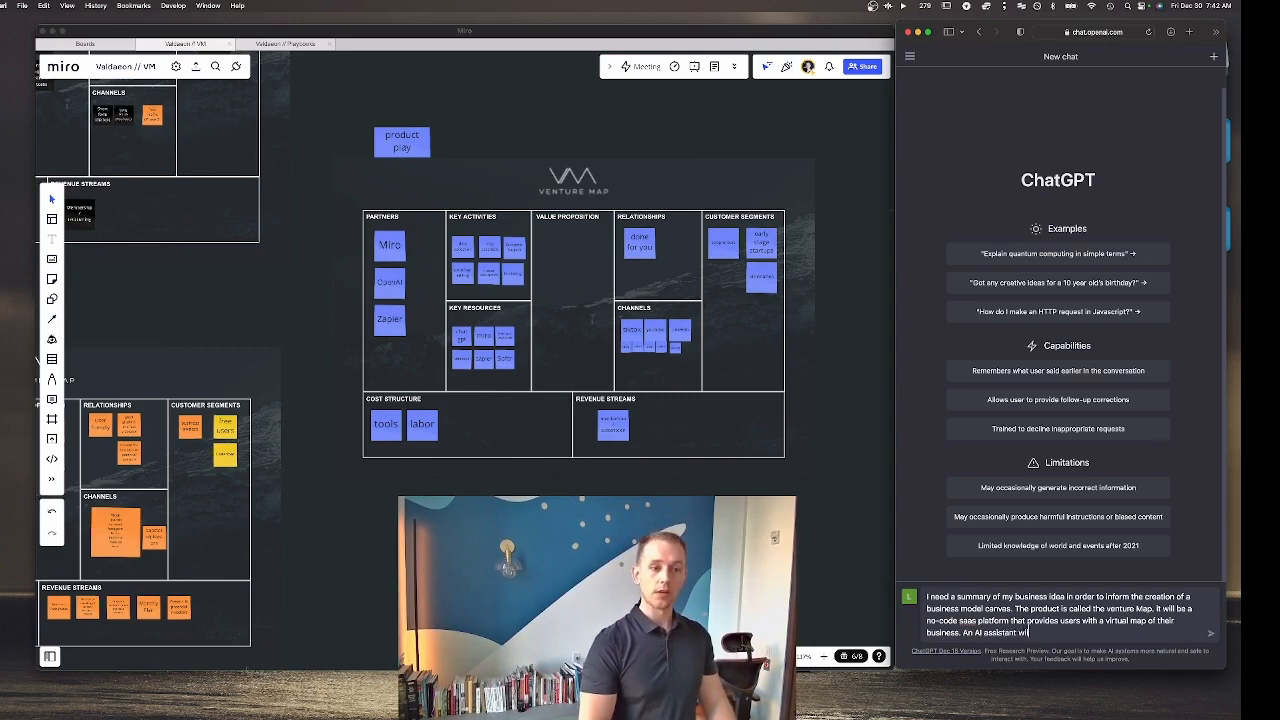
pyautogui.write('ll help the us')
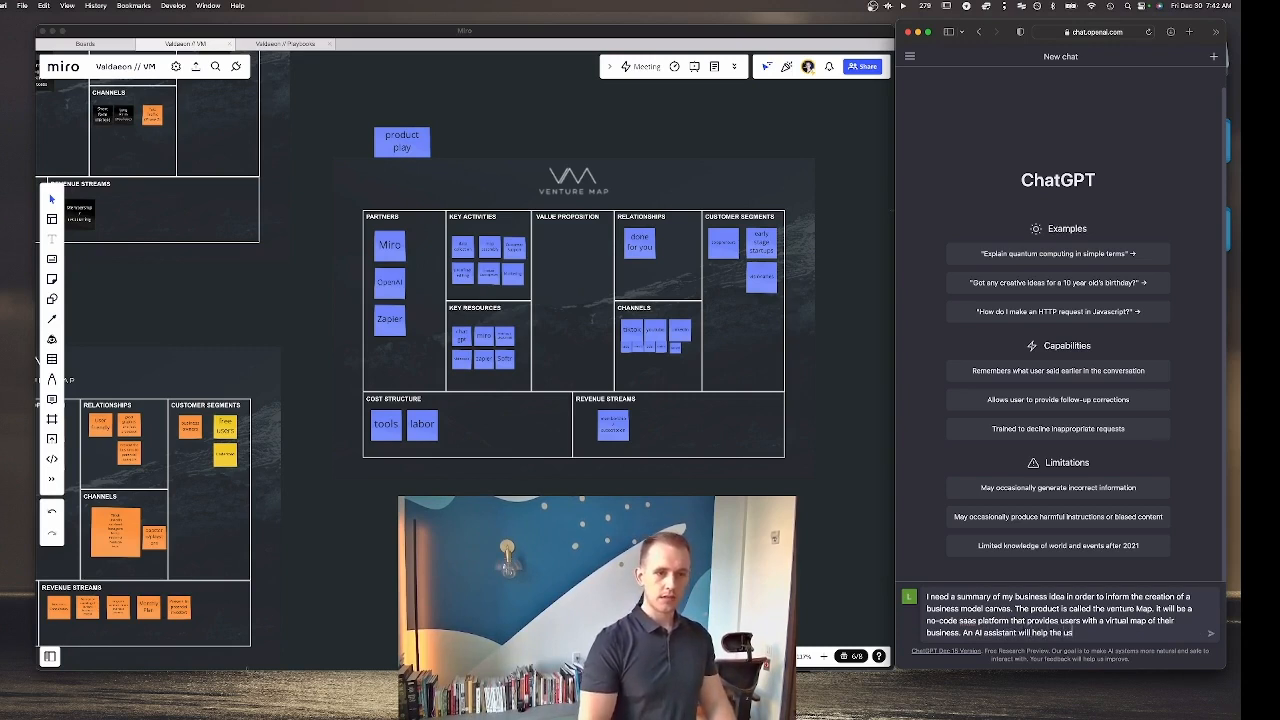
pyautogui.write('ers (bu')
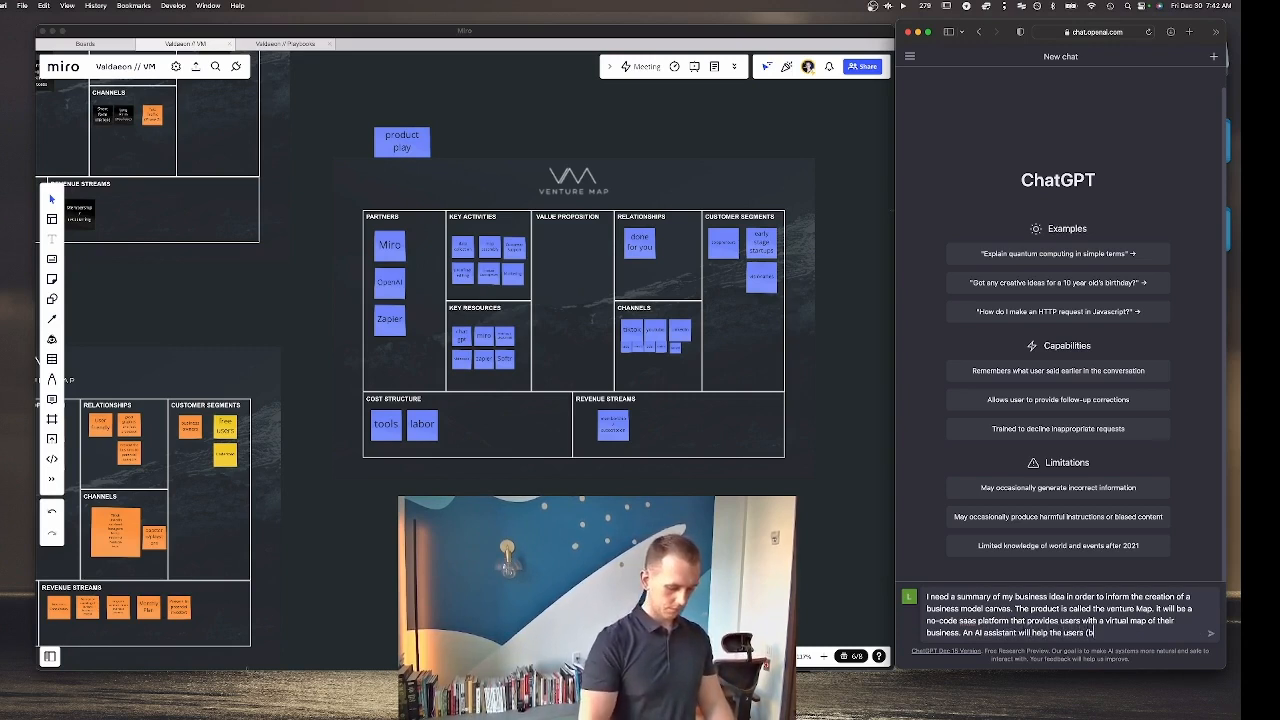
pyautogui.press('BackSpace')
pyautogui.press('BackSpace')
pyautogui.press('BackSpace')
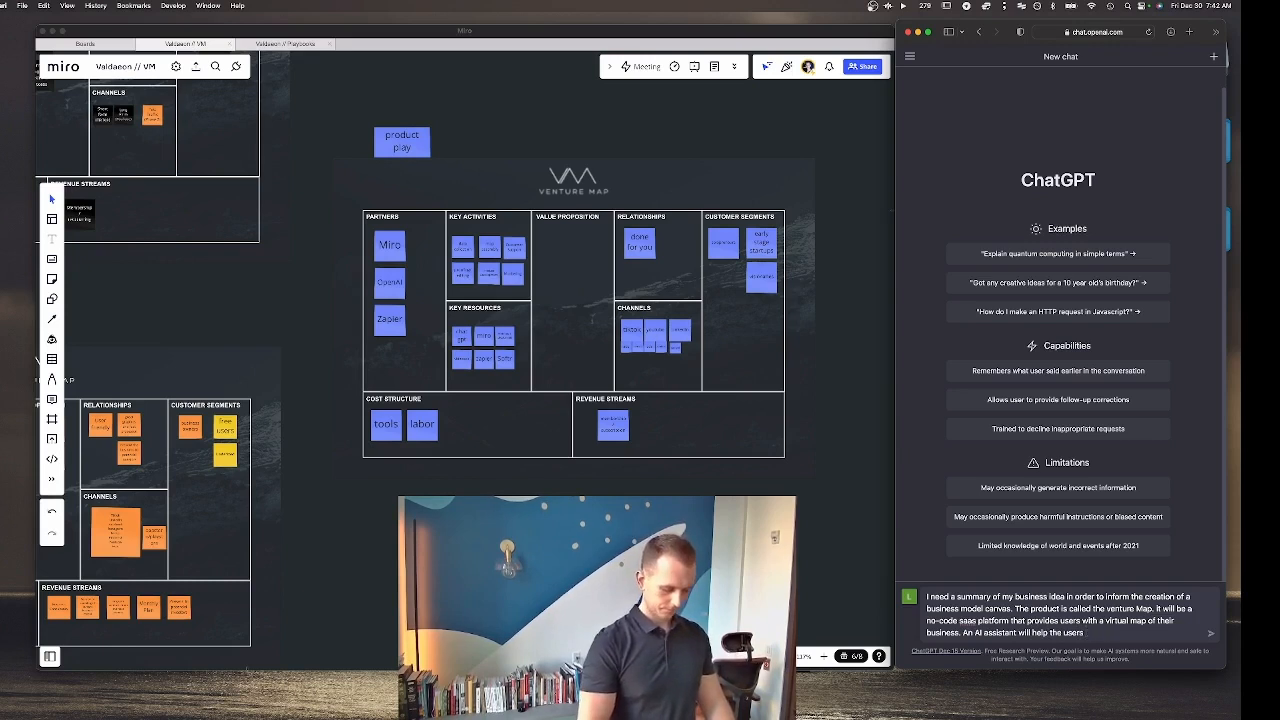
# Step: Finish the AI assistant sentence with "(entrepreneurs) build out the map through easy to use conversational sequences." and send the prompt
pyautogui.write('(entrepreneur')
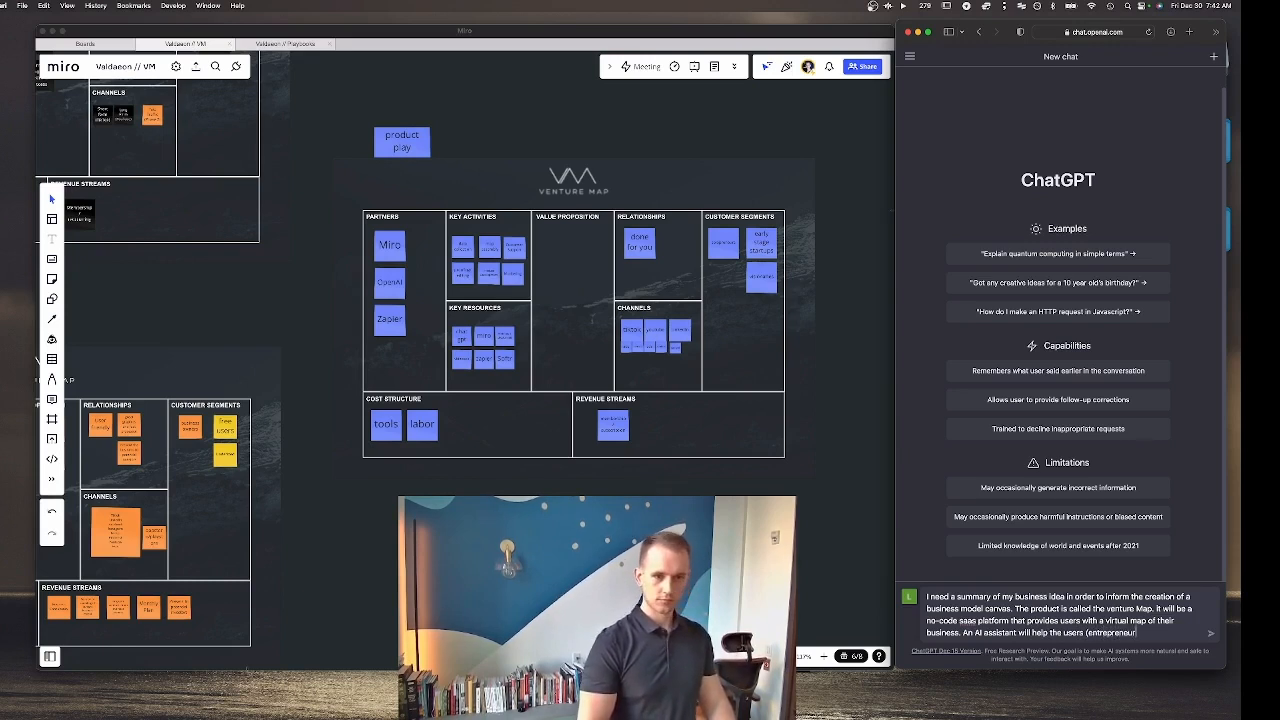
pyautogui.write('s) bui')
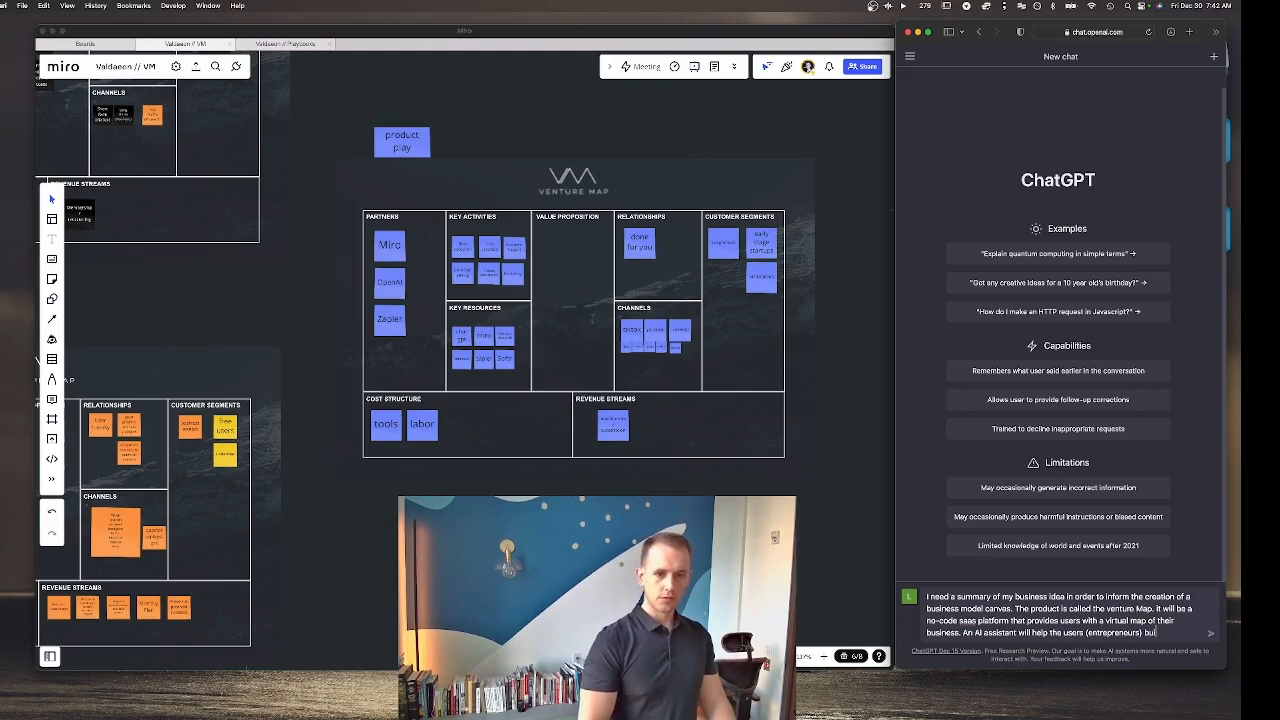
pyautogui.write('ld out the map')
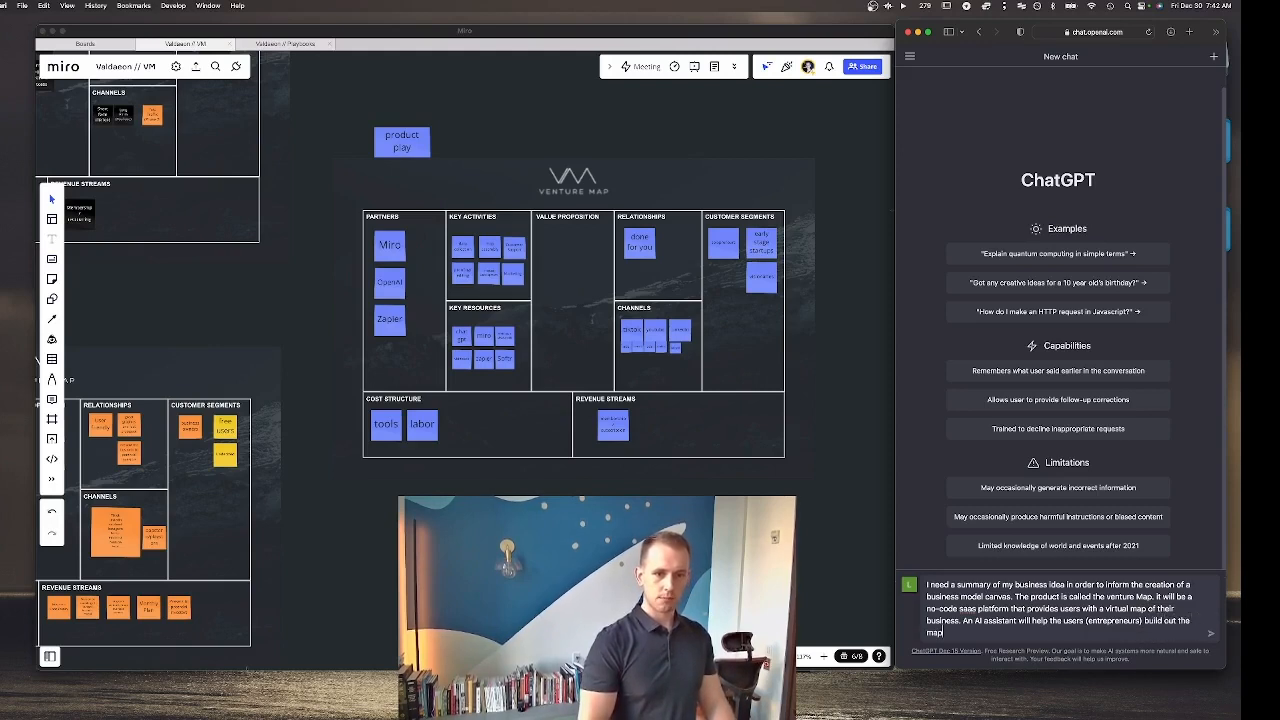
pyautogui.write(' through eas')
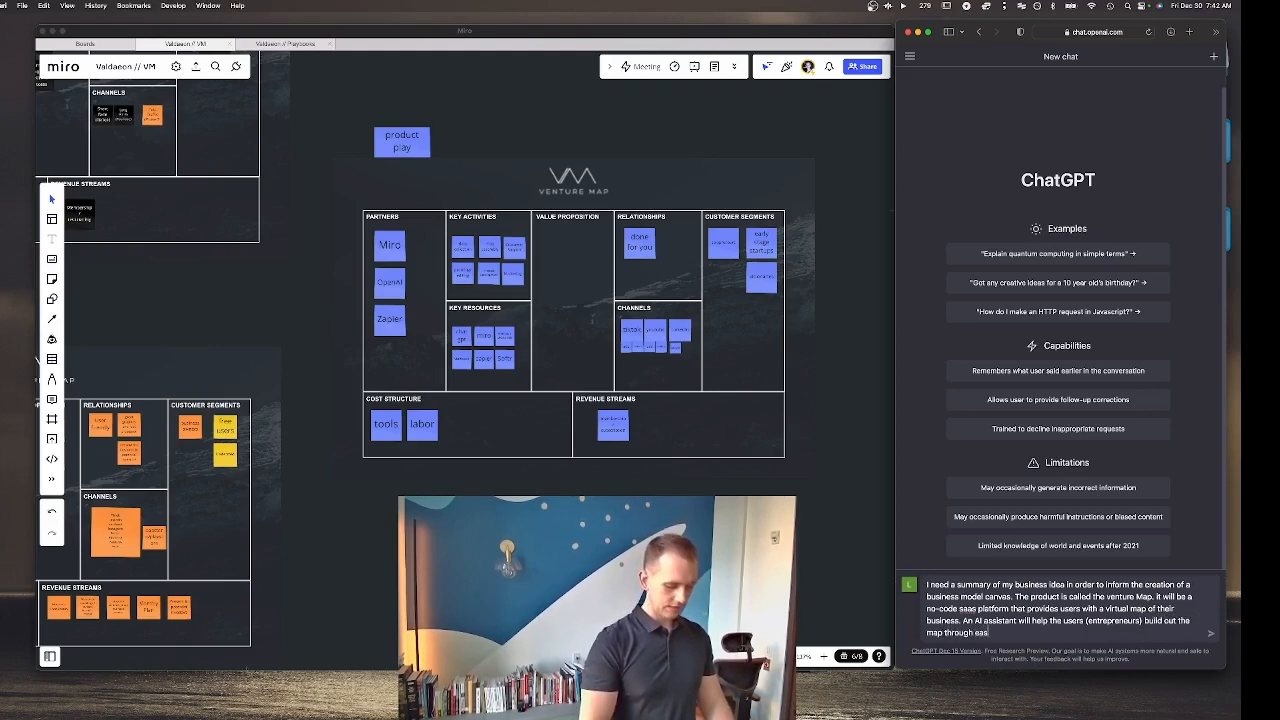
pyautogui.write('y to use')
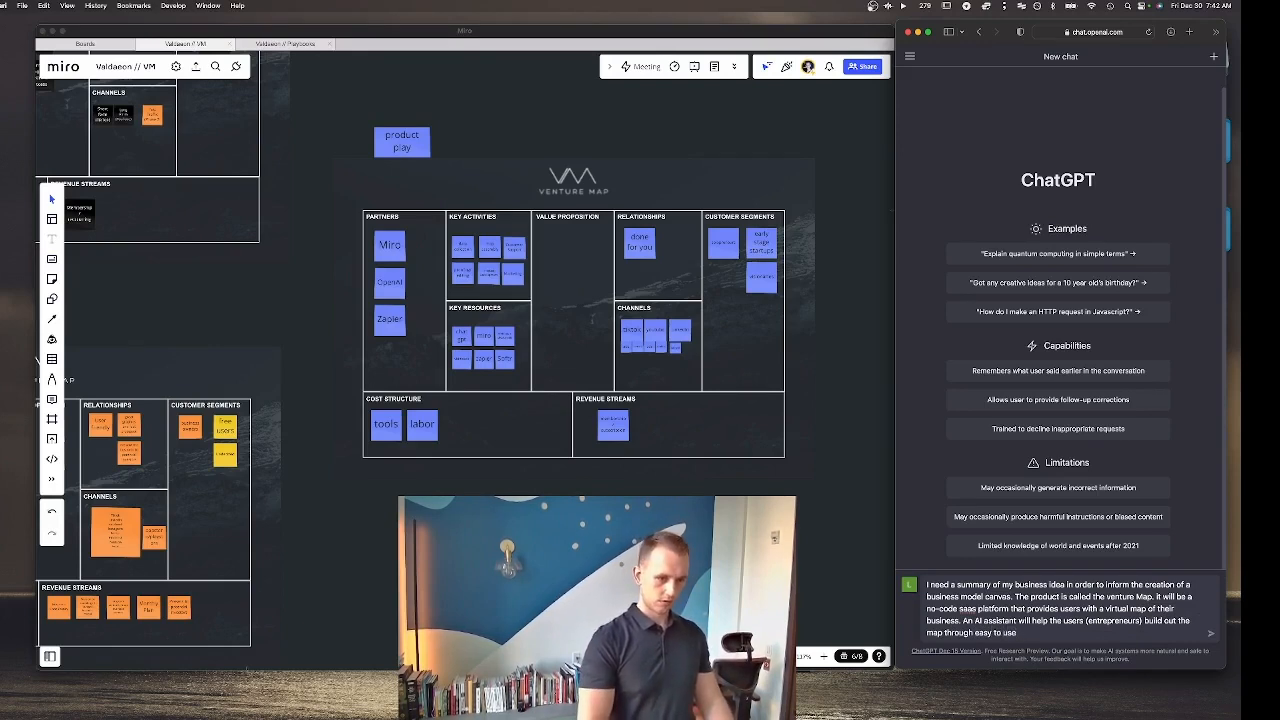
pyautogui.write(' conversational')
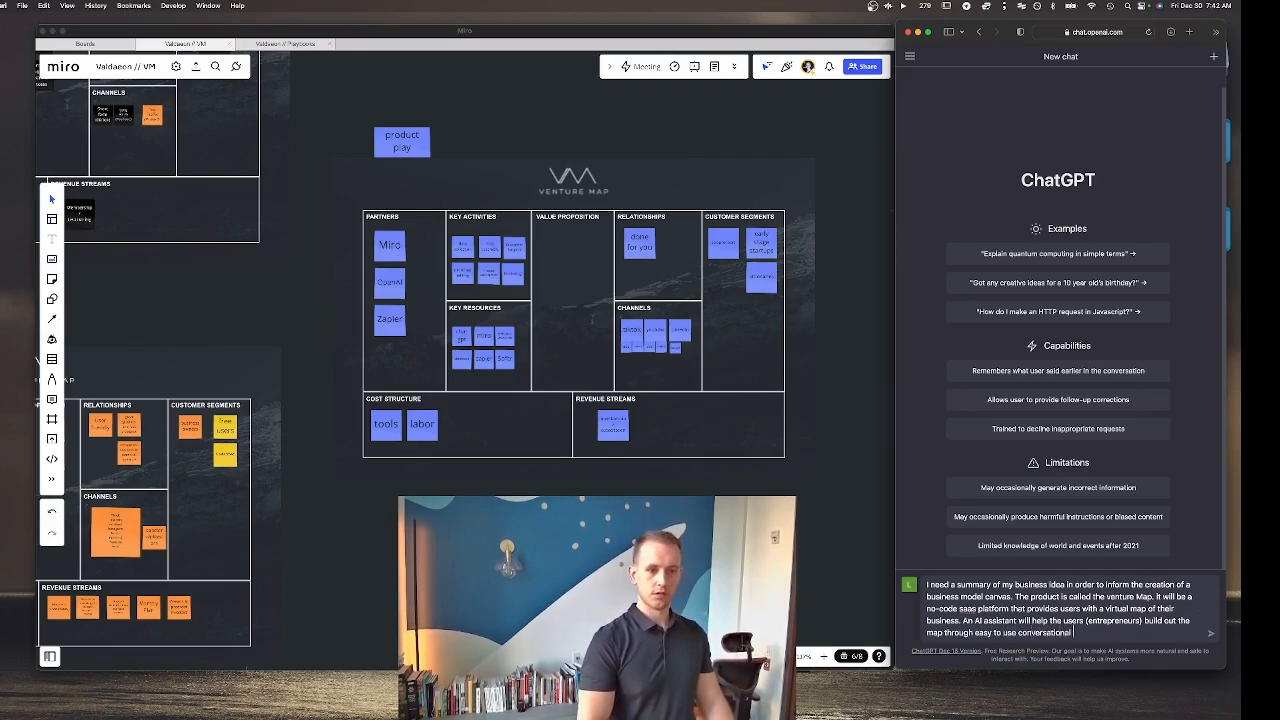
pyautogui.write(' sequences.')
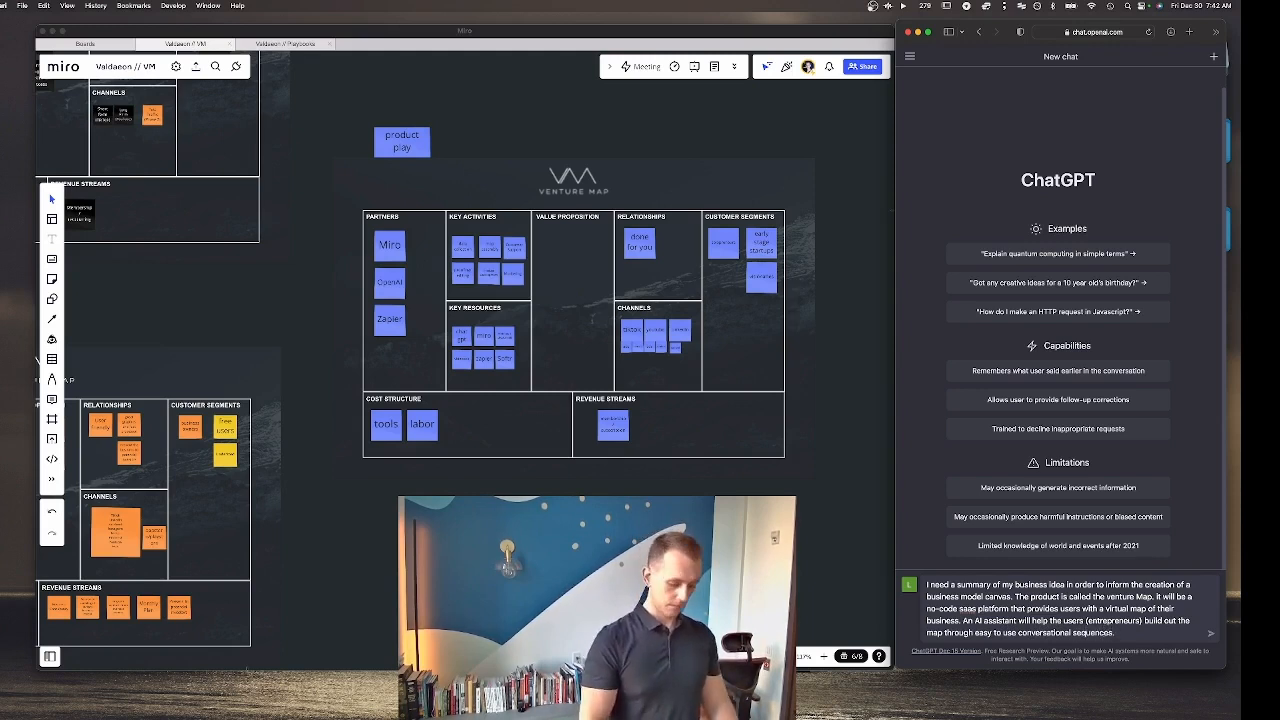
pyautogui.press('Return')
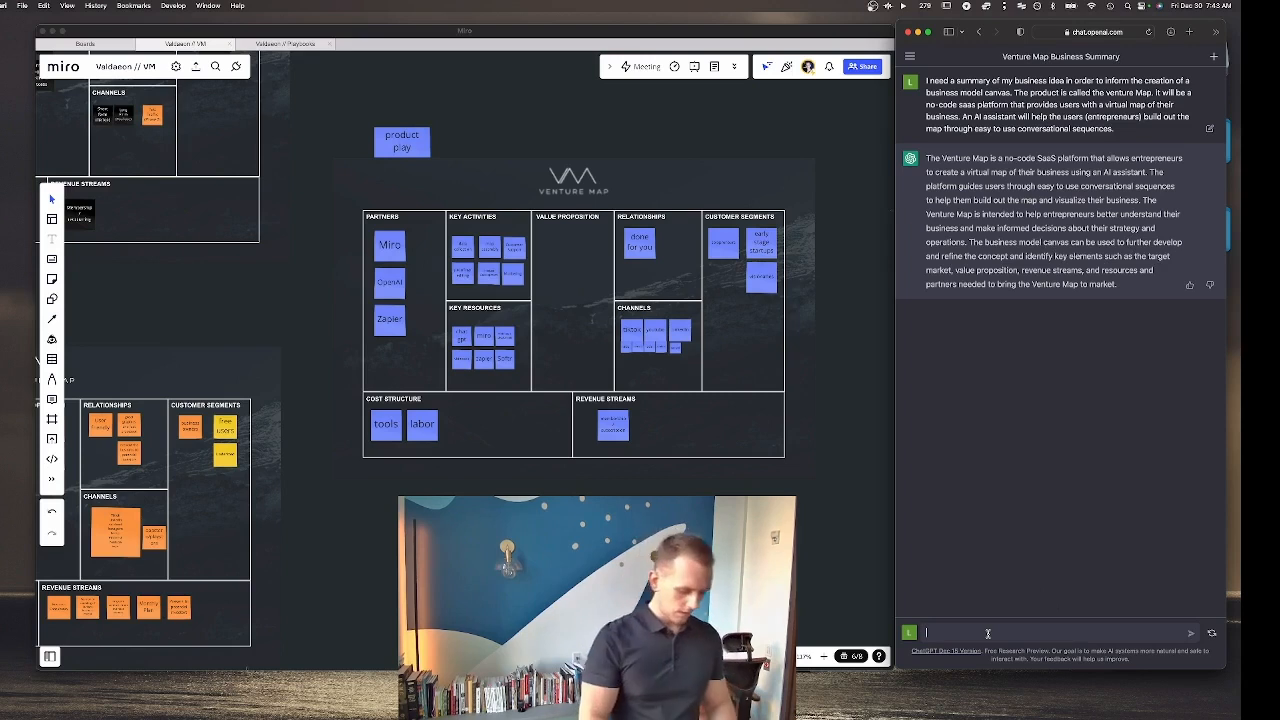
# Step: Begin a follow-up message to ChatGPT with "Rewrite this to make it more compelling and easier to inform"
pyautogui.write('R')
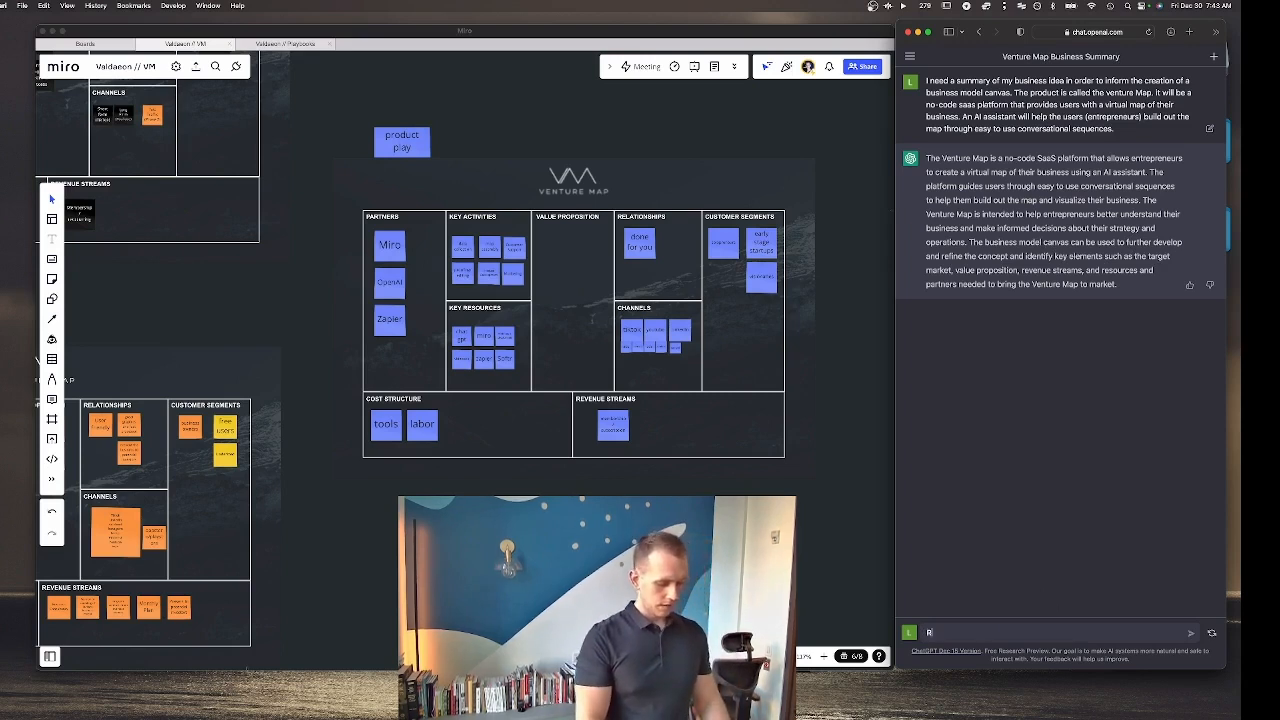
pyautogui.write('ewrit')
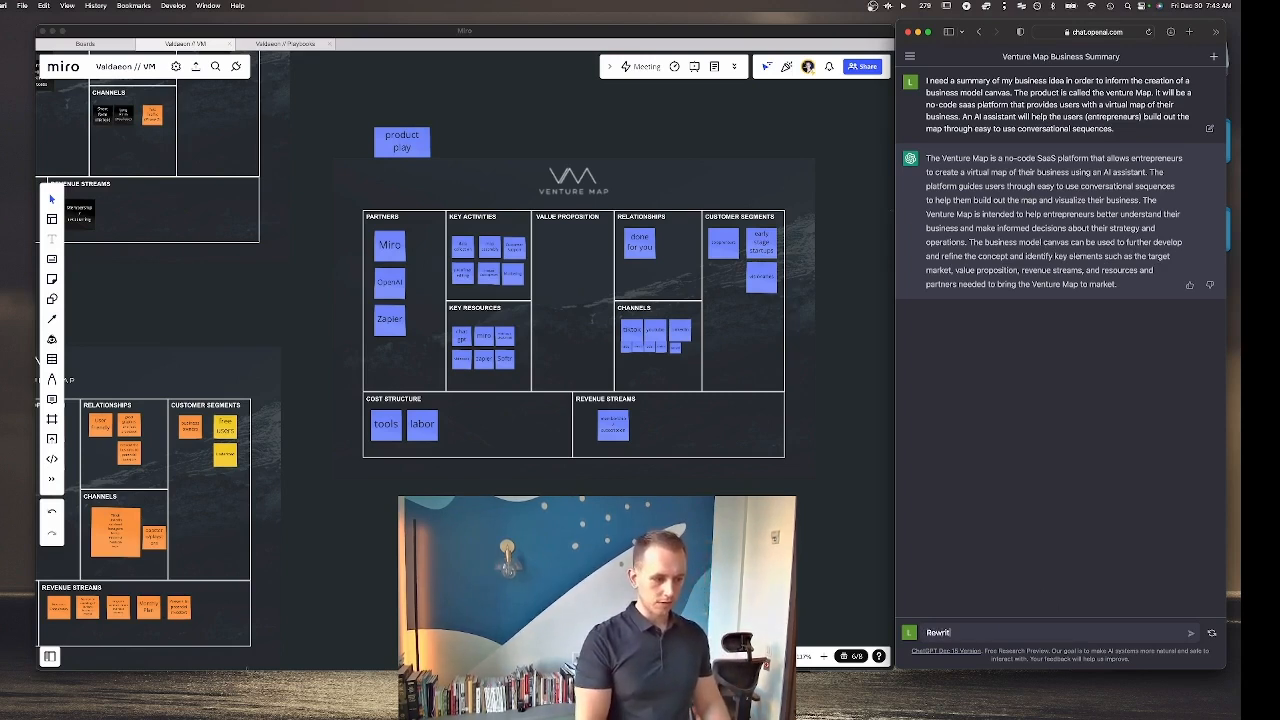
pyautogui.write('e this t')
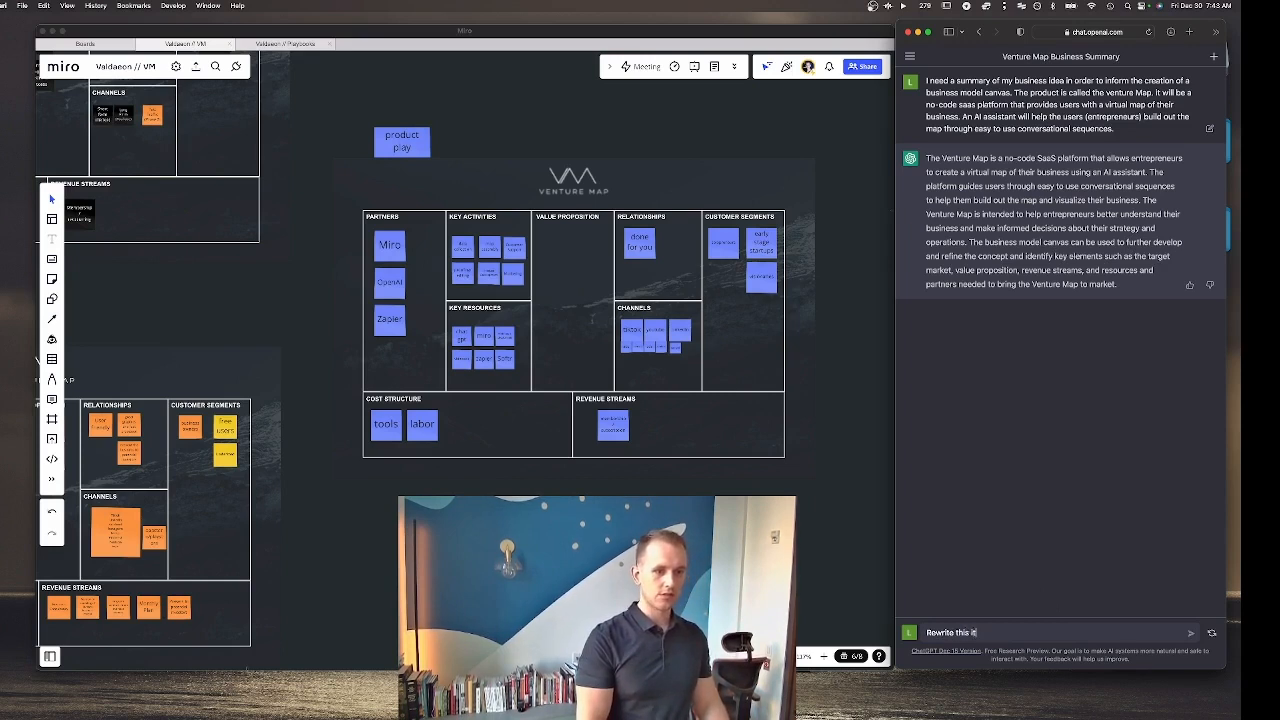
pyautogui.write('o make it more')
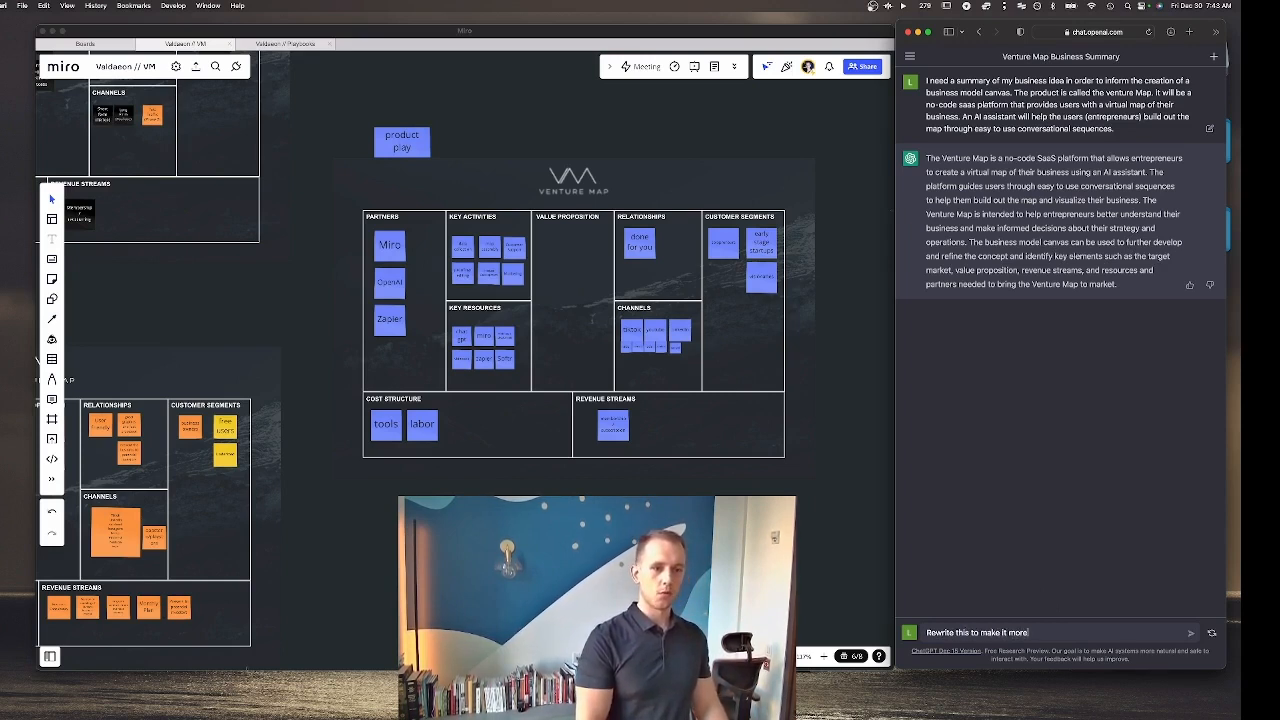
pyautogui.write(' compelling')
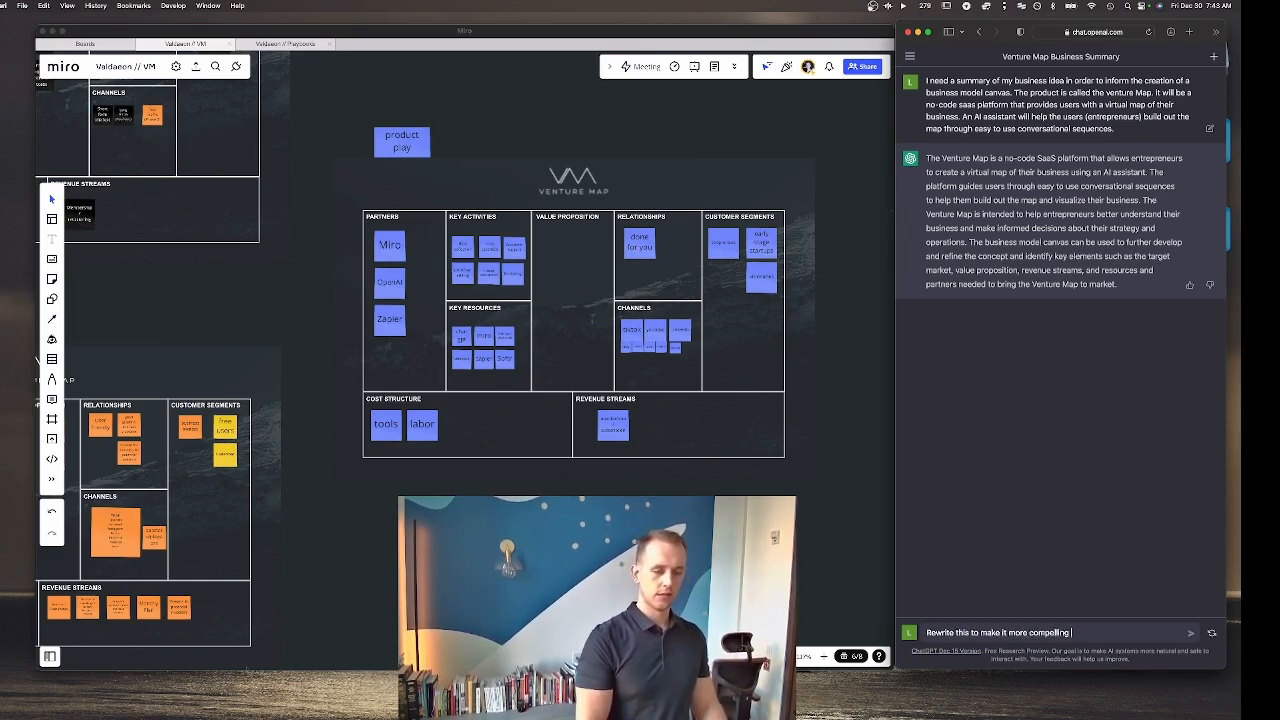
pyautogui.write(' and')
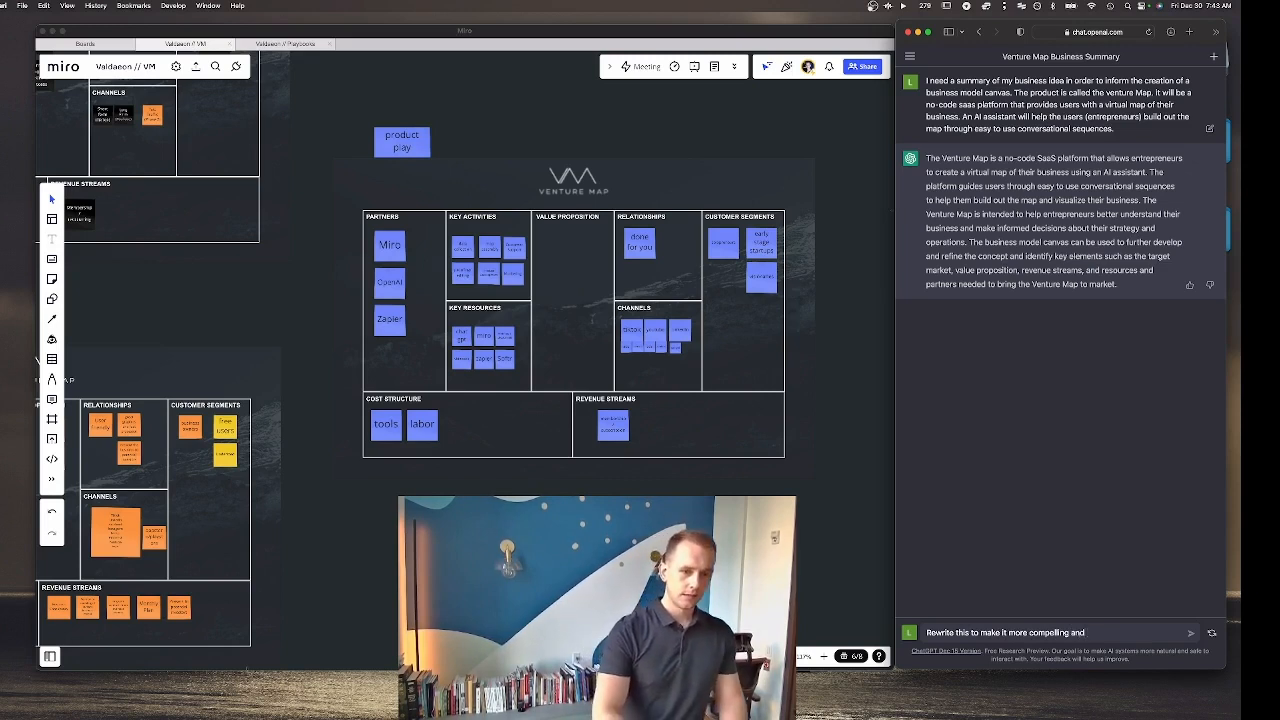
pyautogui.write(' easi')
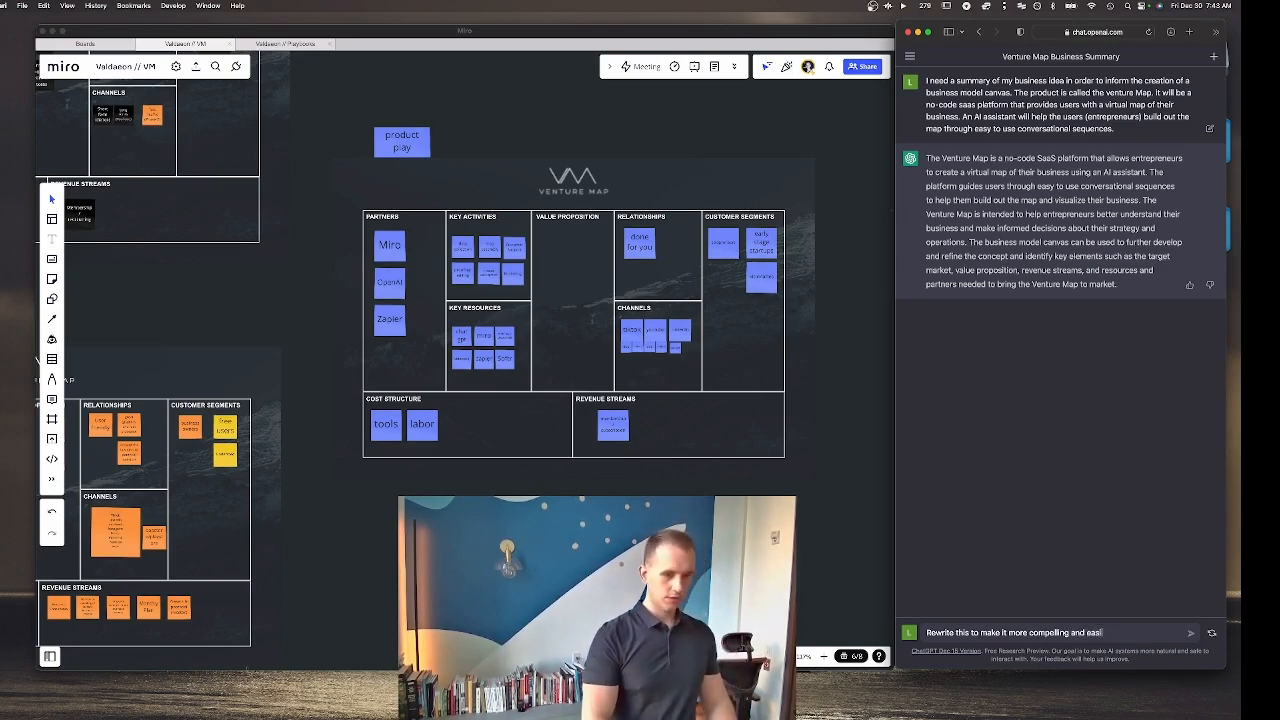
pyautogui.write('er to inform')
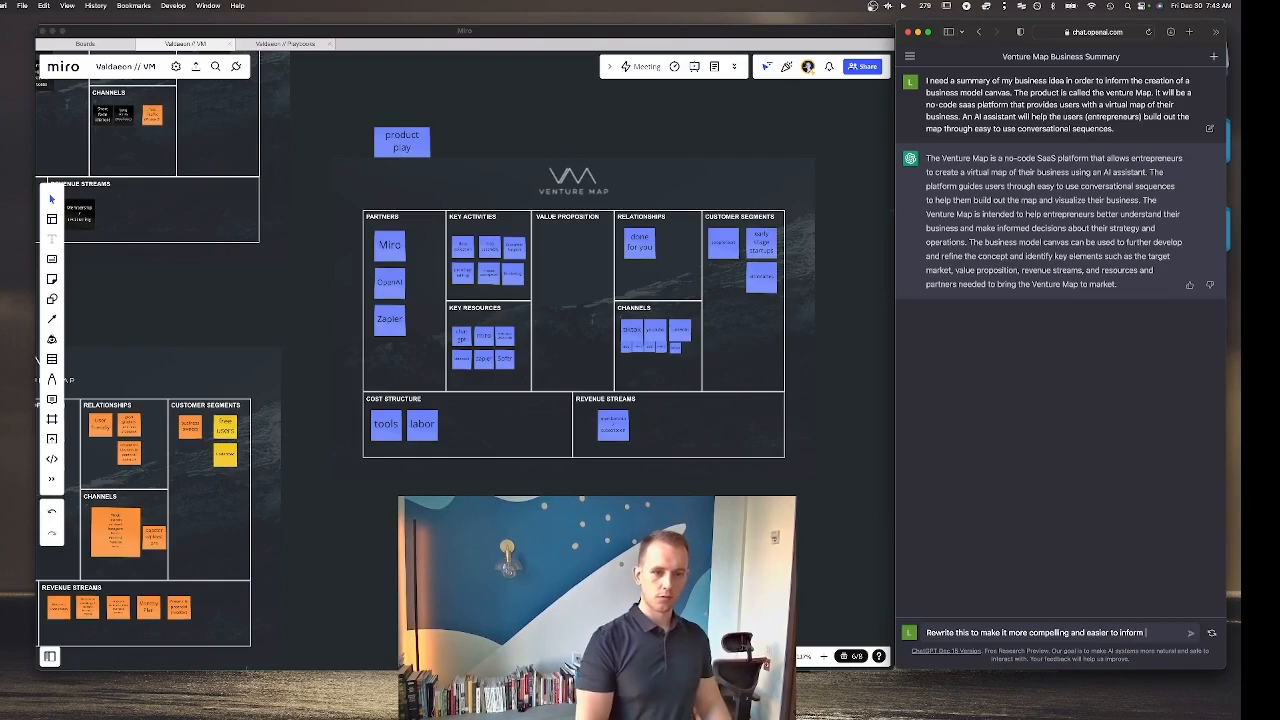
# Step: Complete the rewrite request with "the creation of a business model canvas" and send it
pyautogui.write(' the crea')
pyautogui.press('BackSpace')
pyautogui.write('the creat')
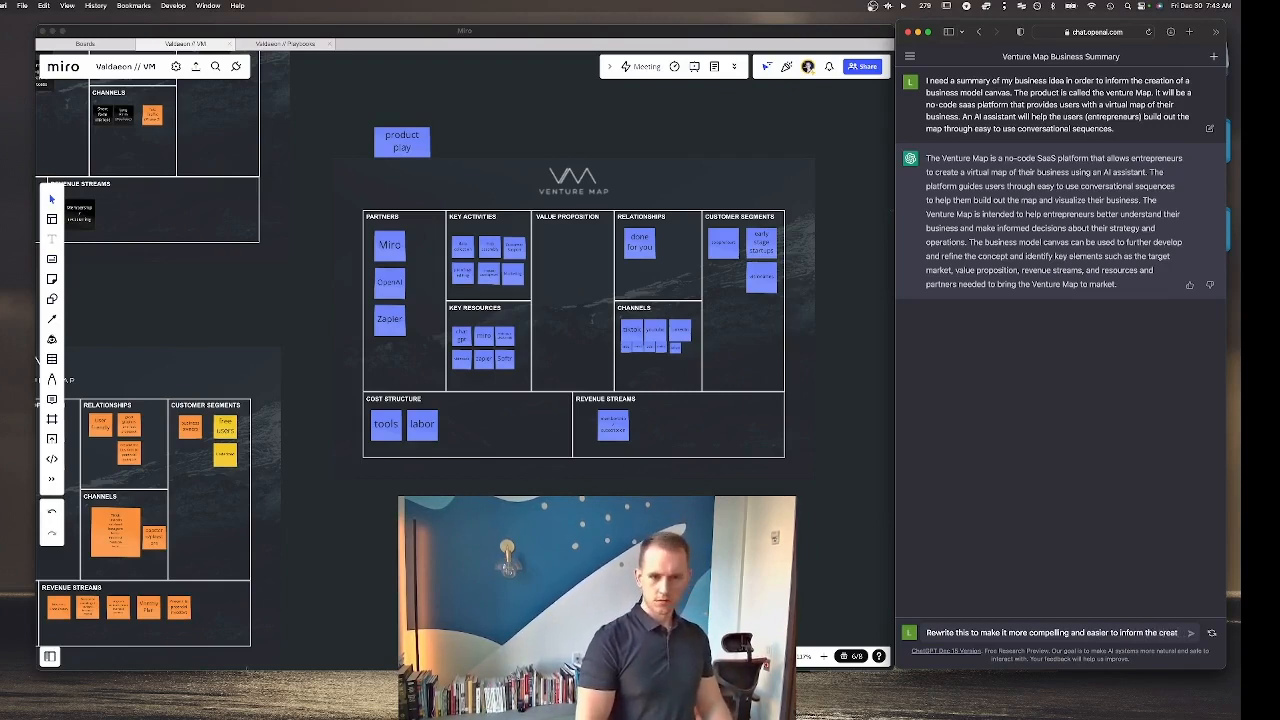
pyautogui.write('eion of a bus')
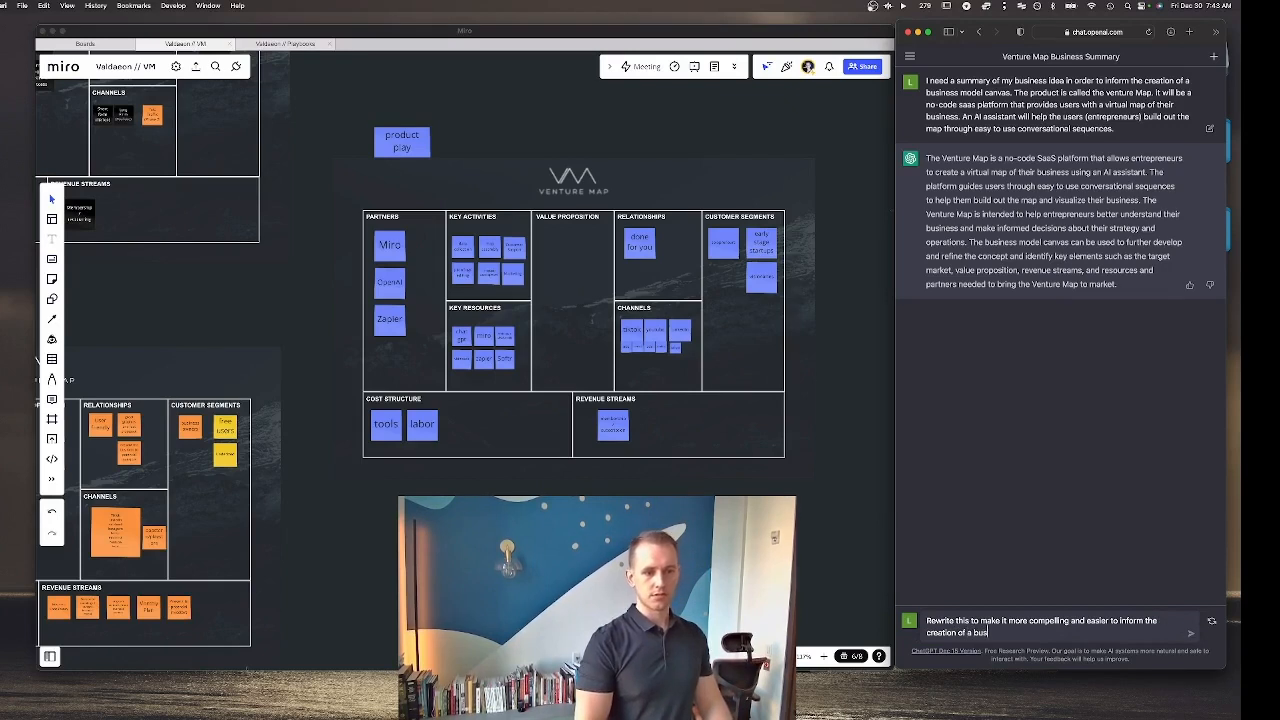
pyautogui.write('iness c')
pyautogui.write('od')
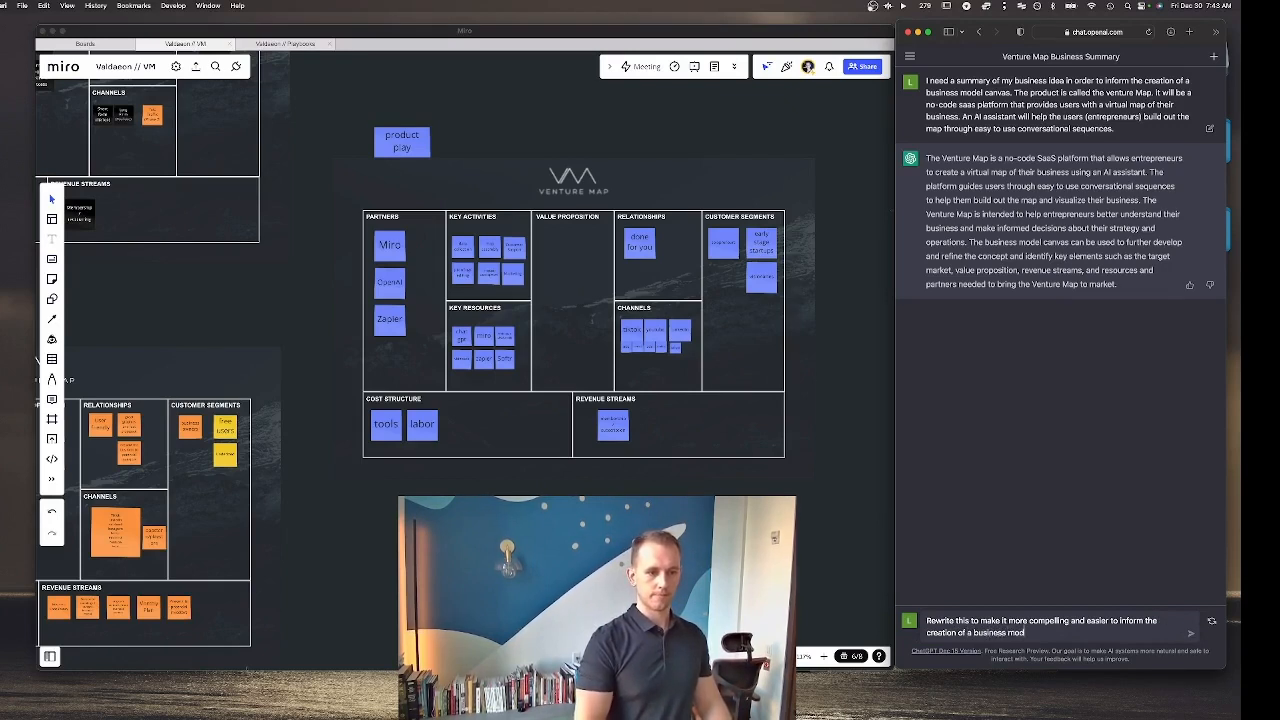
pyautogui.write('el canvas')
pyautogui.press('Return')
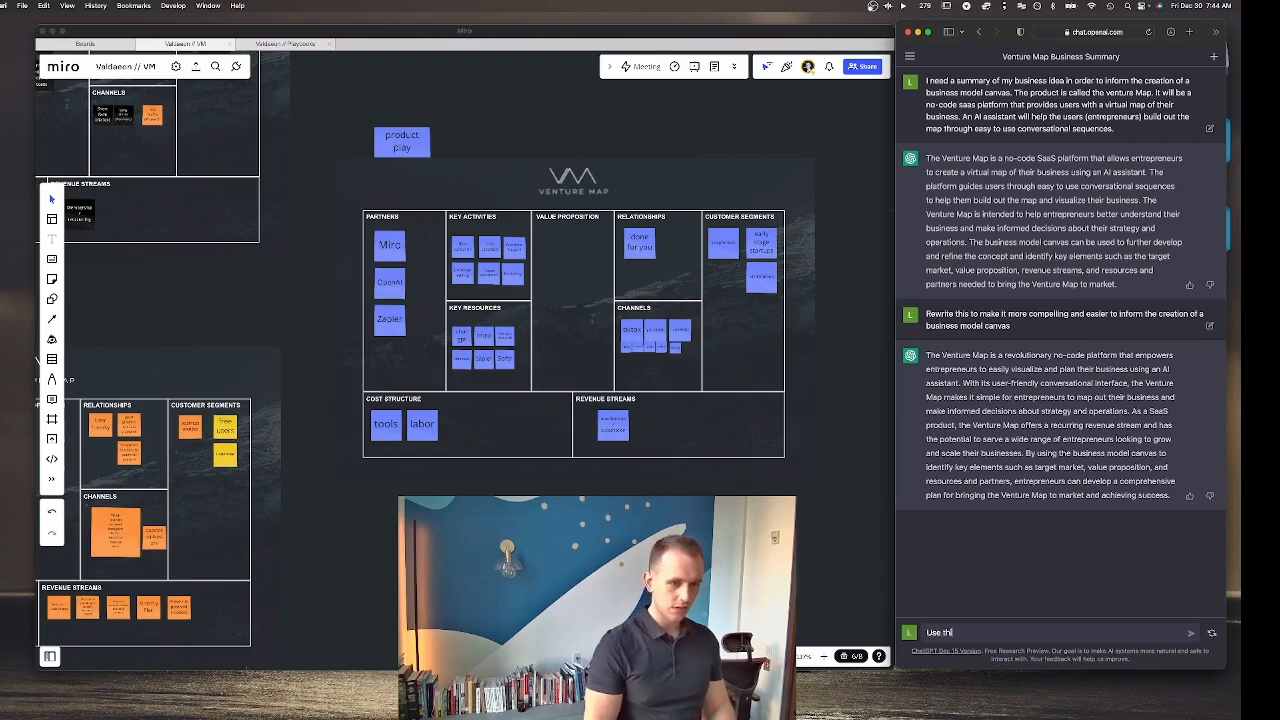
# Step: Send ChatGPT the request "Use this above content to create a business model canvas"
pyautogui.write('bove content')
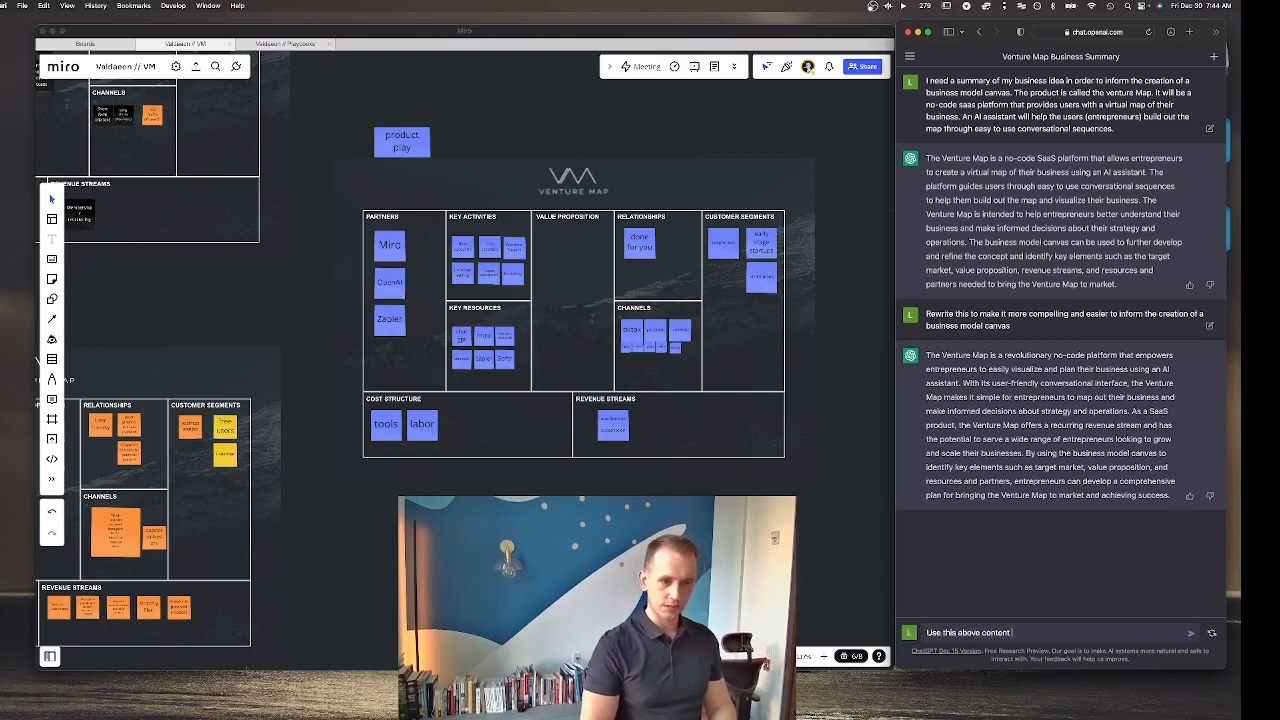
pyautogui.write(' to cre')
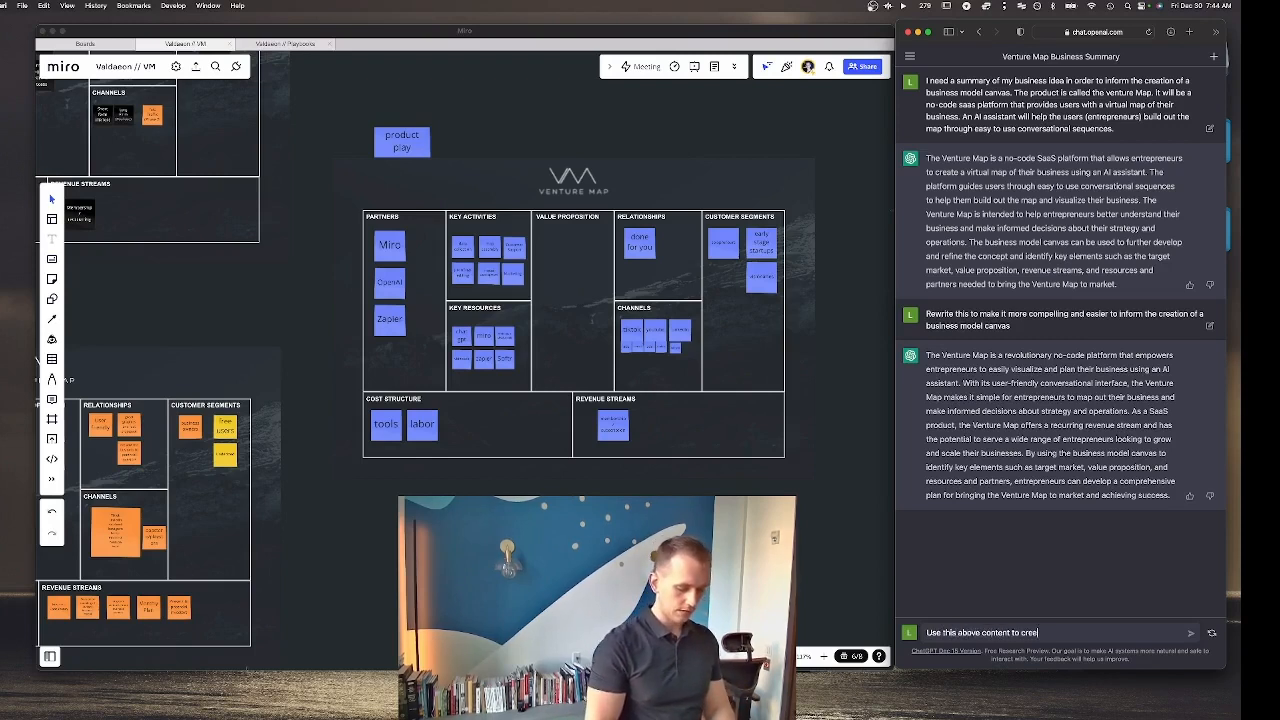
pyautogui.write('ate anb')
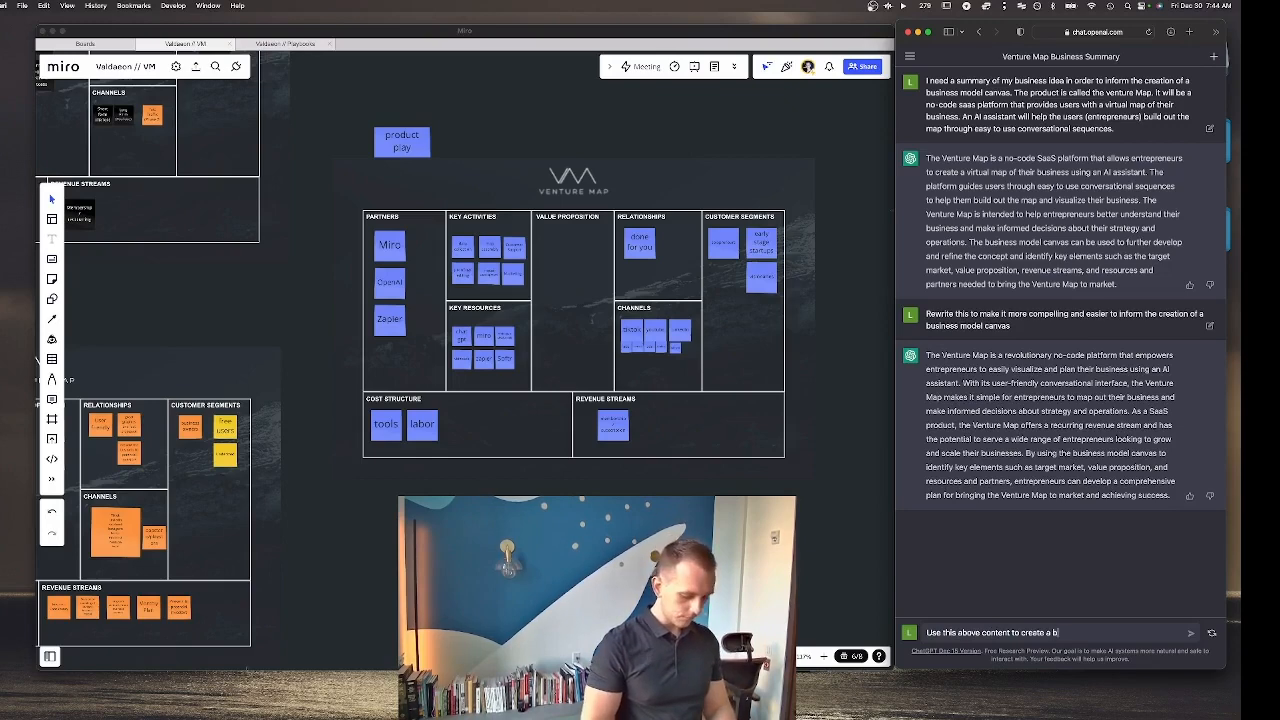
pyautogui.write('usiness model can')
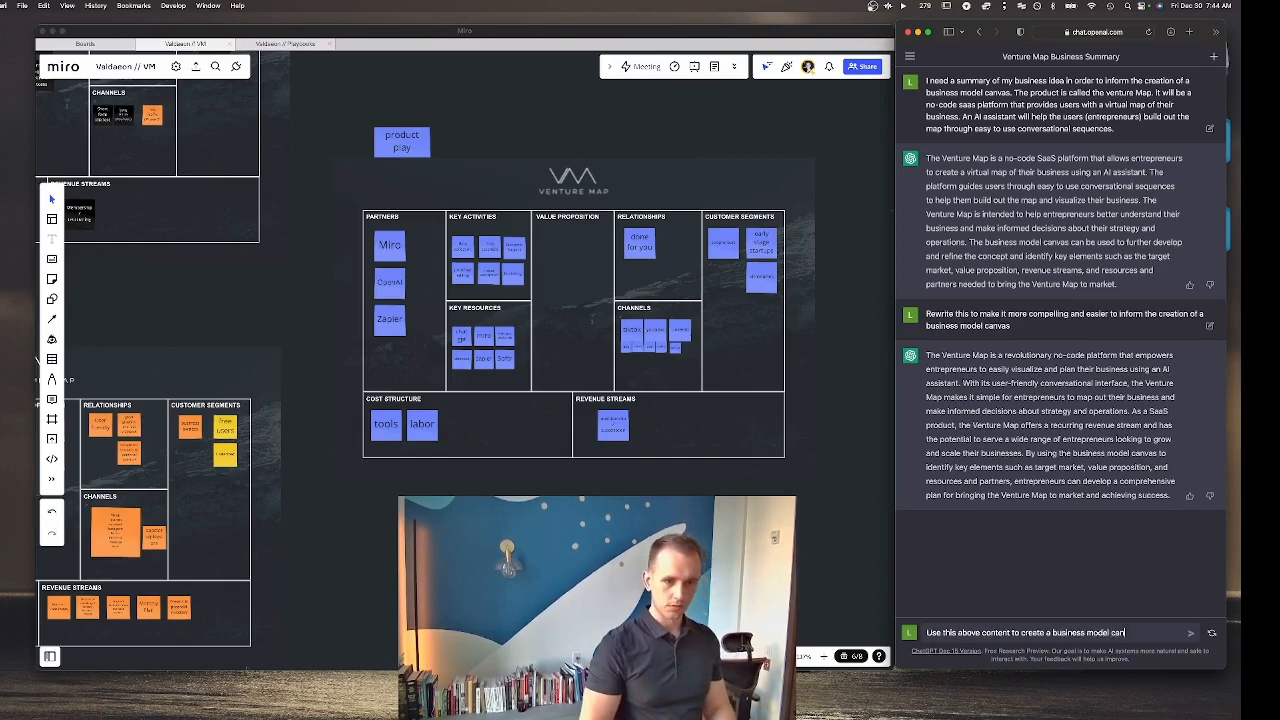
pyautogui.write('vas')
pyautogui.press('Return')
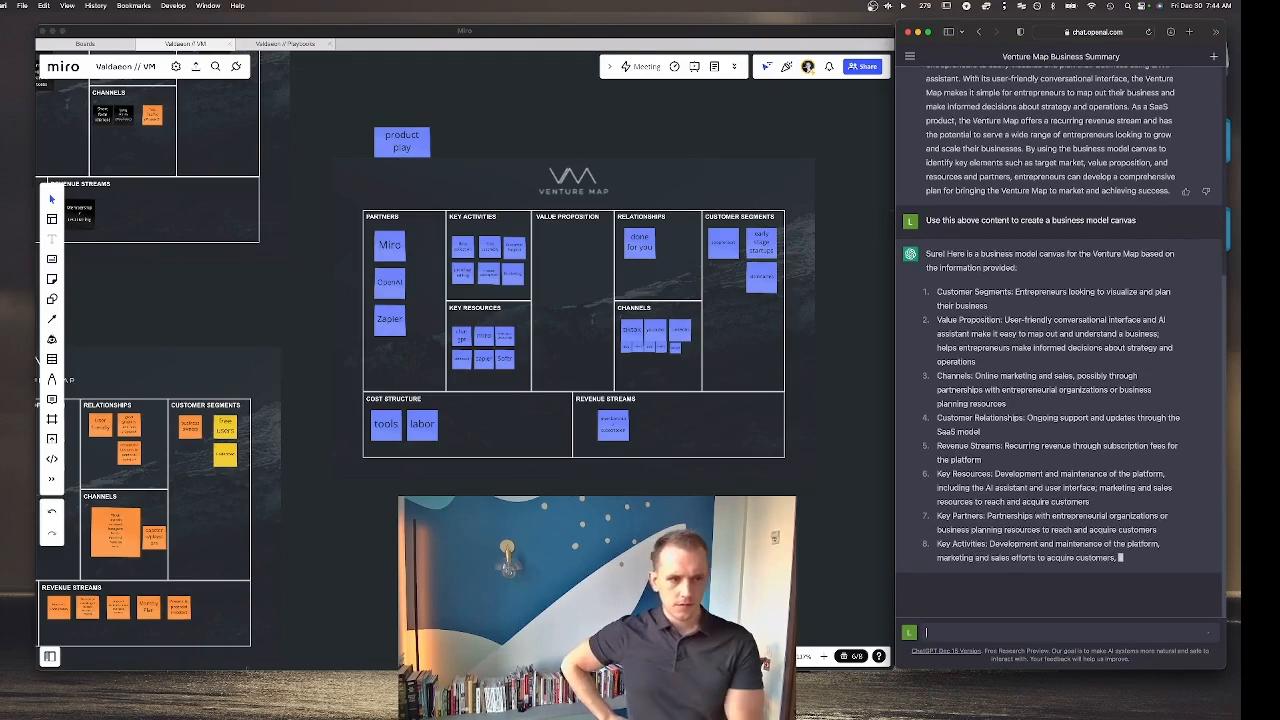
# Step: Begin a follow-up message to ChatGPT with "Further develop the customer segments."
pyautogui.write('Furth')
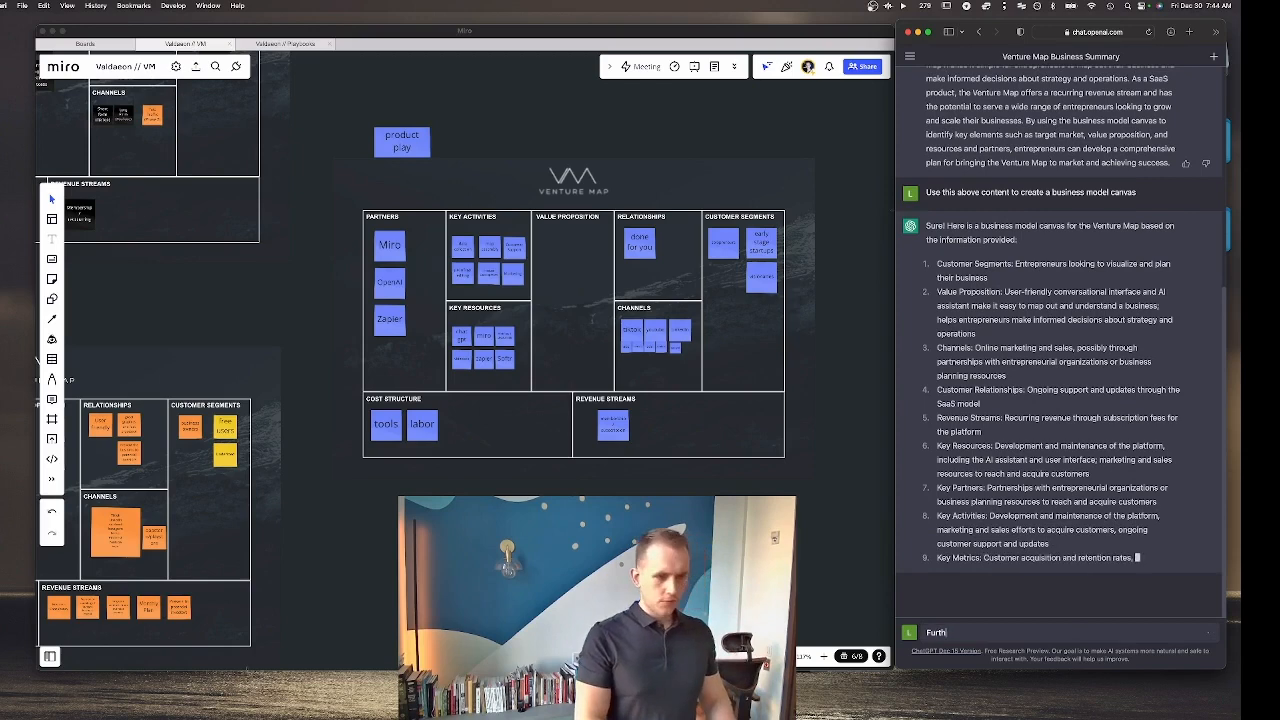
pyautogui.write('er')
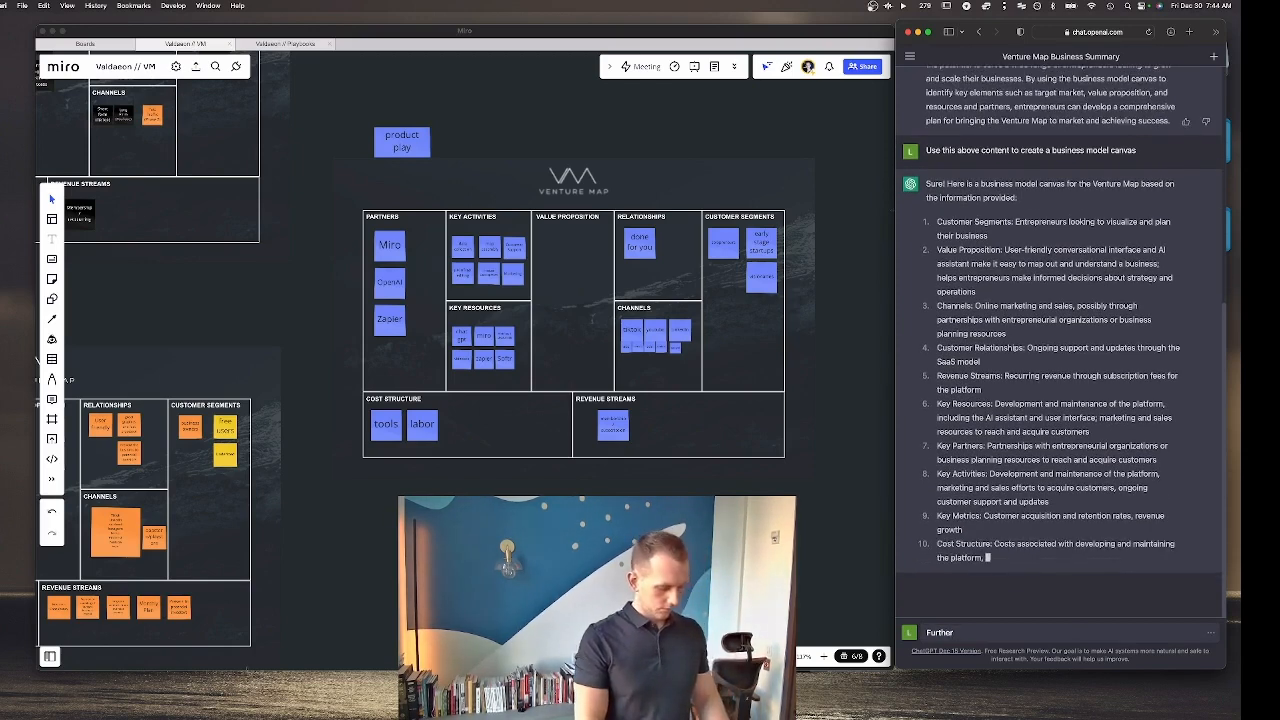
pyautogui.write(' fdev')
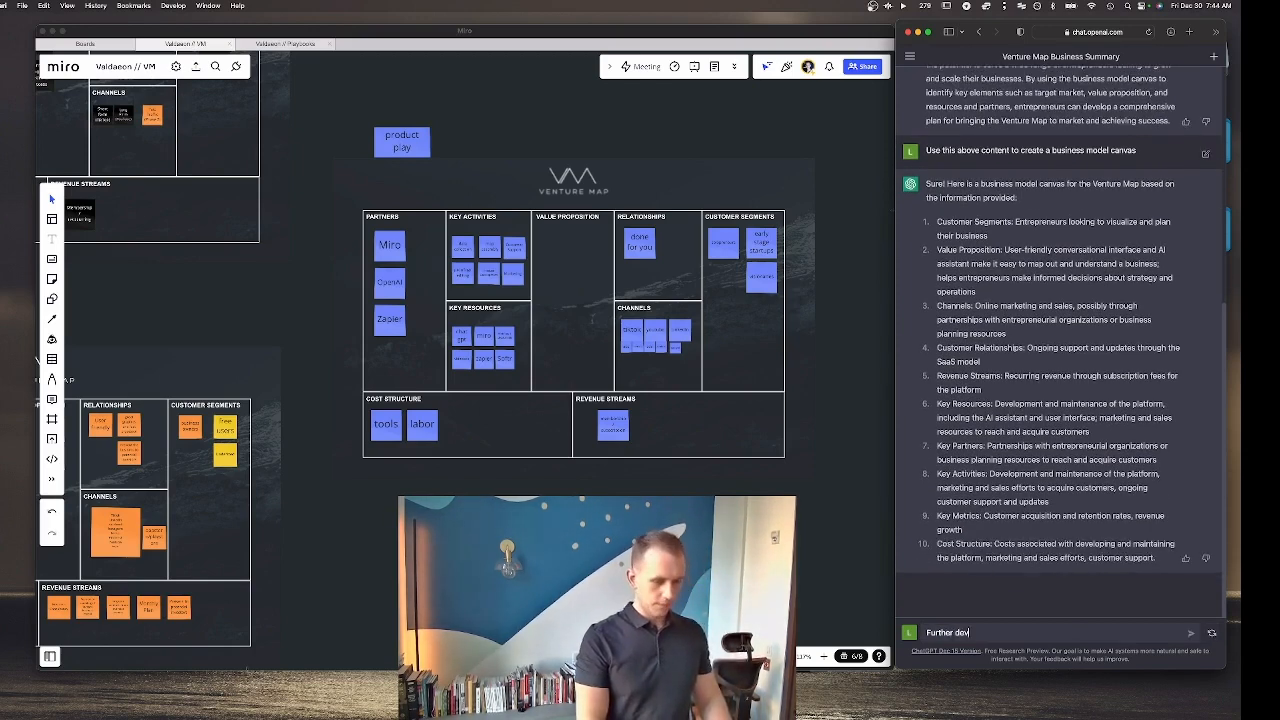
pyautogui.write('elop the customer')
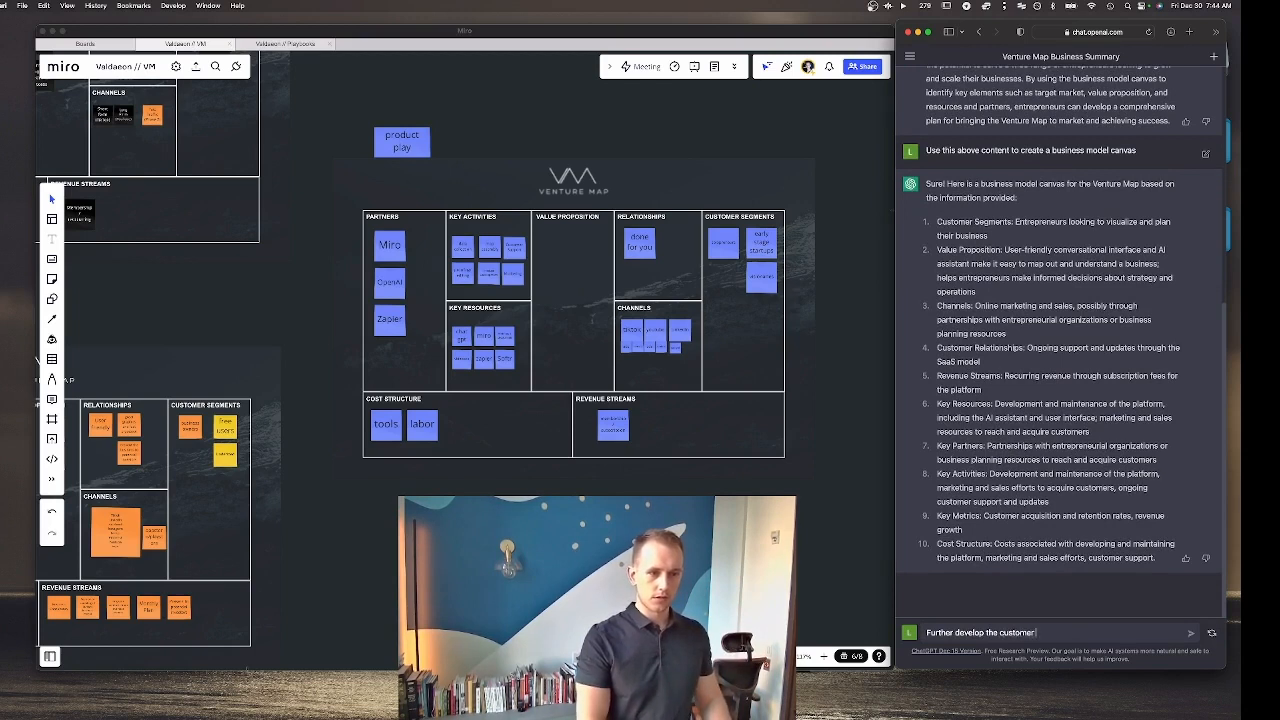
pyautogui.write(' segments.')
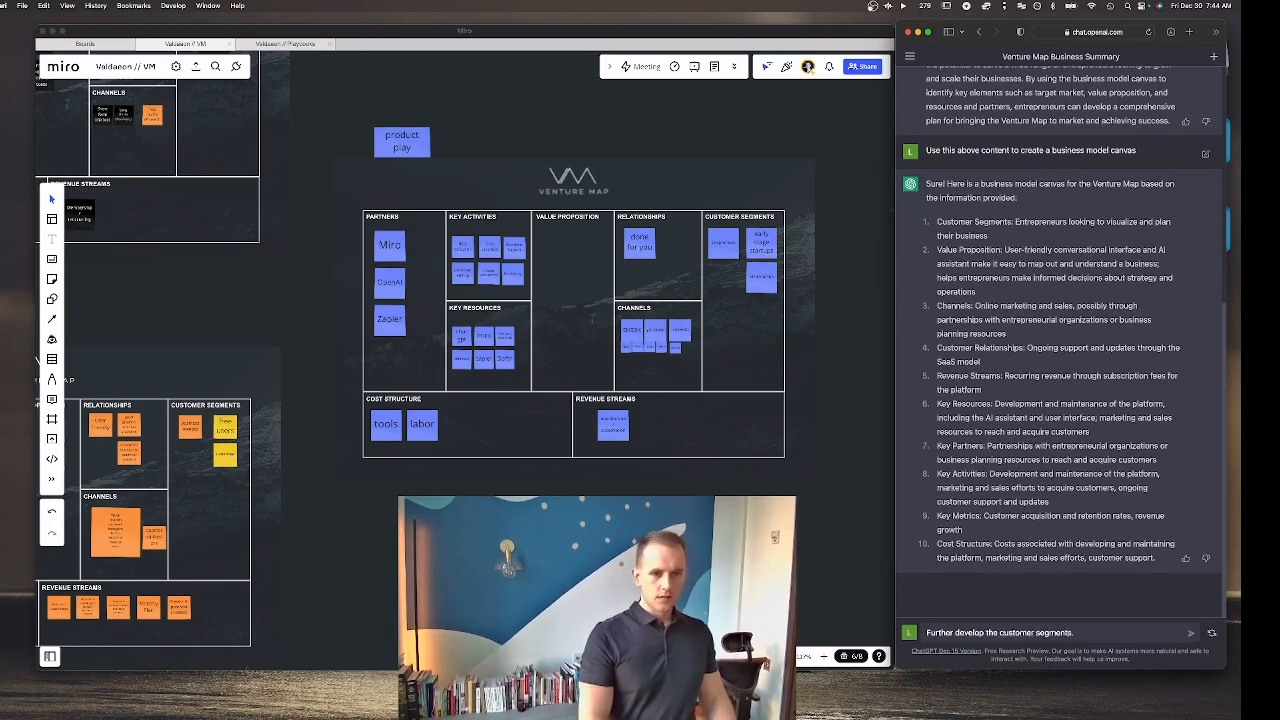
# Step: Continue the message with "keep the definition of an EOS integrator, Enneagram type 5"
pyautogui.write(' Keep the de')
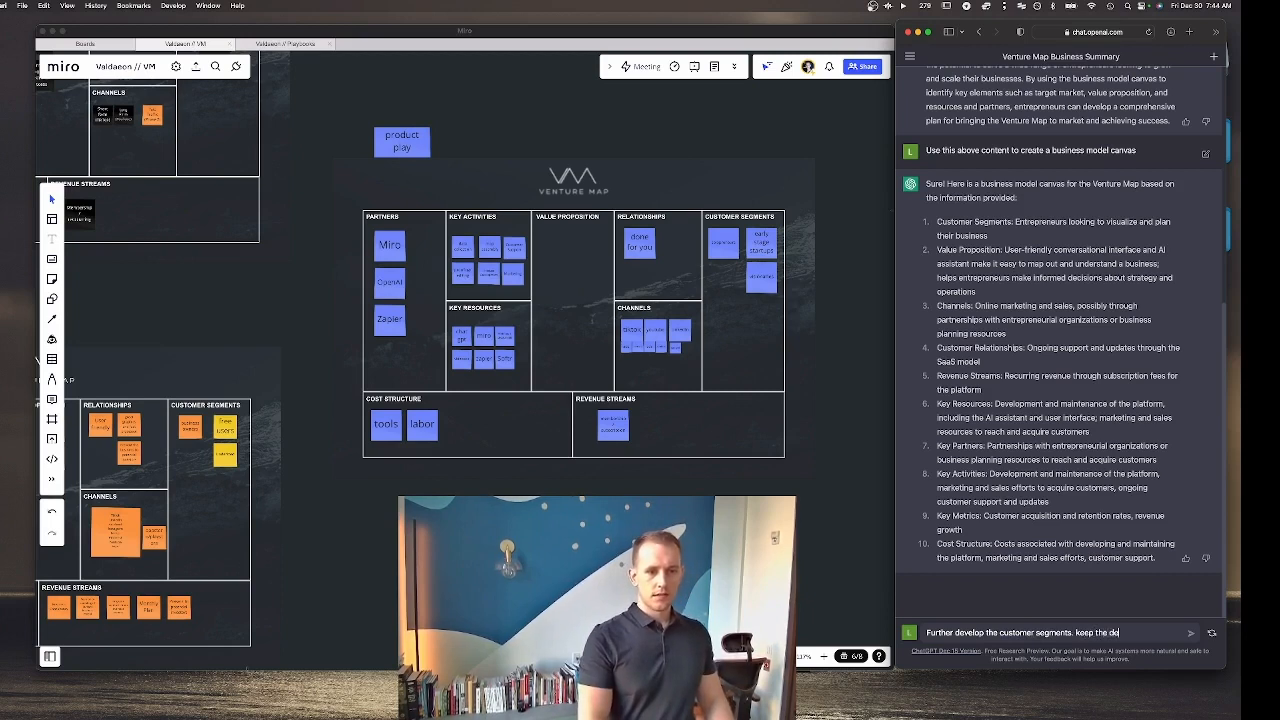
pyautogui.write('finiti')
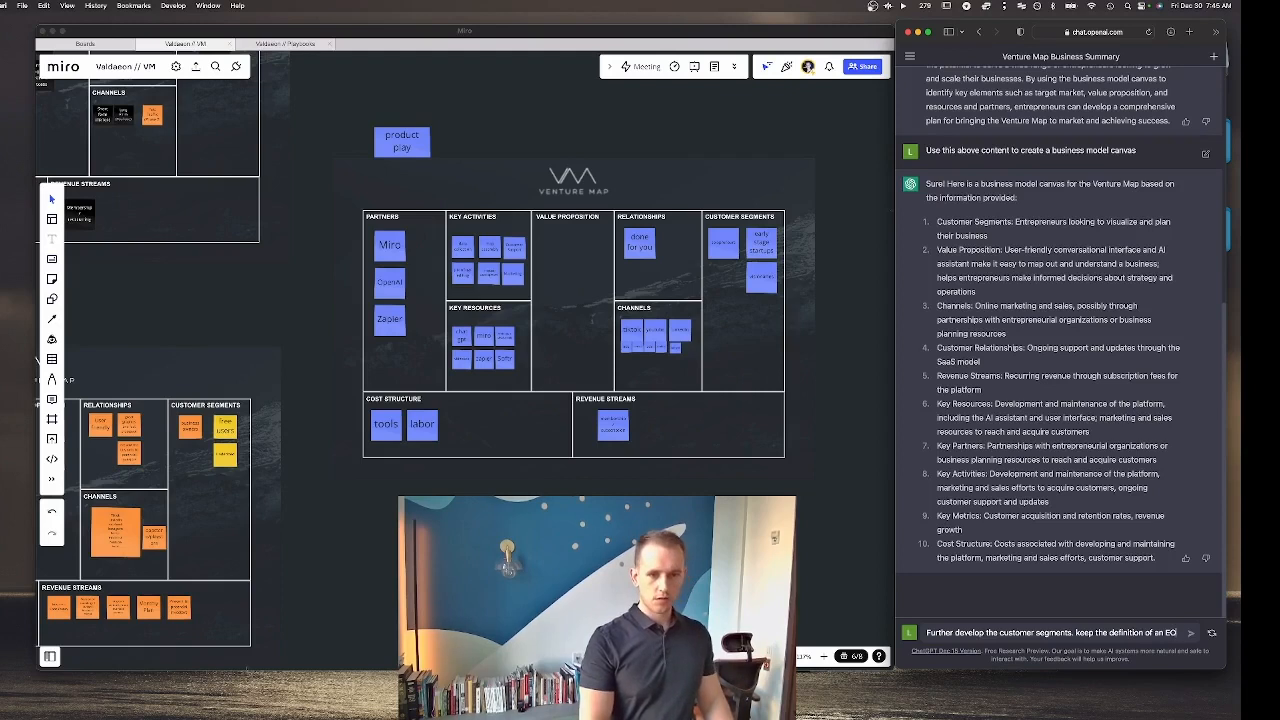
pyautogui.write('on of an EOS integrator')
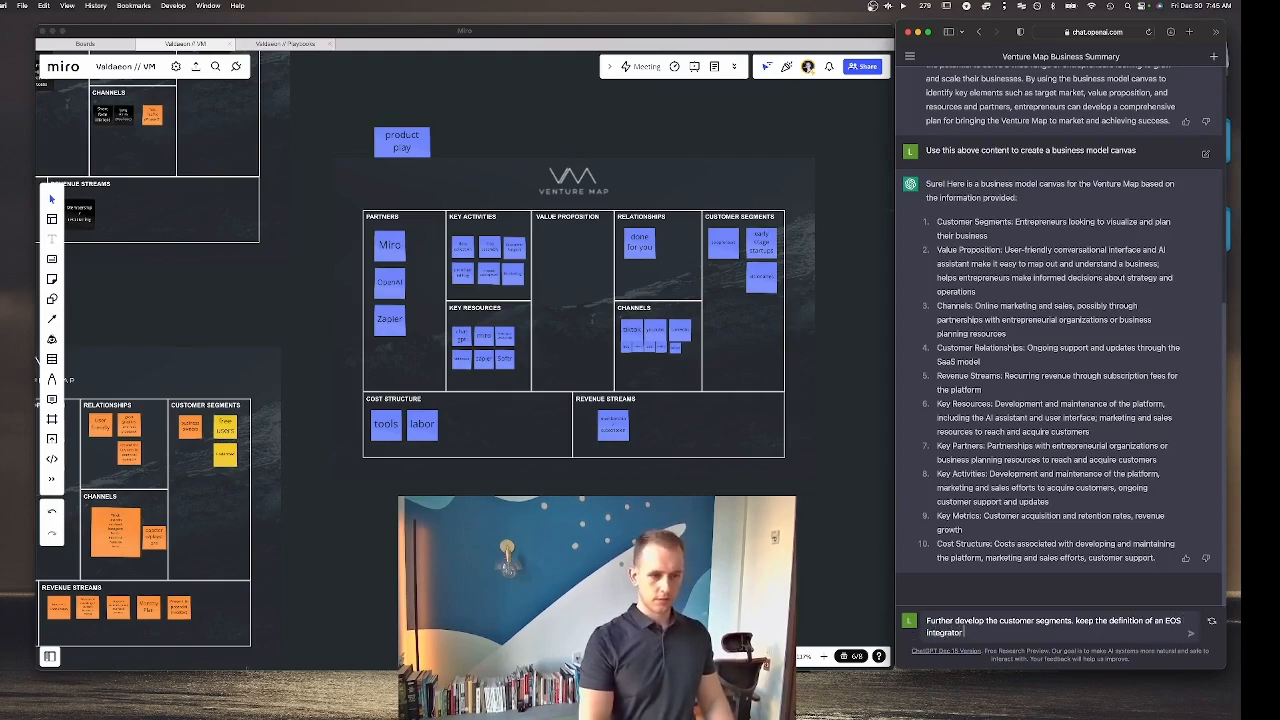
pyautogui.write(', Ennea')
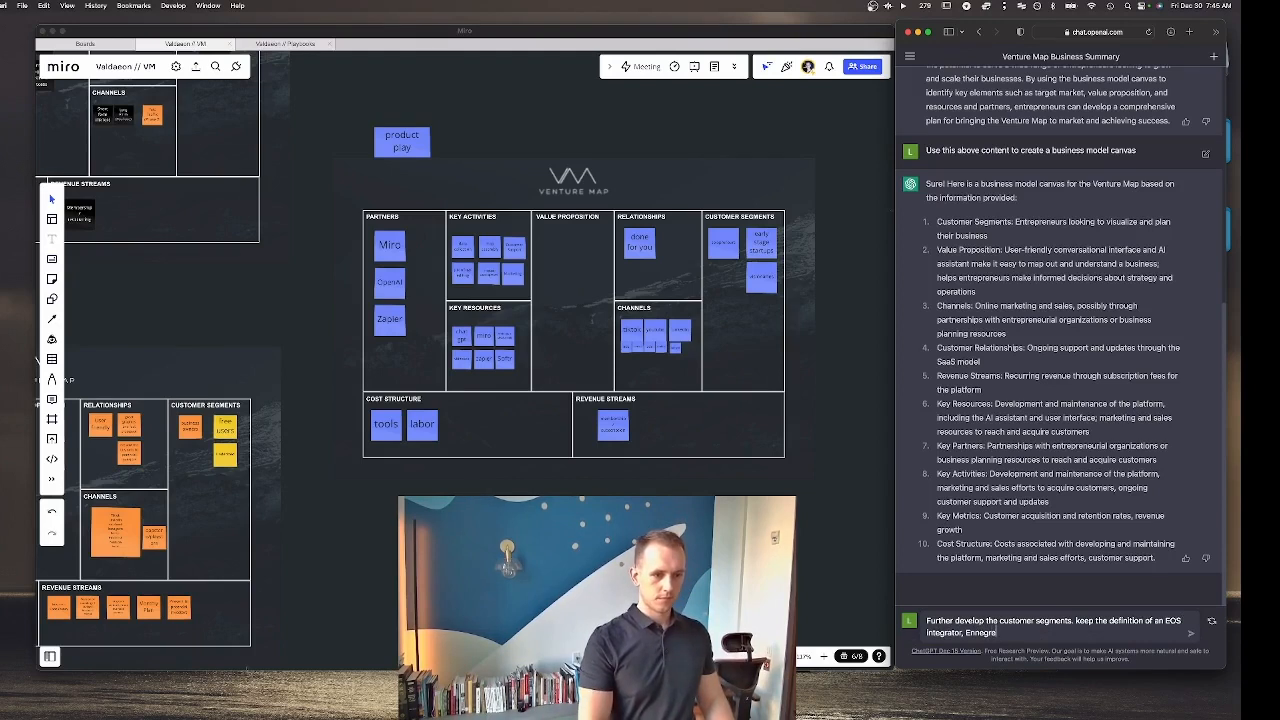
pyautogui.write('gram ')
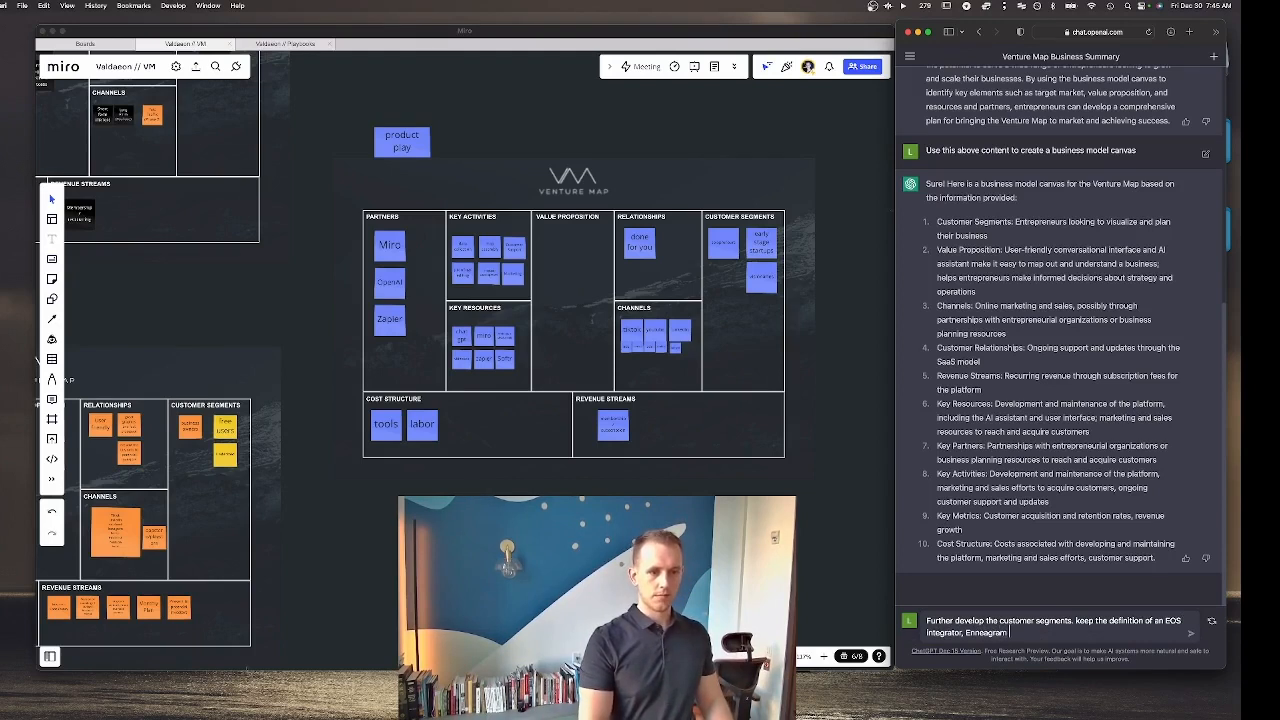
pyautogui.write('type 5')
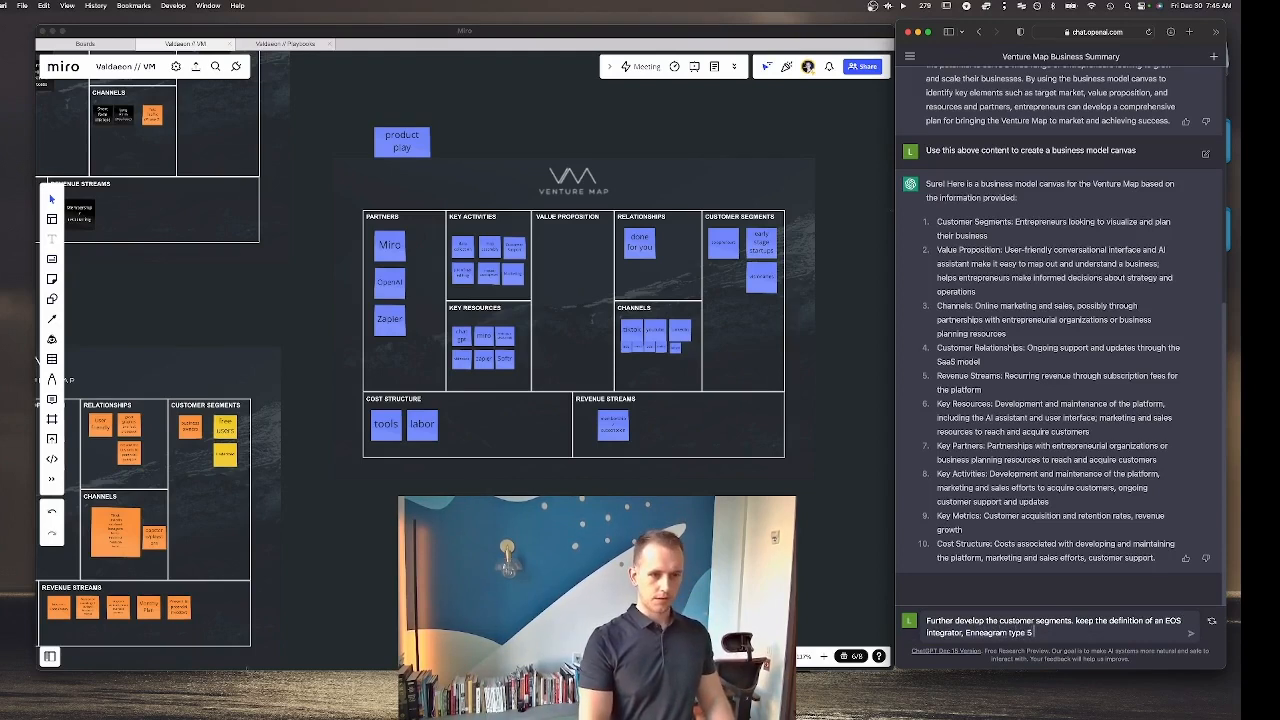
pyautogui.write(',')
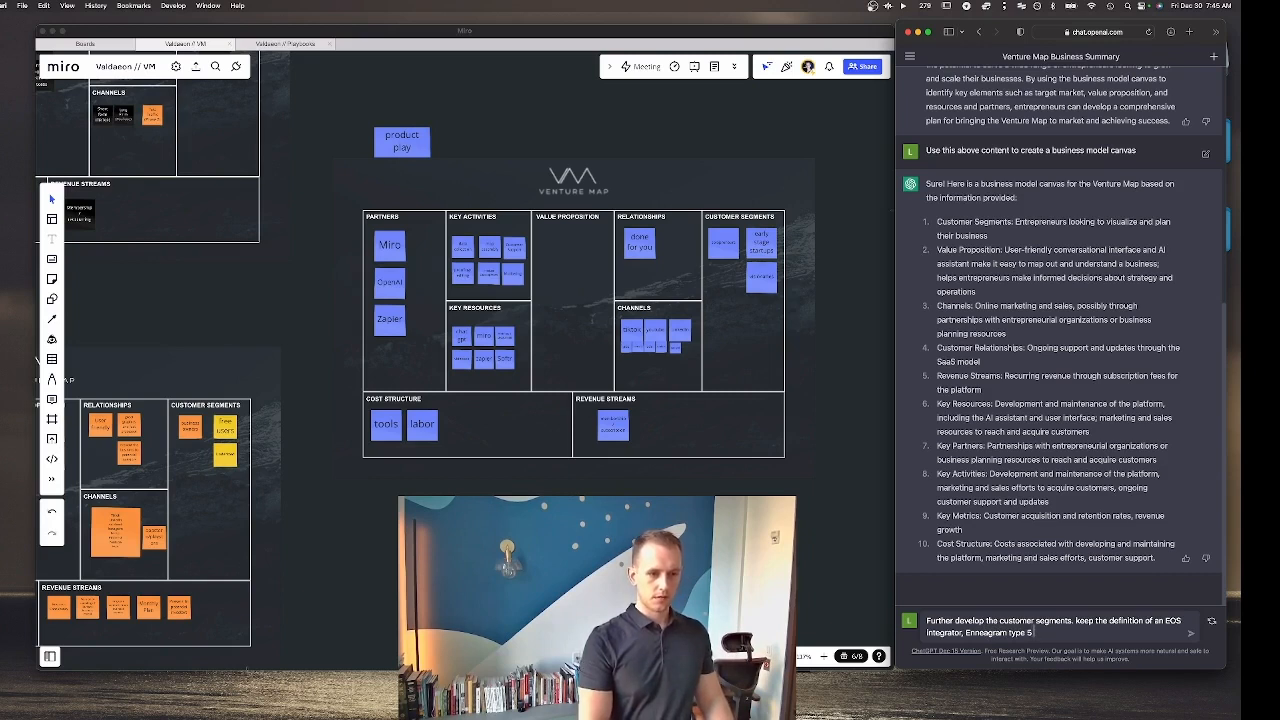
# Step: Add "characteristics in mind" after "Enneagram type 5" in the message
pyautogui.write(' charact')
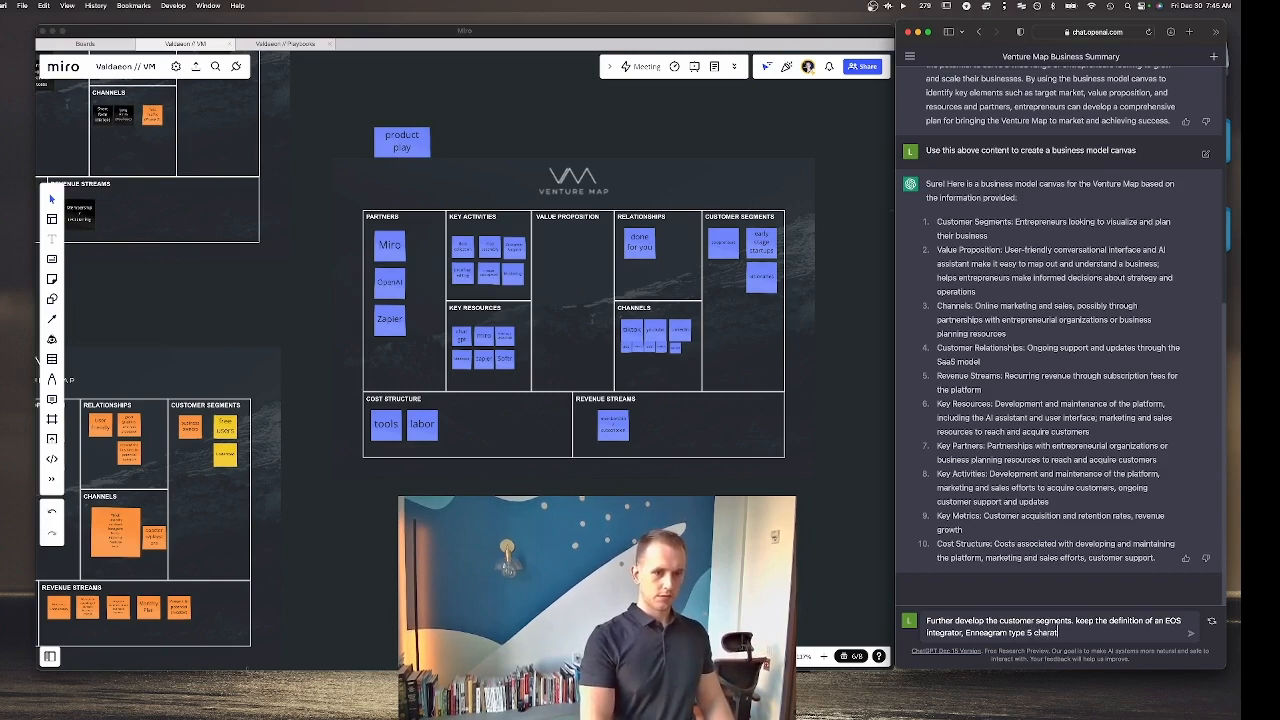
pyautogui.write('eristic')
pyautogui.press('BackSpace')
pyautogui.press('BackSpace')
pyautogui.press('BackSpace')
pyautogui.press('BackSpace')
pyautogui.press('BackSpace')
pyautogui.press('BackSpace')
pyautogui.press('BackSpace')
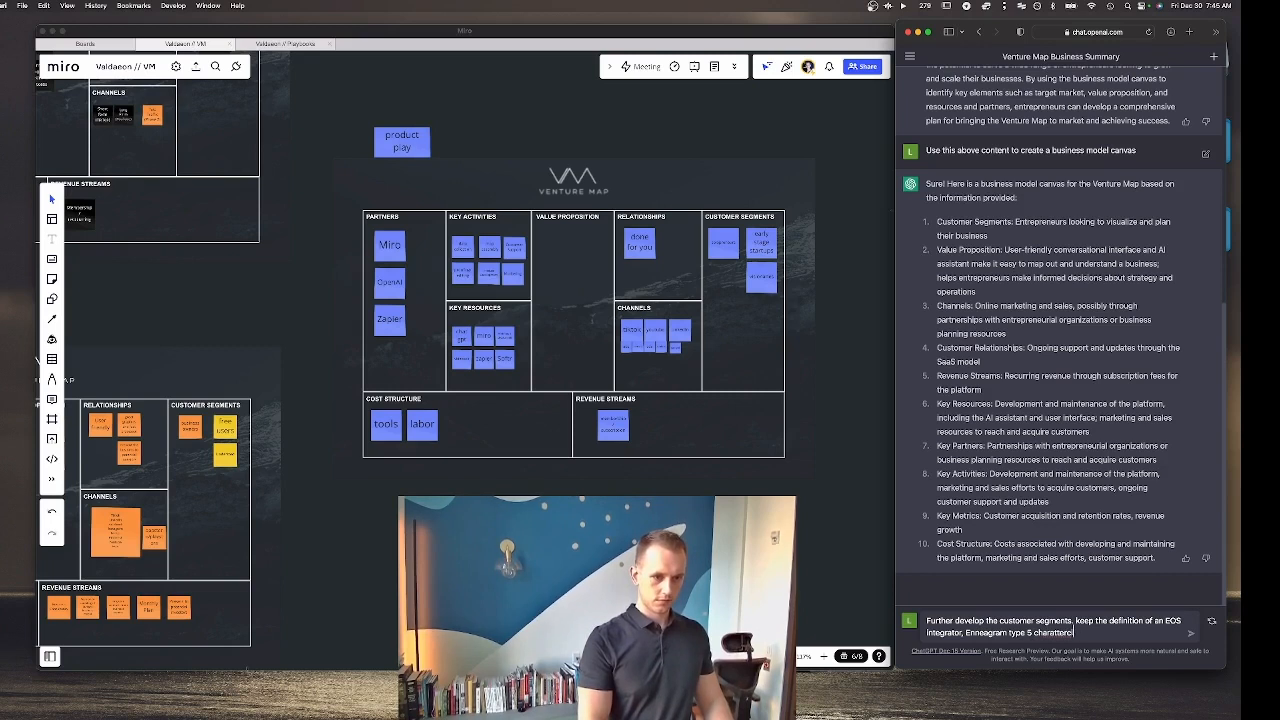
pyautogui.write('ter')
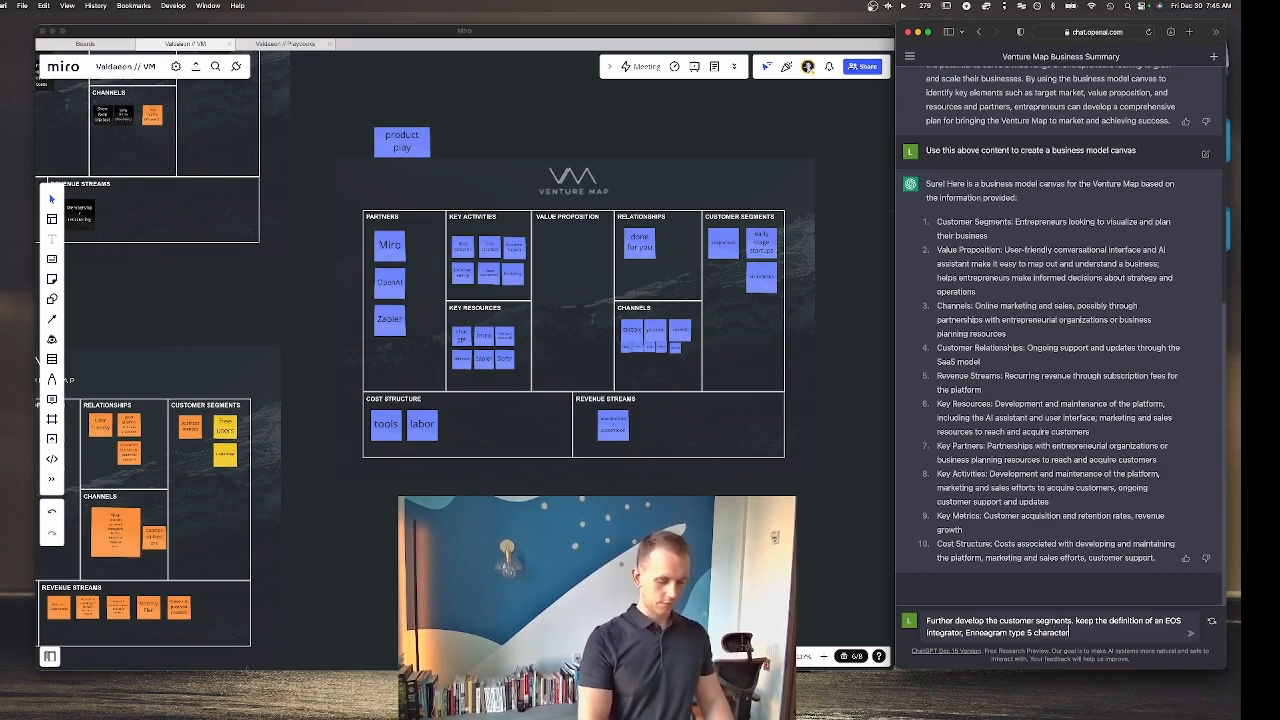
pyautogui.write('istics in mind')
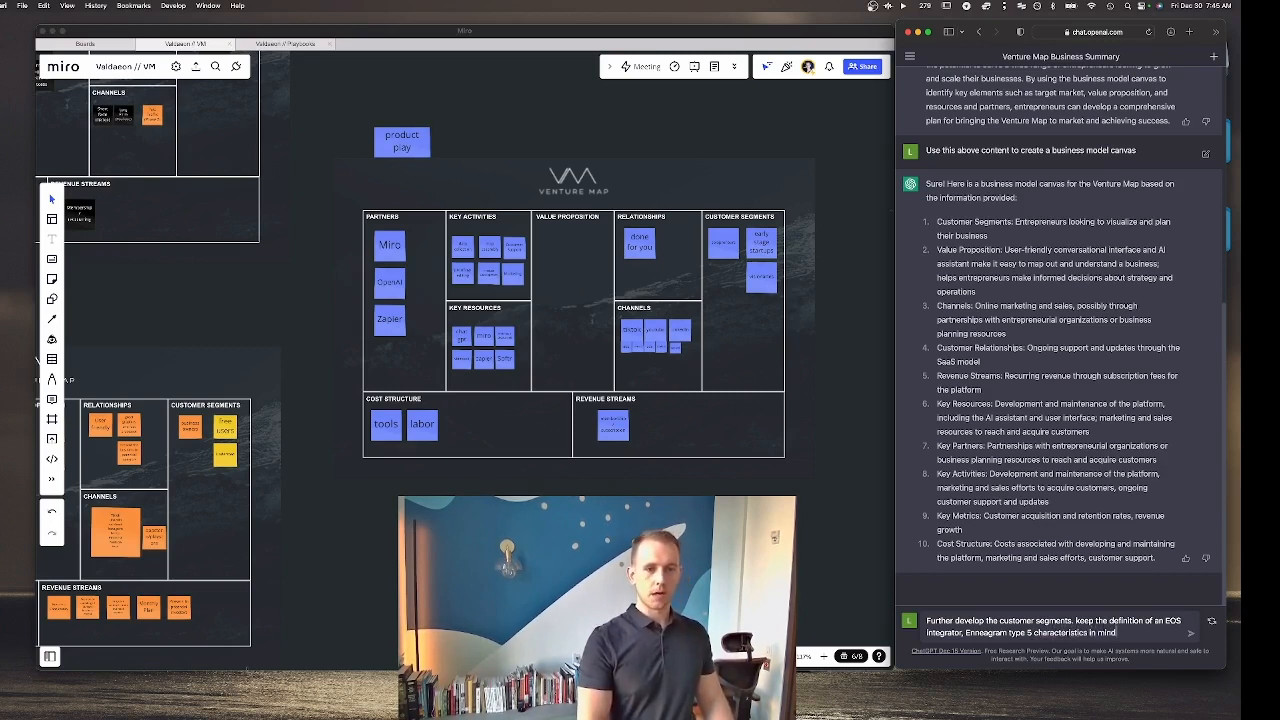
# Step: Complete the message with "when writing the summary of this customer segment" and send it
pyautogui.write(' when wr')
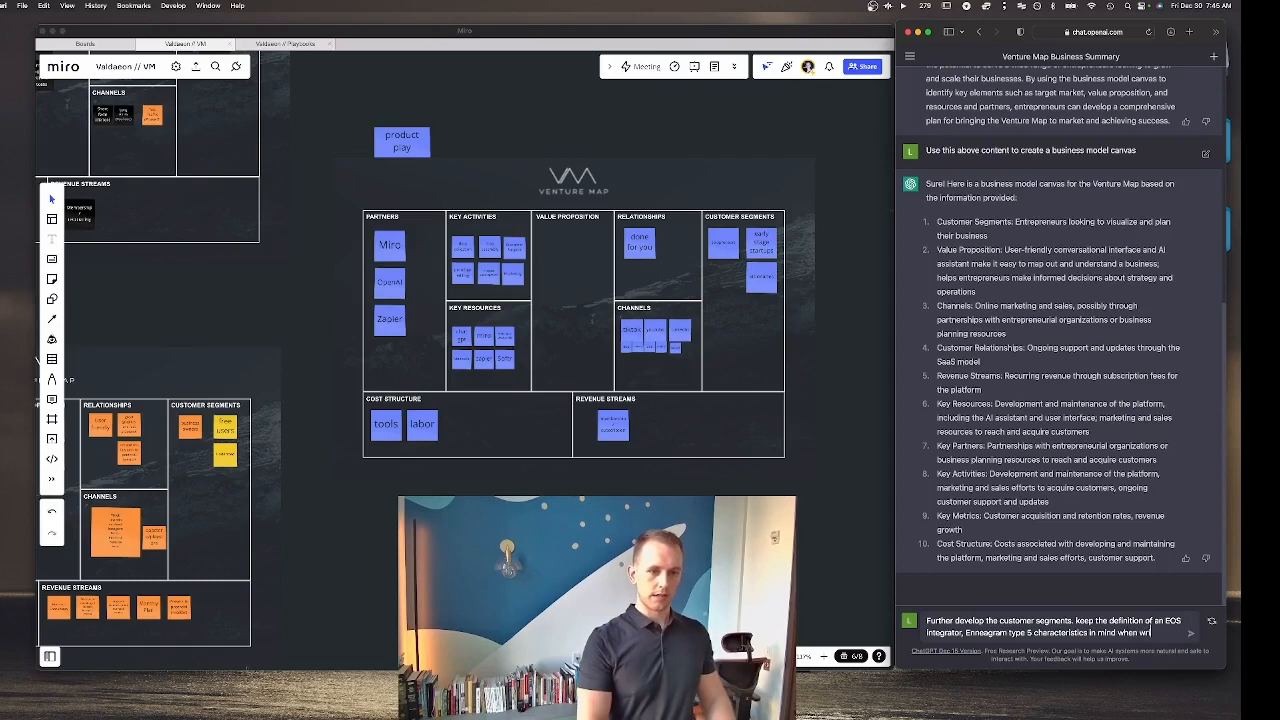
pyautogui.write('iting the summa')
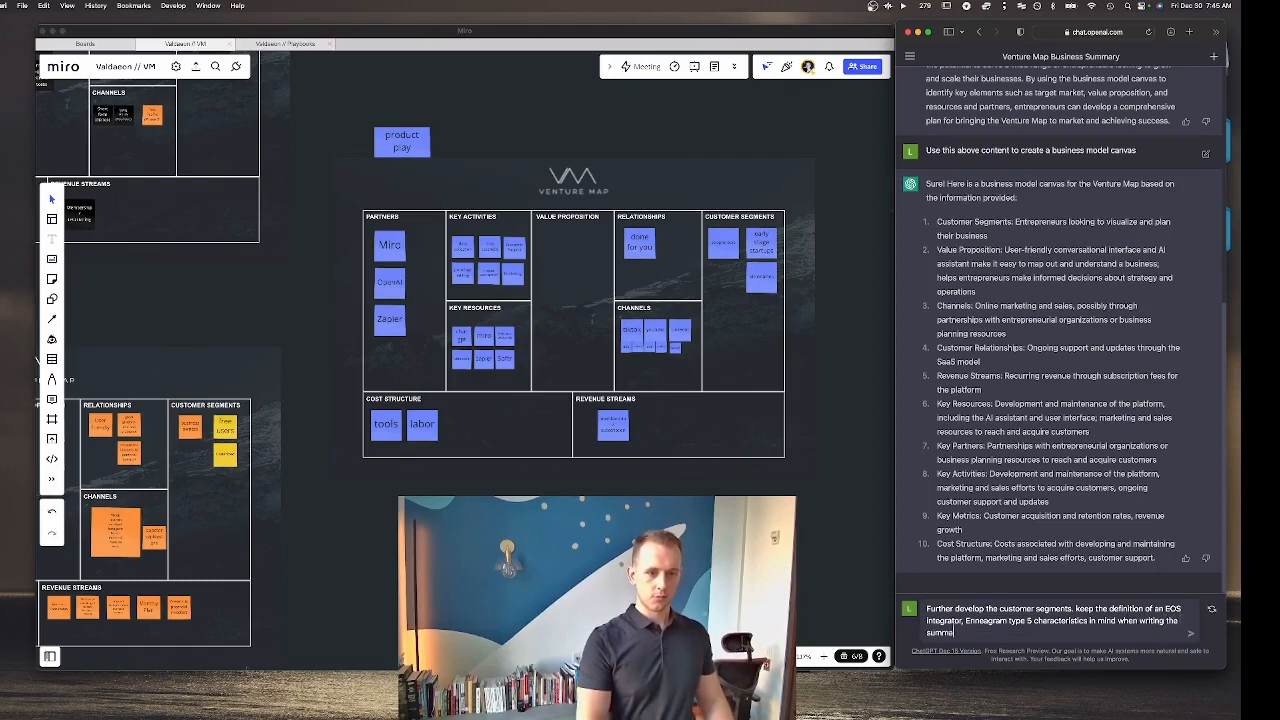
pyautogui.write('ry of this cu')
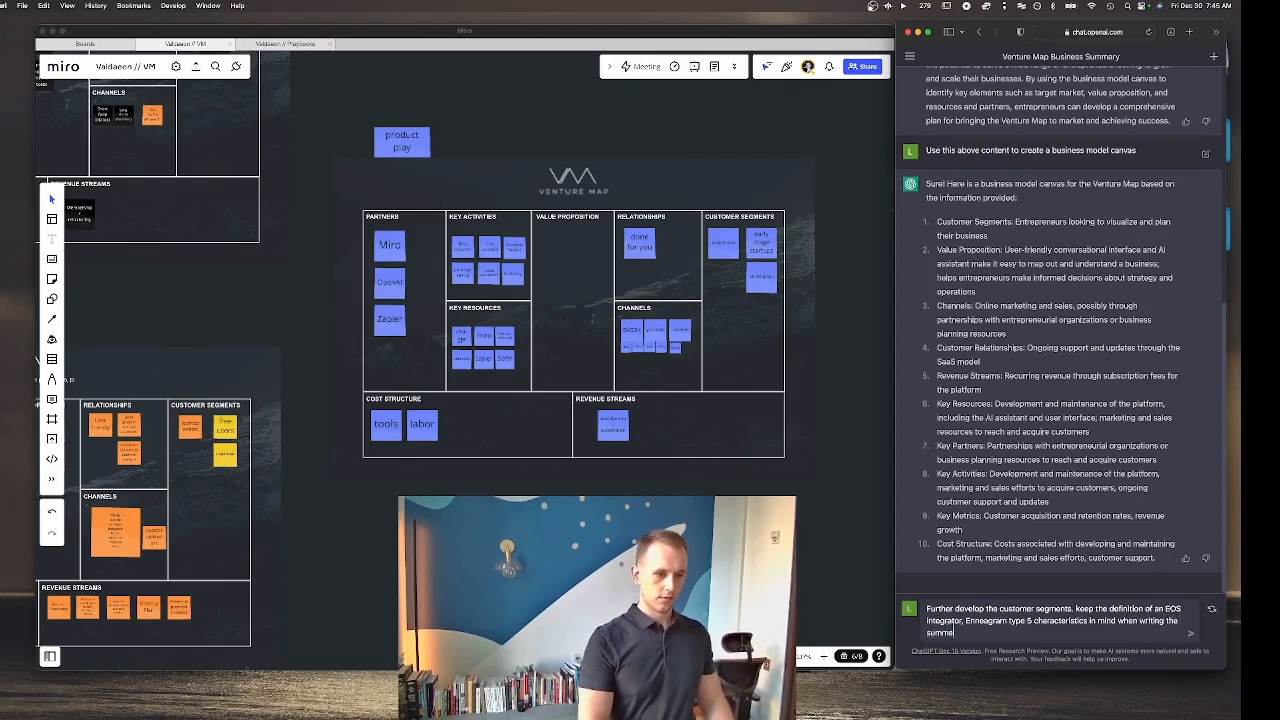
pyautogui.write('stome')
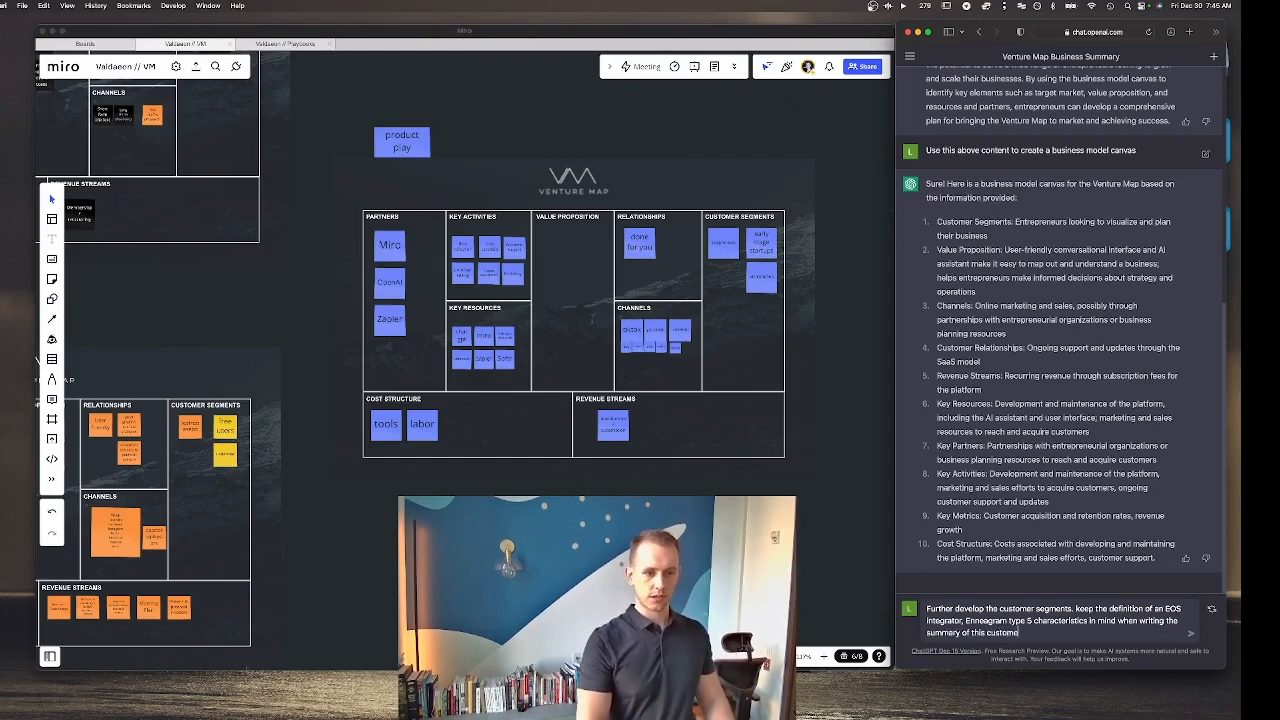
pyautogui.write('r segemnt')
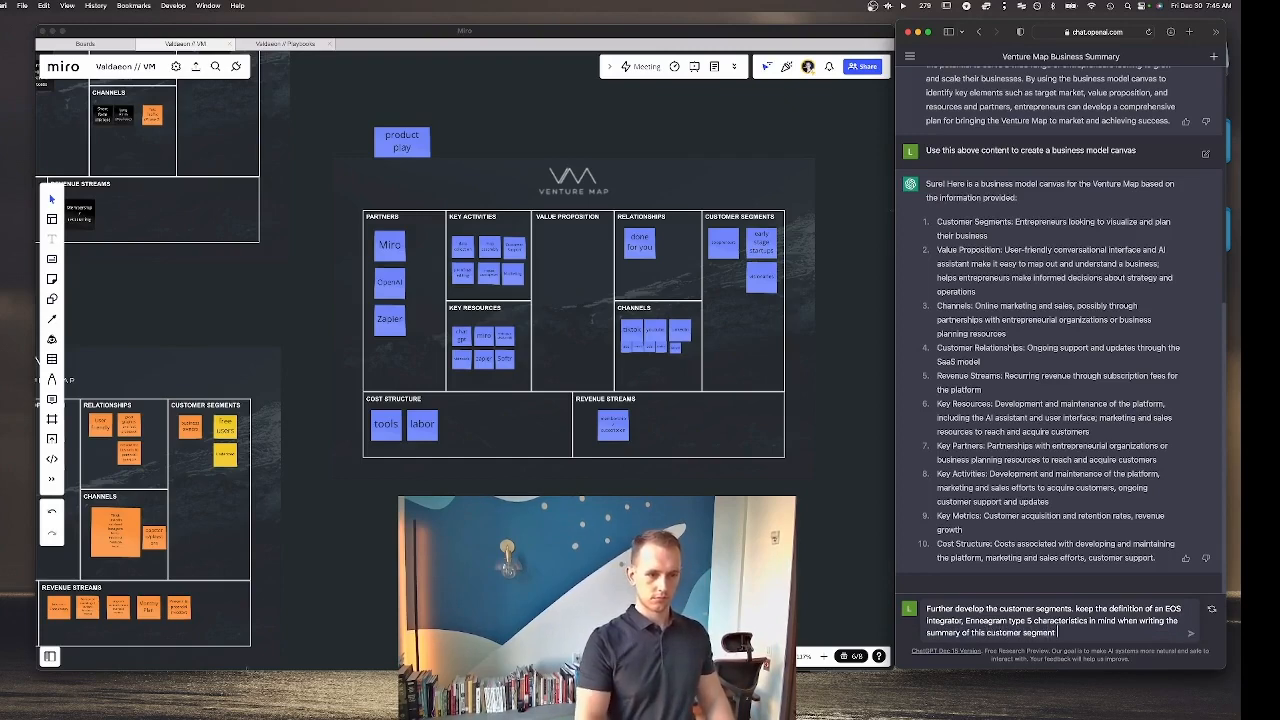
pyautogui.press('Return')
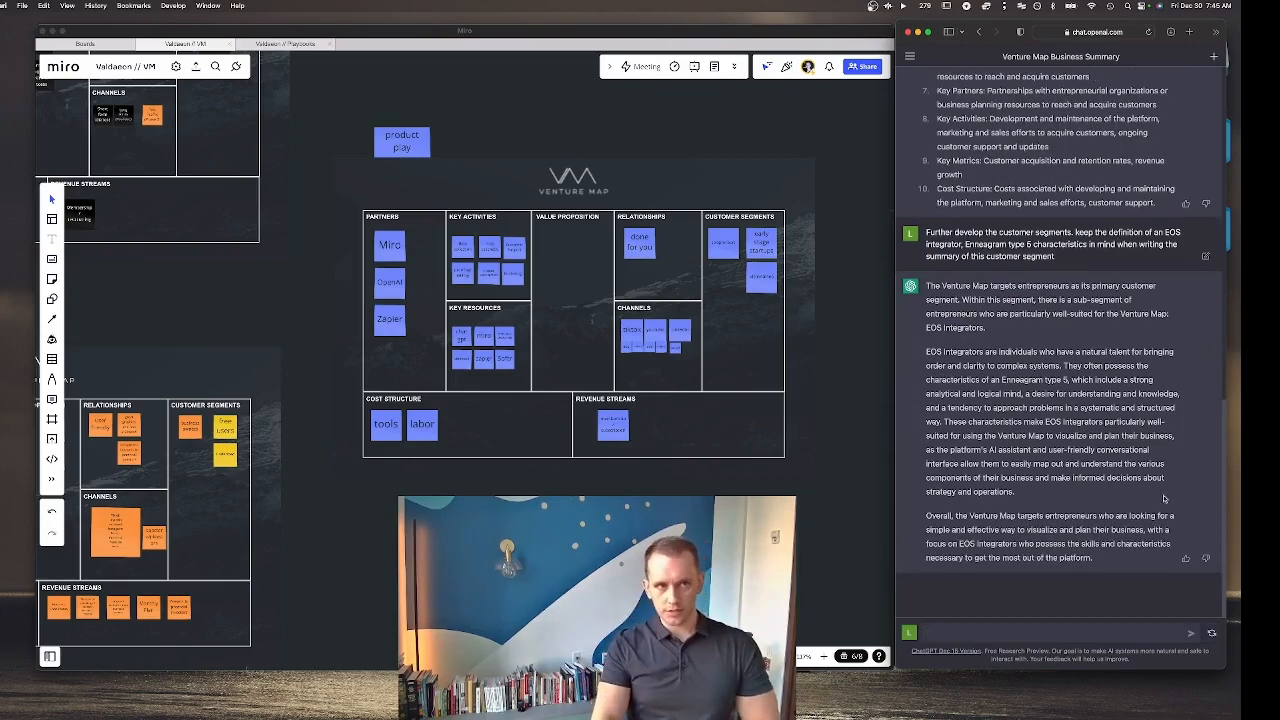
# Step: Edit the last sent prompt, replacing its whole text with "rewrite the customer segment point above."
pyautogui.click(1205, 256)
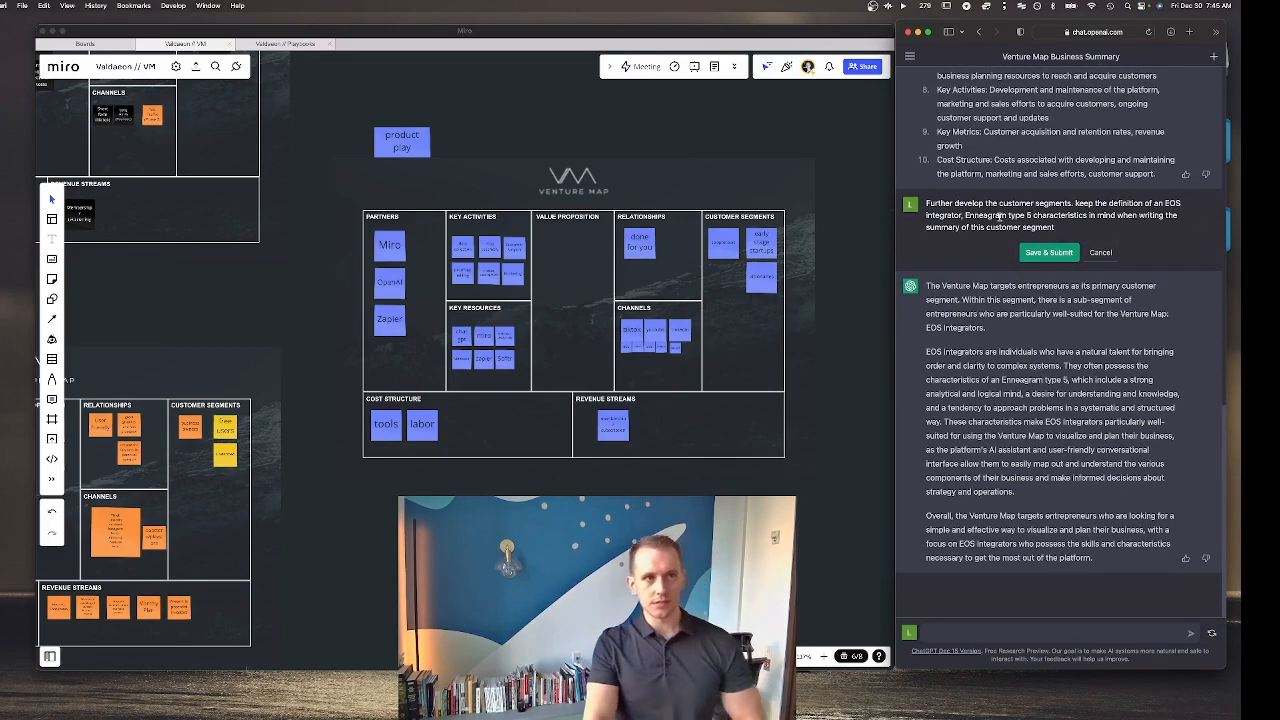
pyautogui.moveTo(1058, 227); pyautogui.dragTo(928, 204)
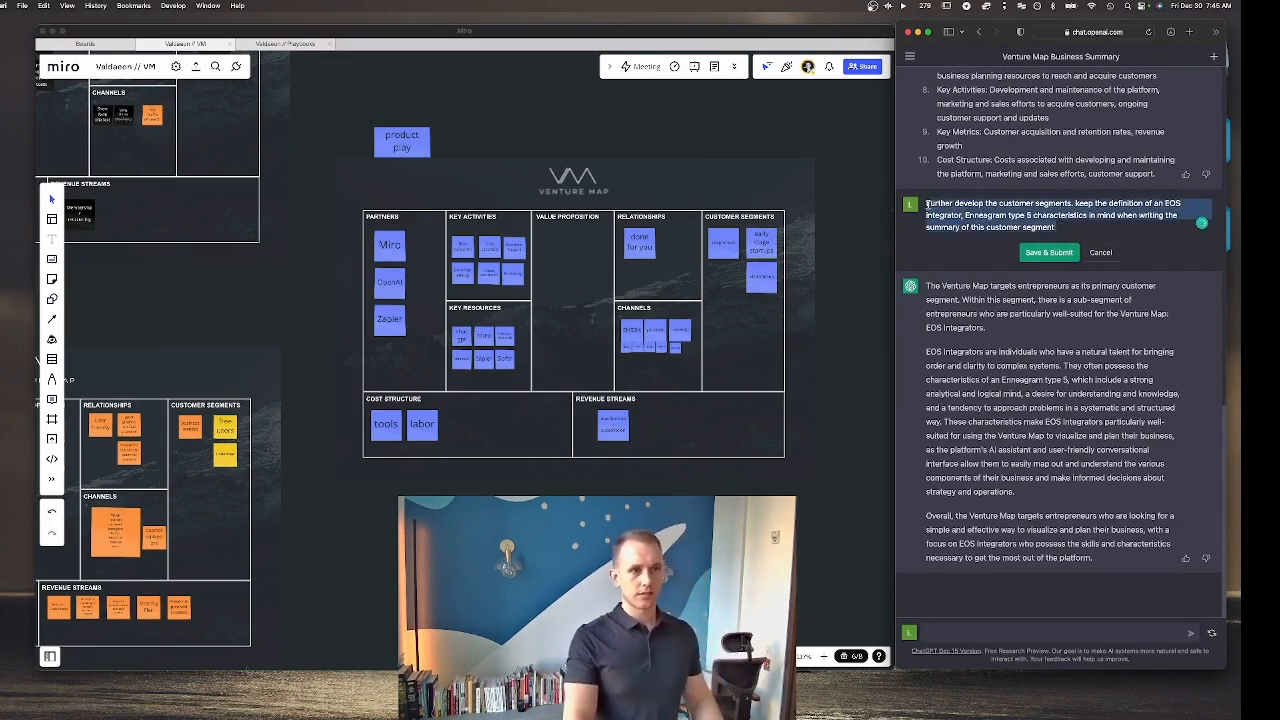
pyautogui.press('BackSpace')
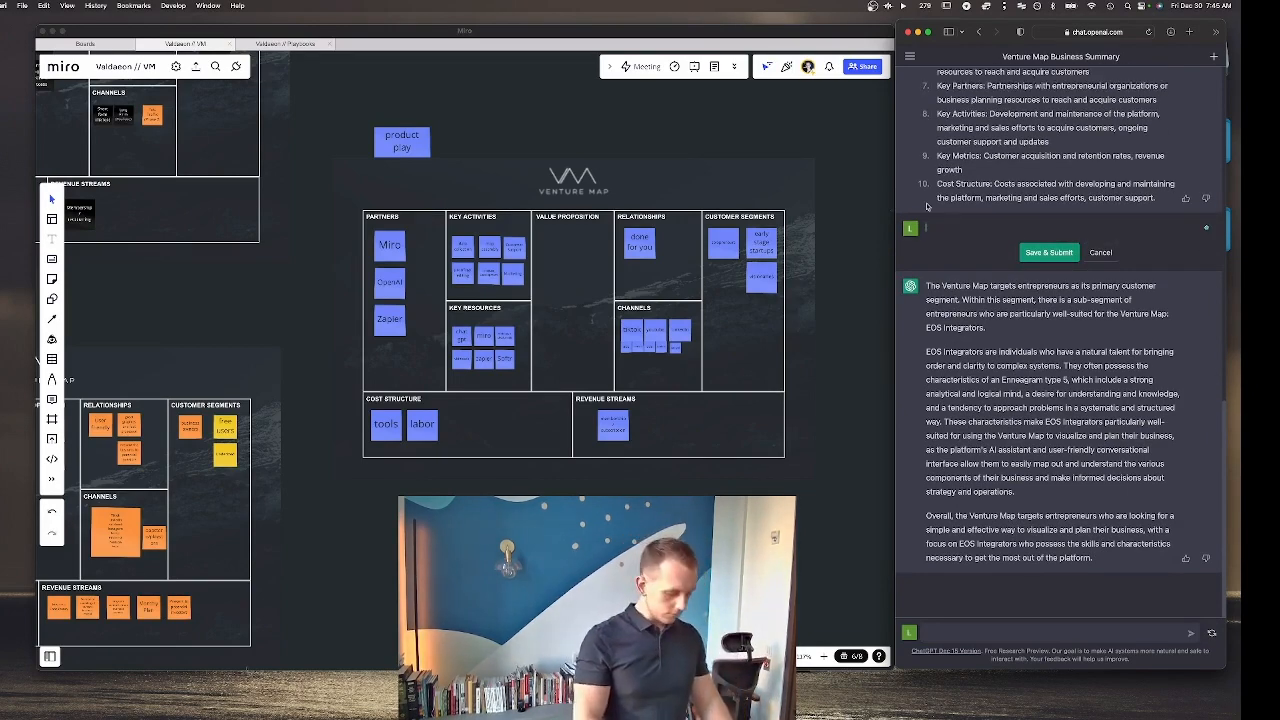
pyautogui.write('me')
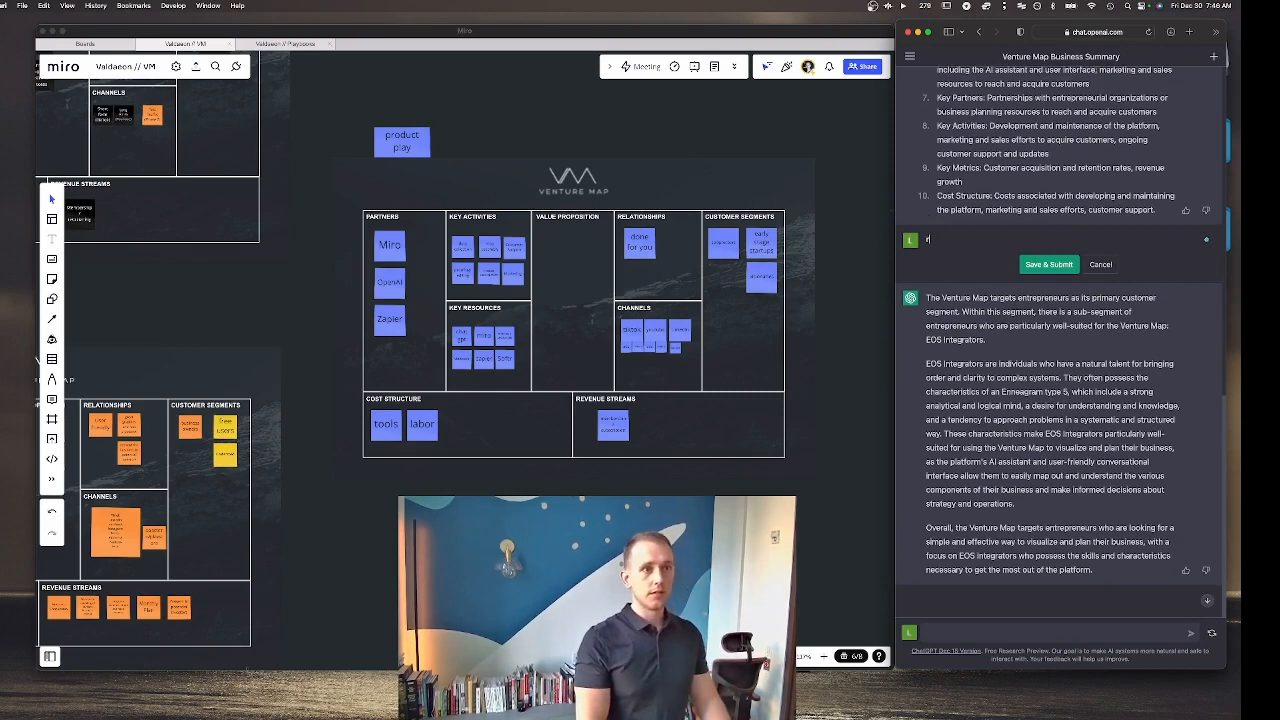
pyautogui.write('write the')
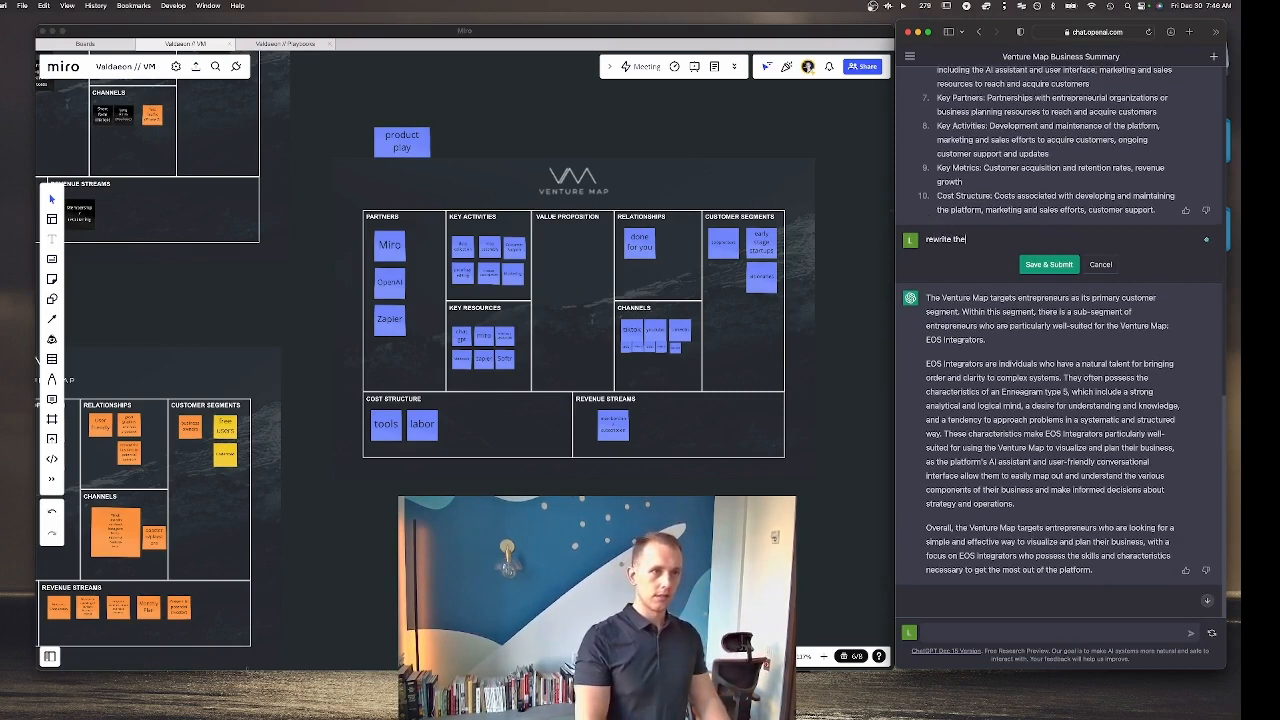
pyautogui.write(' customer segmen')
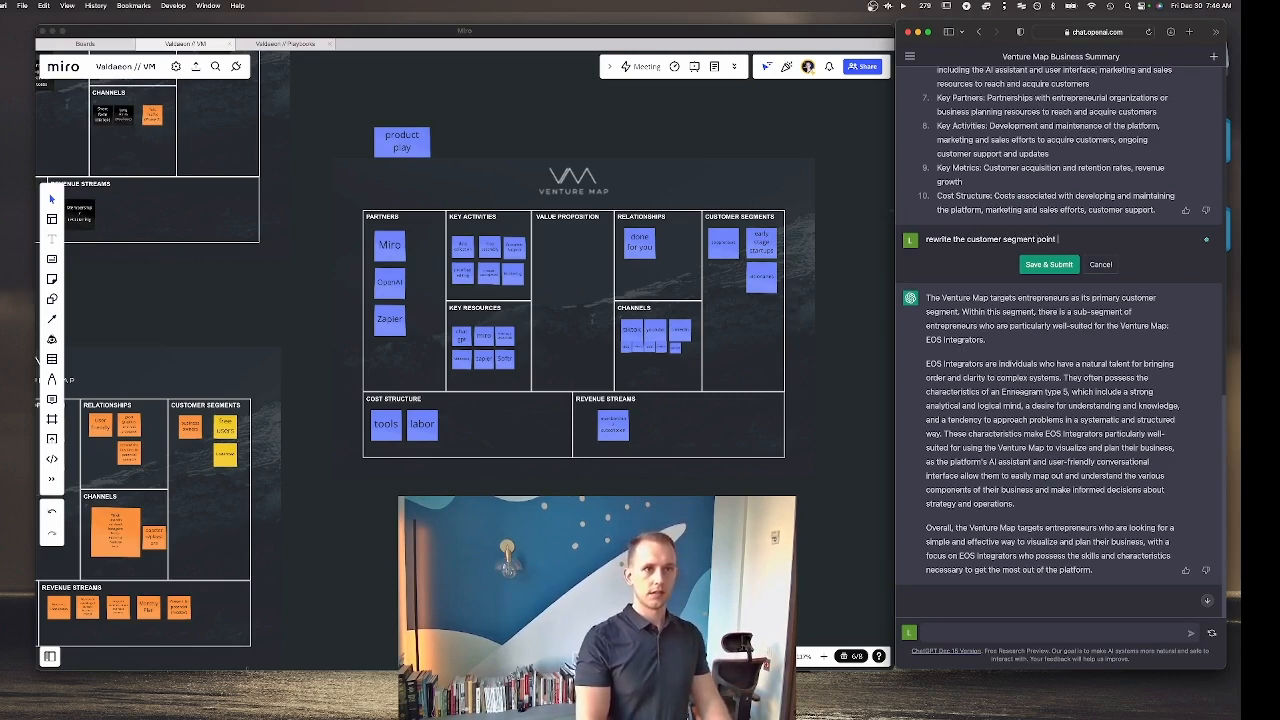
pyautogui.write('t point above')
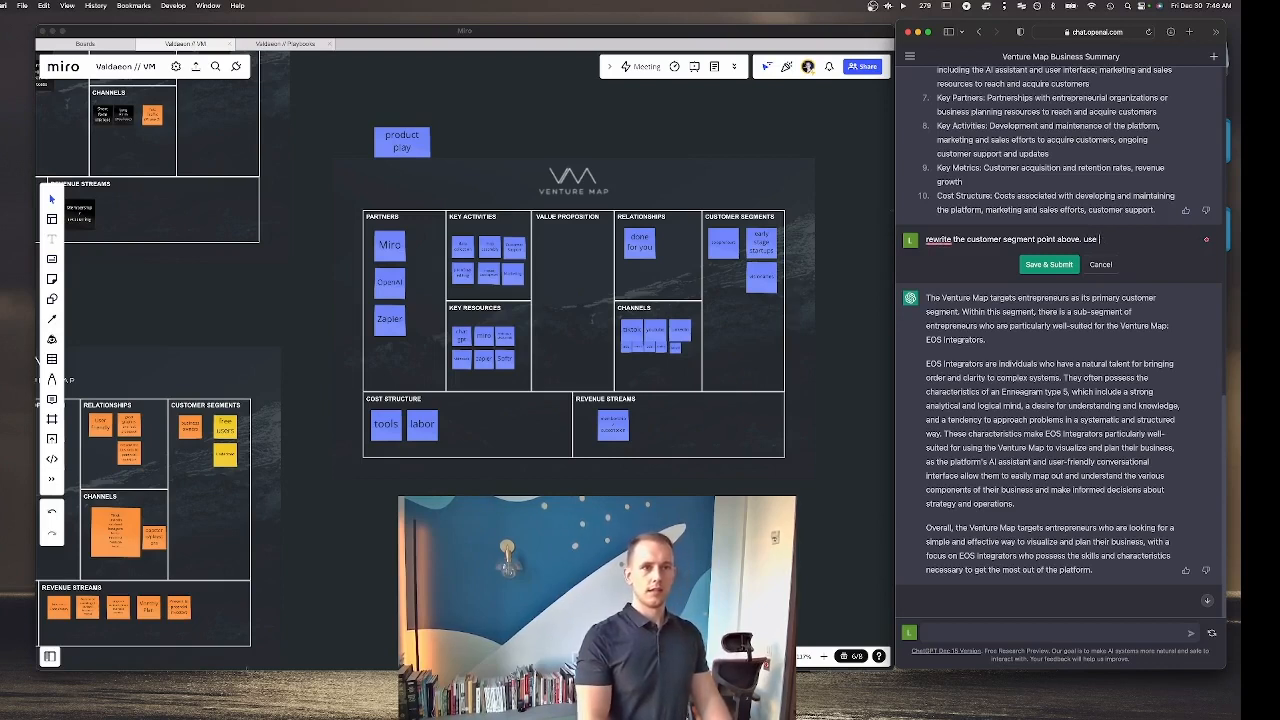
# Step: Continue the edited prompt with "use the characteristics of an EOS integrator"
pyautogui.write('cter')
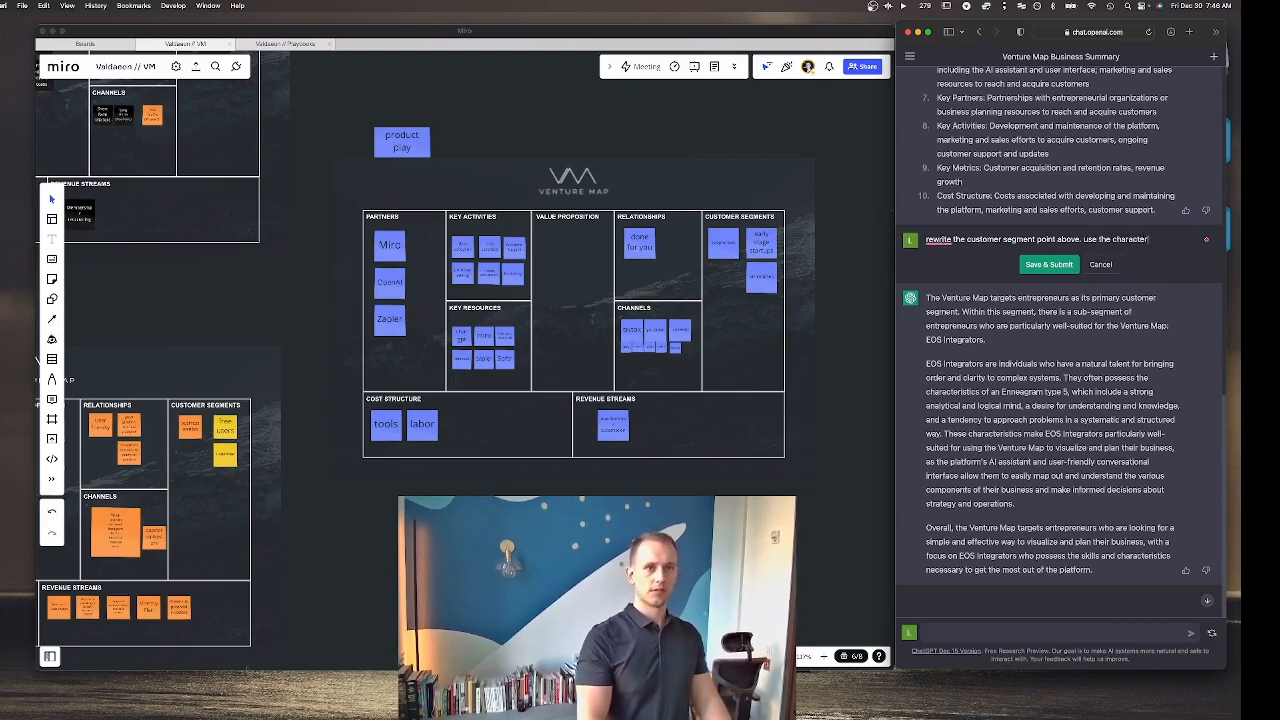
pyautogui.press('BackSpace')
pyautogui.press('BackSpace')
pyautogui.write('s')
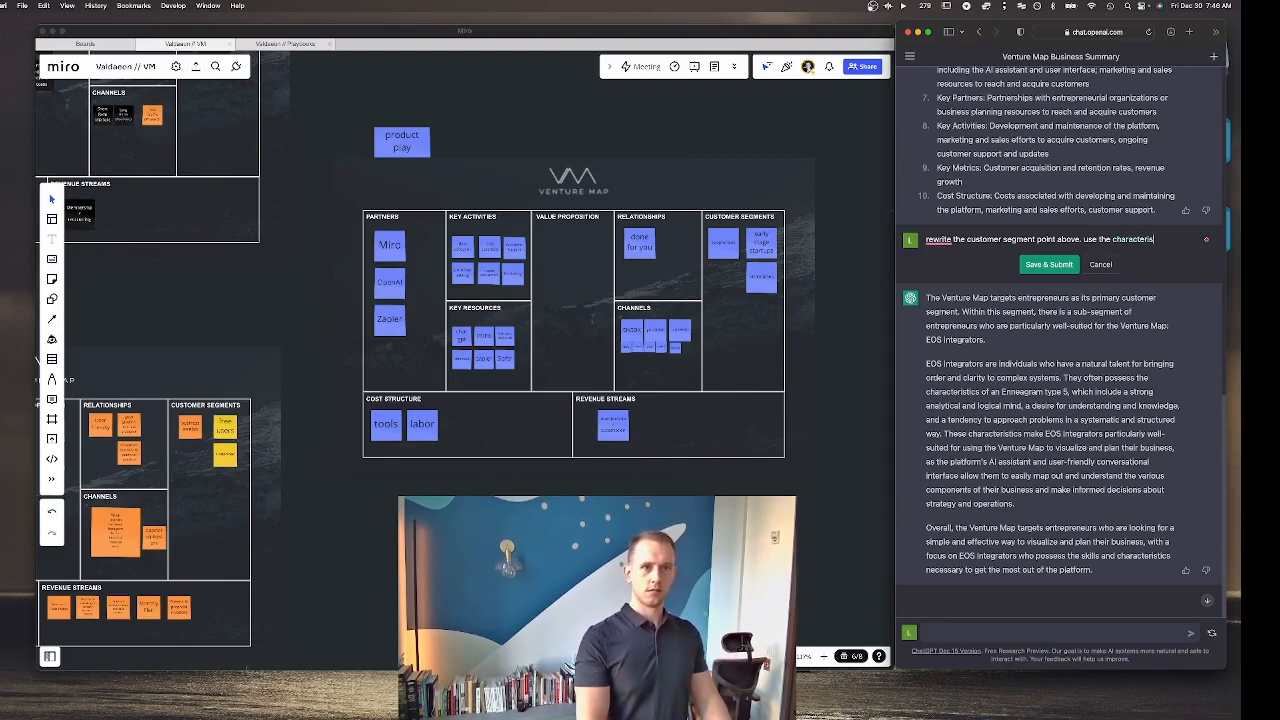
pyautogui.write('tics of an EOS')
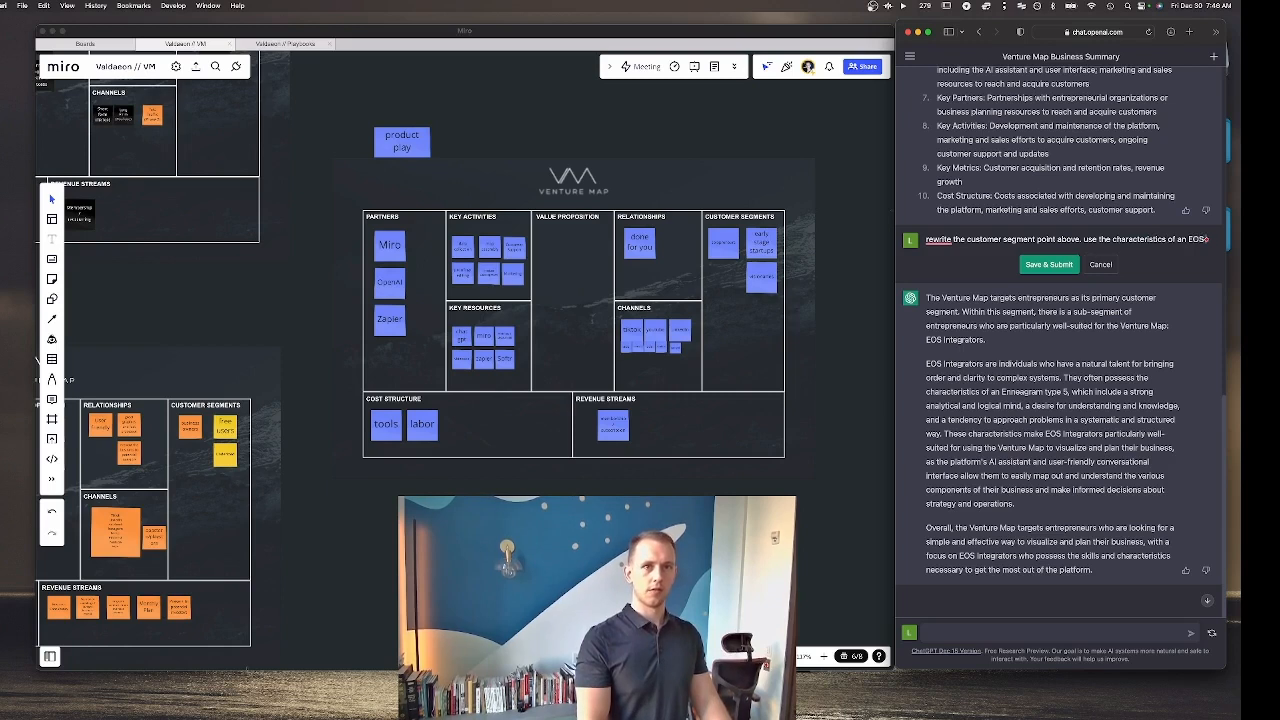
pyautogui.write(' Integratio')
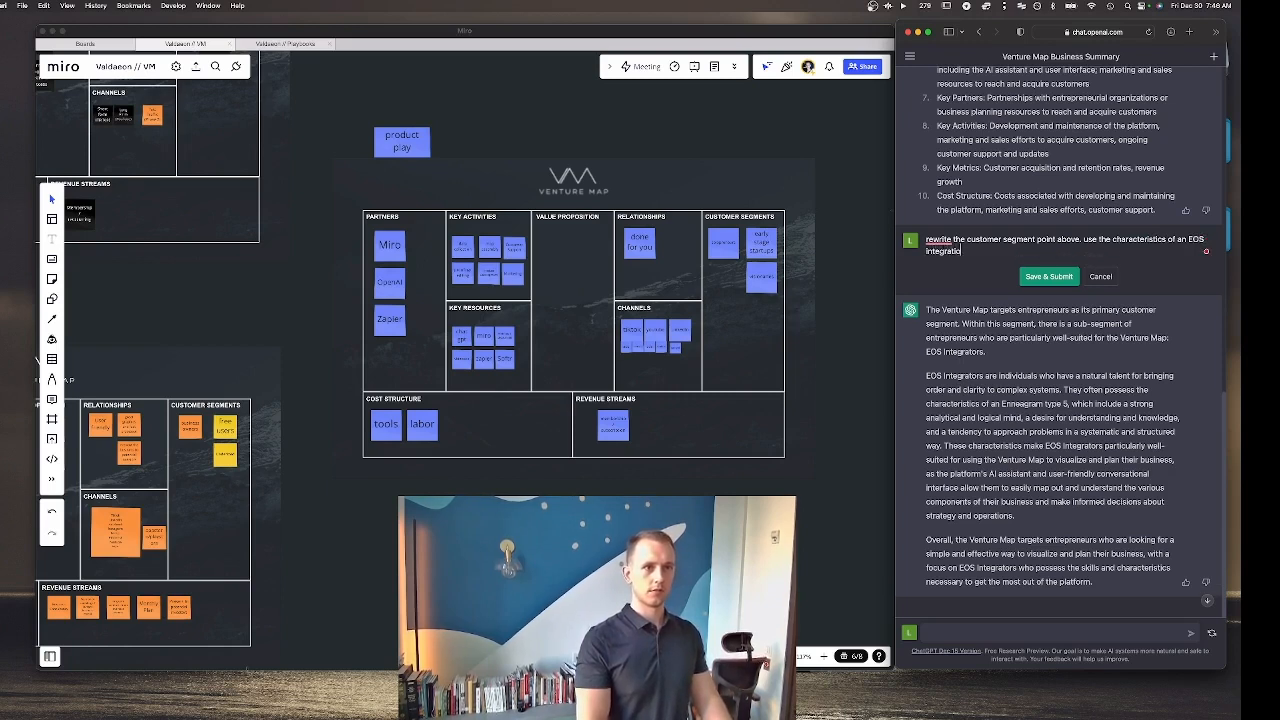
pyautogui.write('n')
pyautogui.press('BackSpace')
pyautogui.press('BackSpace')
pyautogui.press('BackSpace')
pyautogui.write('or')
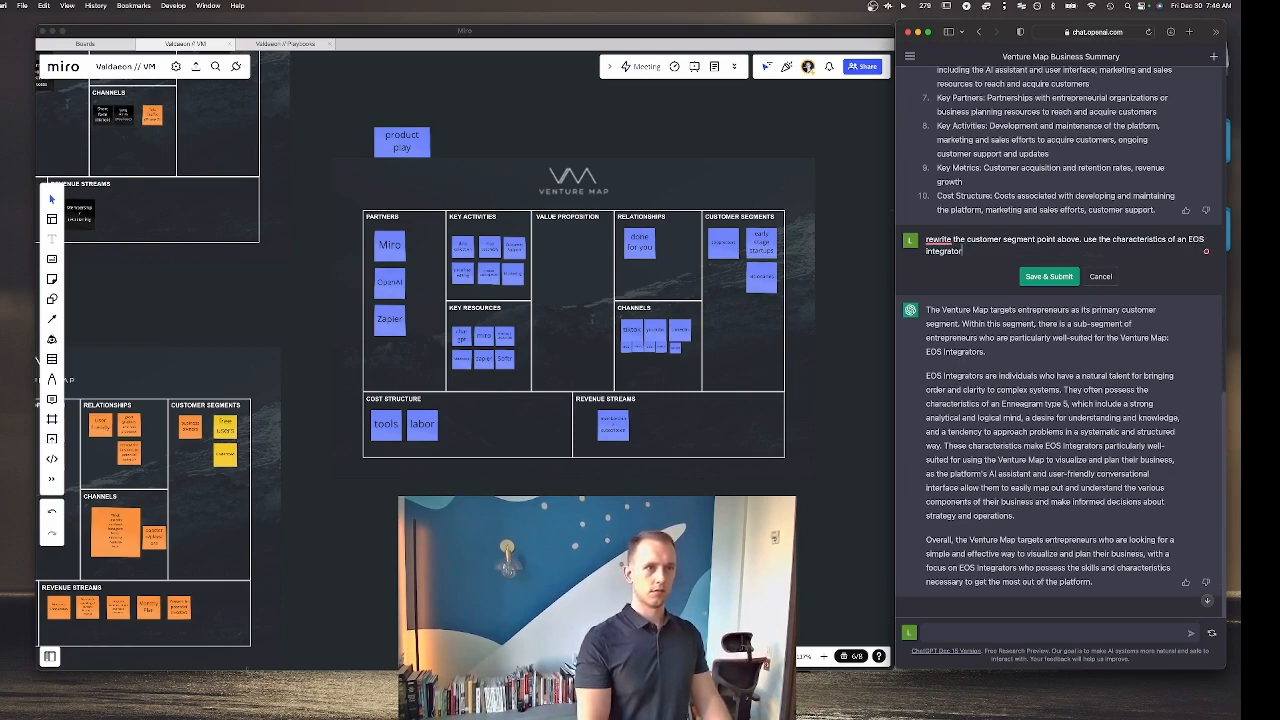
# Step: Complete the edited prompt with "and visionary to inform this", correct its first word to "Rewrite", and resubmit it
pyautogui.write(' and visionary t')
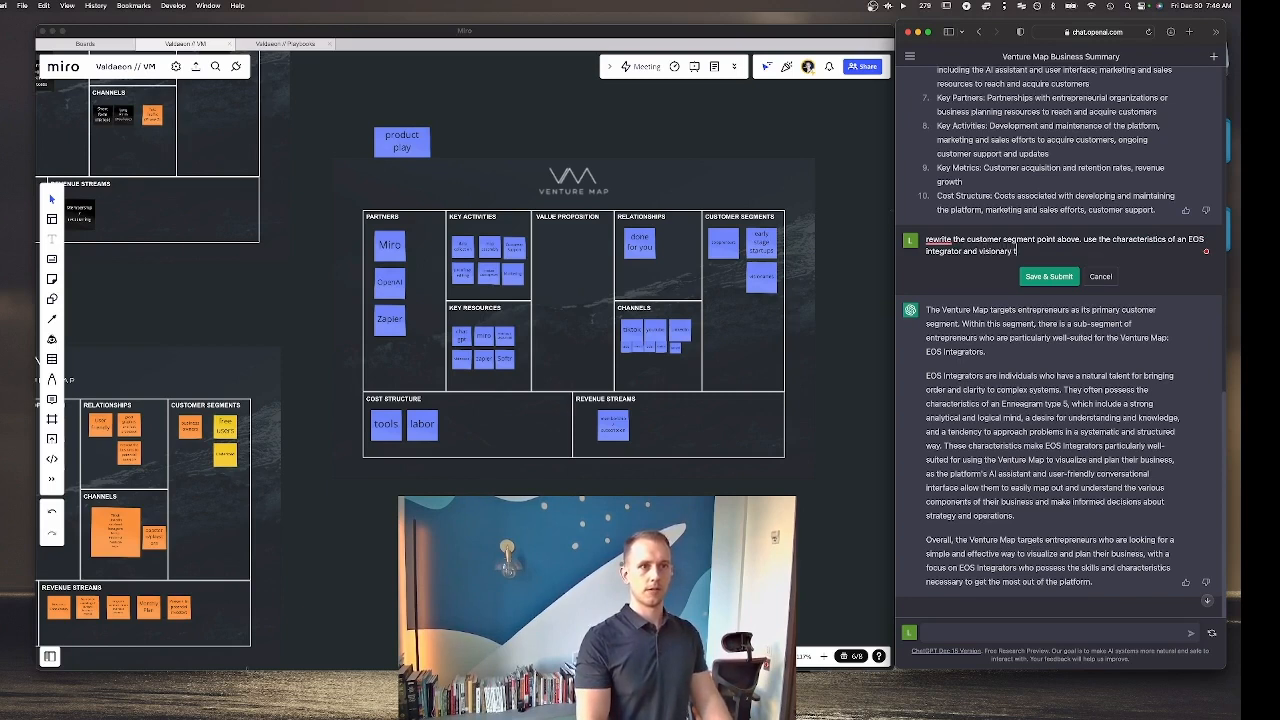
pyautogui.write('o inform thes')
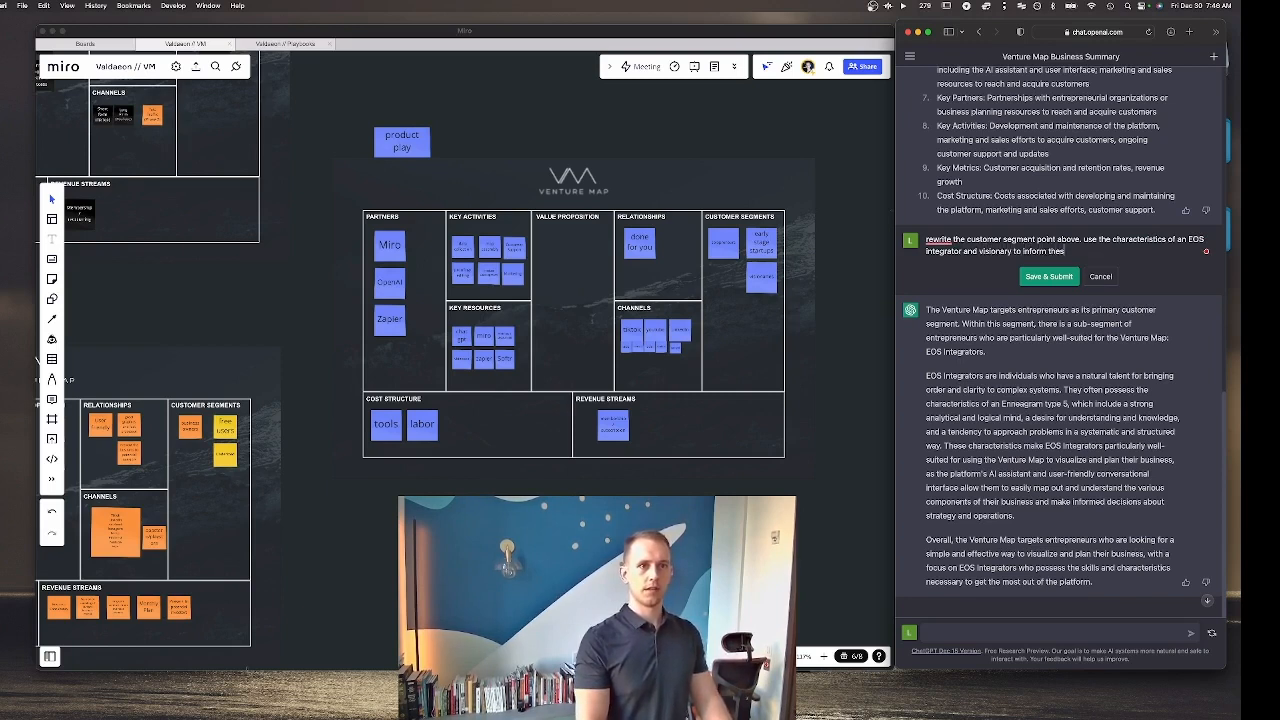
pyautogui.press('BackSpace')
pyautogui.press('BackSpace')
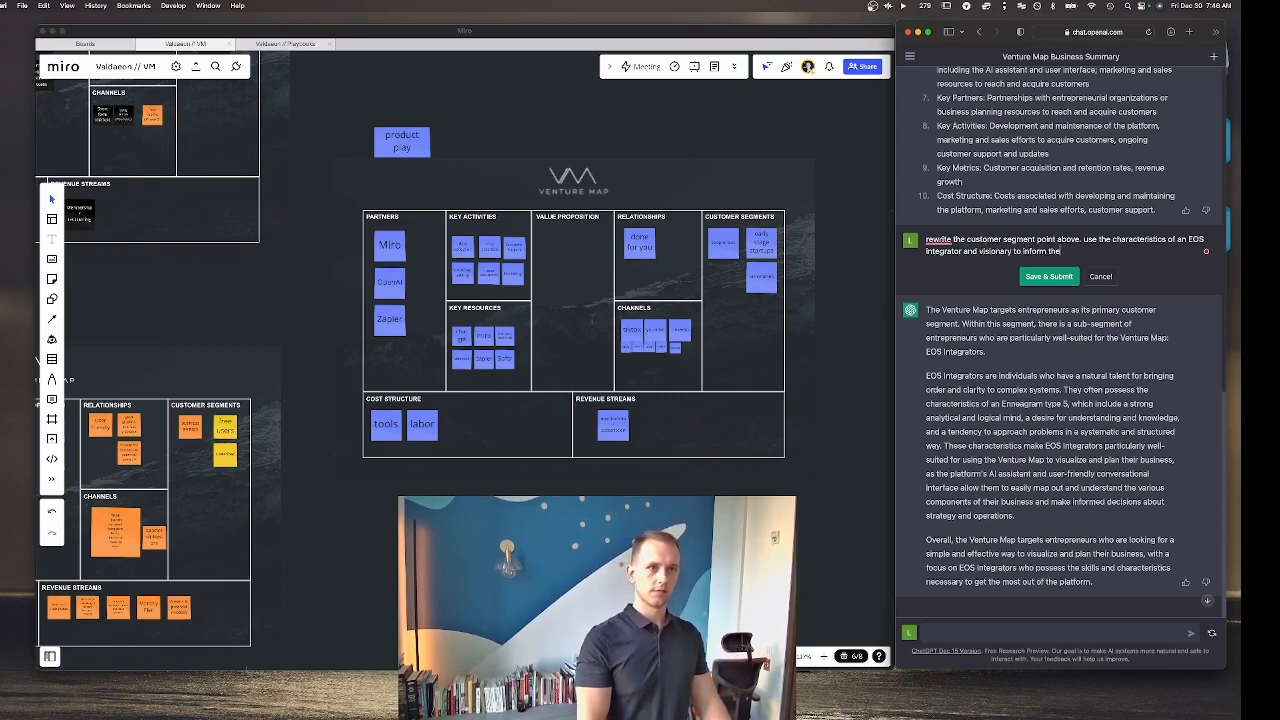
pyautogui.write('is')
pyautogui.press('Return')
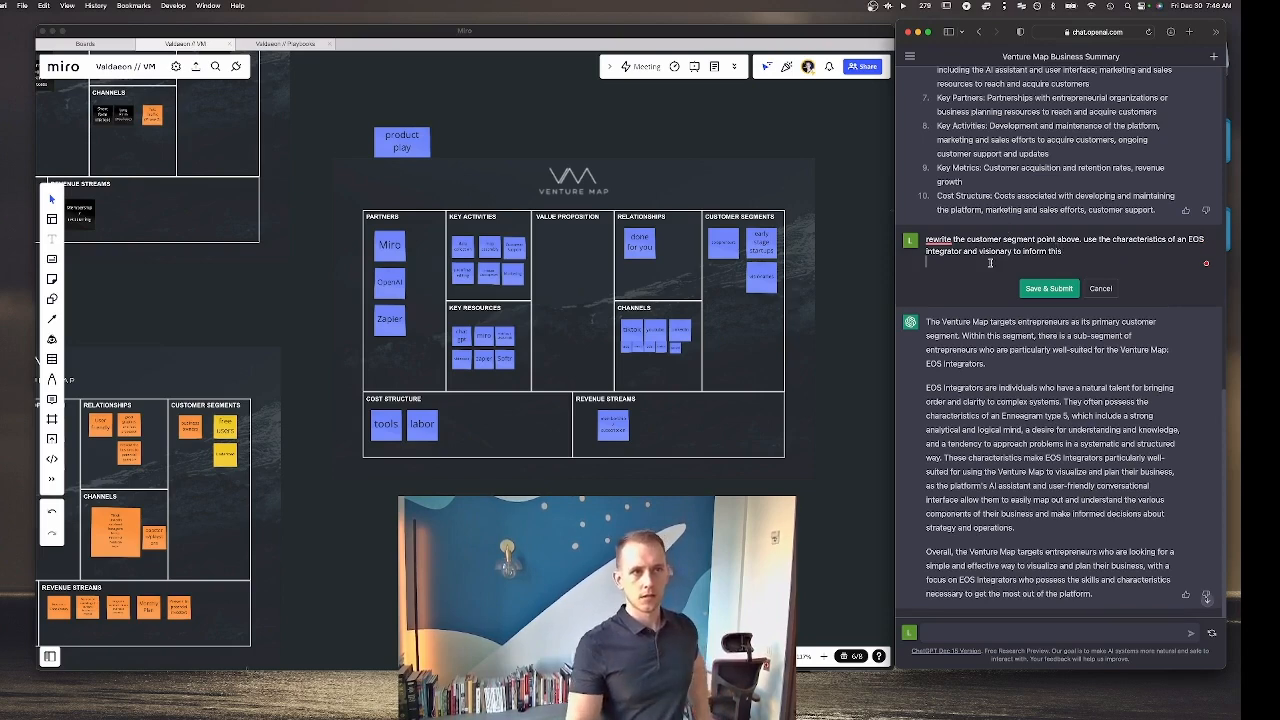
pyautogui.rightClick(940, 243)
pyautogui.click(950, 258)
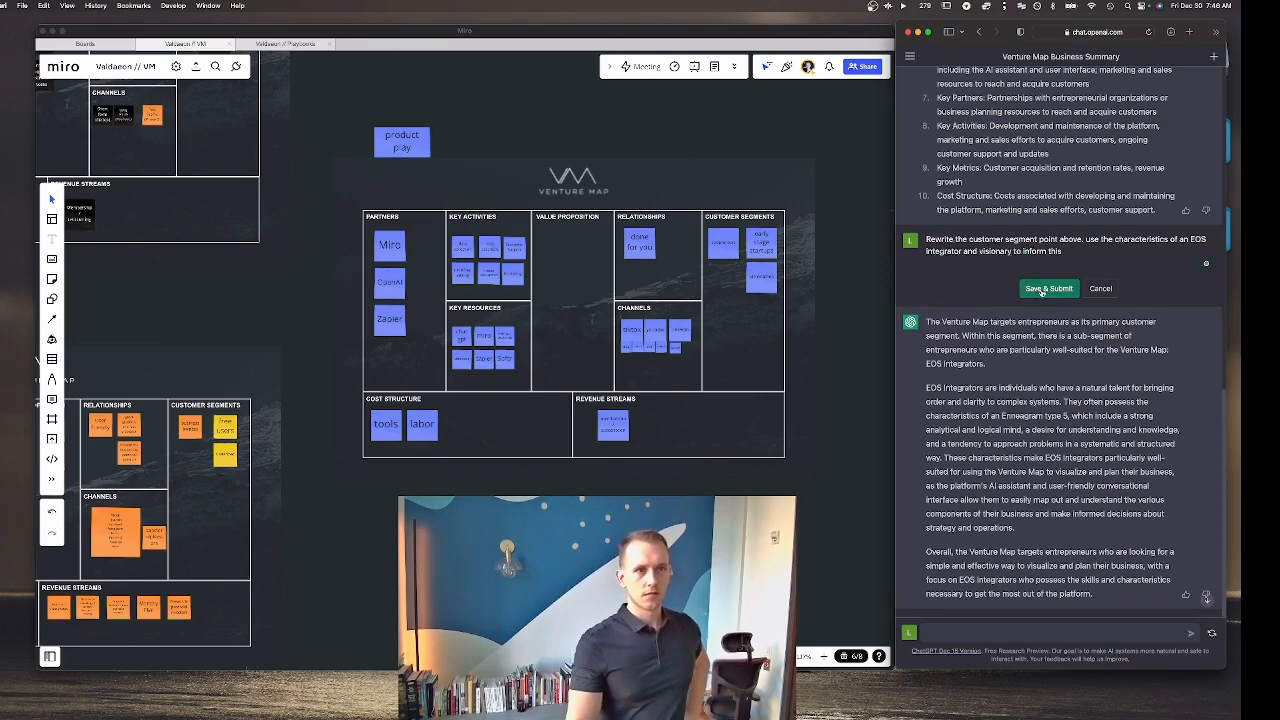
pyautogui.click(1043, 289)
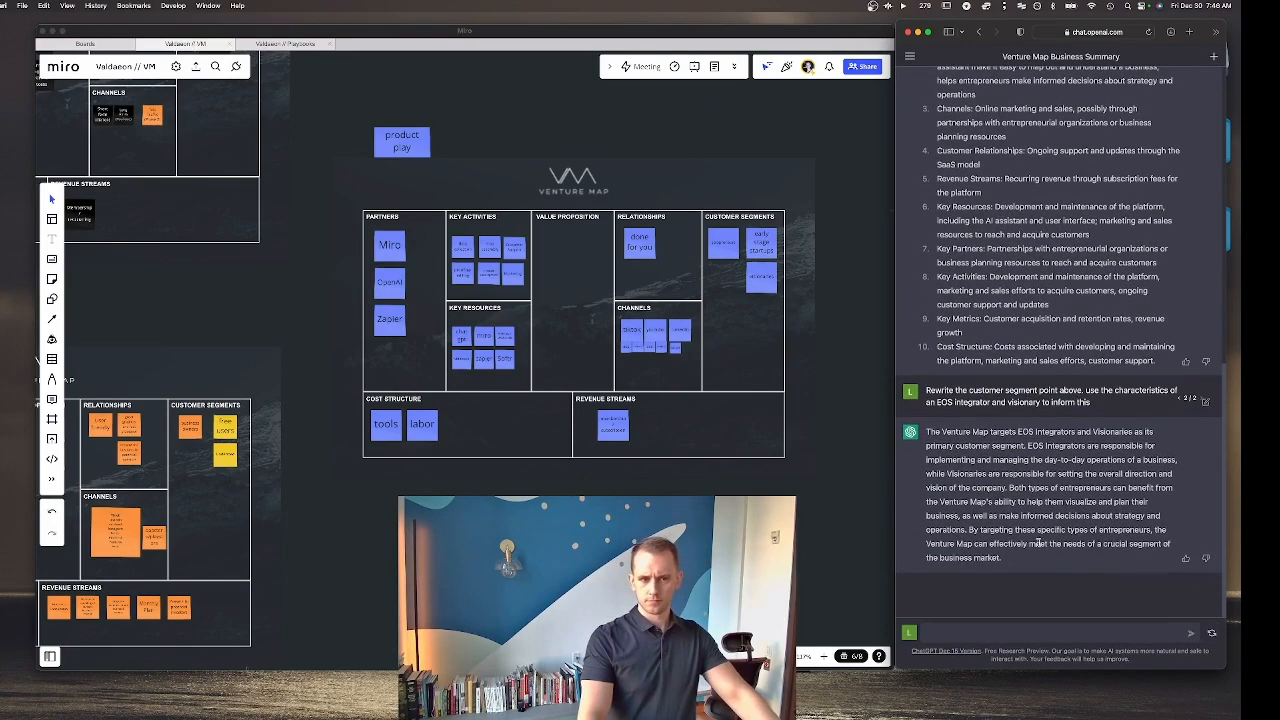
# Step: Copy the full ten-point business model canvas list, from Customer Segments through Cost Structure, out of the earlier ChatGPT response
pyautogui.scroll(5, 991, 344)
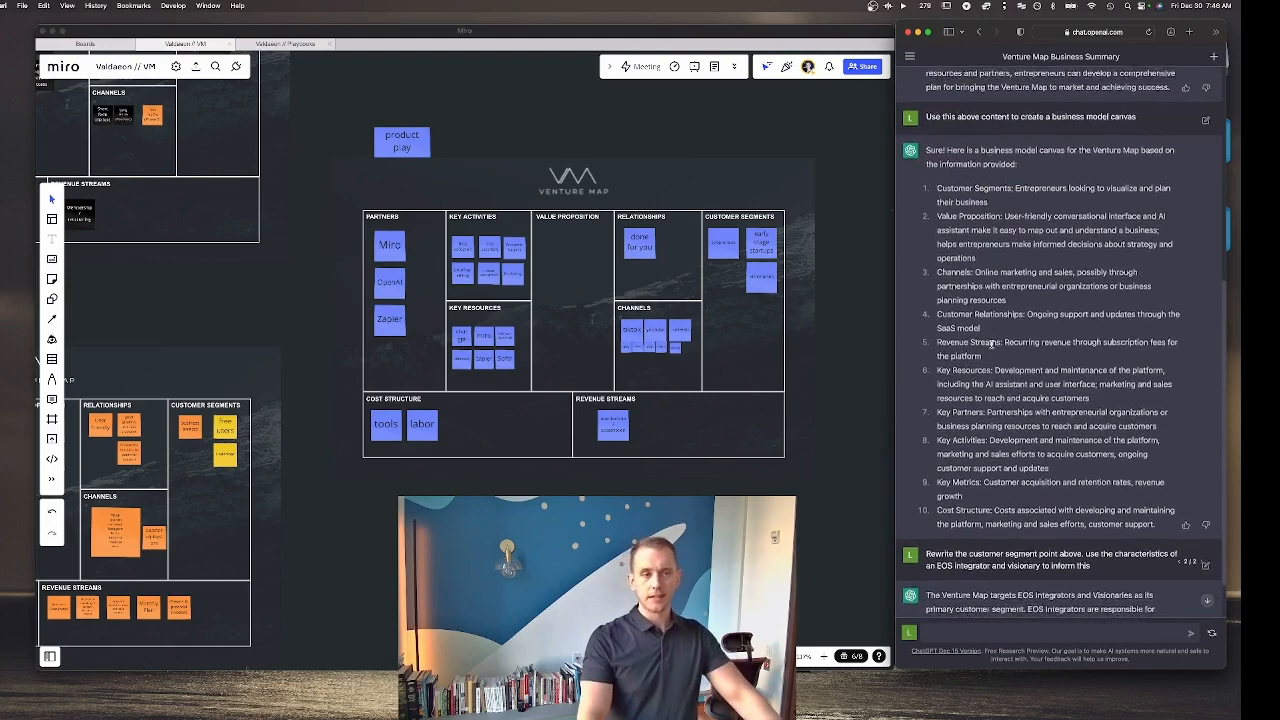
pyautogui.scroll(-5, 991, 344)
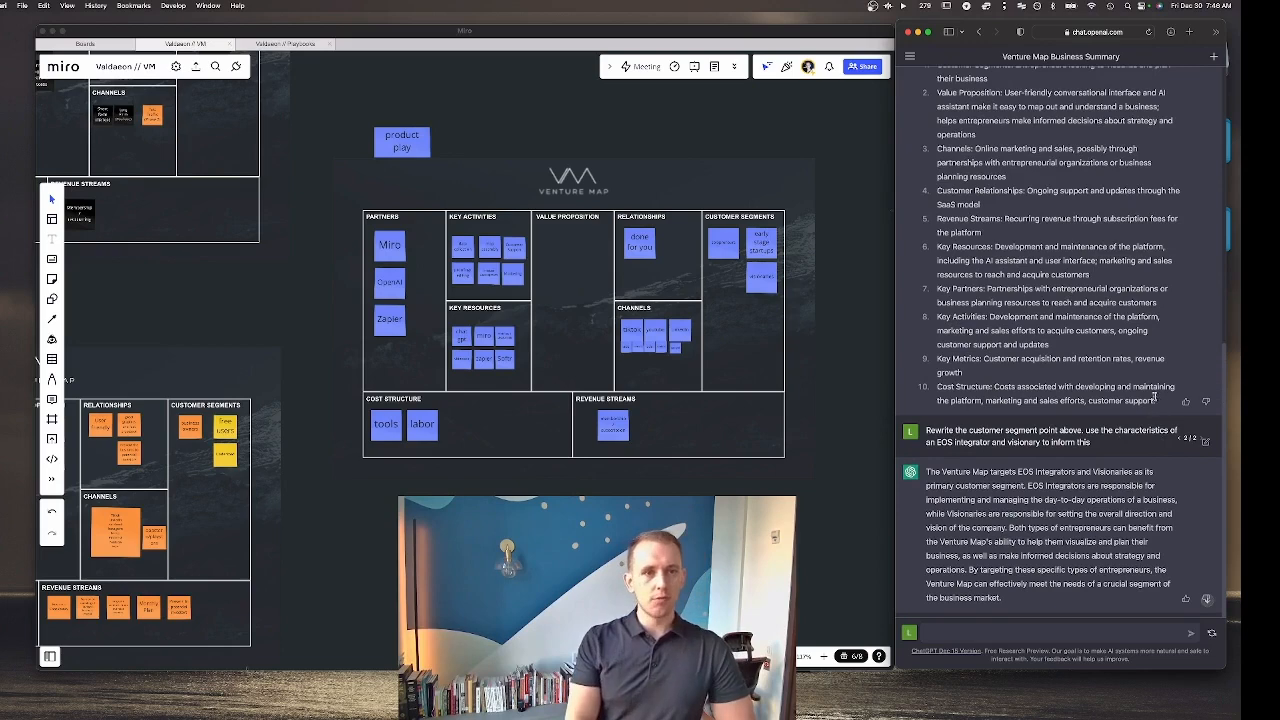
pyautogui.moveTo(1157, 401); pyautogui.dragTo(938, 93)
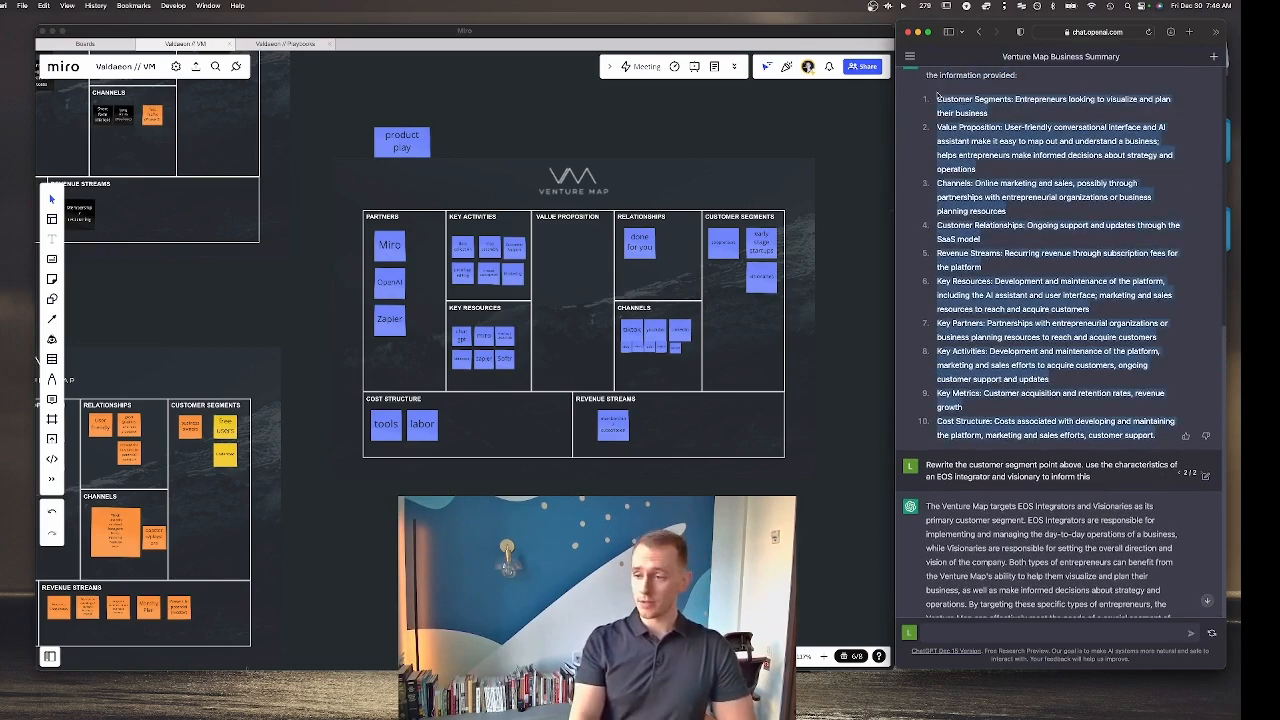
pyautogui.moveTo(938, 93); pyautogui.dragTo(942, 110)
pyautogui.scroll(2, 942, 110)
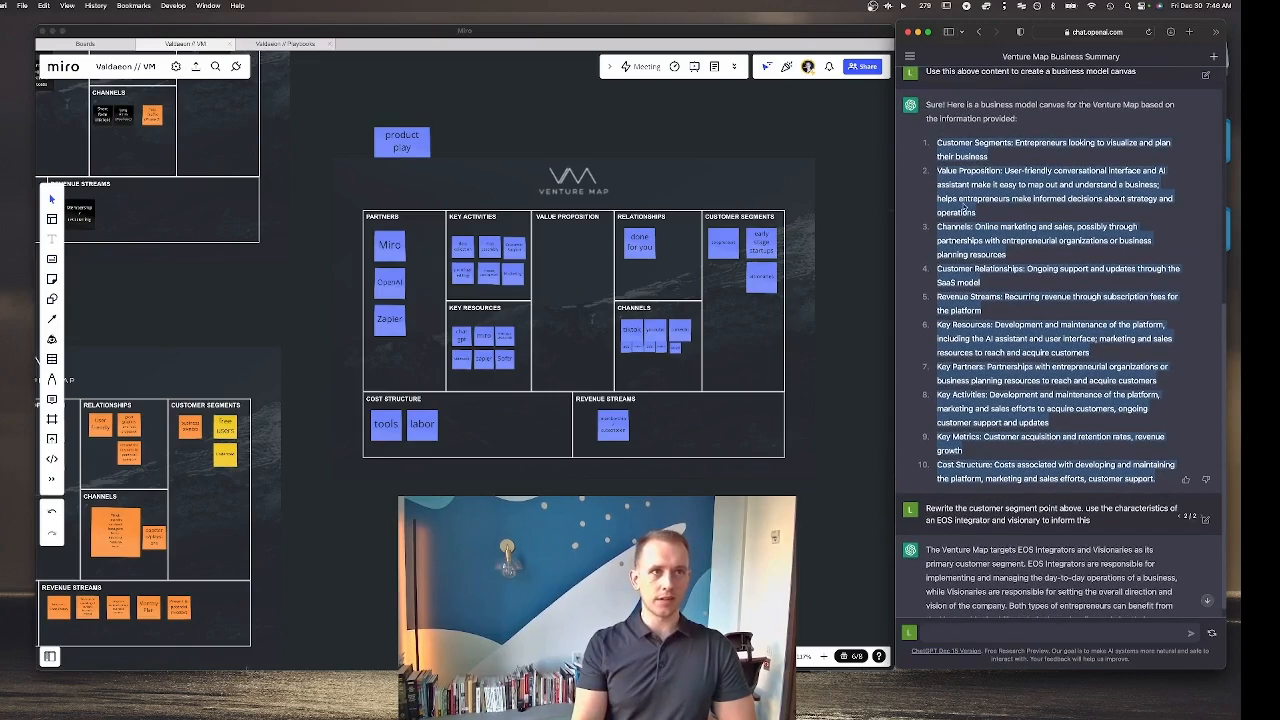
pyautogui.rightClick(965, 207)
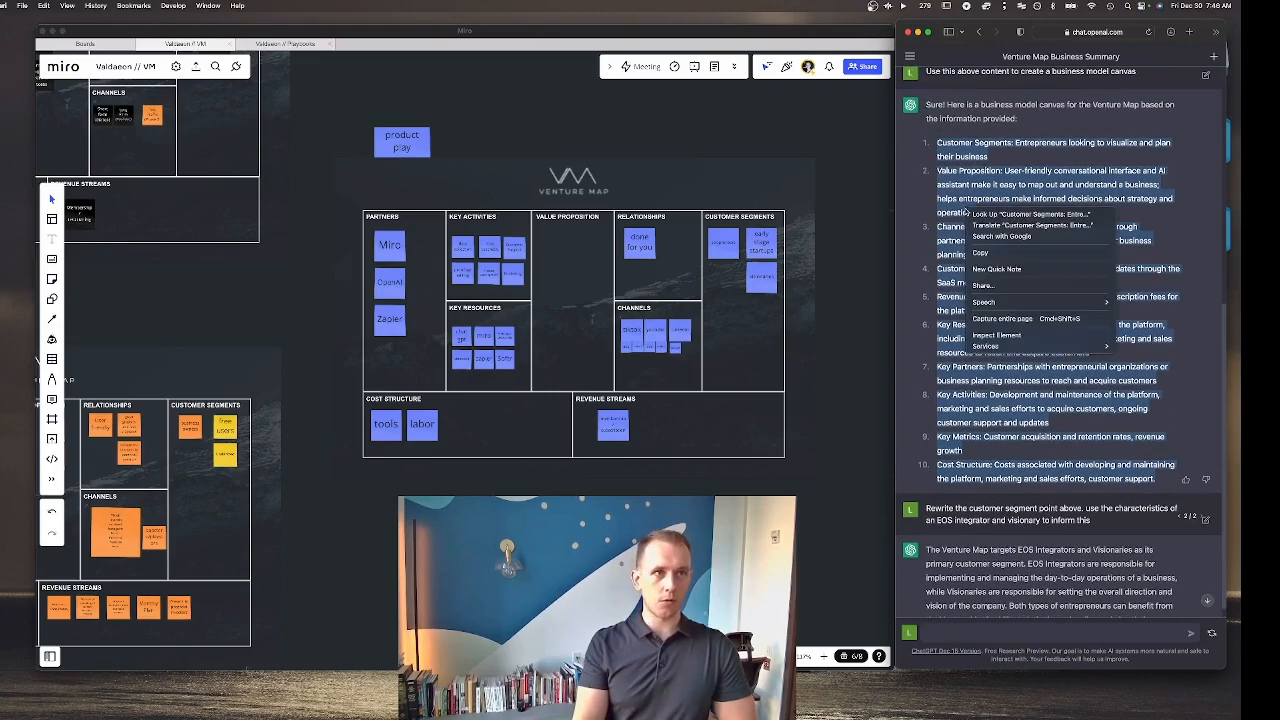
pyautogui.click(1000, 252)
# Step: Switch to Miro and duplicate the blue "product play" Venture Map canvas together with its label and sticky notes
pyautogui.click(577, 494)
pyautogui.hscroll(3, 577, 494)
pyautogui.scroll(1, 577, 494)
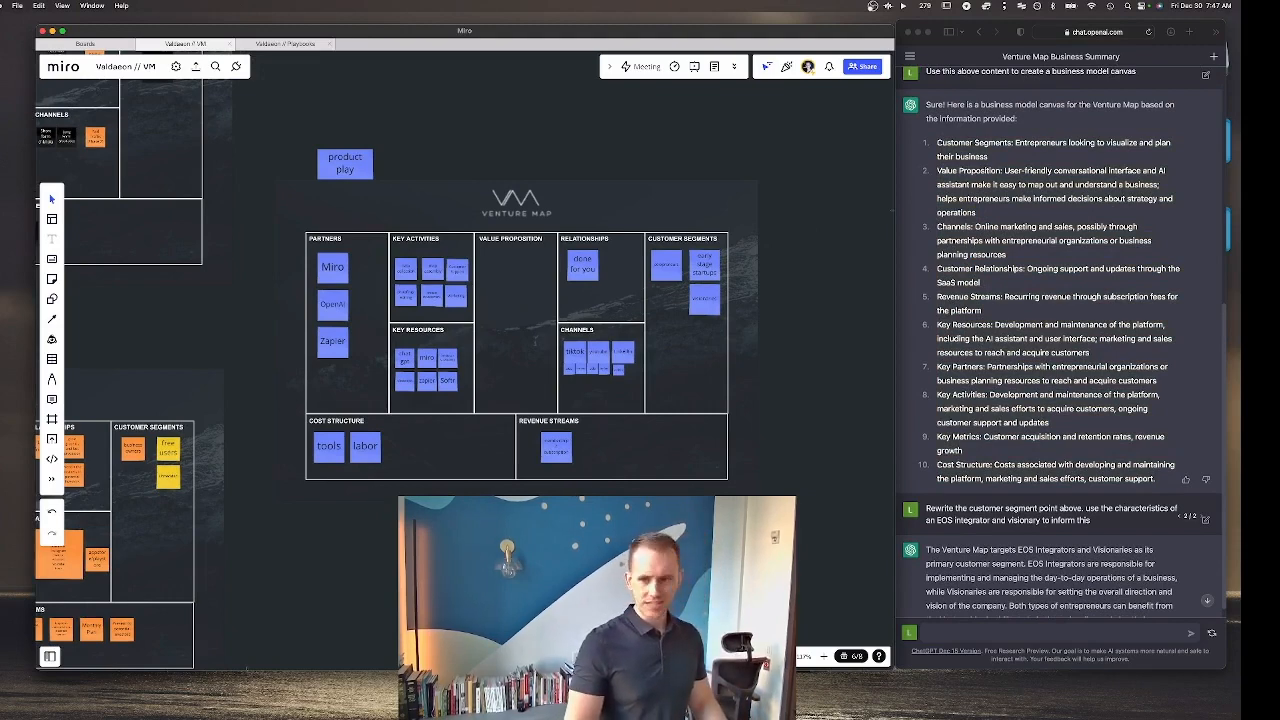
pyautogui.scroll(-4, 517, 355)
pyautogui.hscroll(-2, 517, 355)
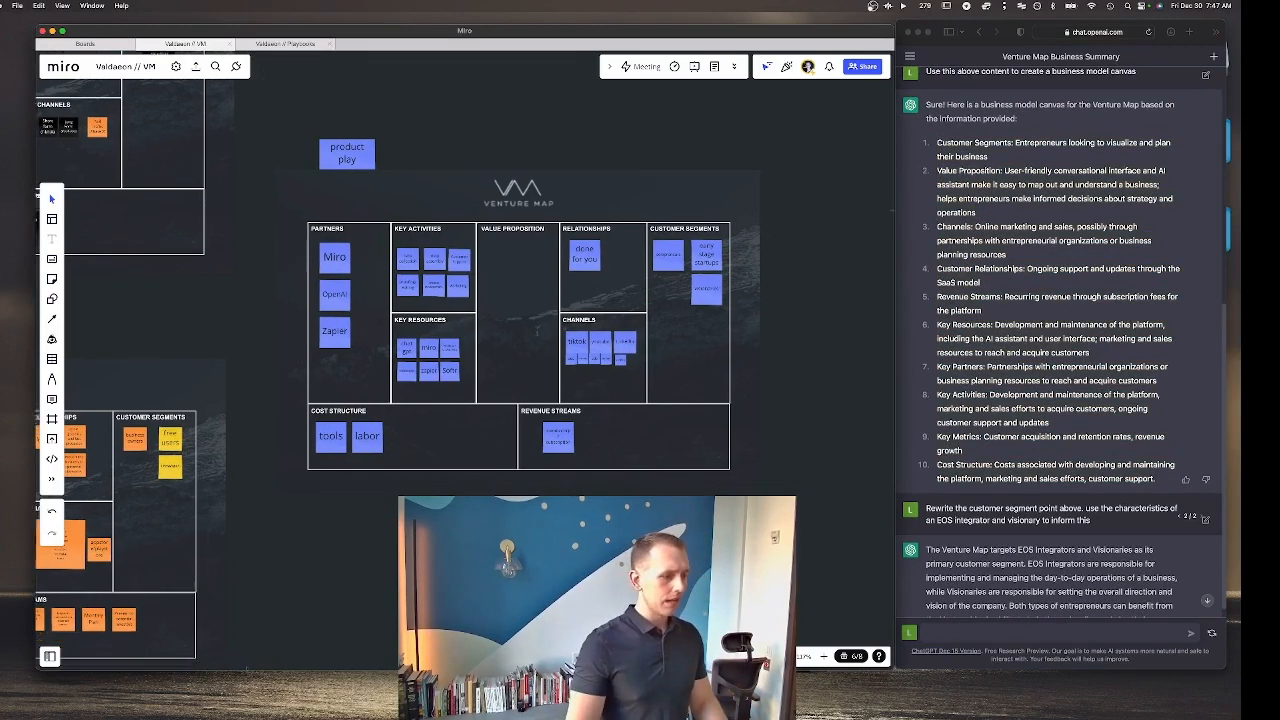
pyautogui.scroll(-2, 517, 355)
pyautogui.hscroll(-1, 517, 355)
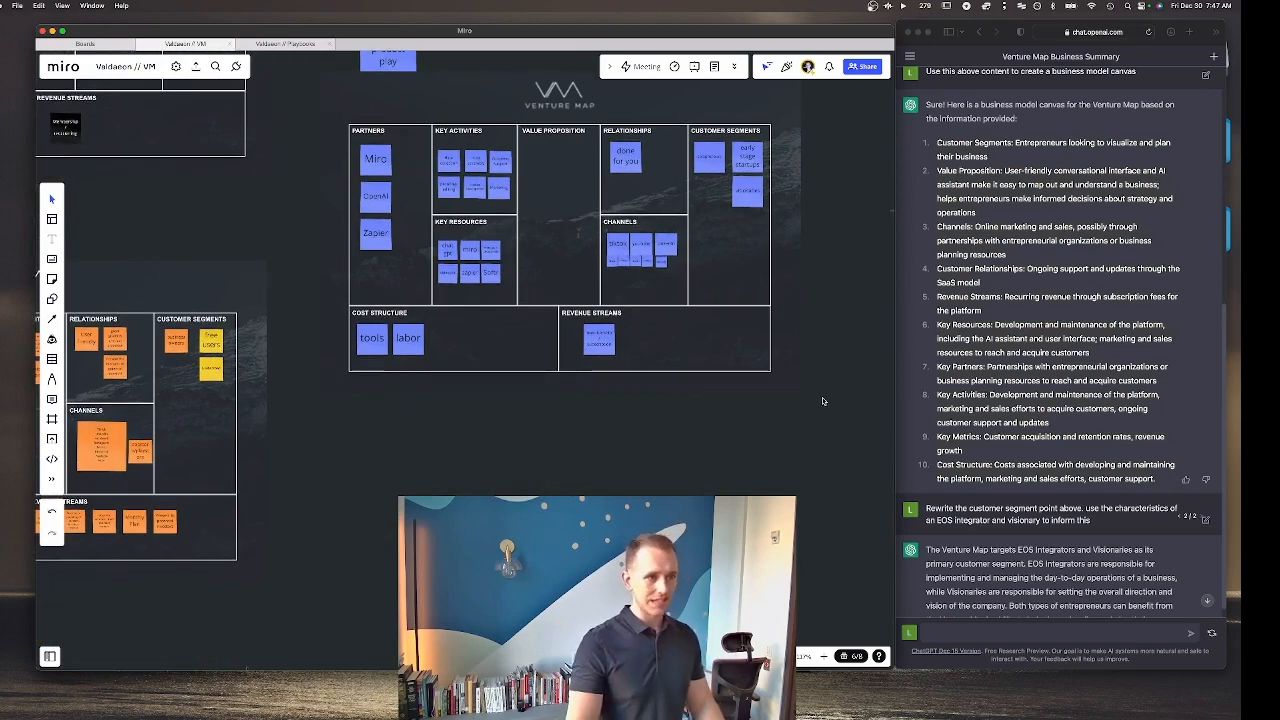
pyautogui.scroll(2, 815, 398)
pyautogui.click(361, 146)
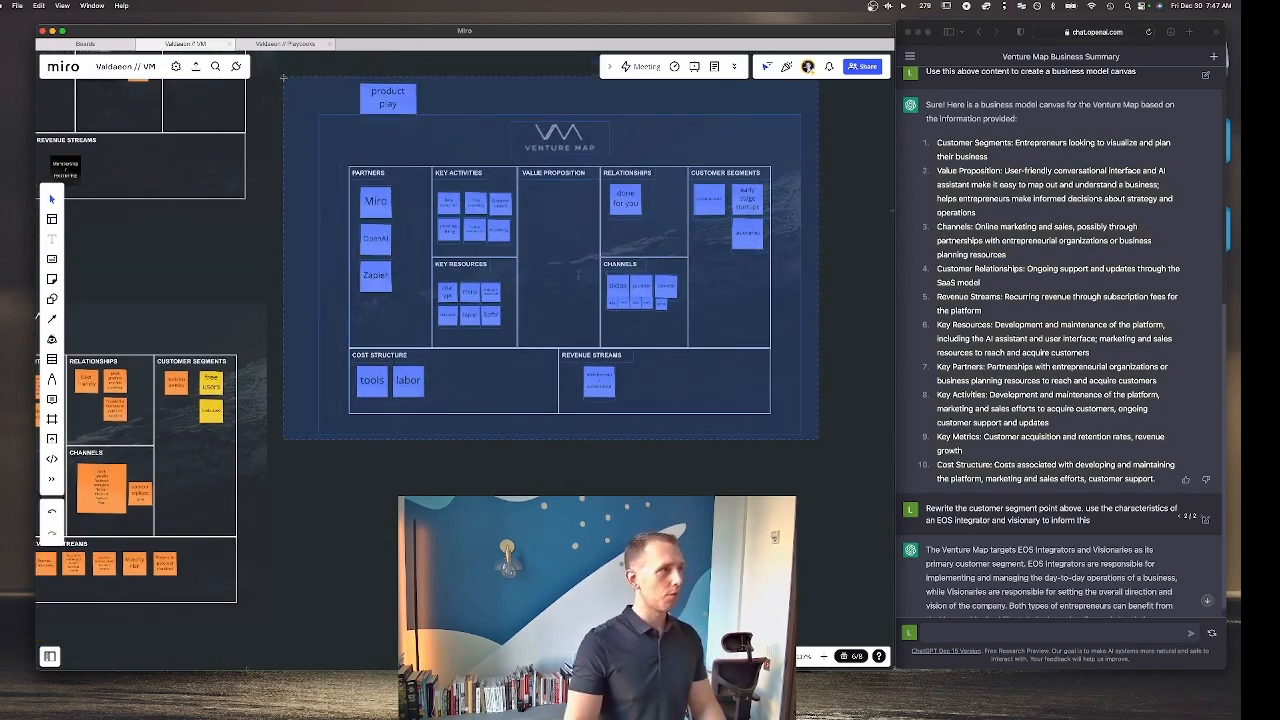
pyautogui.press('super+d')
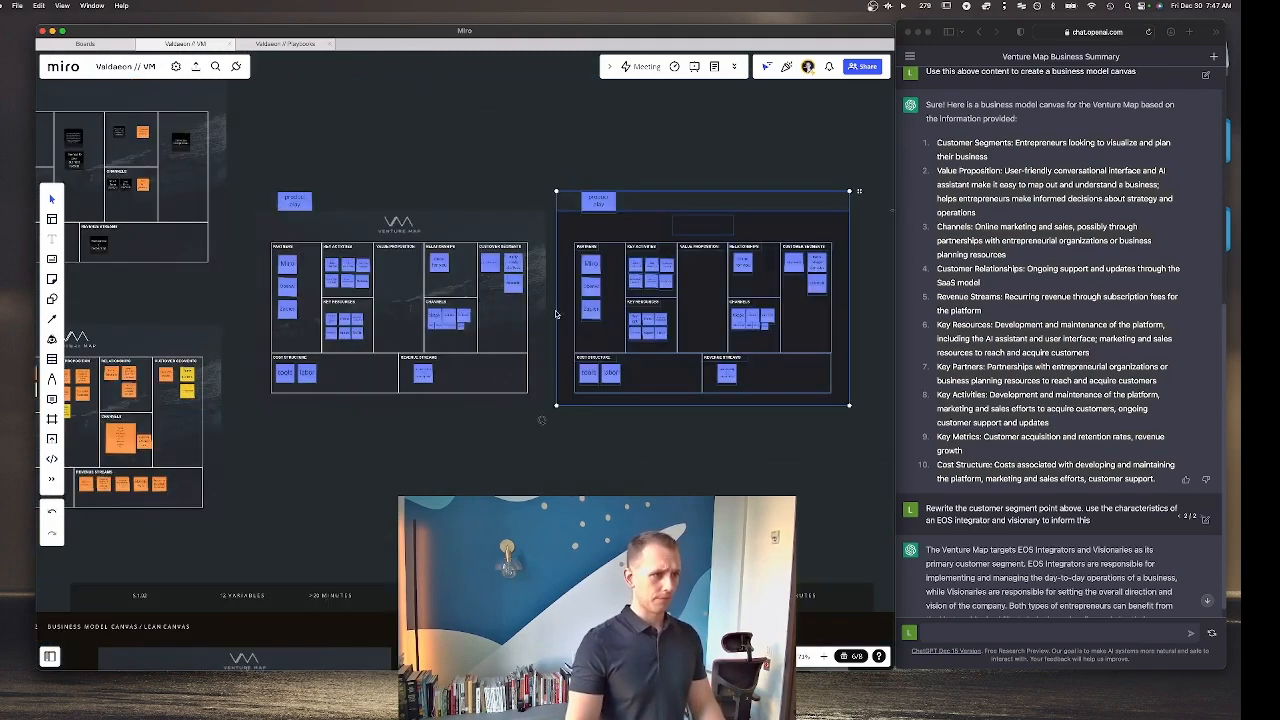
pyautogui.click(708, 364)
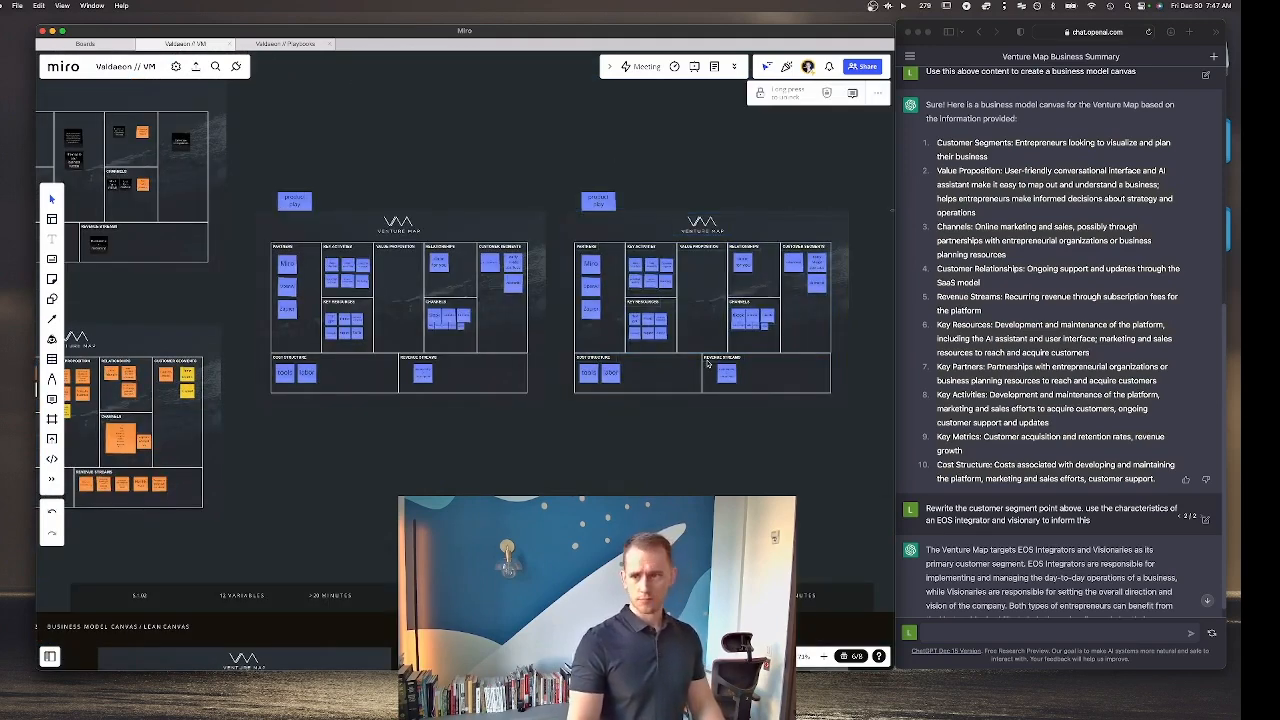
# Step: Rename the label note above the duplicated canvas as "GPT product play"
pyautogui.hscroll(3, 708, 364)
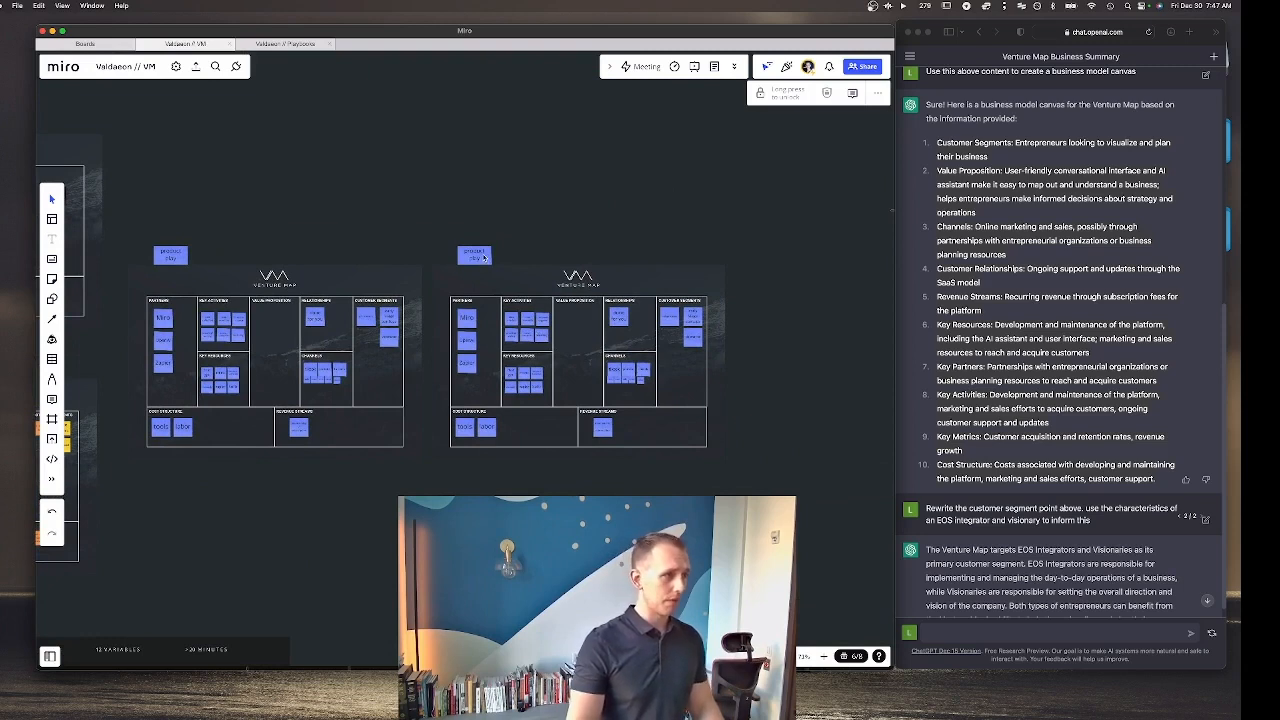
pyautogui.click(482, 256)
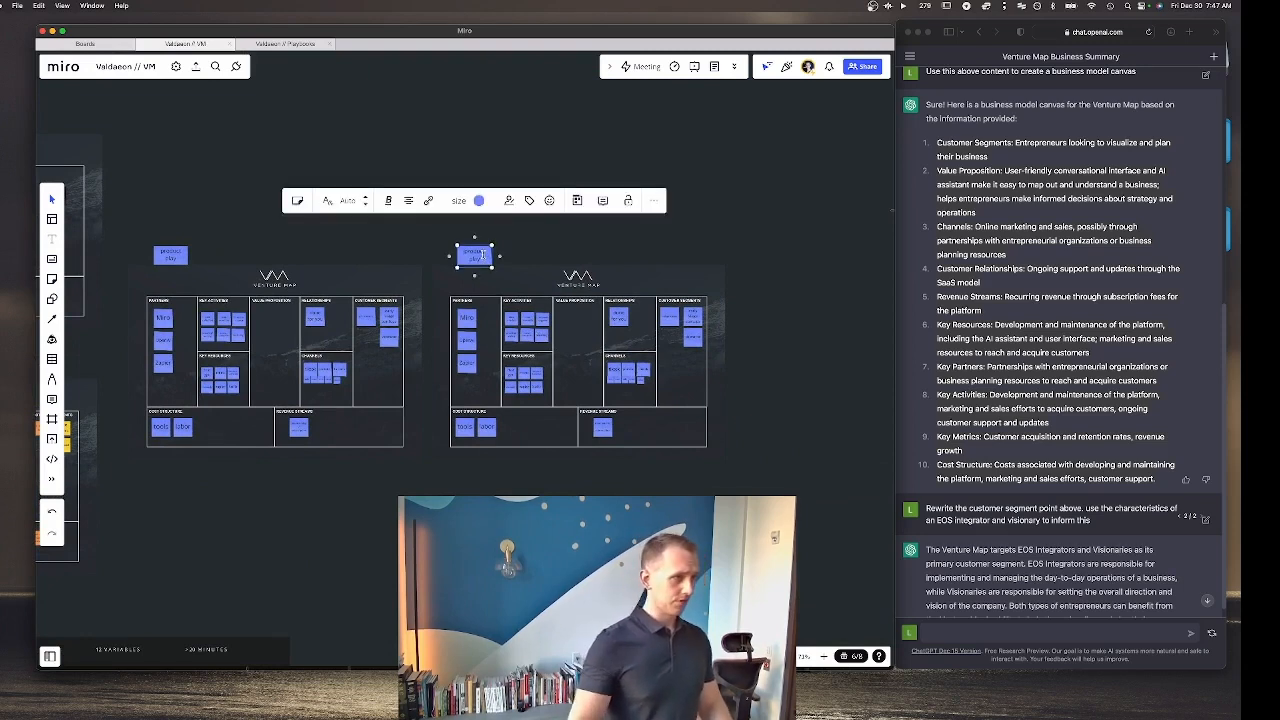
pyautogui.moveTo(436, 234); pyautogui.dragTo(114, 474)
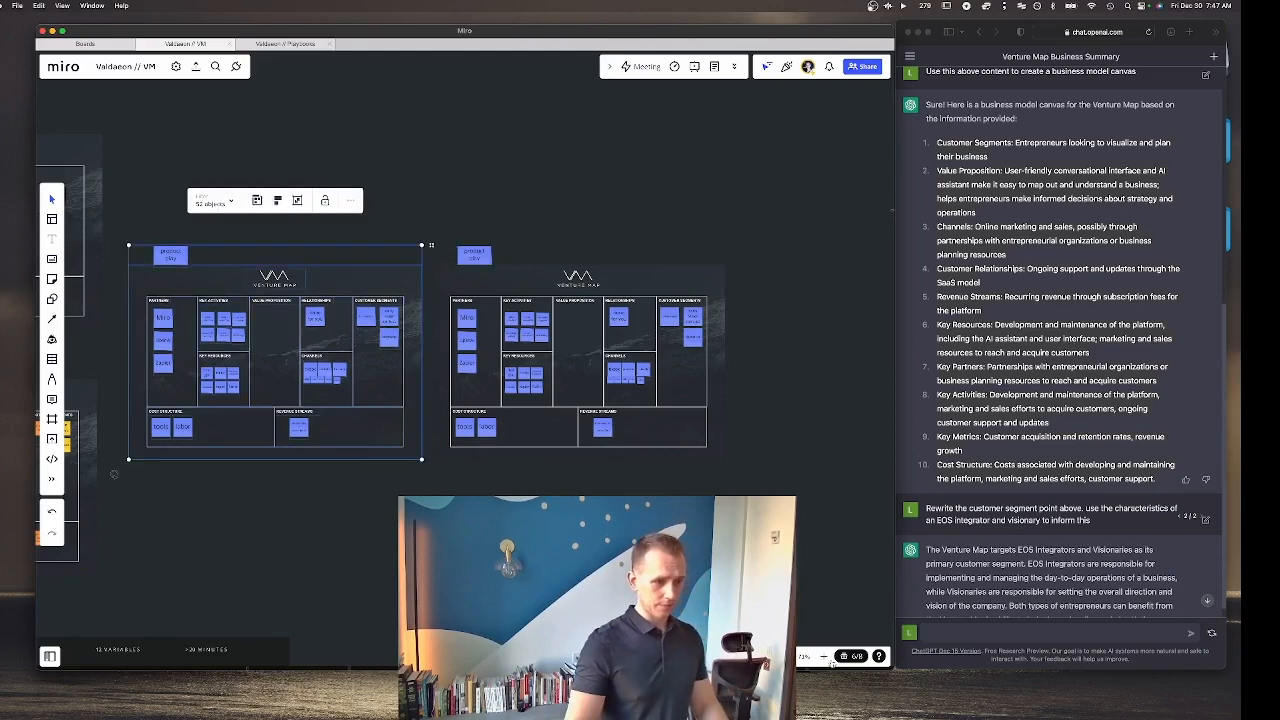
pyautogui.scroll(6, 662, 351)
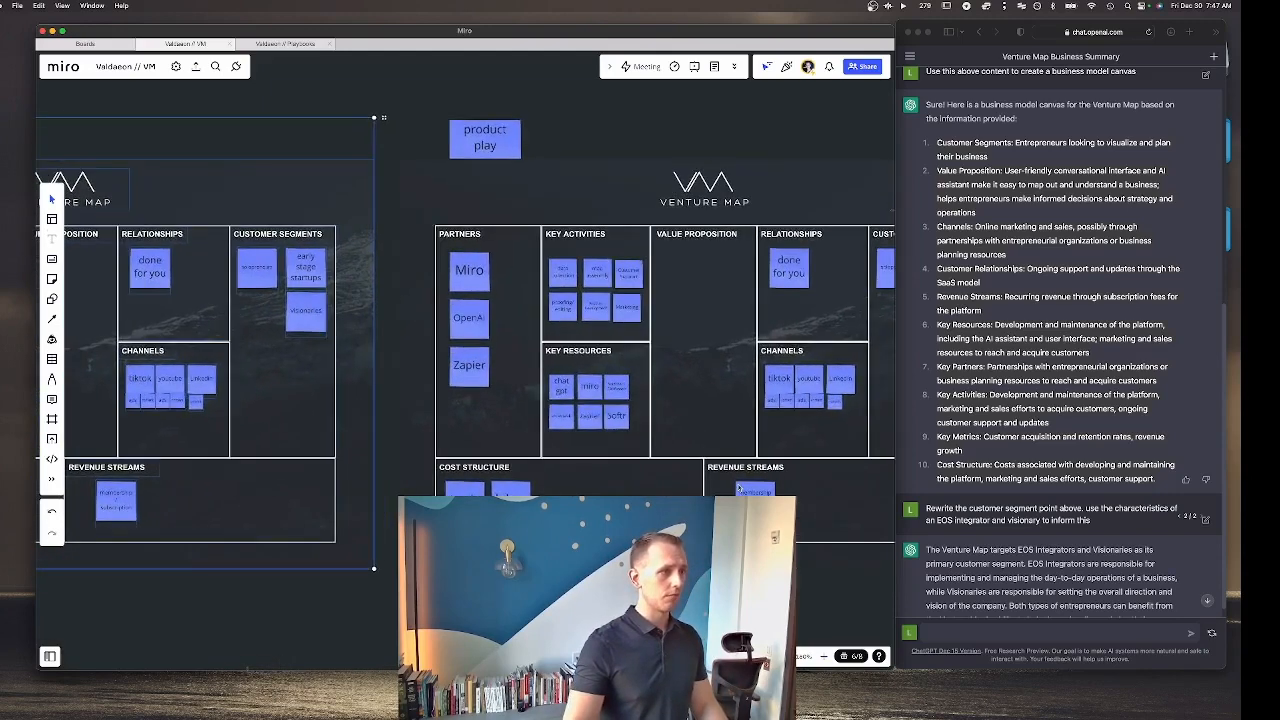
pyautogui.doubleClick(257, 157)
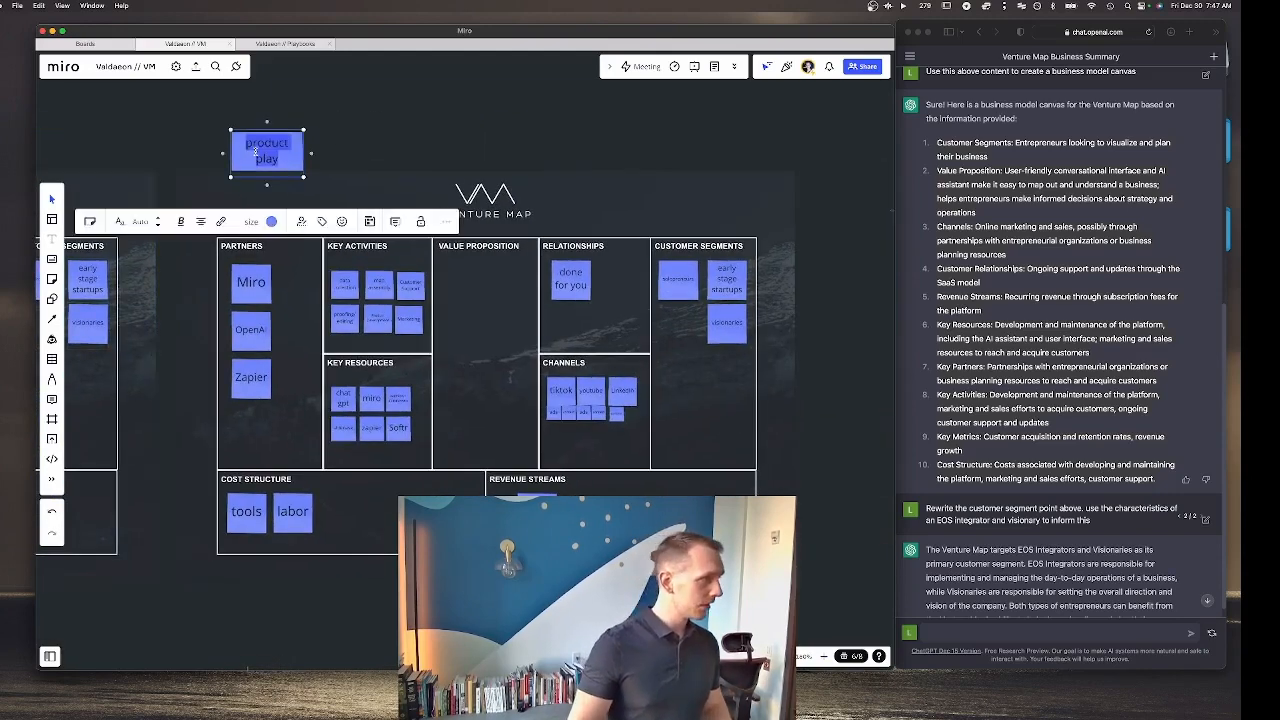
pyautogui.press('Left')
pyautogui.write('GPT')
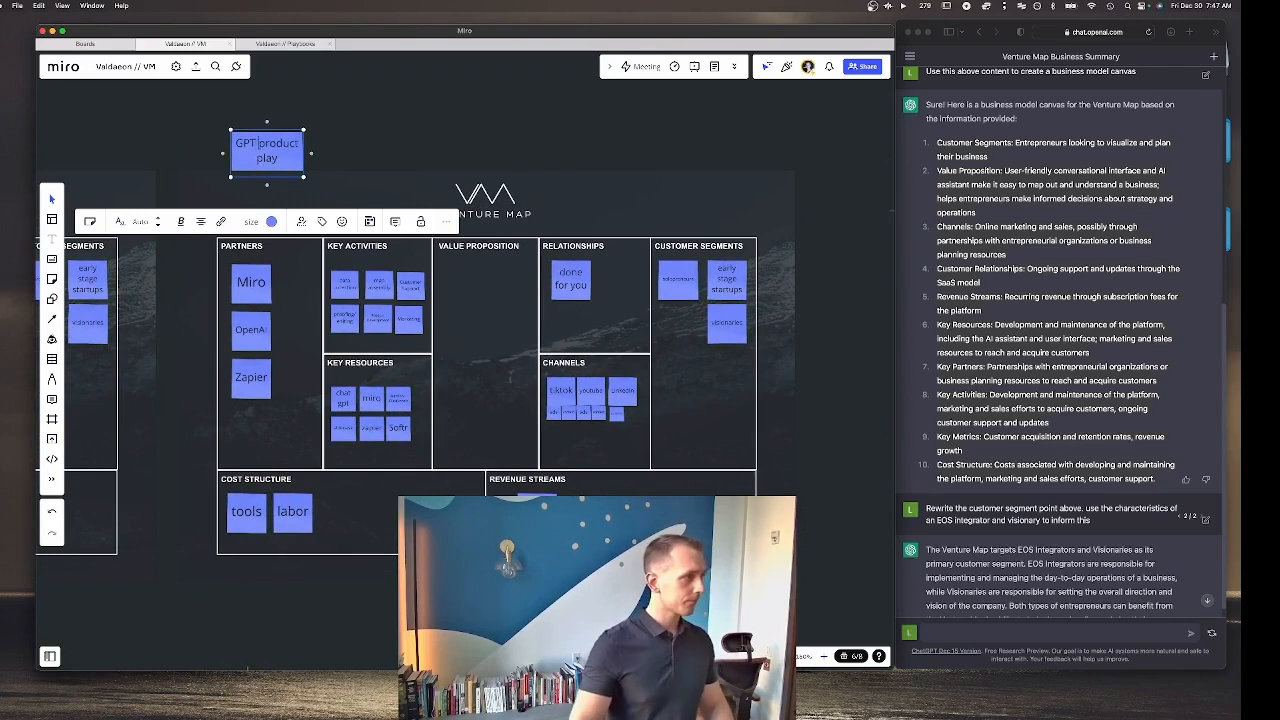
# Step: Delete all sticky notes from the Partners and Key Activities sections of the GPT product play canvas
pyautogui.moveTo(228, 260); pyautogui.dragTo(432, 348)
pyautogui.press('BackSpace')
pyautogui.click(258, 332)
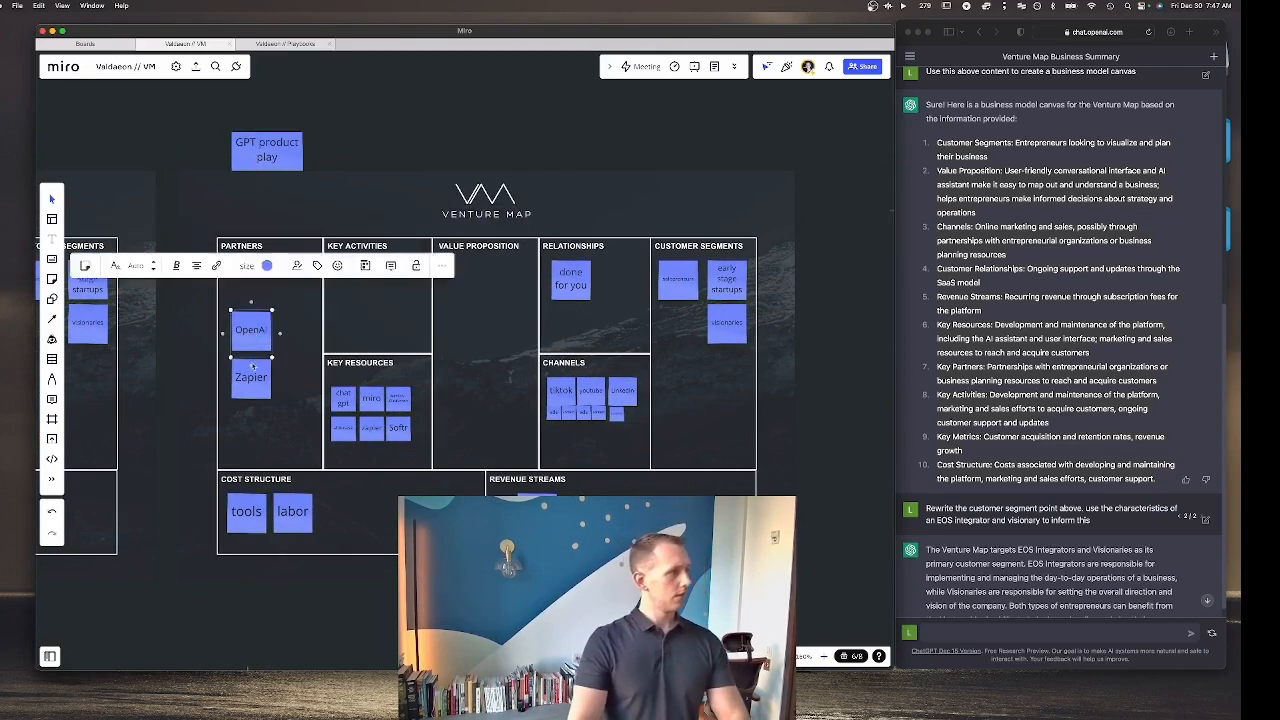
pyautogui.press('BackSpace')
pyautogui.click(257, 380)
pyautogui.press('BackSpace')
# Step: Remove the "labor" and "tools" notes from Cost Structure and all sticky notes from Key Resources on the duplicated canvas
pyautogui.click(291, 514)
pyautogui.press('BackSpace')
pyautogui.click(246, 511)
pyautogui.press('BackSpace')
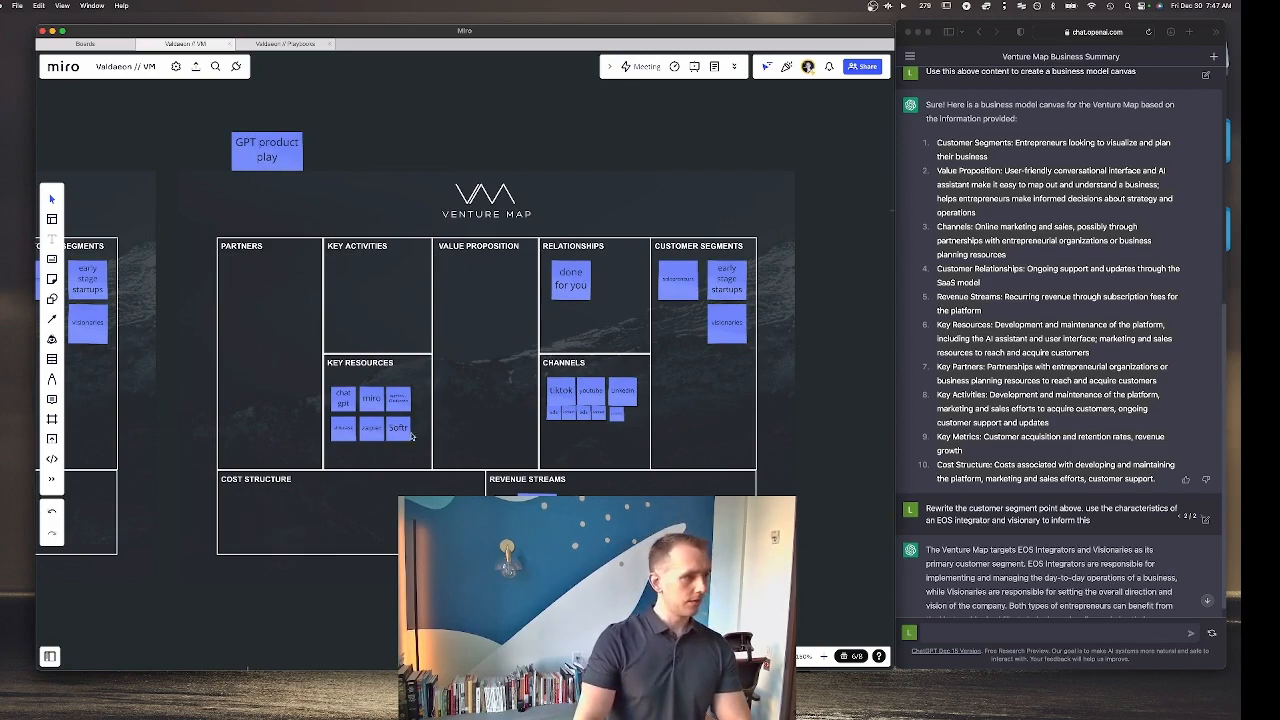
pyautogui.moveTo(421, 451); pyautogui.dragTo(322, 372)
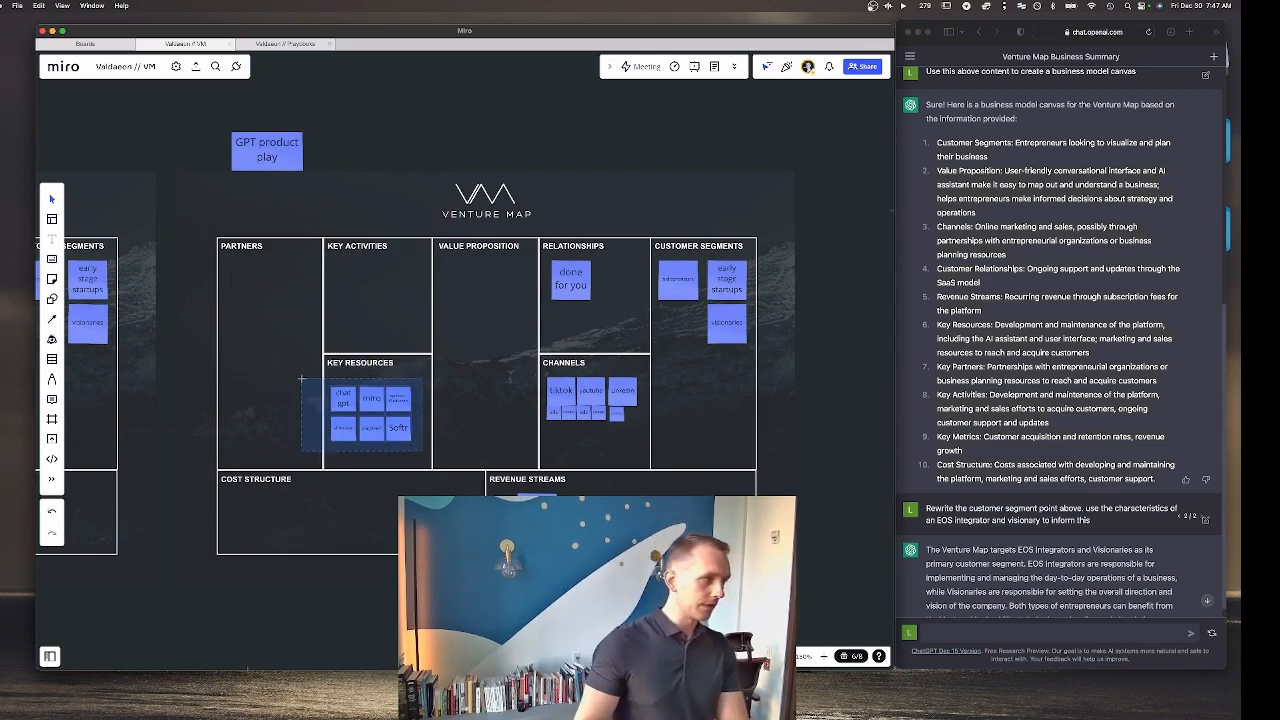
pyautogui.press('BackSpace')
# Step: Clear the remaining sticky notes from Channels, Relationships, Customer Segments and Revenue Streams on the duplicated canvas
pyautogui.moveTo(676, 441); pyautogui.dragTo(532, 376)
pyautogui.press('BackSpace')
pyautogui.click(572, 291)
pyautogui.press('BackSpace')
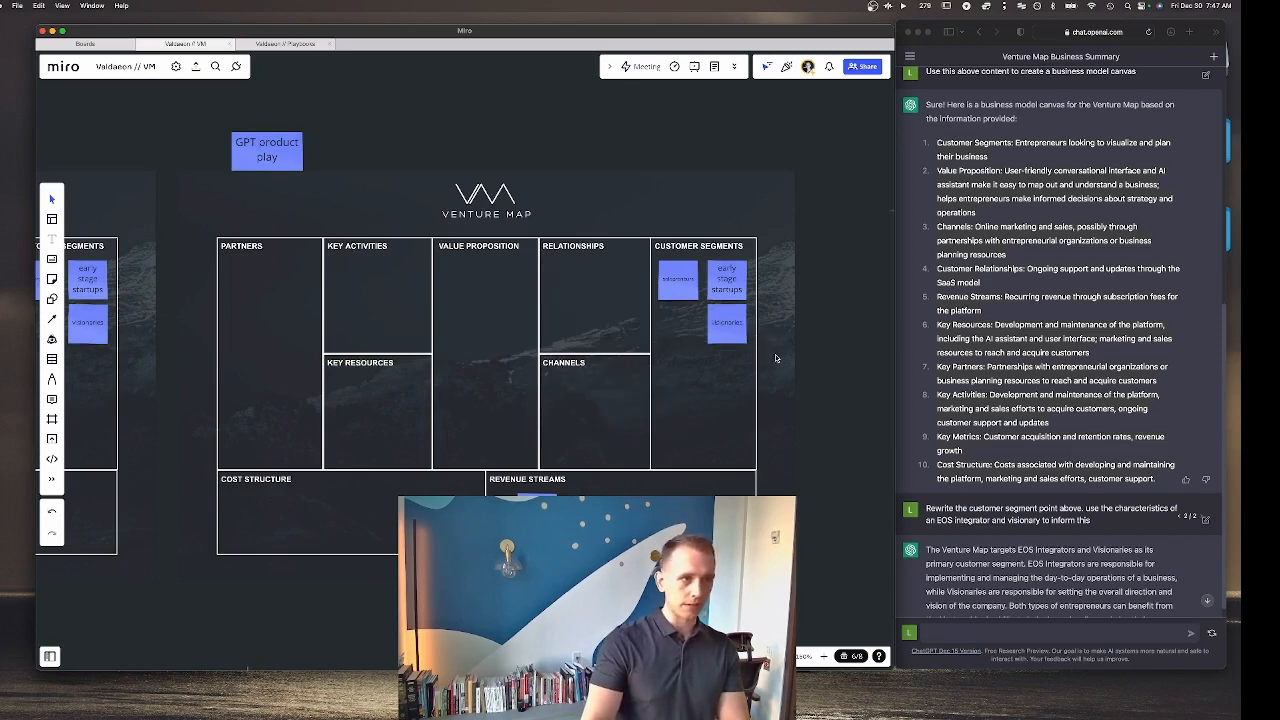
pyautogui.moveTo(776, 357); pyautogui.dragTo(648, 258)
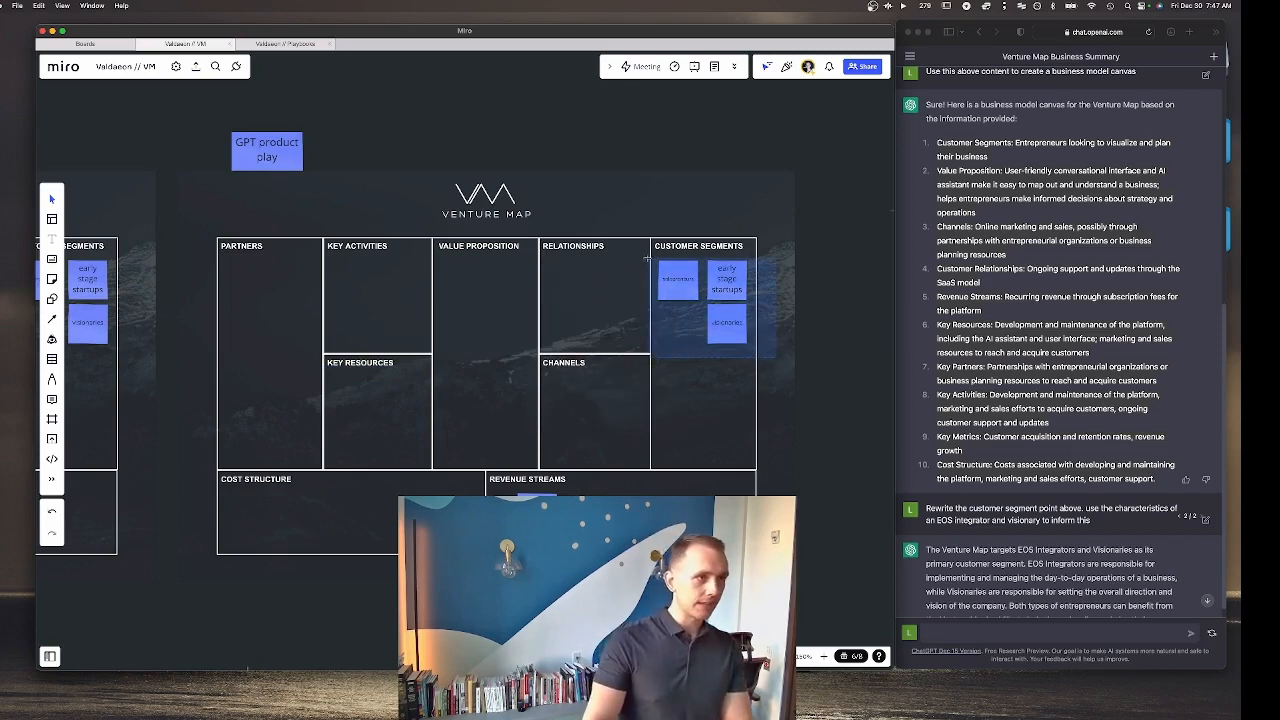
pyautogui.press('BackSpace')
pyautogui.press('BackSpace')
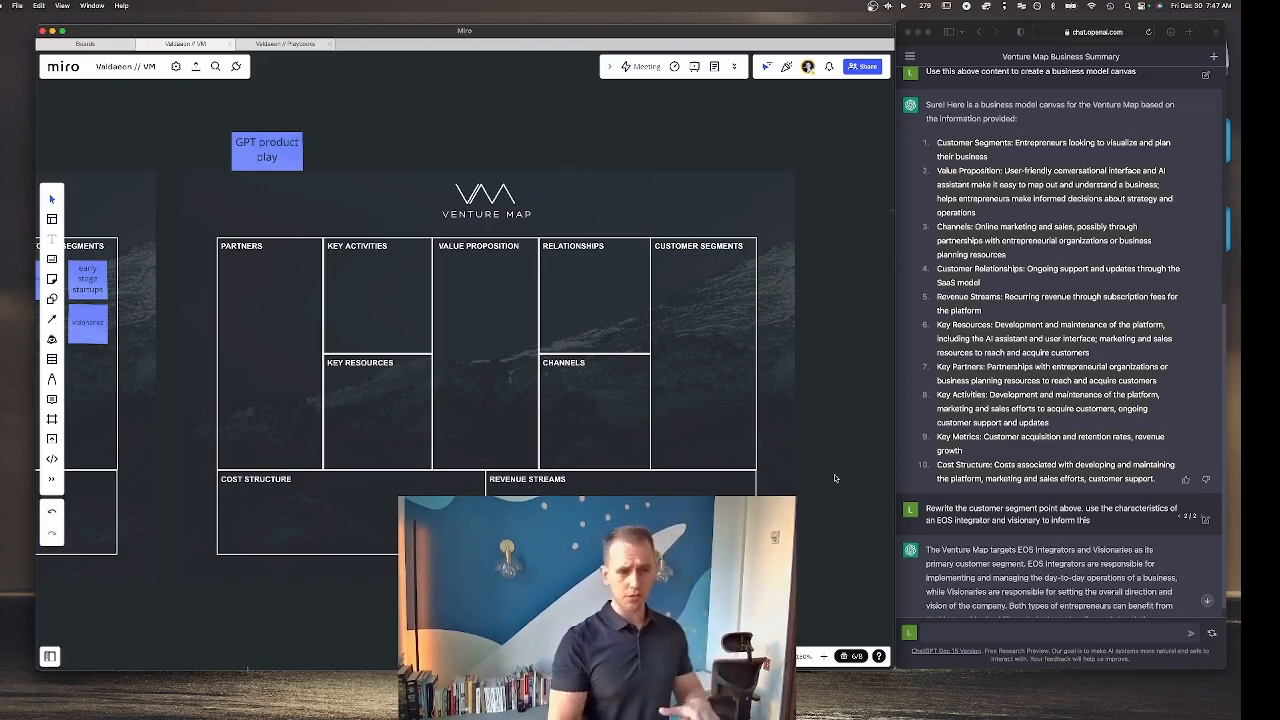
pyautogui.hscroll(3, 286, 250)
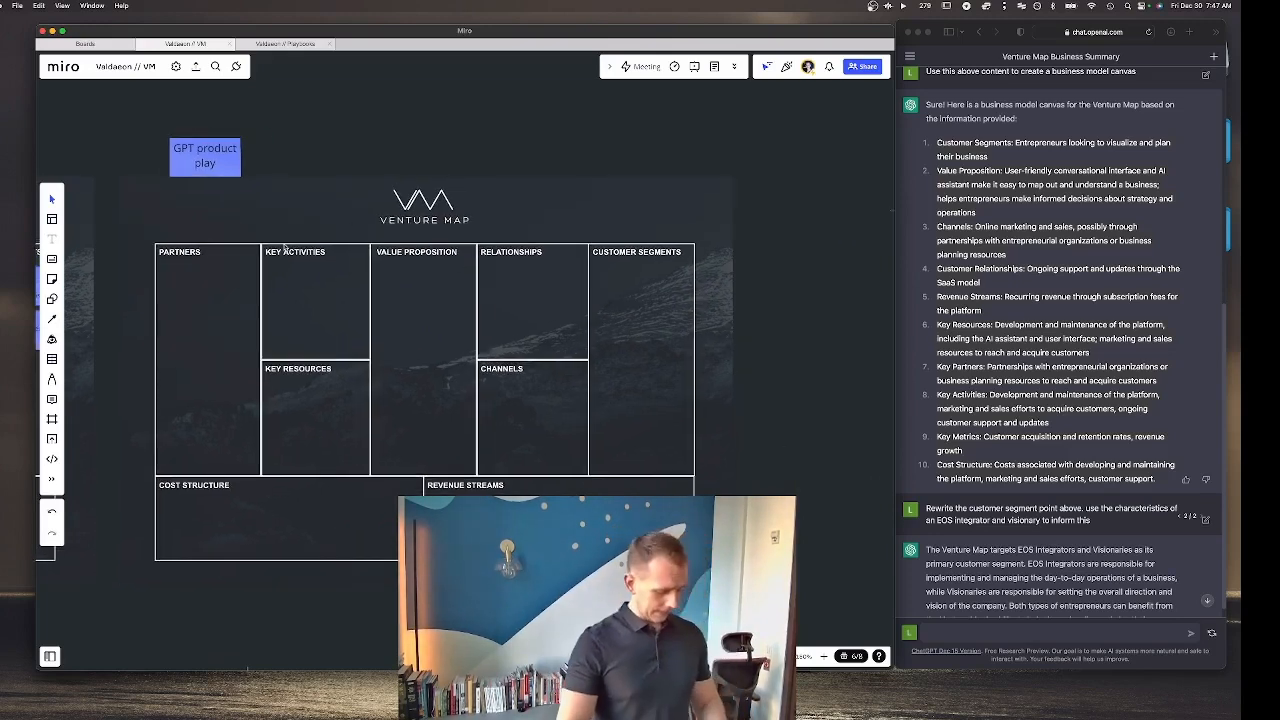
# Step: Add a blank black sticky note and shrink it to fit inside the Partners section of the GPT product play canvas
pyautogui.press('n')
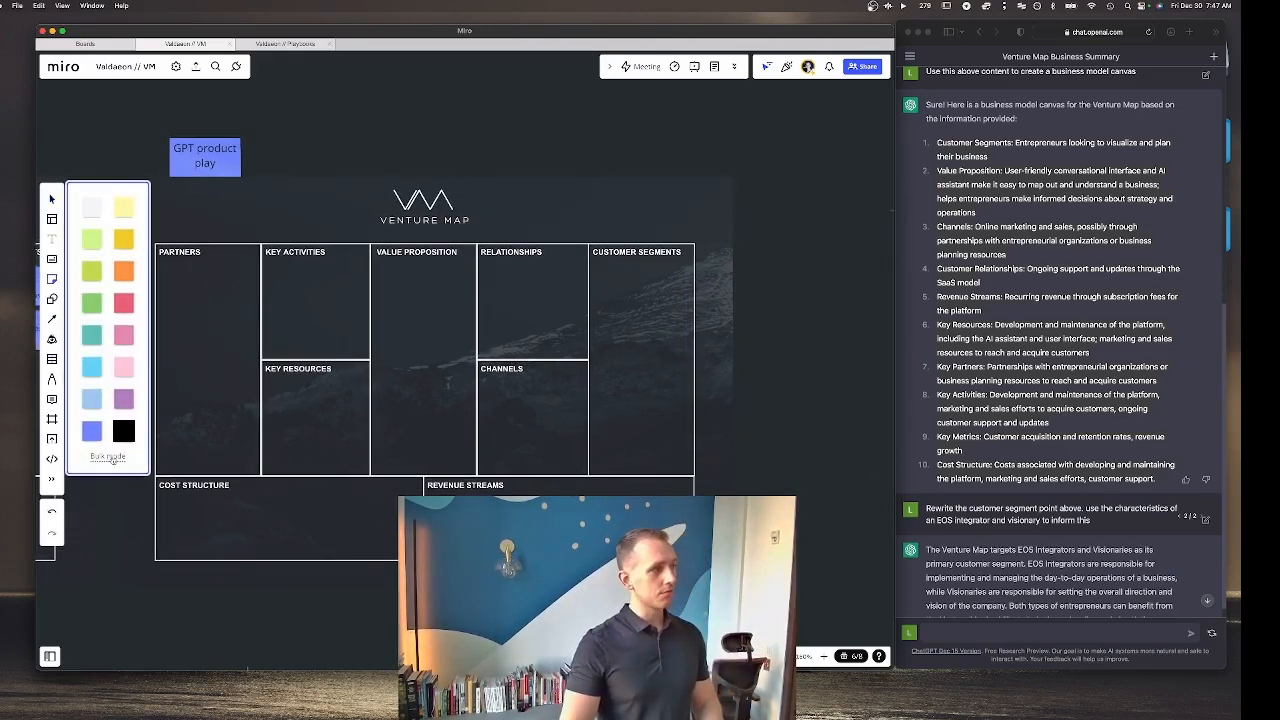
pyautogui.click(121, 434)
pyautogui.click(182, 320)
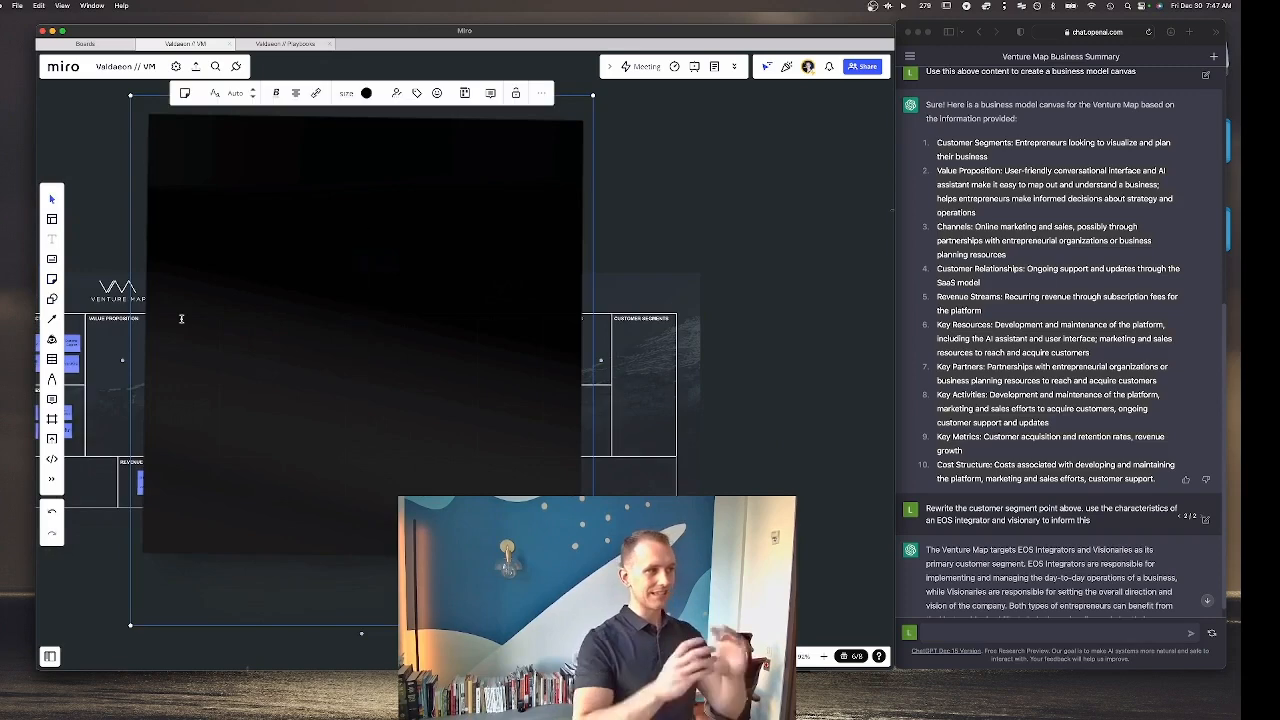
pyautogui.moveTo(131, 96); pyautogui.dragTo(382, 358)
pyautogui.click(545, 562)
pyautogui.click(560, 580)
pyautogui.click(753, 396)
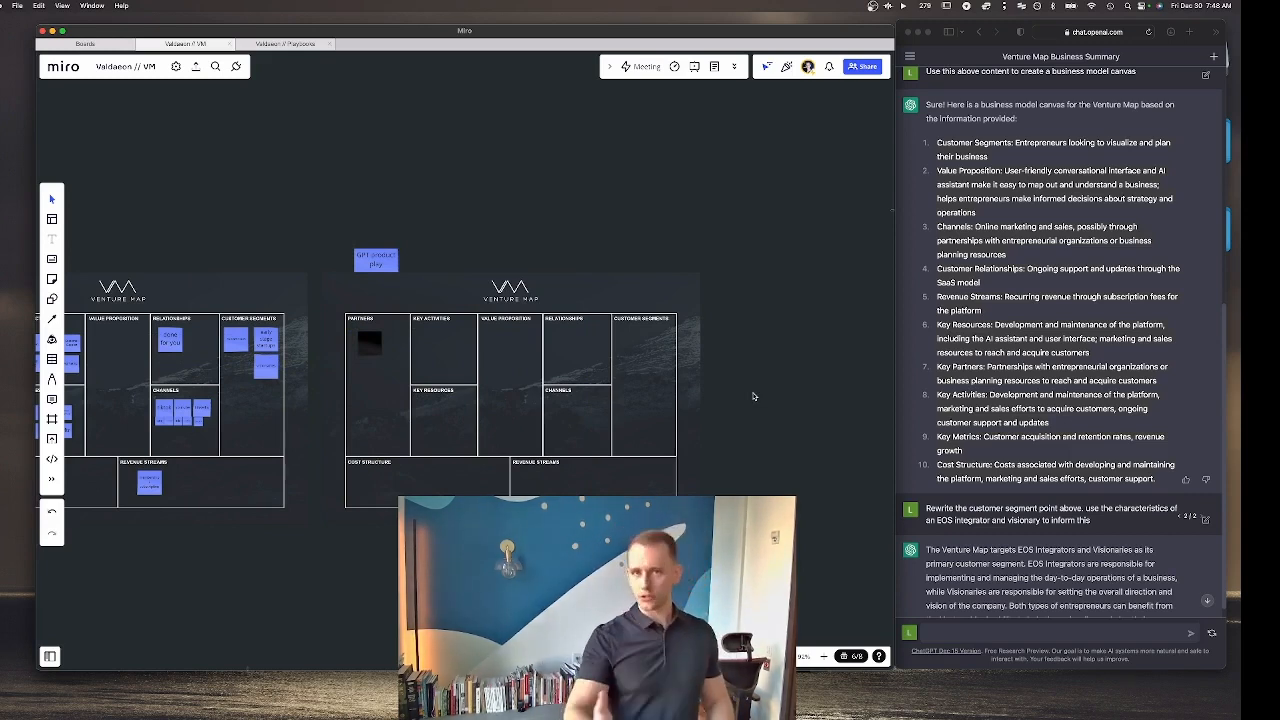
# Step: Paste ChatGPT's ten-point business model canvas list as a text box beside the GPT product play canvas
pyautogui.click(744, 313)
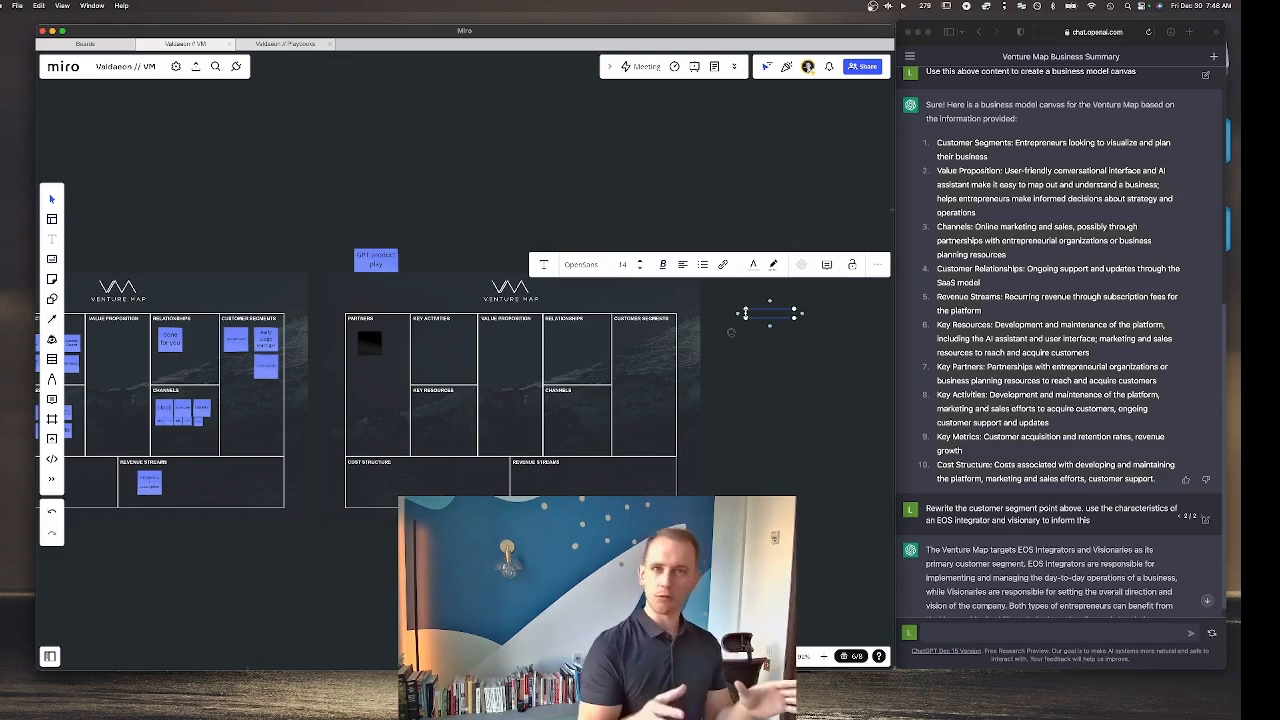
pyautogui.scroll(5, 745, 313)
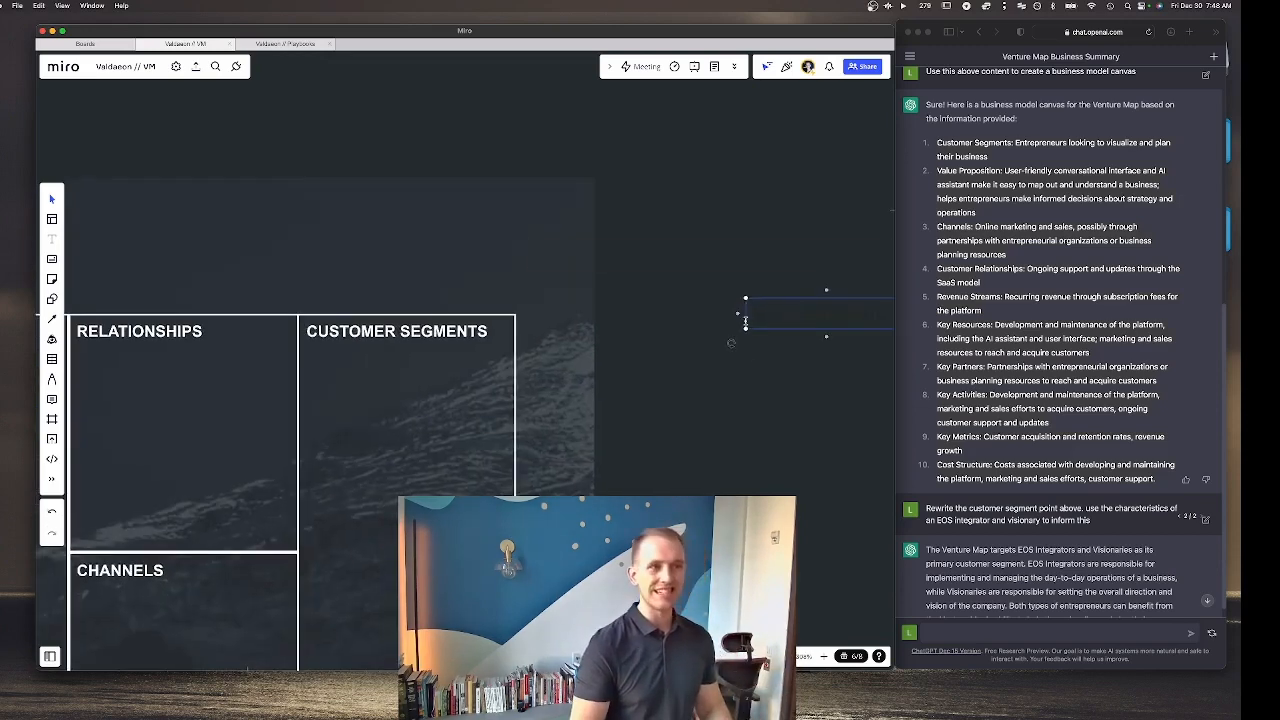
pyautogui.hscroll(3, 745, 340)
pyautogui.write('1. Customer Segments: Entrepreneurs looking to visualize and plan their business 2. Value Proposition: User-friendly conversational interface and AI assistant make it easy to map out and understand a business; helps entrepreneurs make informed decisions about strategy and operations 3. Channels: Online marketing and sales, possibly through partnerships with entrepreneurial organizations or business planning resources 4. Customer Relationships: Ongoing support and updates through the SaaS model 5. Revenue Streams: Recurring revenue through subscription fees for the platform 6. Key Resources: Development and maintenance of the platform, including the AI assistant and user interface; marketing and sales resources to reach and acquire customers 7. Key Partners: Partnerships with entrepreneurial organizations or business planning resources to reach and acquire customers 8. Key Activities: Development and maintenance of the platform, marketing and sales efforts to acquire customers, ongoing customer support and updates 9. Key Metrics: Customer acquisition and retention rates, revenue growth 10. Cost Structure: Costs associated with developing and maintaining the platform, marketing and sales efforts, customer support.')
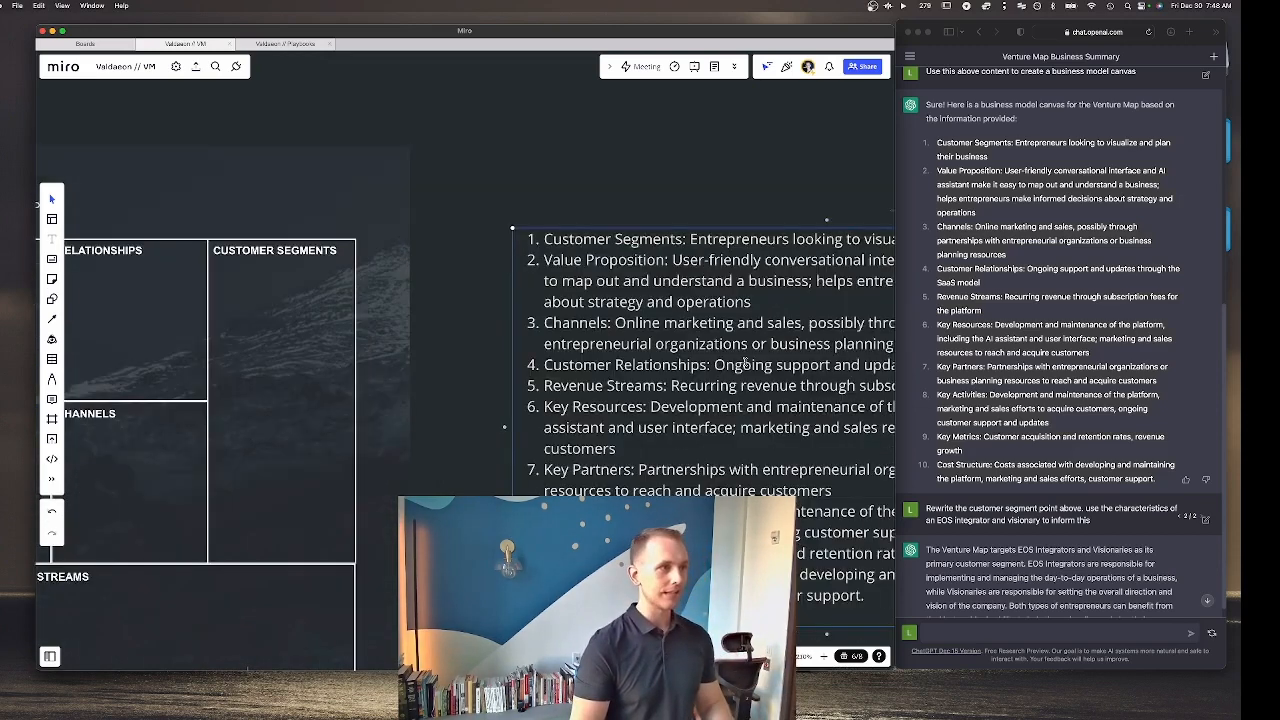
pyautogui.scroll(-1, 449, 298)
pyautogui.scroll(-3, 449, 298)
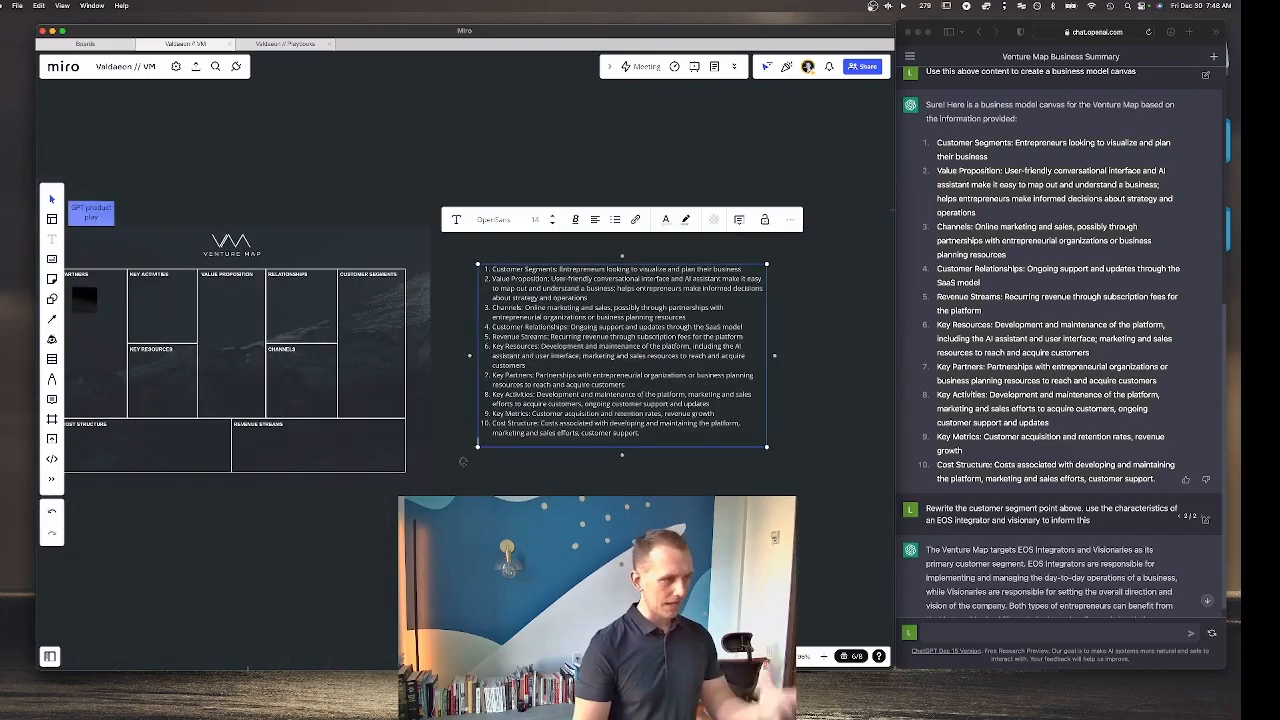
# Step: Copy "Entrepreneurs looking to visualize and plan their business" from the Customer Segments point of the pasted list
pyautogui.hscroll(-5, 510, 423)
pyautogui.scroll(2, 510, 423)
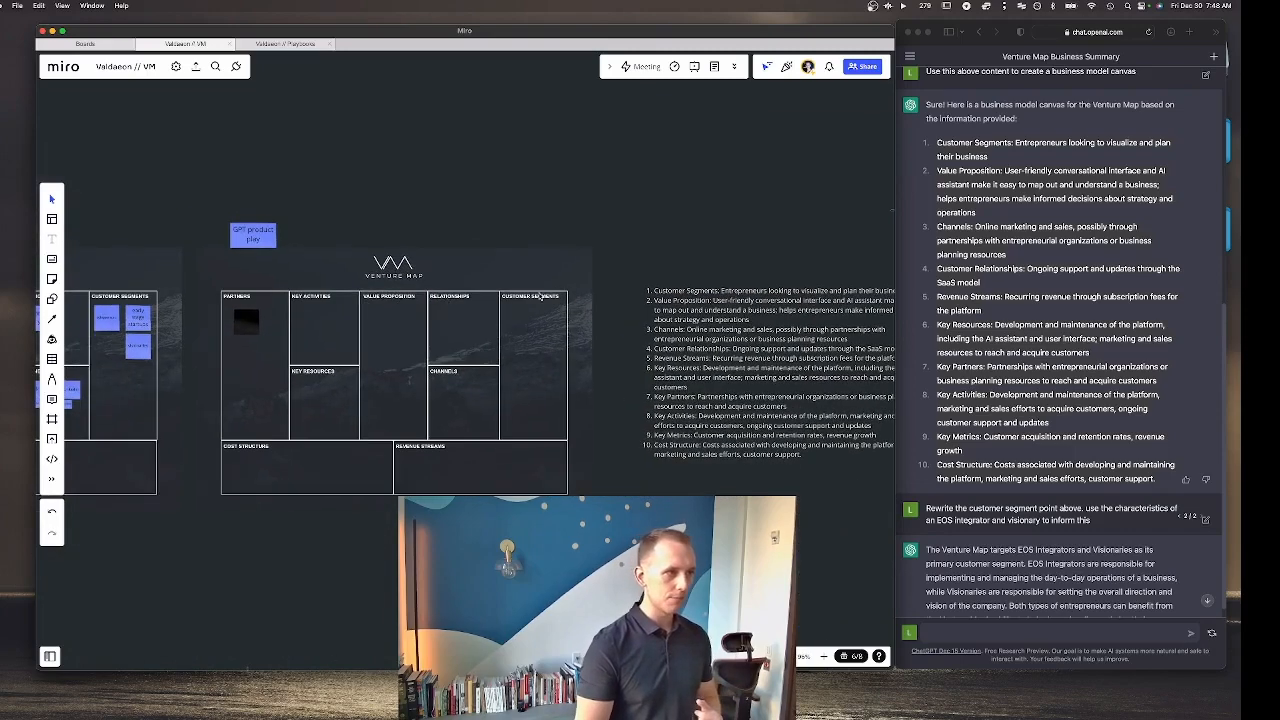
pyautogui.scroll(5, 547, 296)
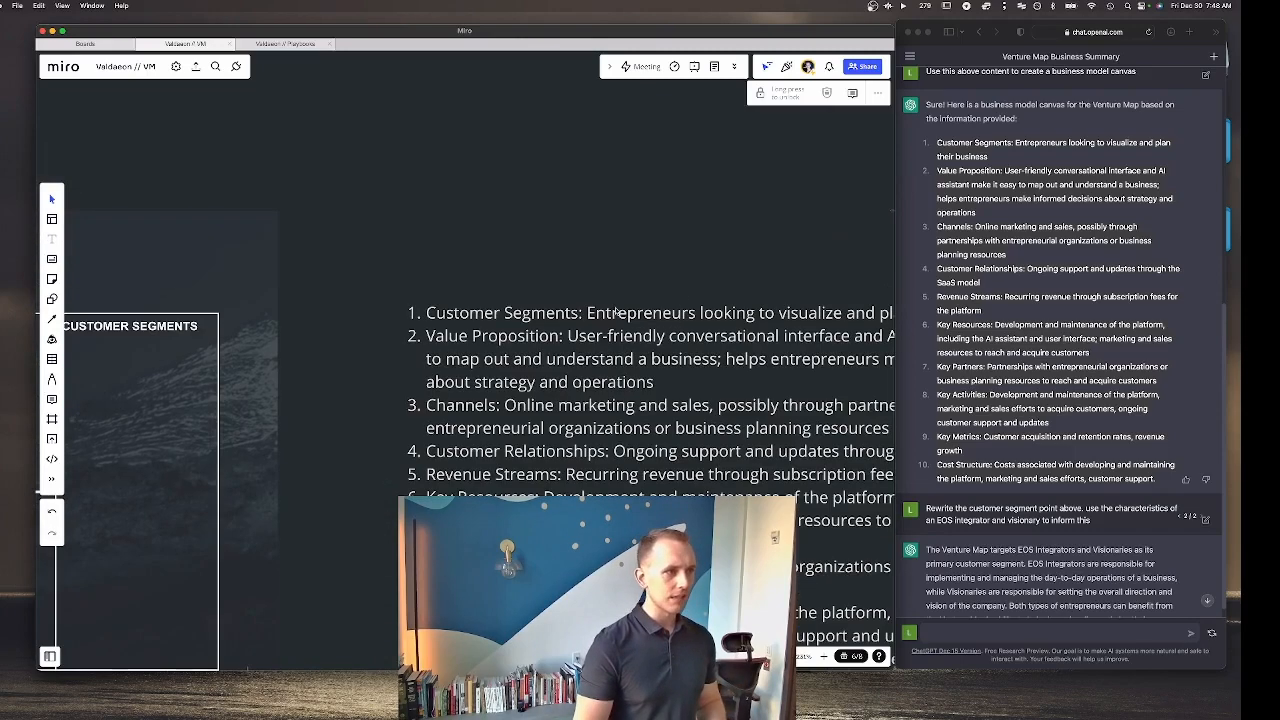
pyautogui.doubleClick(617, 313)
pyautogui.moveTo(587, 313); pyautogui.dragTo(979, 311)
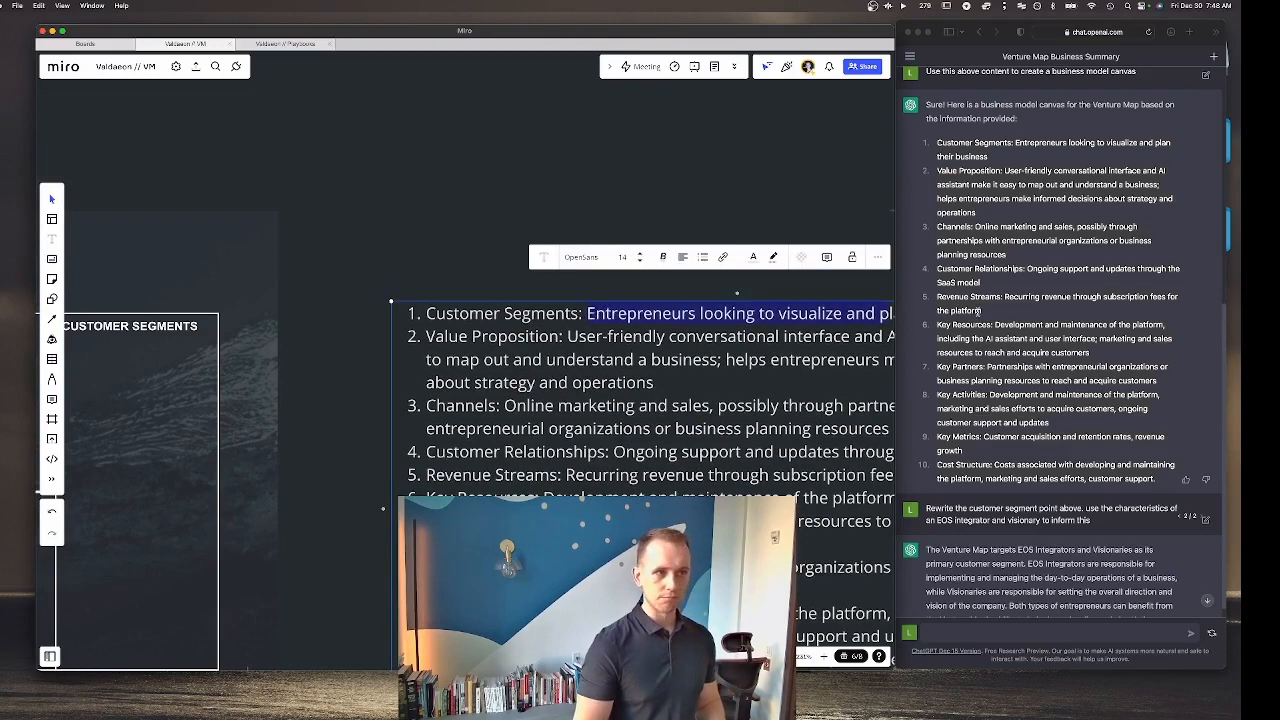
pyautogui.hscroll(5, 880, 315)
pyautogui.click(820, 334)
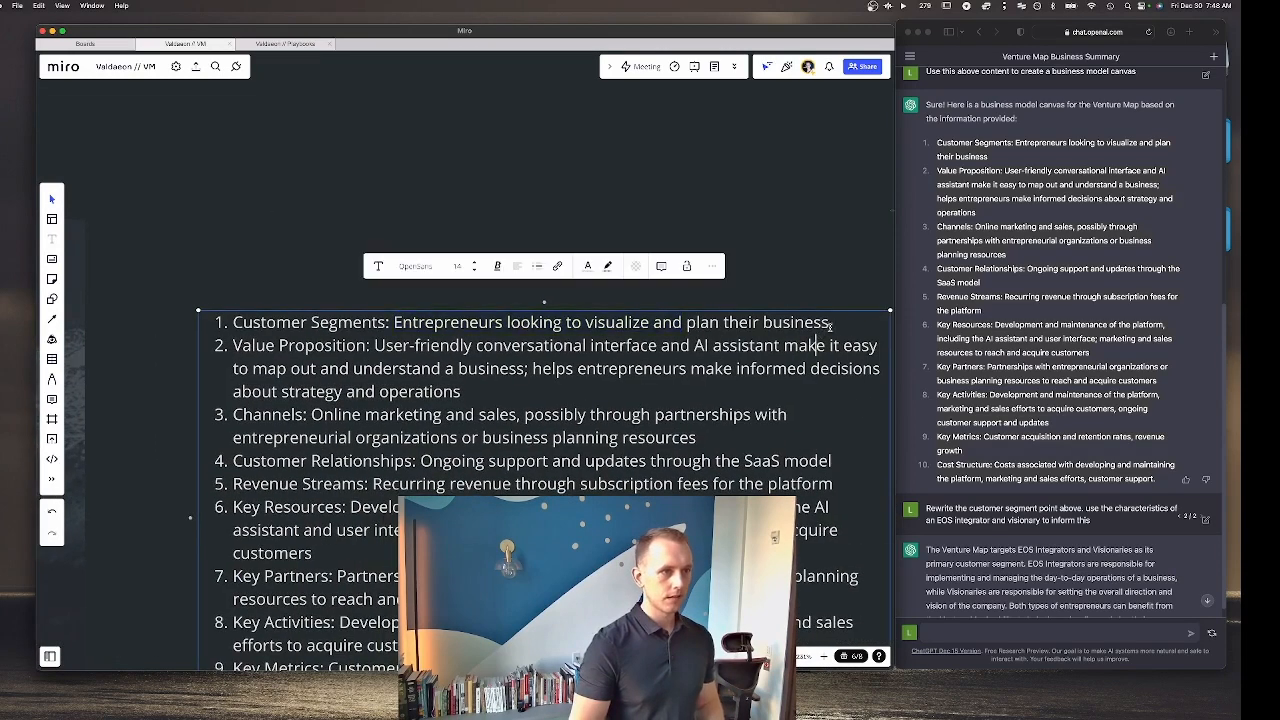
pyautogui.moveTo(849, 318); pyautogui.dragTo(602, 323)
pyautogui.click(396, 322)
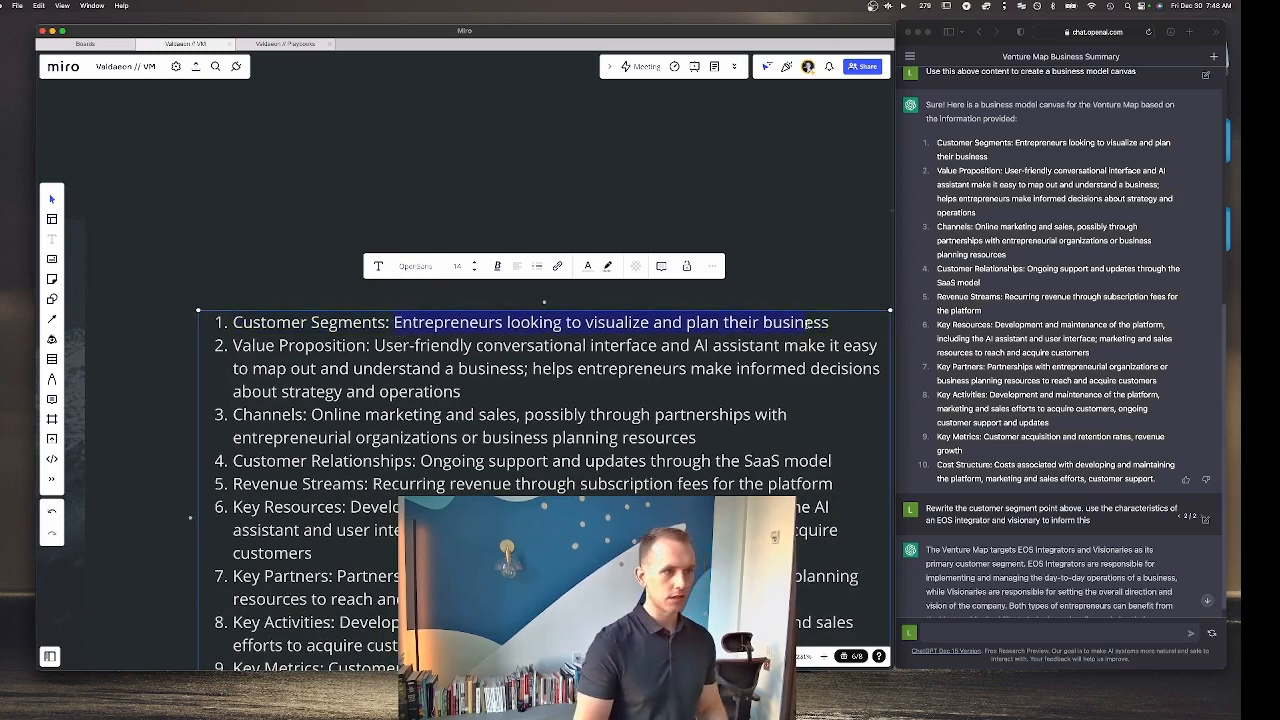
pyautogui.moveTo(807, 324); pyautogui.dragTo(835, 324)
pyautogui.press('super+c')
# Step: Paste the copied customer segment text into the black sticky note and move the note into the Customer Segments section
pyautogui.hscroll(-13, 372, 150)
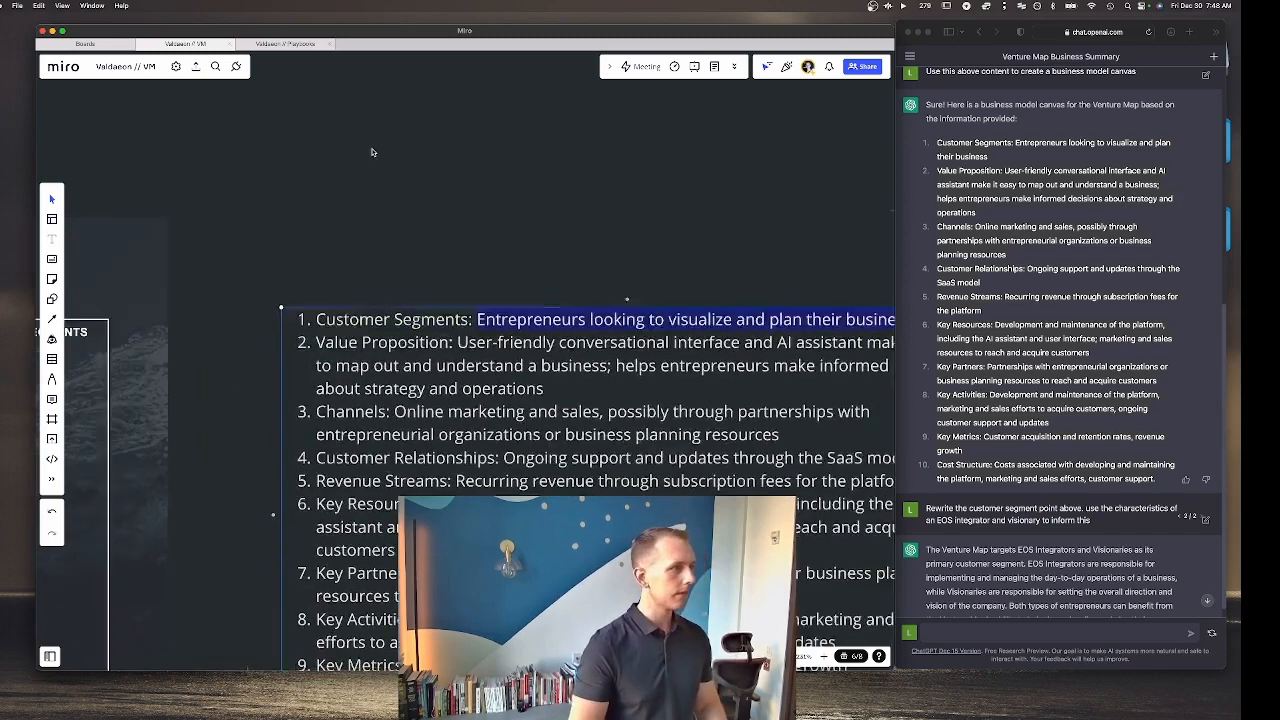
pyautogui.doubleClick(610, 327)
pyautogui.press('super+v')
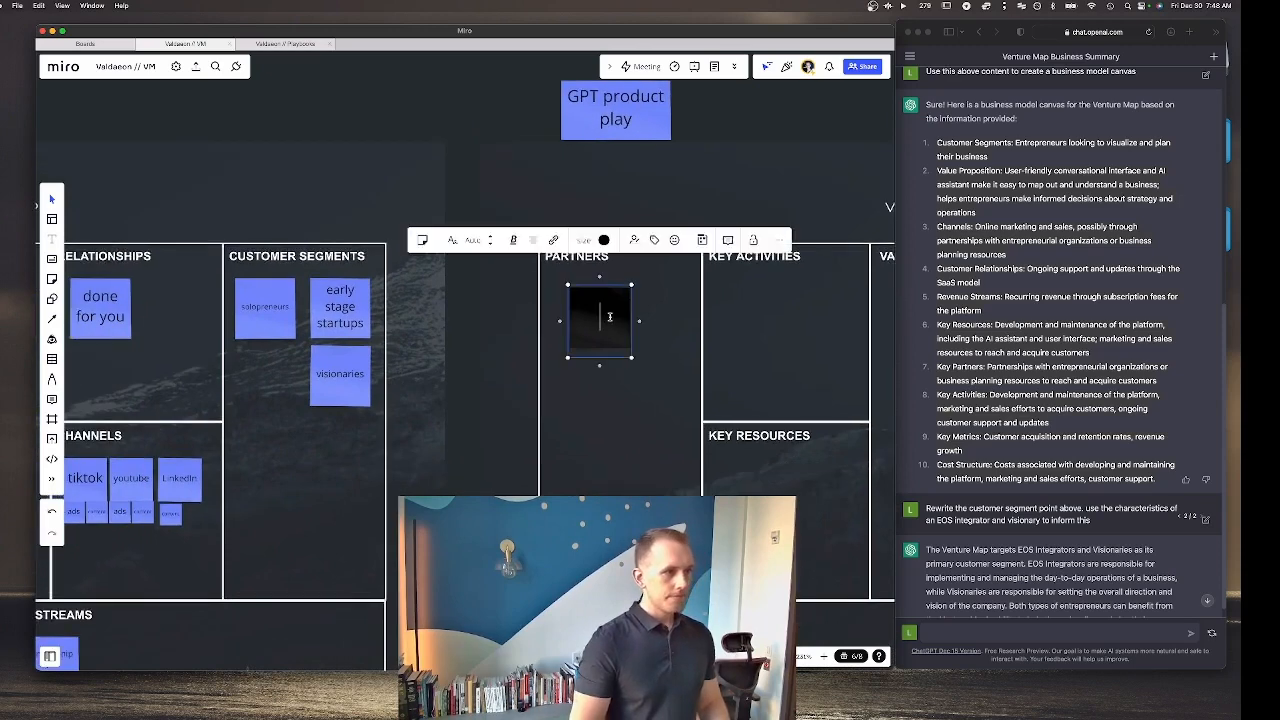
pyautogui.scroll(-6, 474, 491)
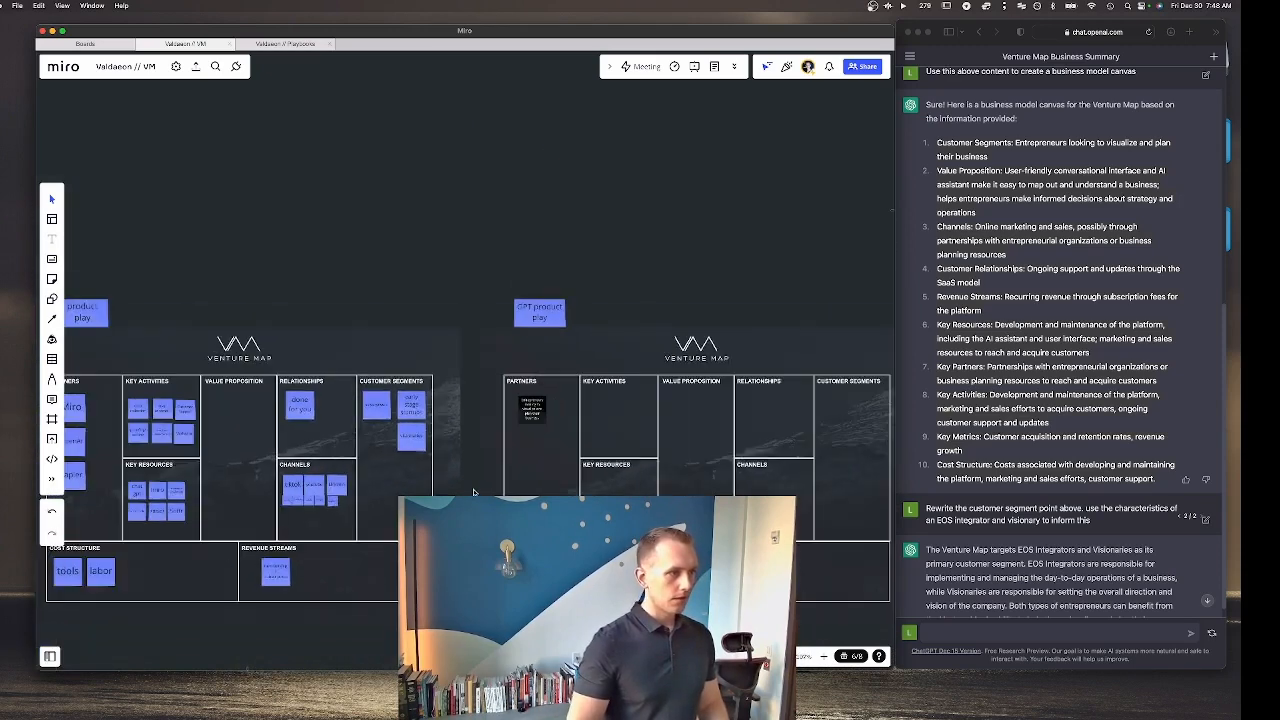
pyautogui.moveTo(535, 414); pyautogui.dragTo(856, 418)
pyautogui.hscroll(10, 856, 418)
pyautogui.scroll(-2, 856, 418)
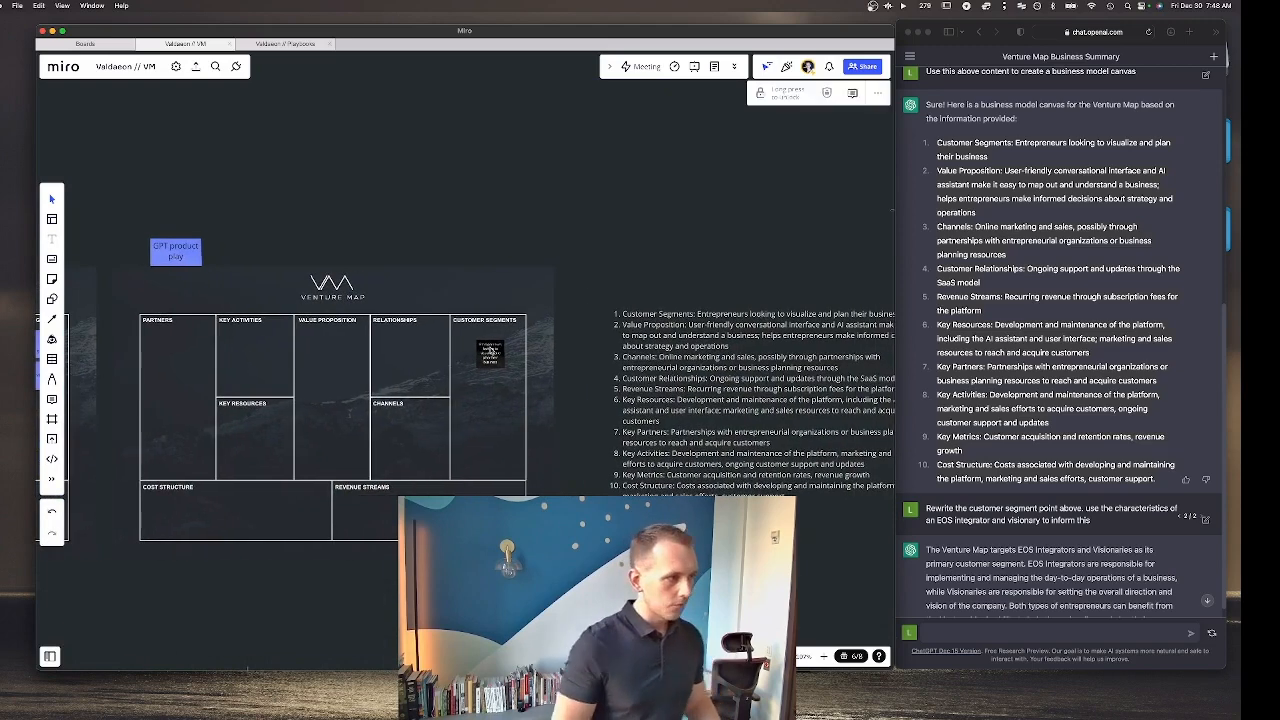
# Step: Duplicate the black Customer Segments note directly below itself and clear the copy's text
pyautogui.click(490, 350)
pyautogui.moveTo(490, 350); pyautogui.dragTo(487, 410)
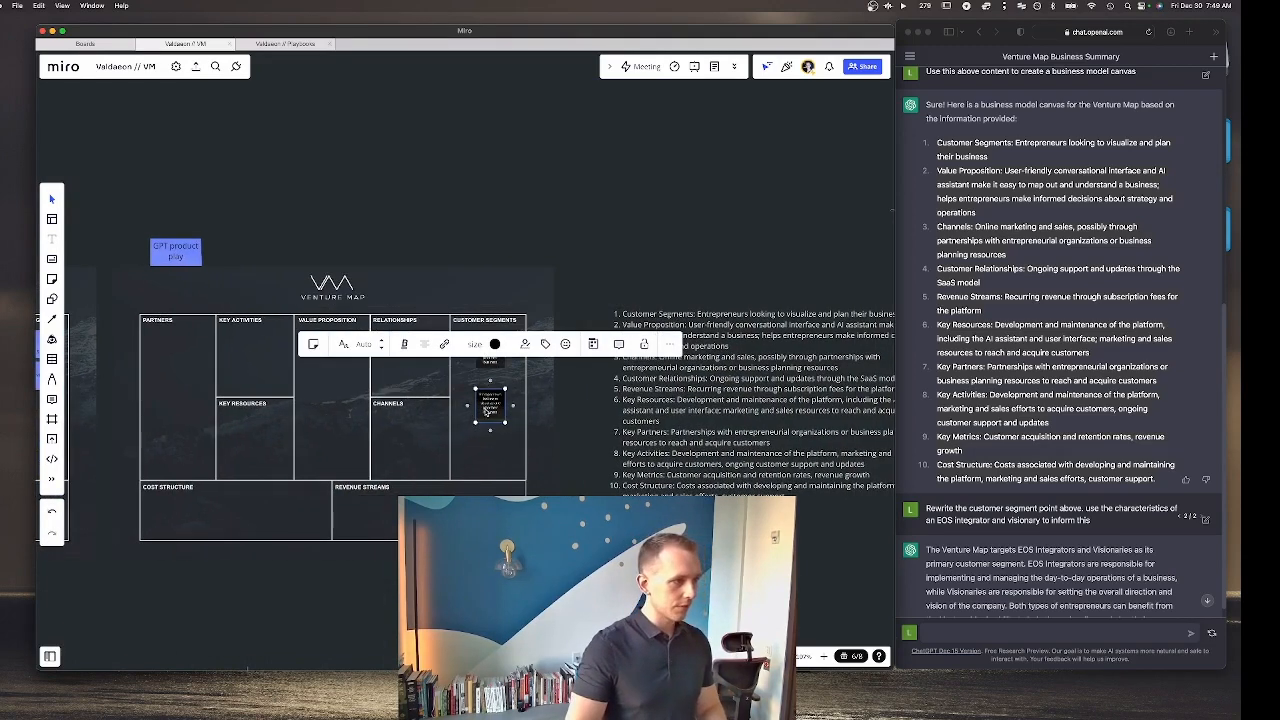
pyautogui.doubleClick(487, 411)
pyautogui.press('BackSpace')
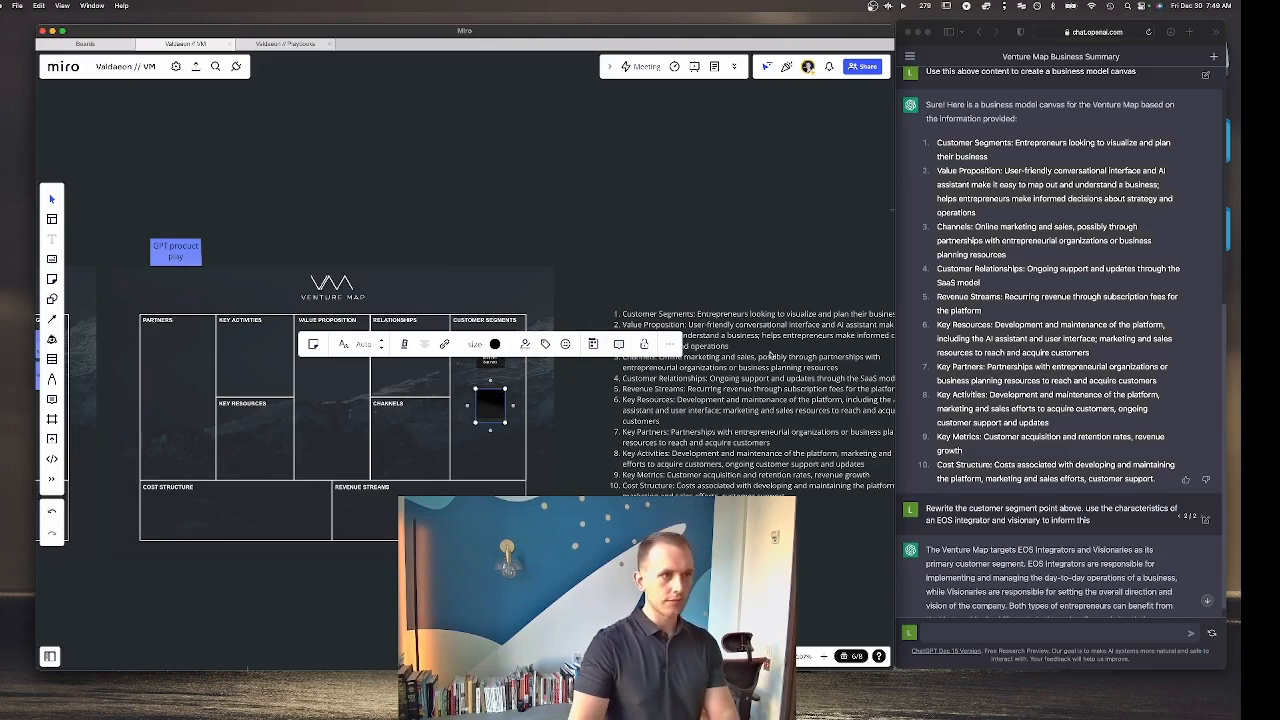
# Step: Cut the Value Proposition description from the list into the blank black note and move that note to the Value Proposition section
pyautogui.hscroll(2, 772, 355)
pyautogui.doubleClick(600, 310)
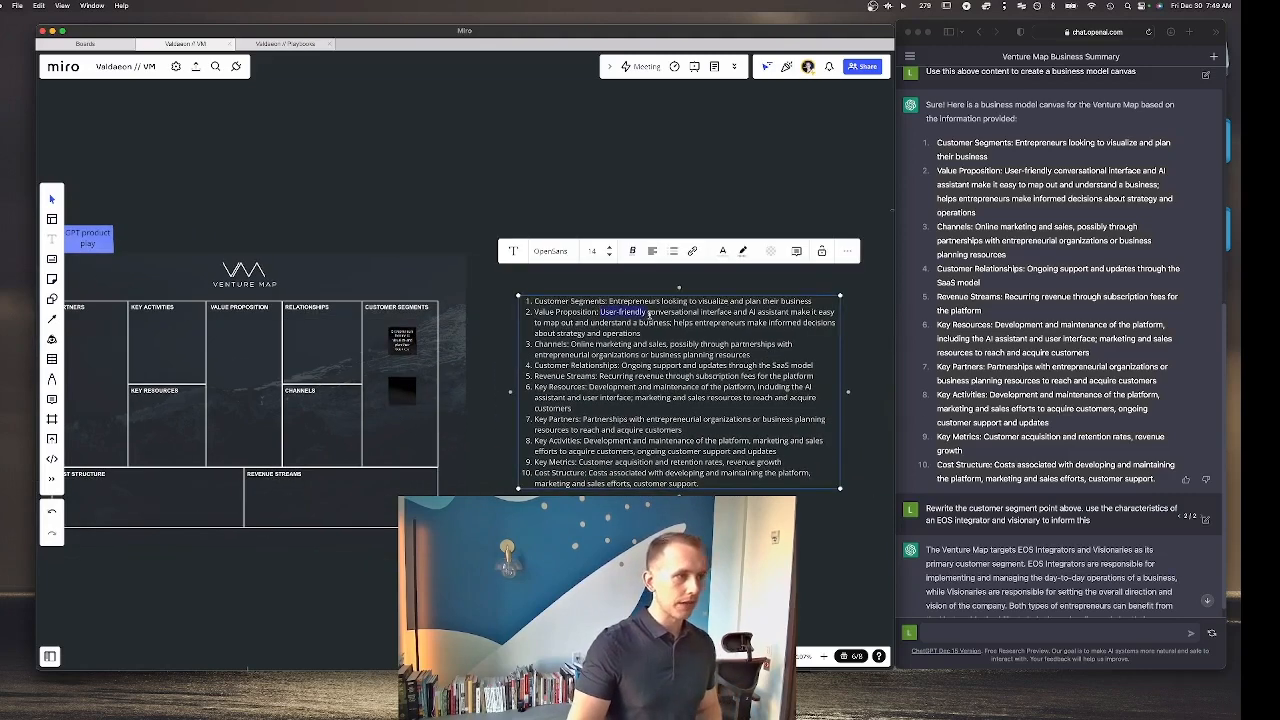
pyautogui.moveTo(650, 316); pyautogui.dragTo(688, 323)
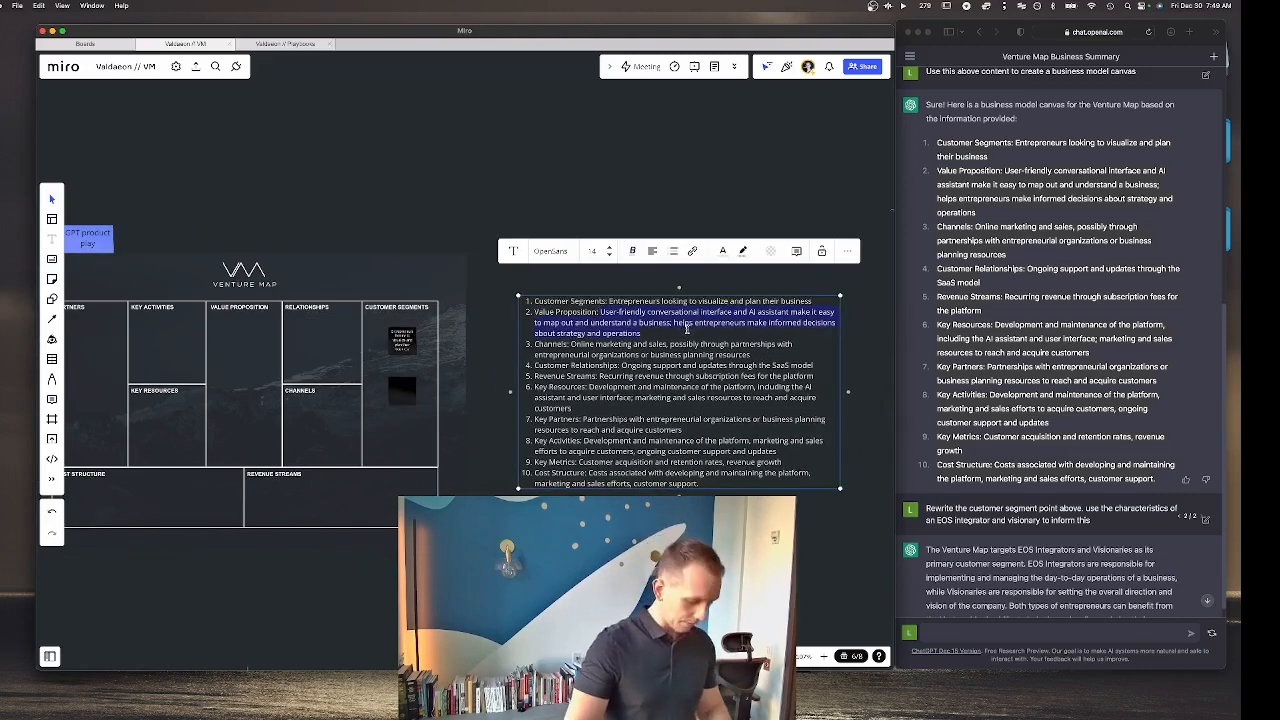
pyautogui.press('cmd+x')
pyautogui.click(405, 385)
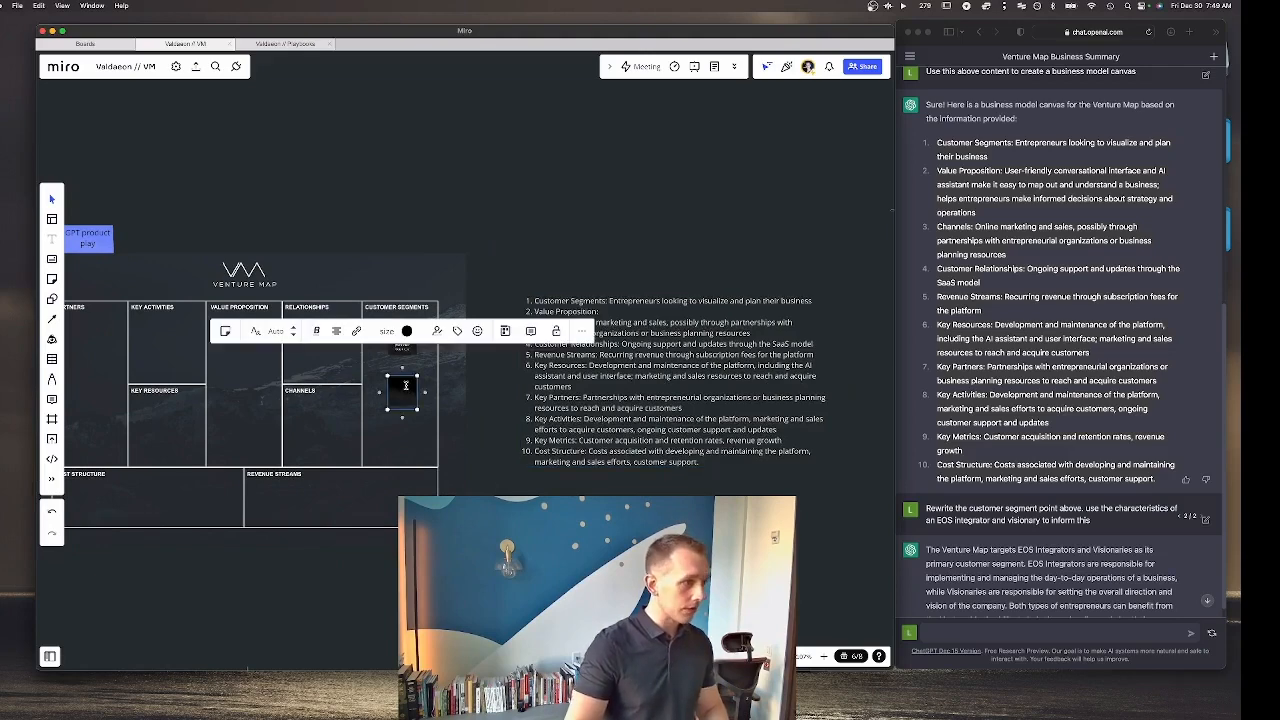
pyautogui.press('cmd+v')
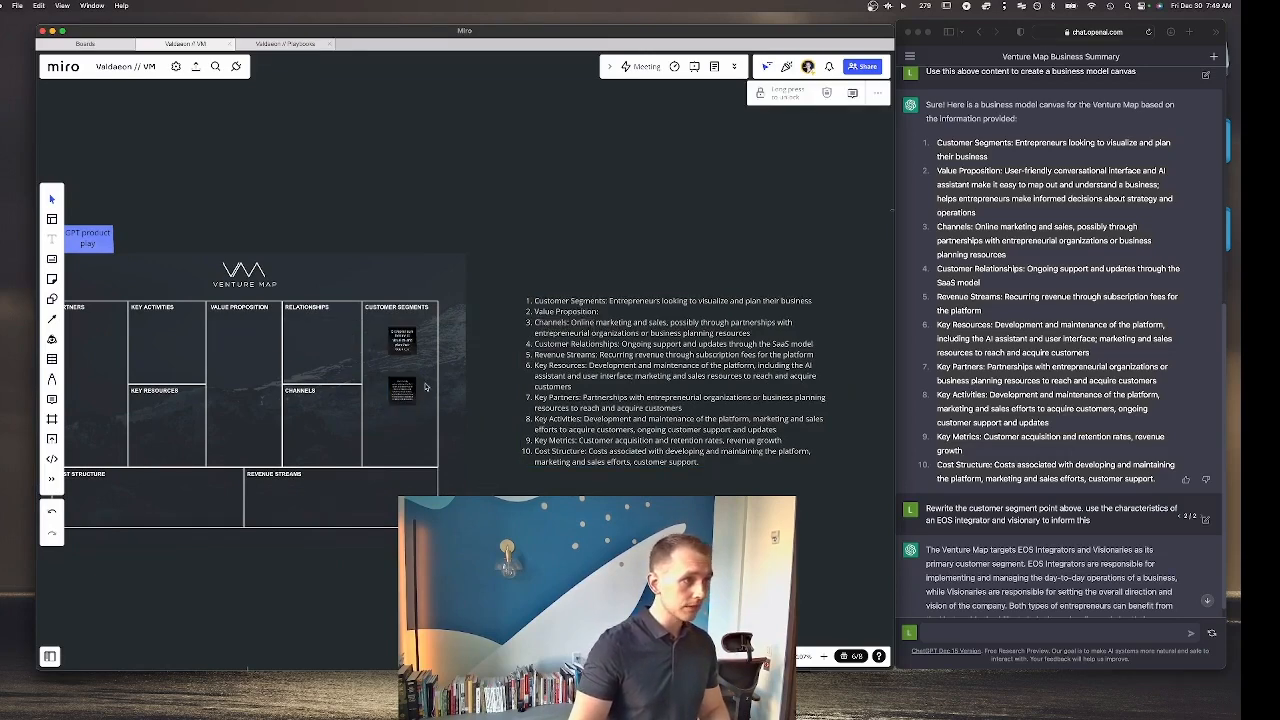
pyautogui.moveTo(401, 392); pyautogui.dragTo(244, 345)
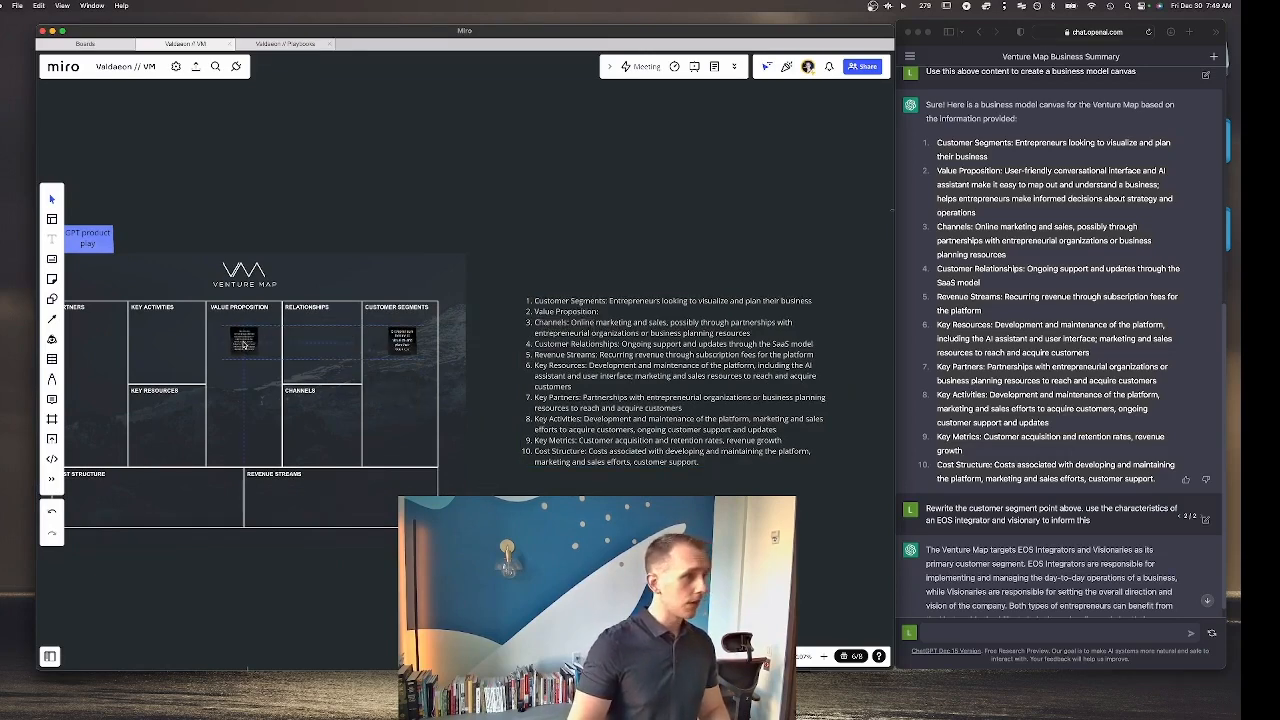
# Step: Cut the Channels description from the list into a duplicate of the Value Proposition note and place it in the Channels section
pyautogui.click(568, 328)
pyautogui.click(781, 333)
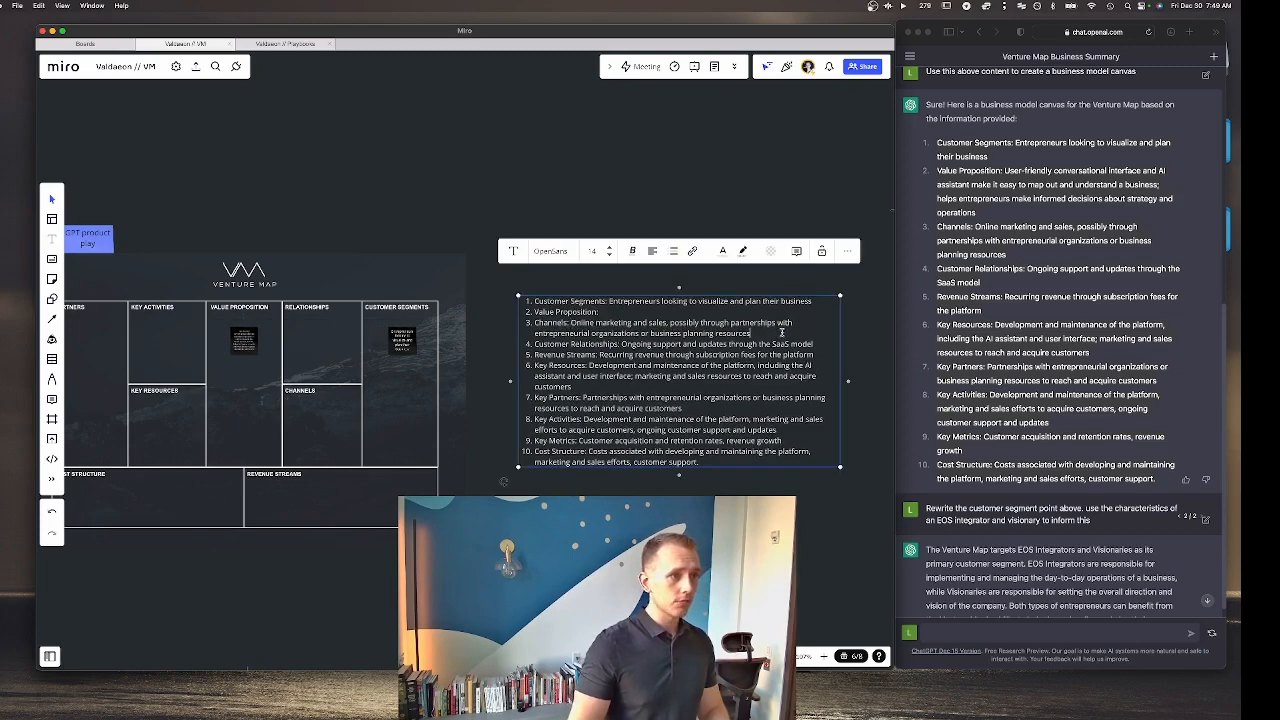
pyautogui.moveTo(783, 333); pyautogui.dragTo(572, 319)
pyautogui.press('super+x')
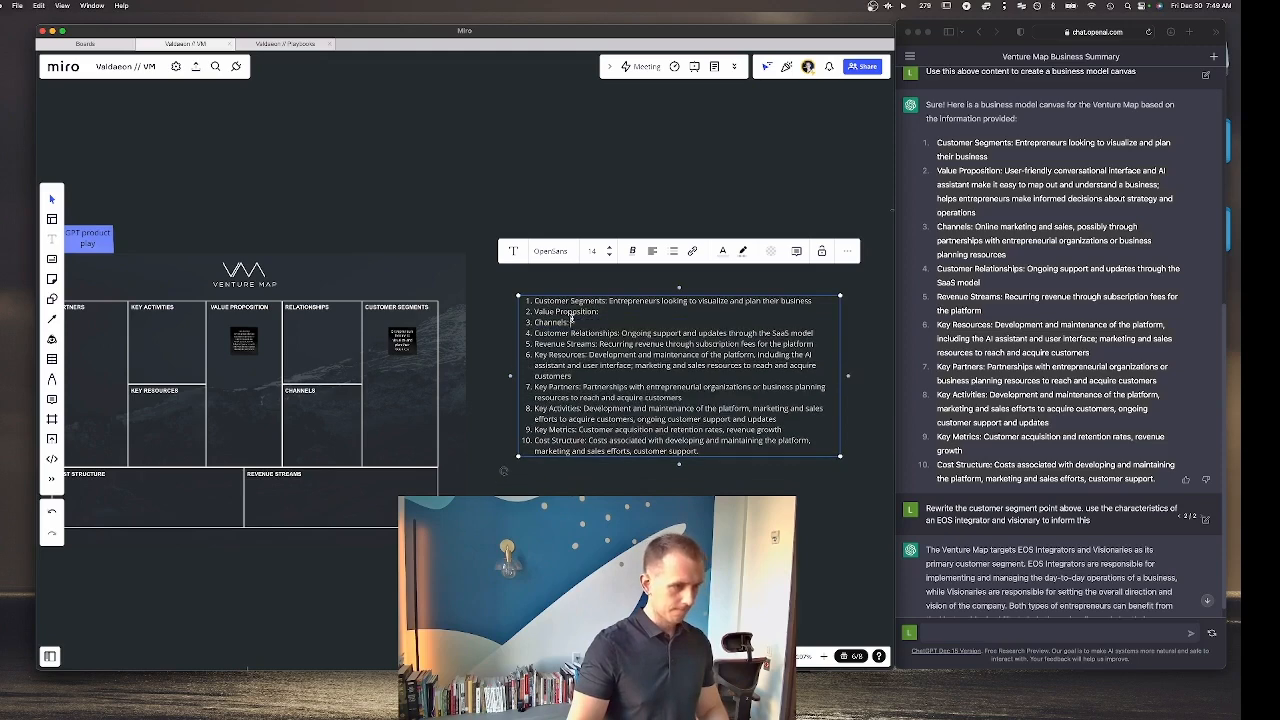
pyautogui.click(240, 346)
pyautogui.click(244, 366)
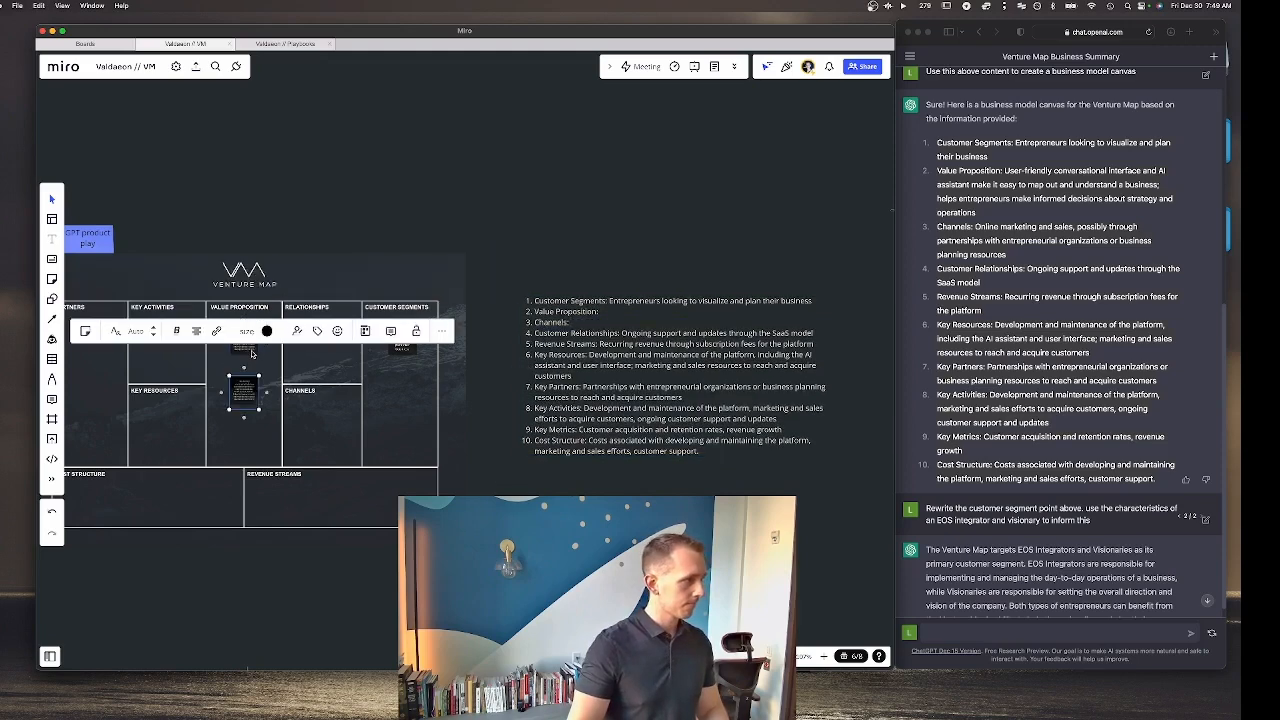
pyautogui.press('super+v')
pyautogui.moveTo(257, 408); pyautogui.dragTo(318, 428)
# Step: Move the text list closer to the canvas and transfer its Customer Relationships description to a duplicated black note in Relationships
pyautogui.hscroll(-1, 318, 428)
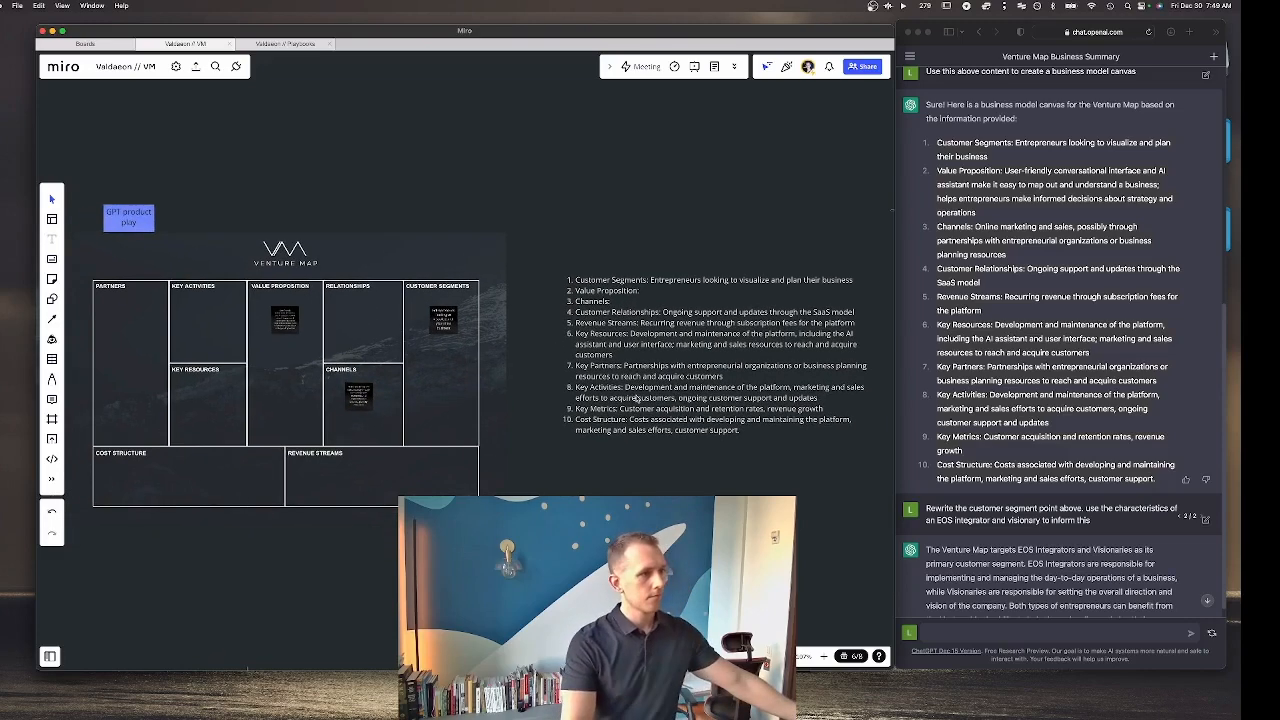
pyautogui.moveTo(719, 395); pyautogui.dragTo(669, 390)
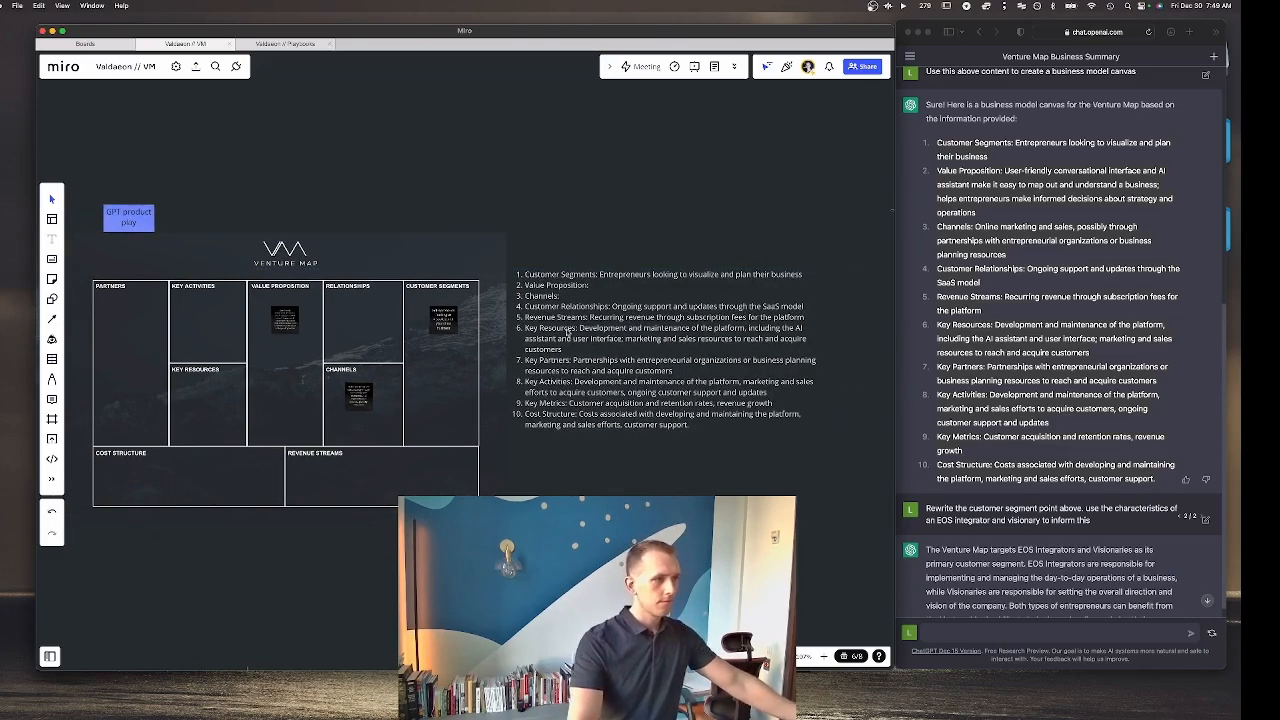
pyautogui.click(622, 307)
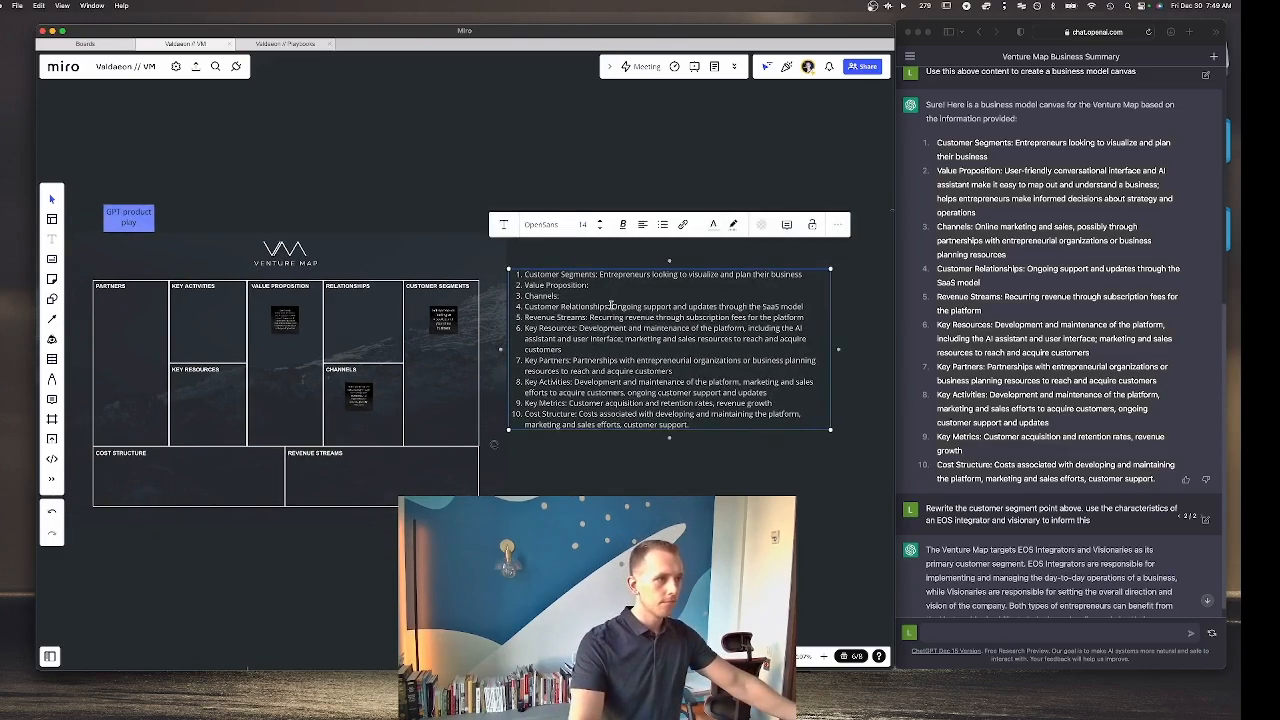
pyautogui.moveTo(612, 306); pyautogui.dragTo(810, 307)
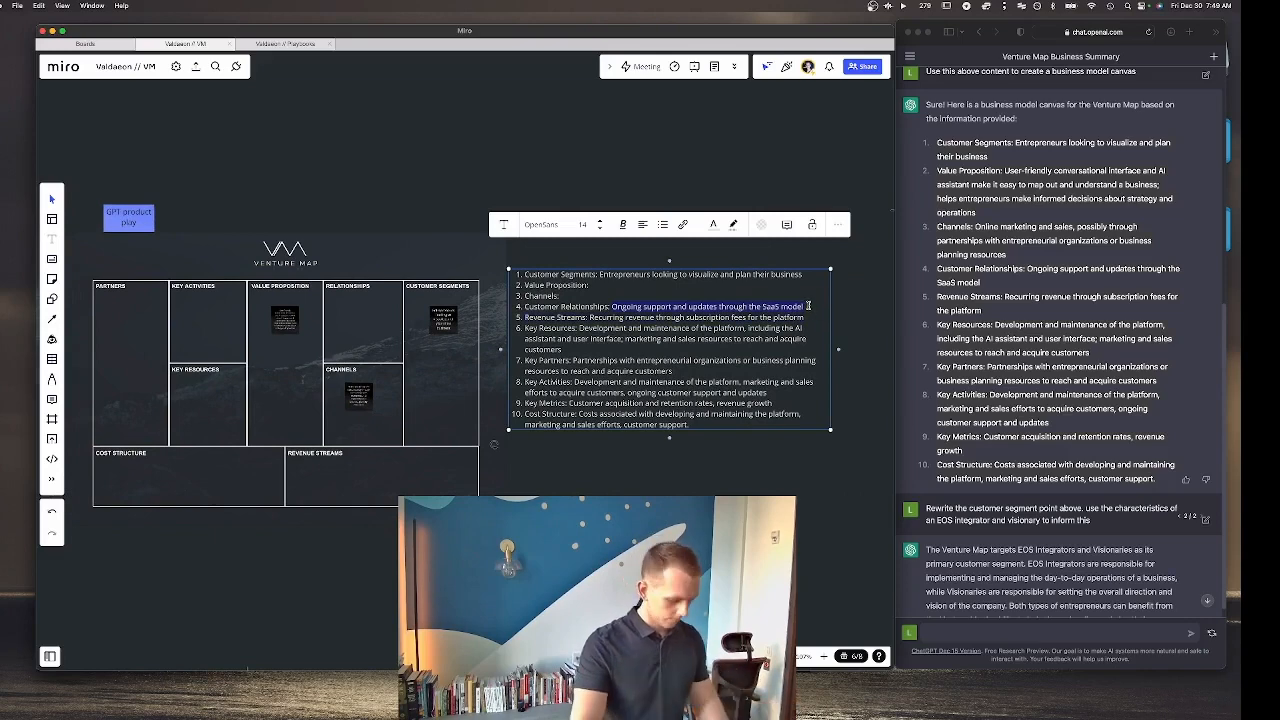
pyautogui.press('BackSpace')
pyautogui.click(365, 394)
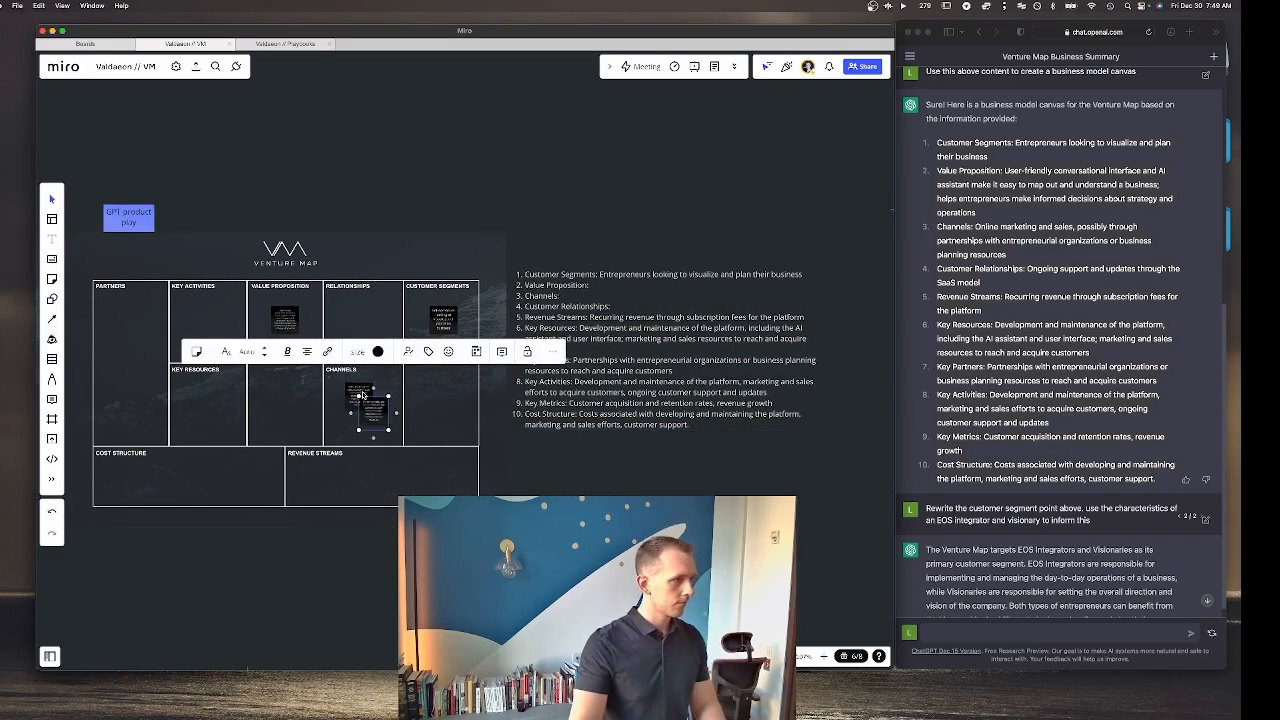
pyautogui.moveTo(377, 411); pyautogui.dragTo(359, 312)
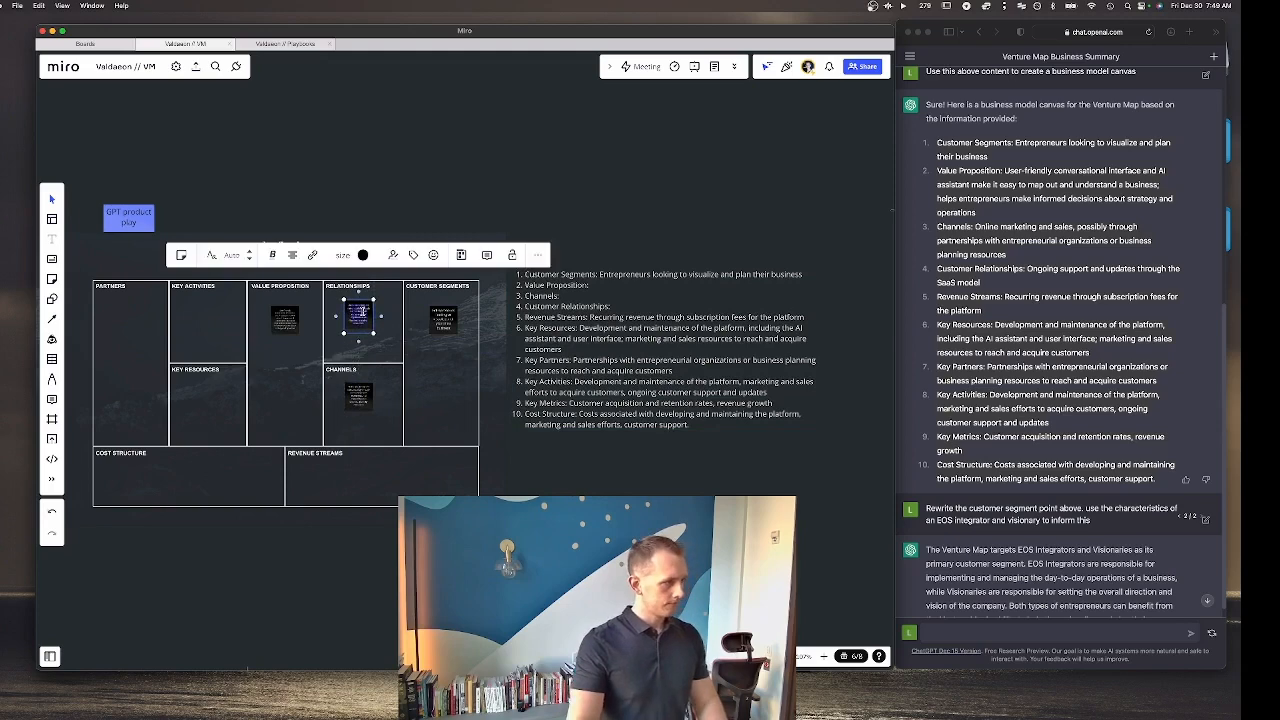
pyautogui.press('super+v')
pyautogui.click(492, 332)
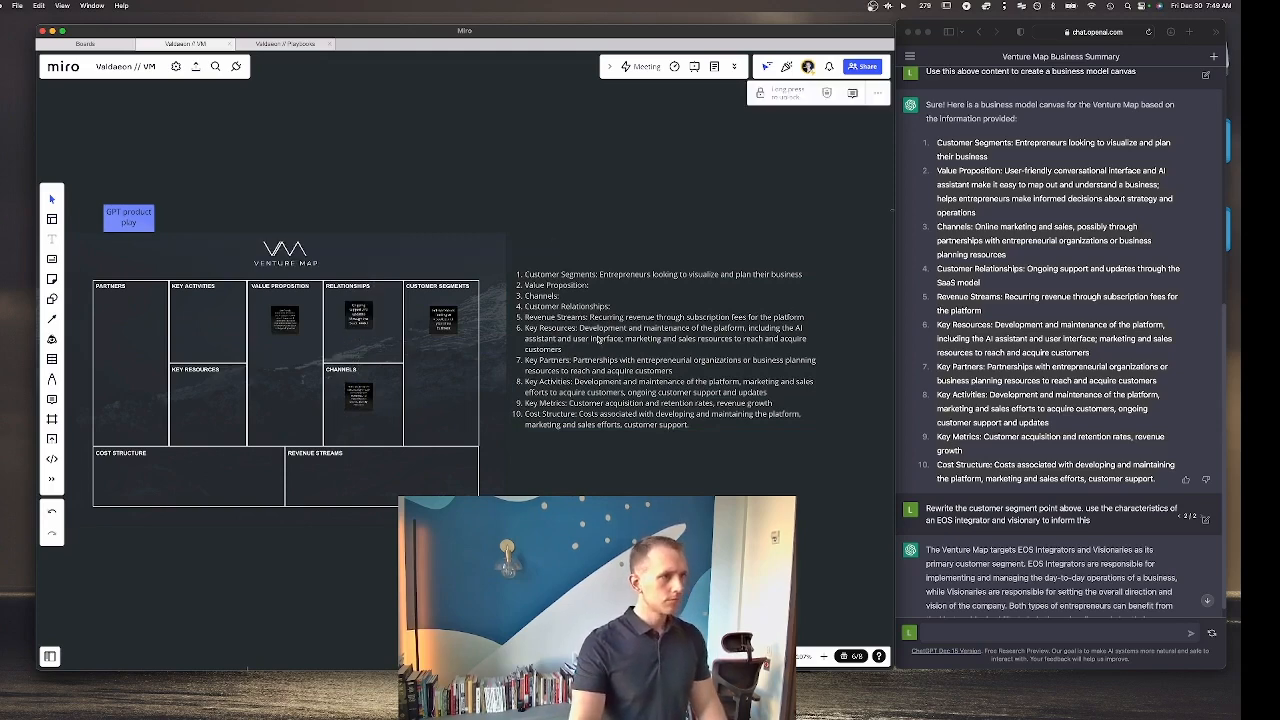
# Step: Cut the Revenue Streams description from the list into a duplicate of the Channels note and place it in the Revenue Streams section
pyautogui.click(597, 323)
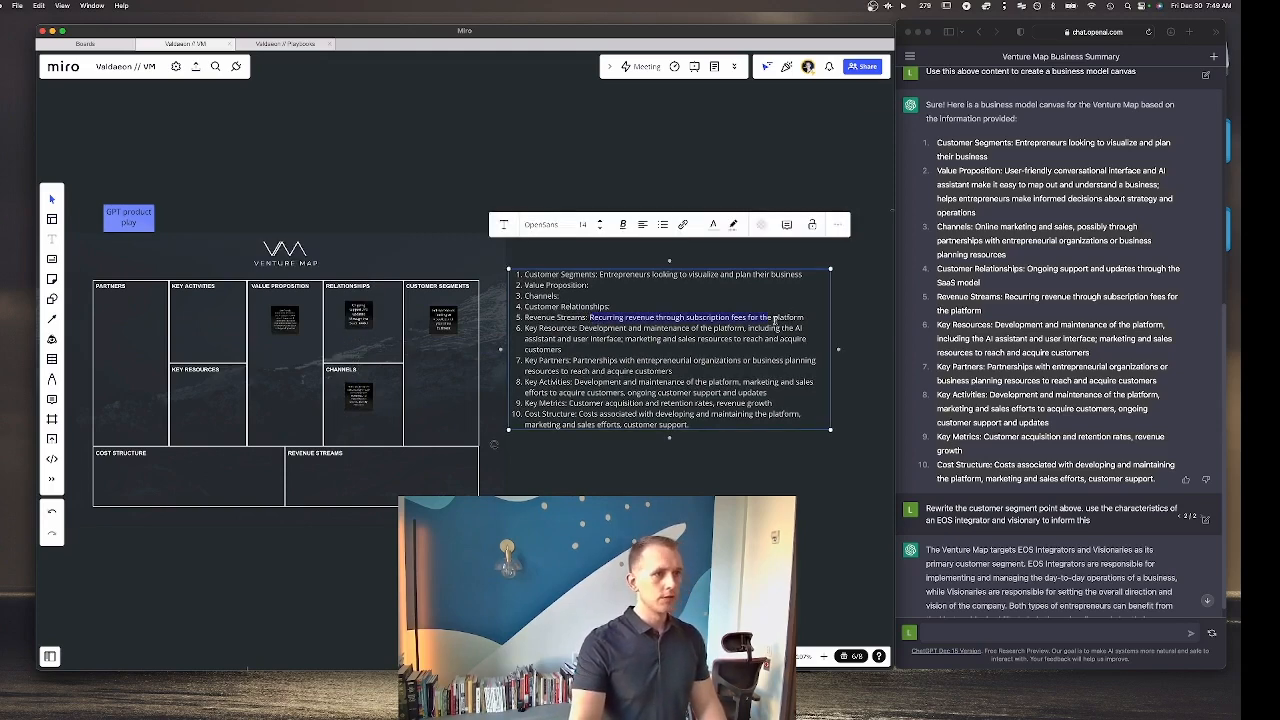
pyautogui.moveTo(774, 319); pyautogui.dragTo(821, 321)
pyautogui.press('super+x')
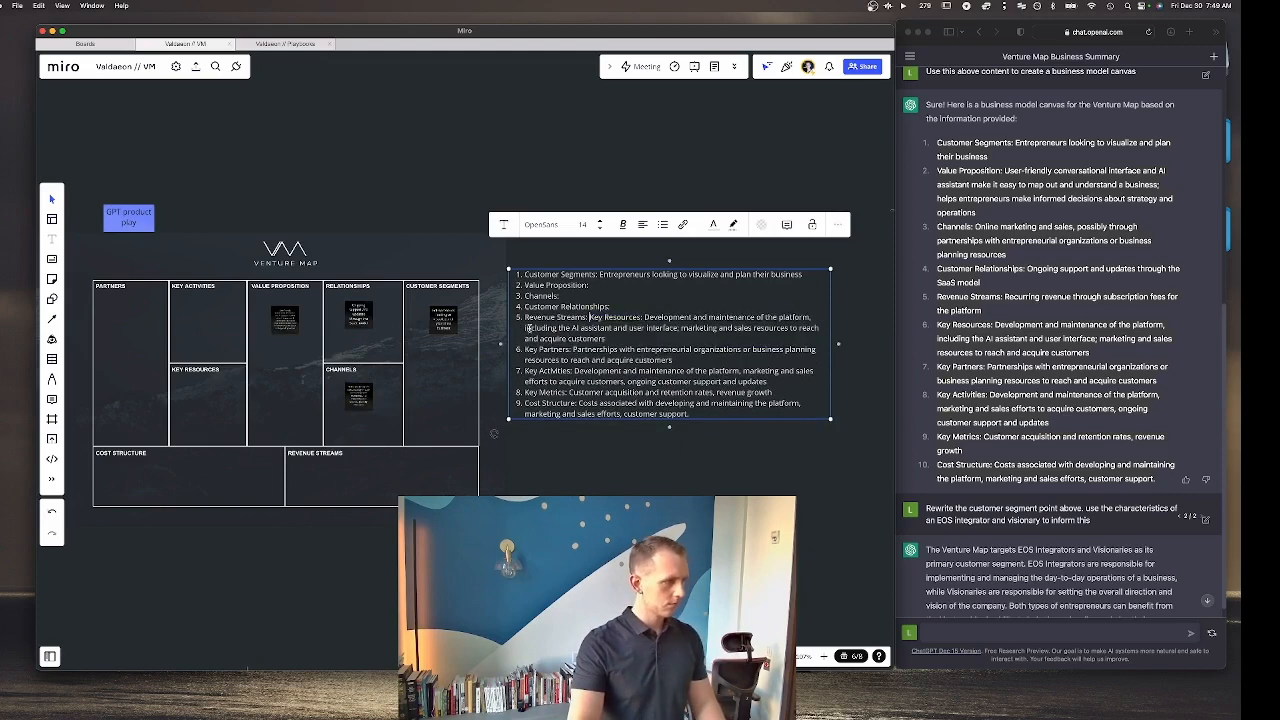
pyautogui.click(363, 401)
pyautogui.press('super+v')
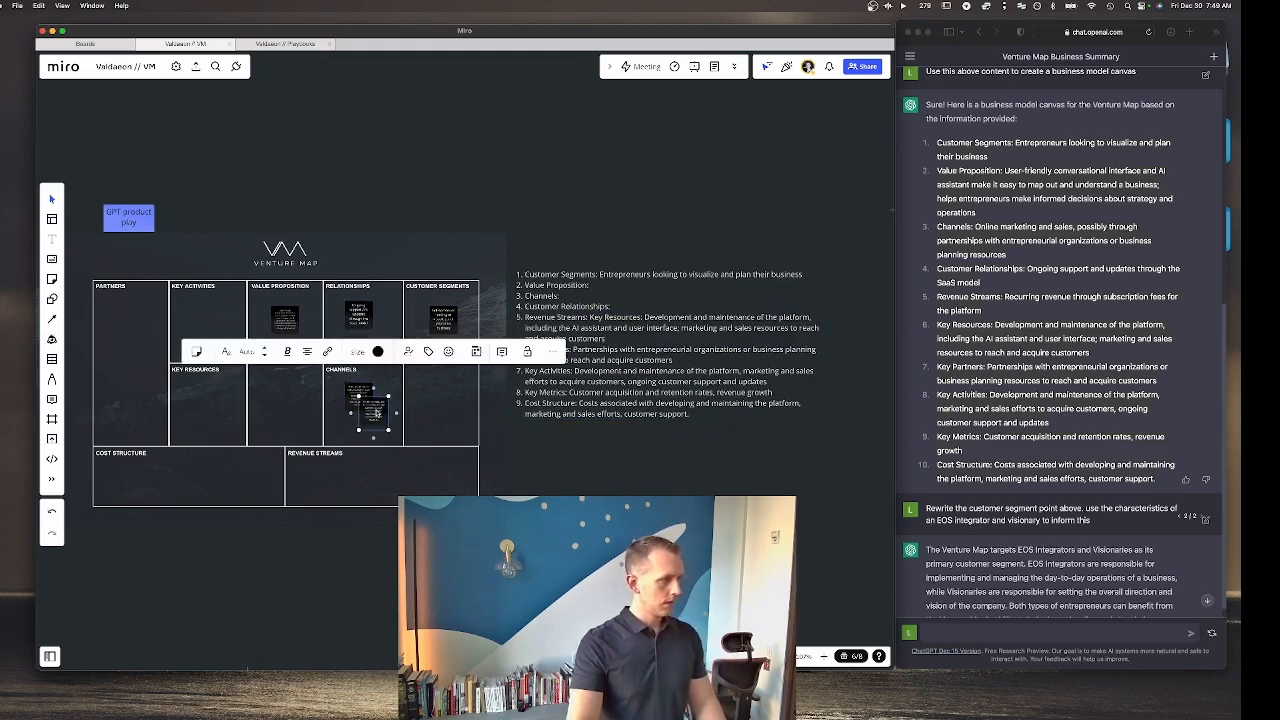
pyautogui.moveTo(377, 413); pyautogui.dragTo(369, 477)
pyautogui.press('super+v')
pyautogui.click(711, 483)
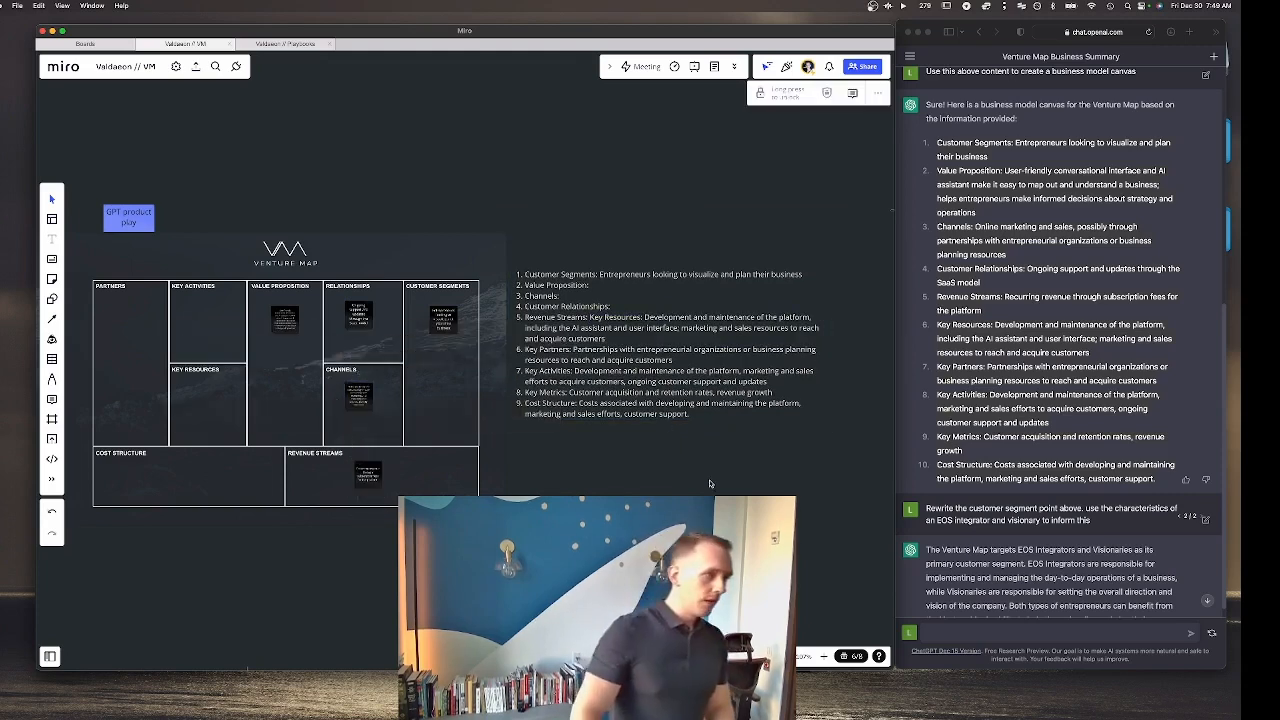
# Step: Cut the Key Resources entry merged into the list's Revenue Streams line and replace the Revenue Streams note's text with it
pyautogui.click(632, 358)
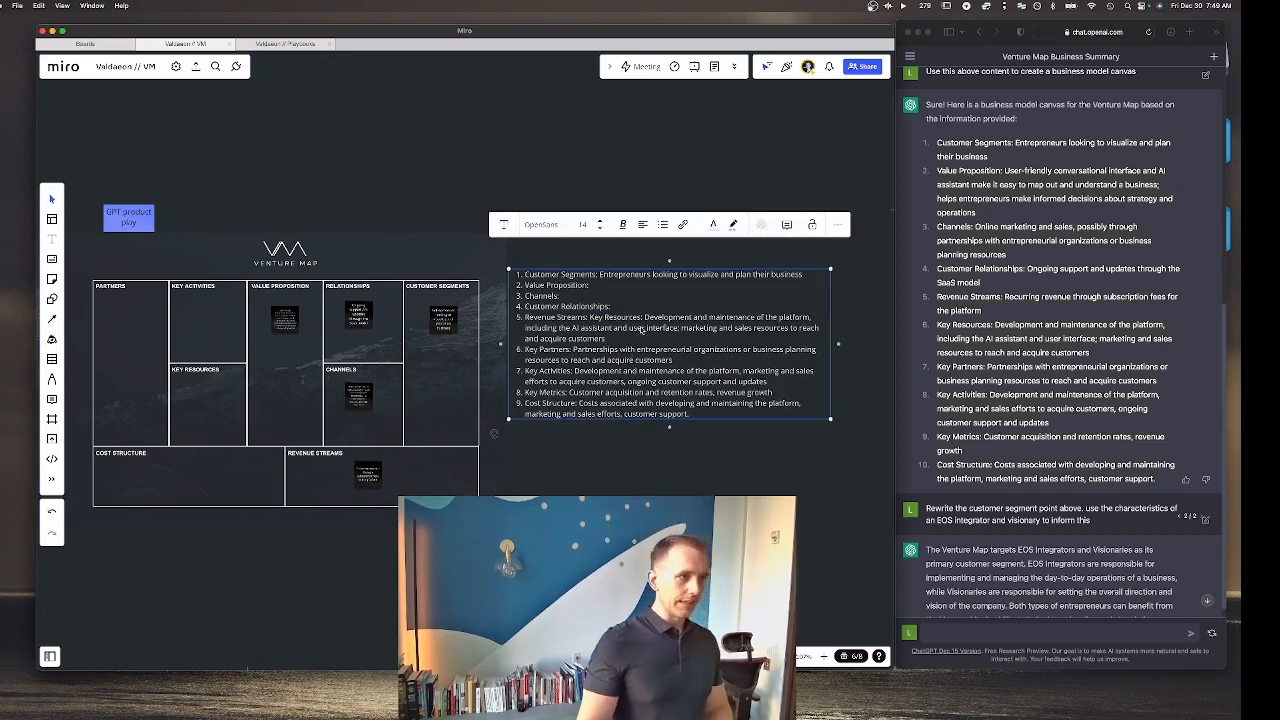
pyautogui.scroll(3, 398, 539)
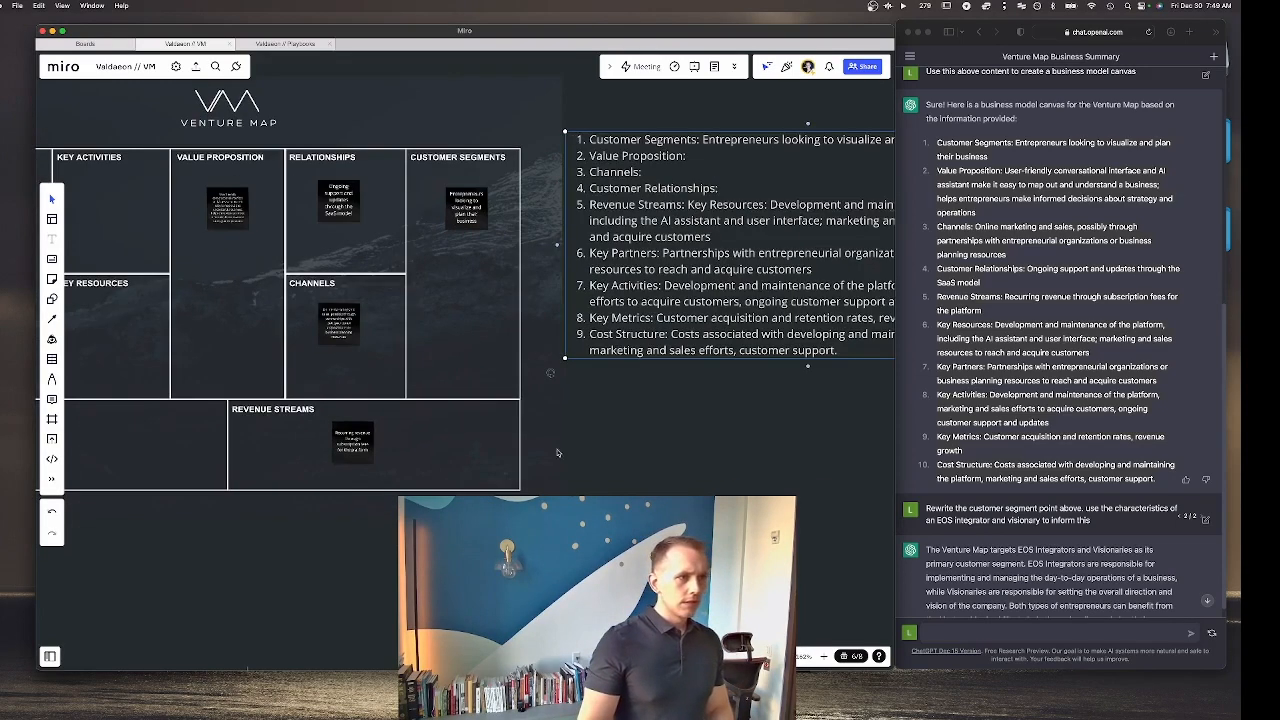
pyautogui.hscroll(5, 585, 458)
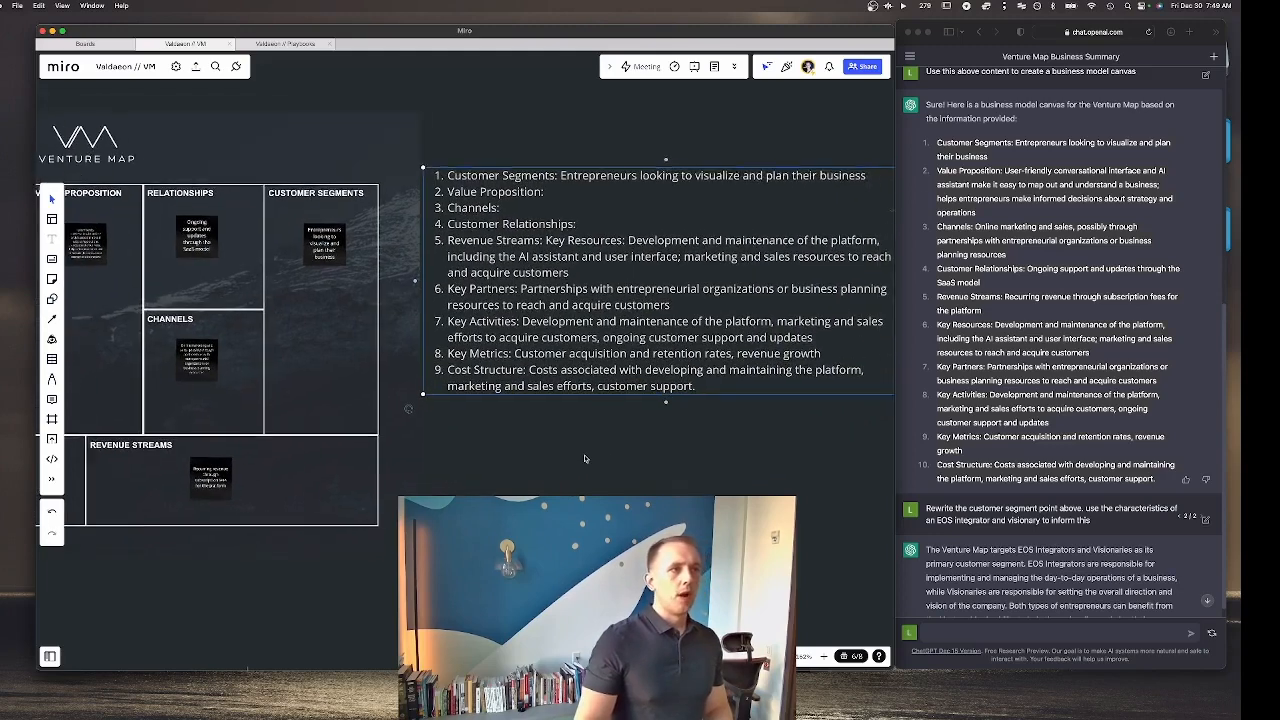
pyautogui.doubleClick(616, 248)
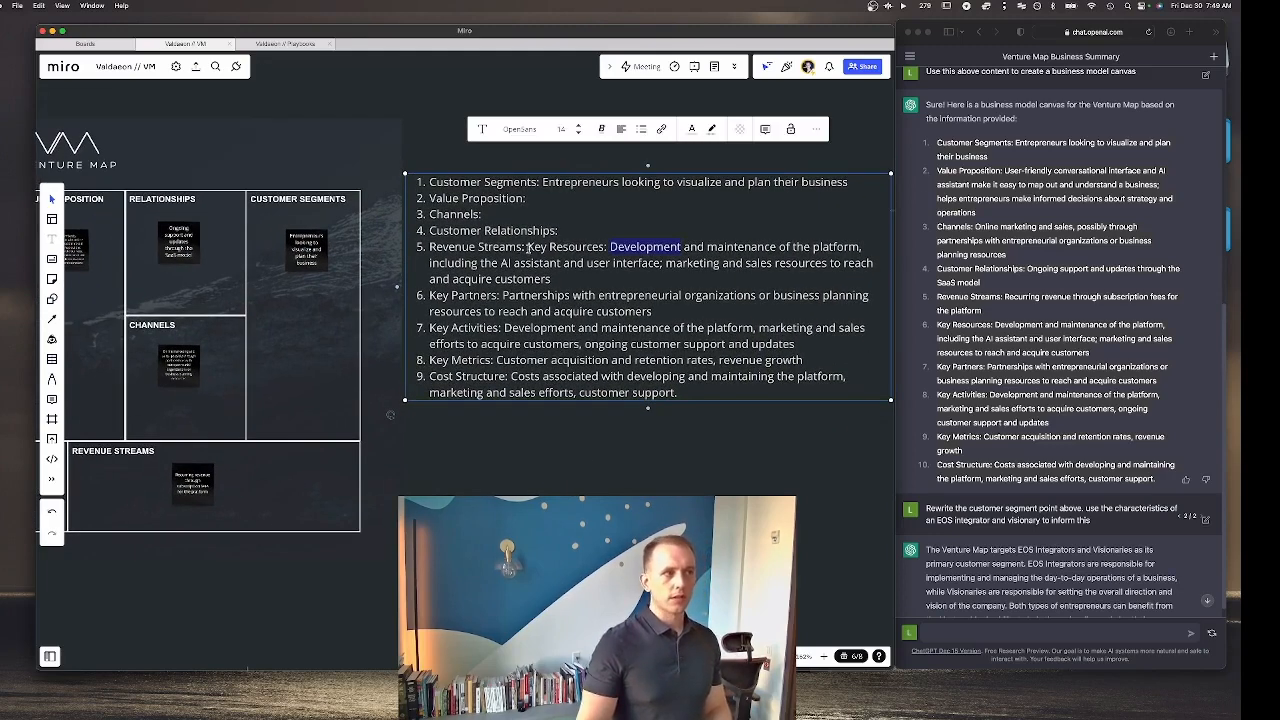
pyautogui.moveTo(527, 247); pyautogui.dragTo(616, 263)
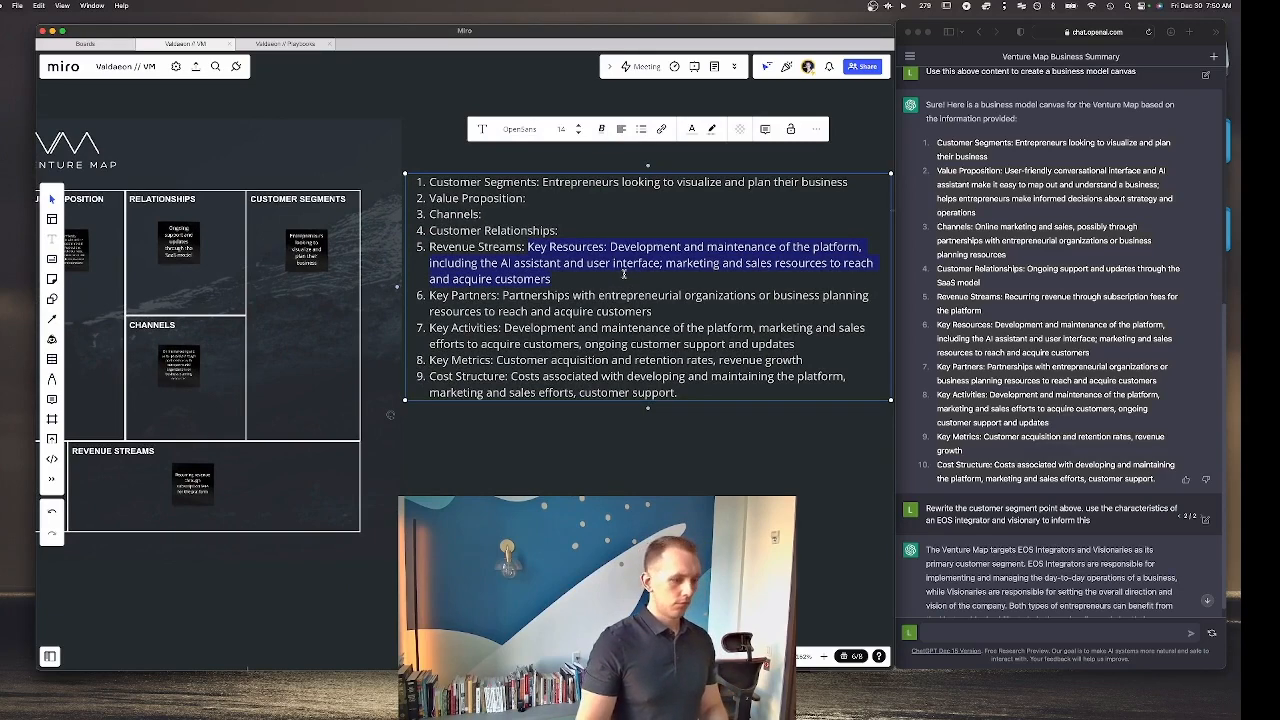
pyautogui.press('BackSpace')
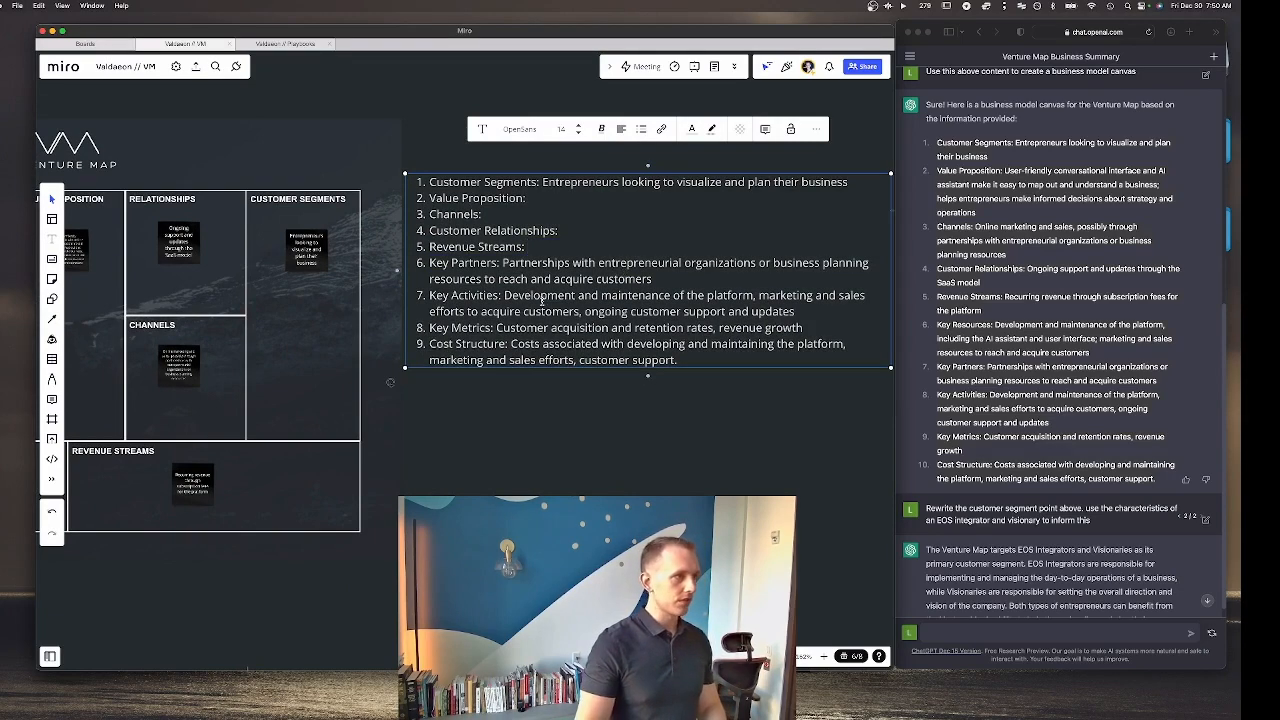
pyautogui.click(204, 490)
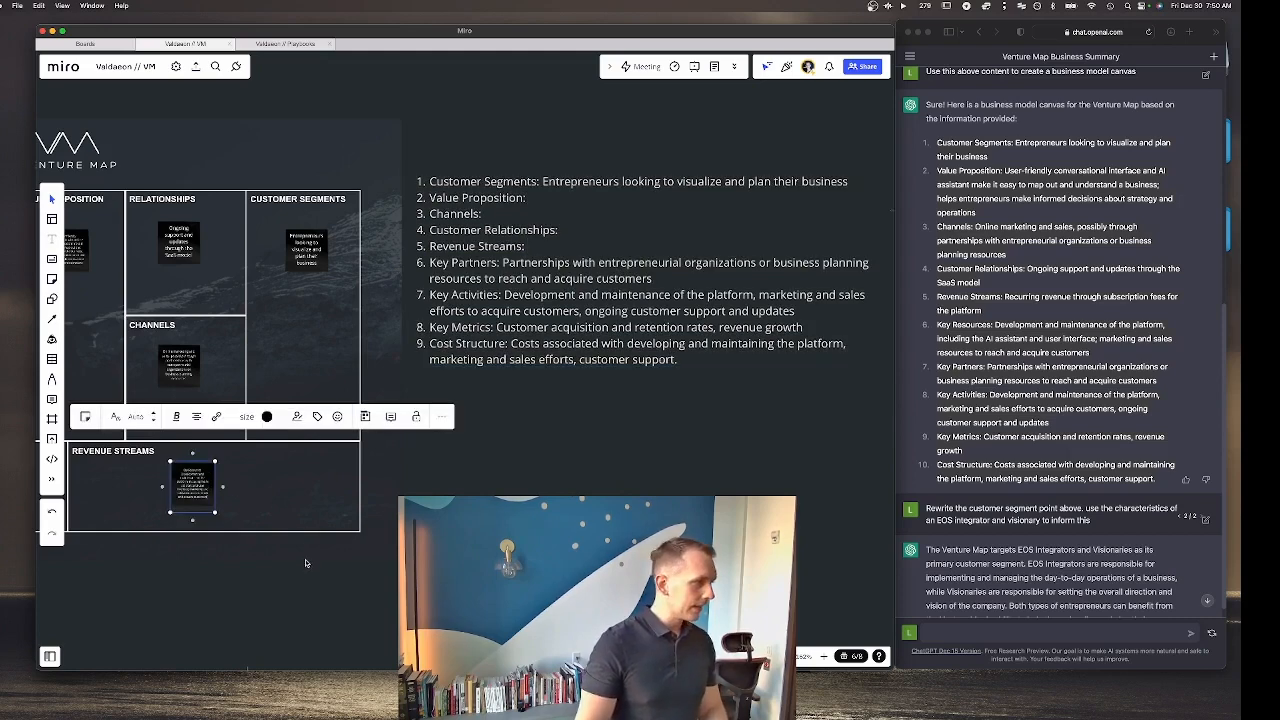
pyautogui.click(218, 528)
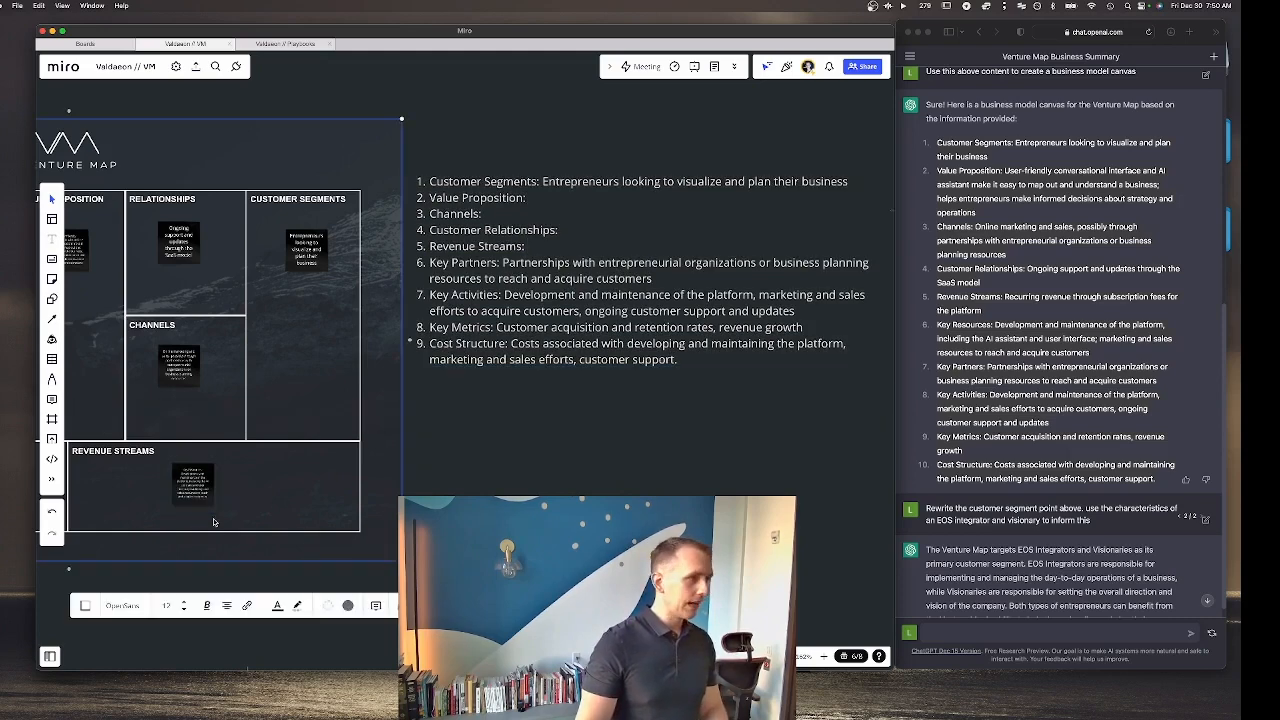
# Step: Cut the Key Activities description from the list into a duplicate of the Value Proposition note and place it in the Key Activities section
pyautogui.click(603, 294)
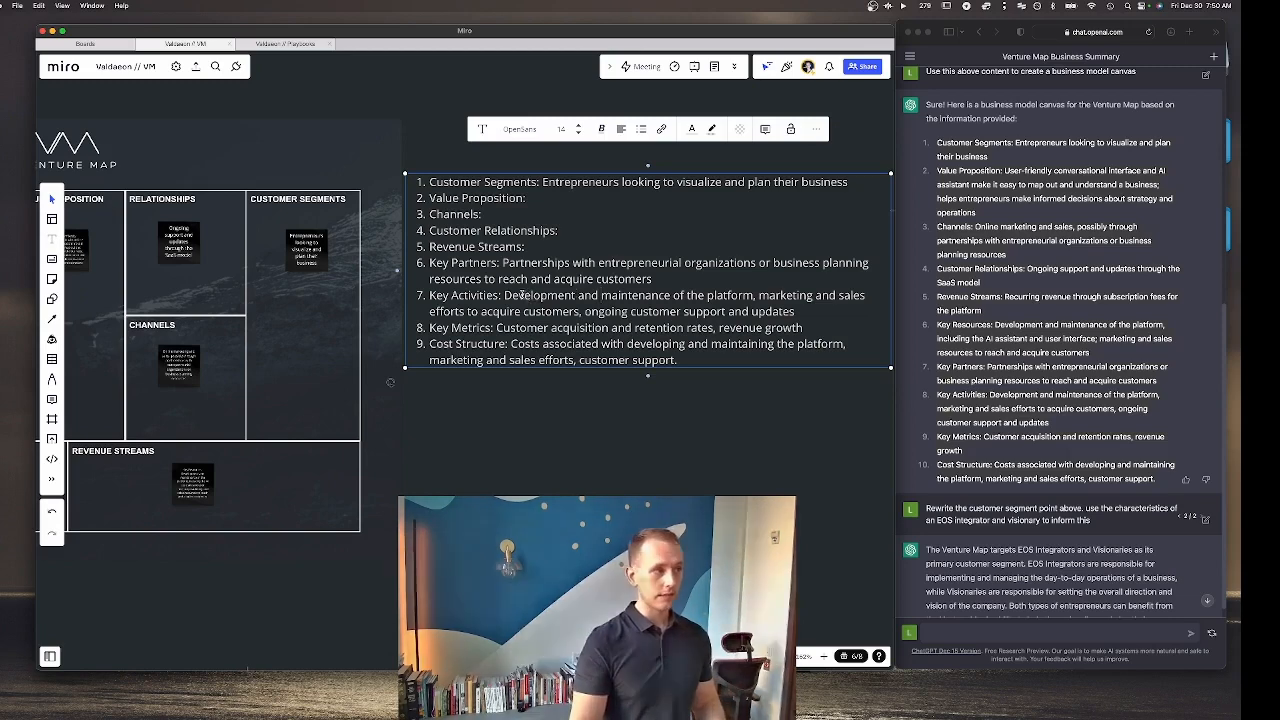
pyautogui.moveTo(503, 295); pyautogui.dragTo(811, 307)
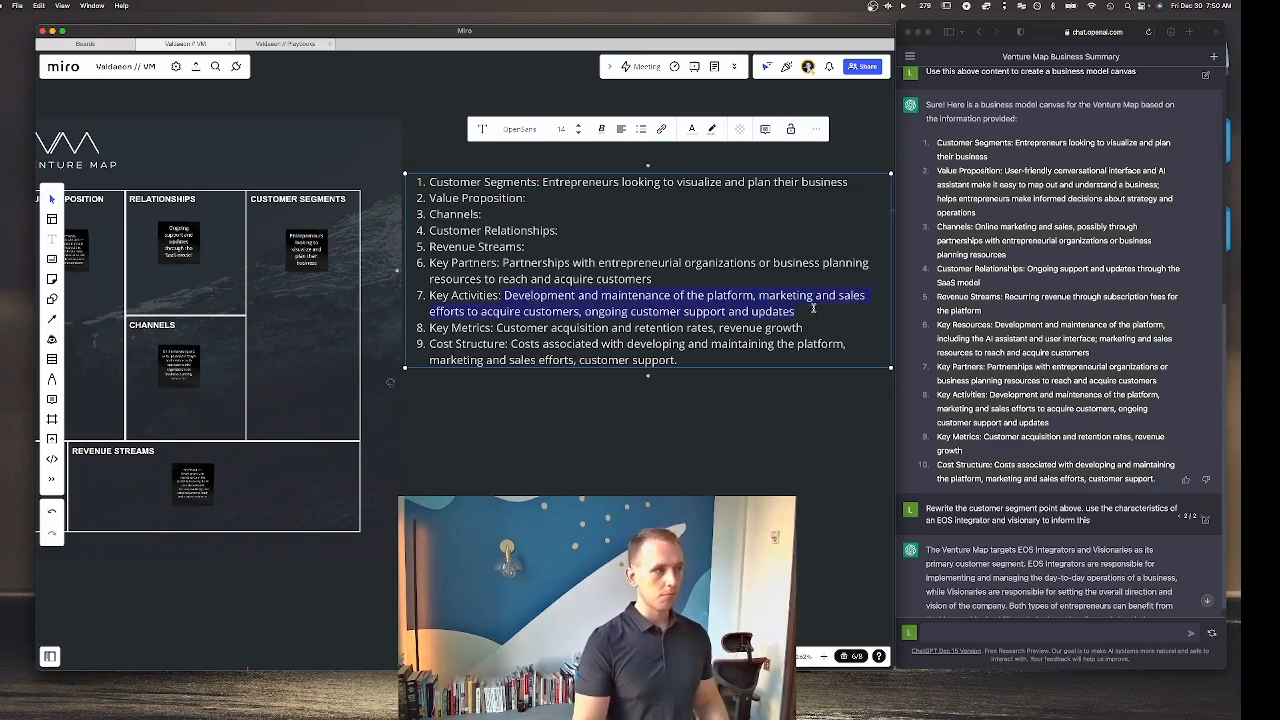
pyautogui.press('BackSpace')
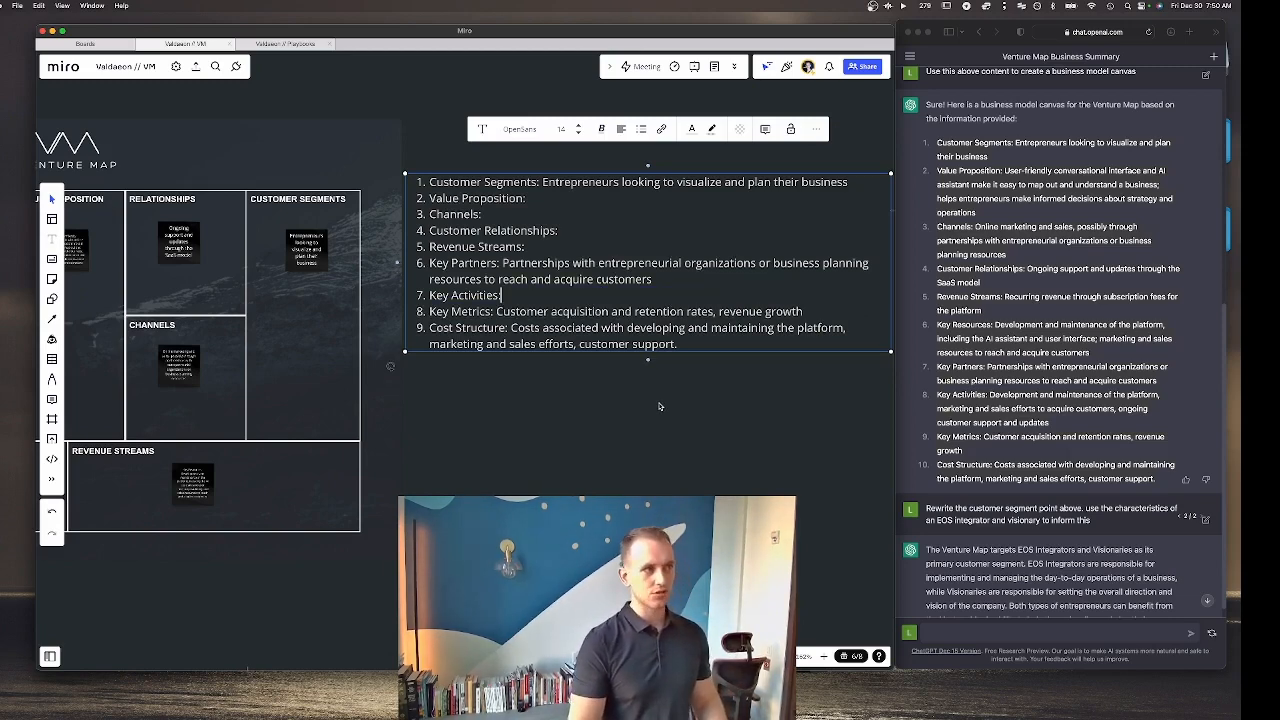
pyautogui.hscroll(-5, 659, 406)
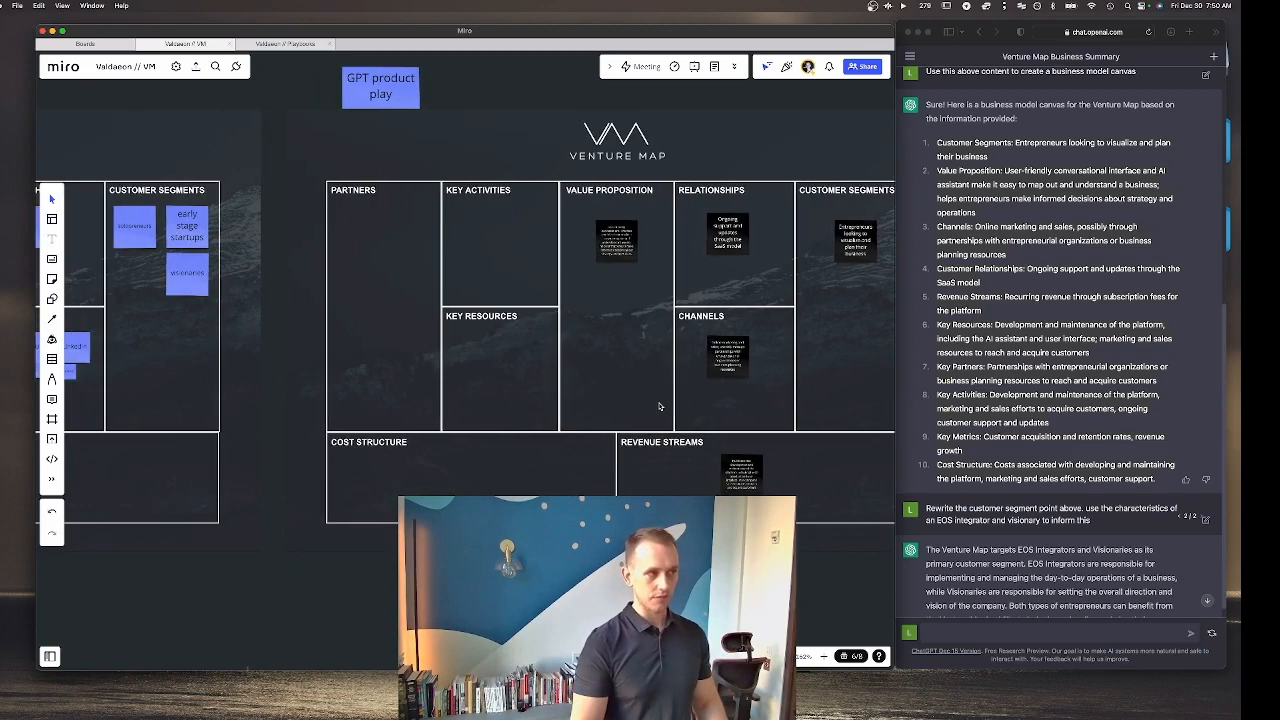
pyautogui.click(630, 250)
pyautogui.press('super+d')
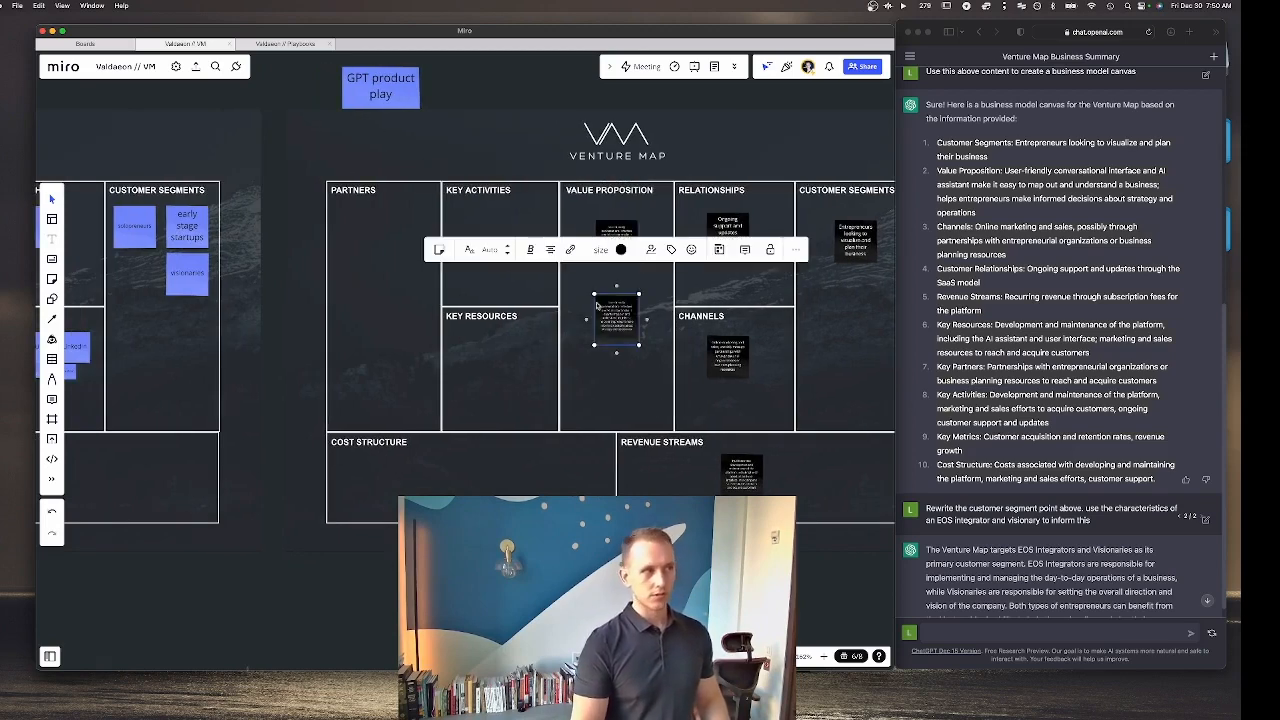
pyautogui.moveTo(600, 307); pyautogui.dragTo(528, 272)
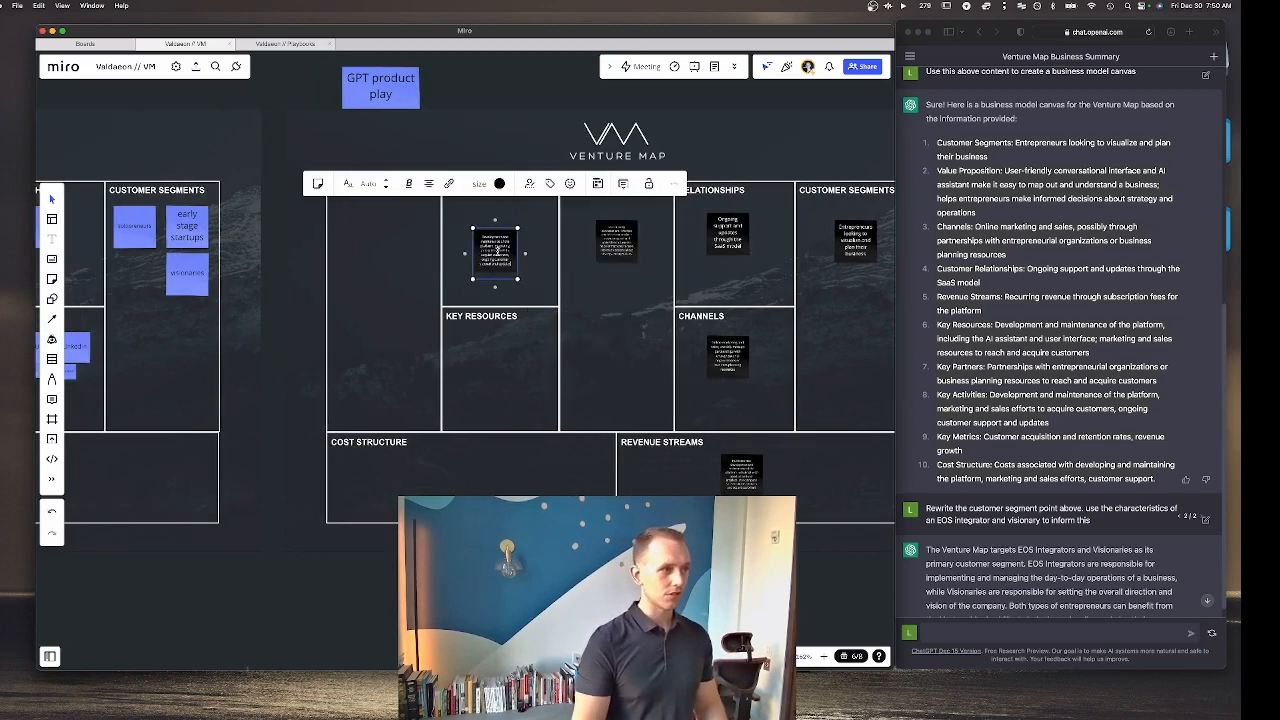
pyautogui.scroll(3, 497, 252)
pyautogui.scroll(-5, 490, 256)
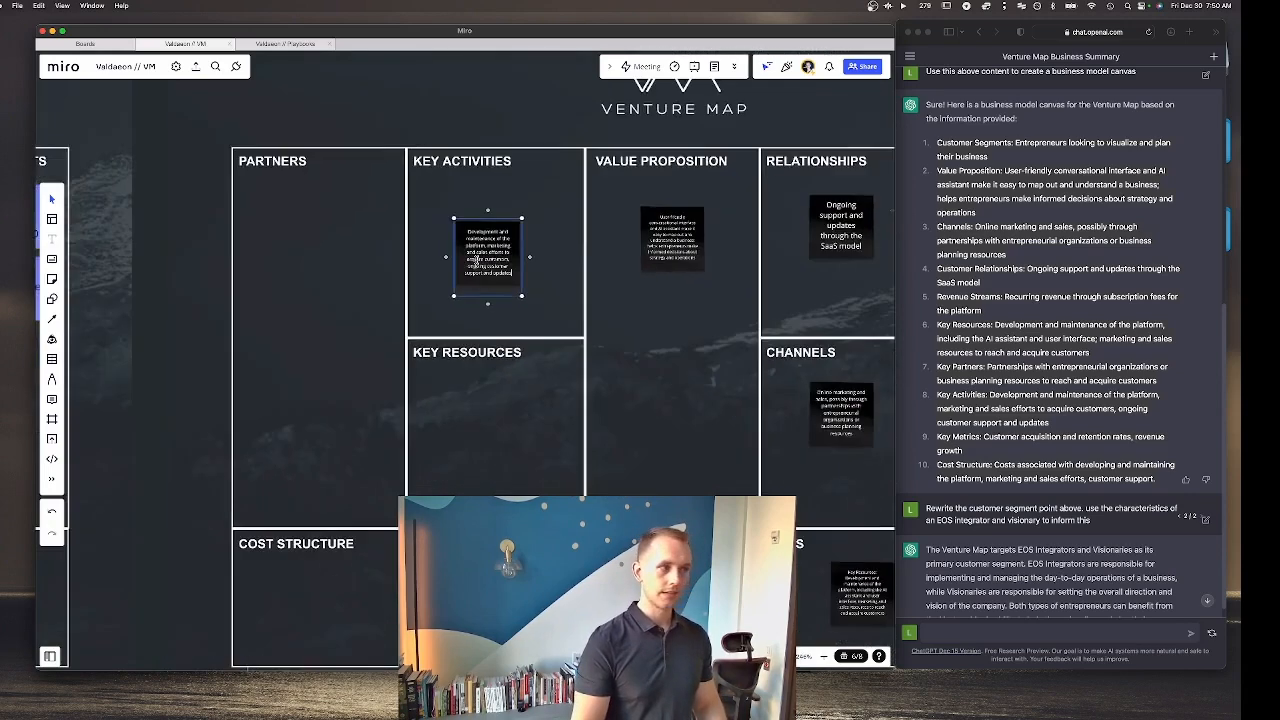
# Step: Transfer the list's Key Metrics description to a duplicate of the Key Activities note and place it in the Key Resources section
pyautogui.hscroll(5, 476, 263)
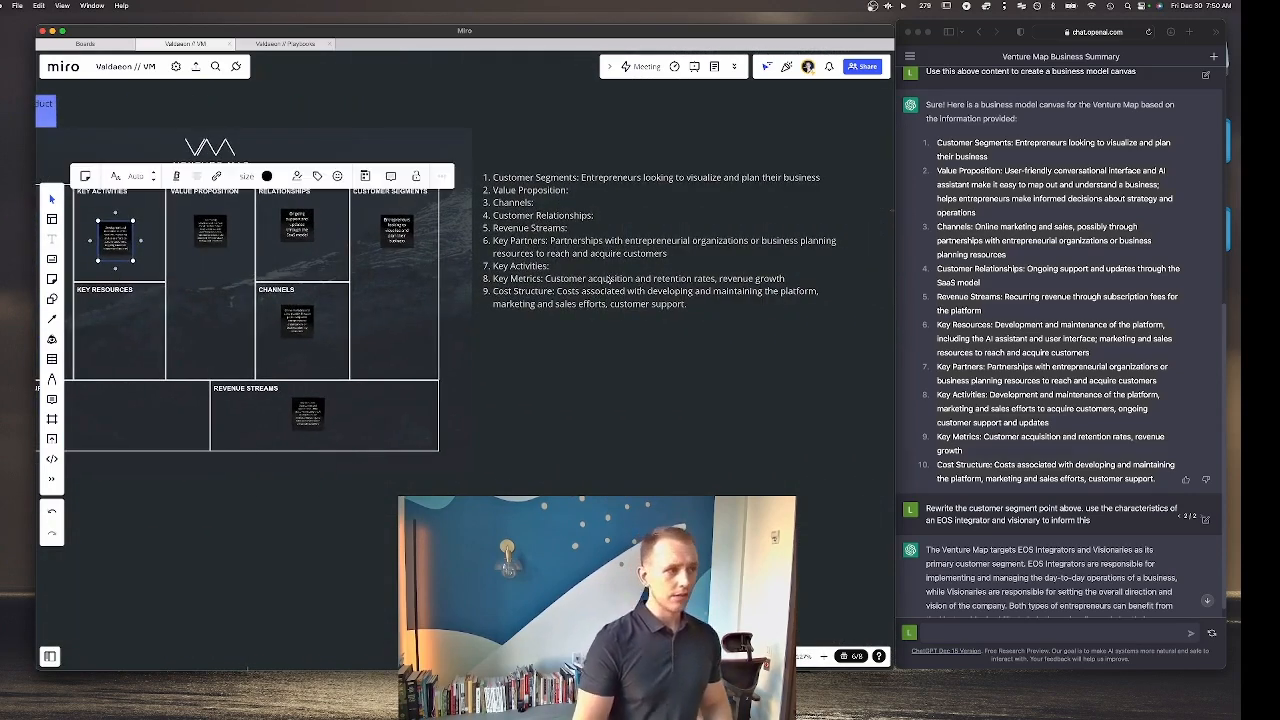
pyautogui.click(607, 279)
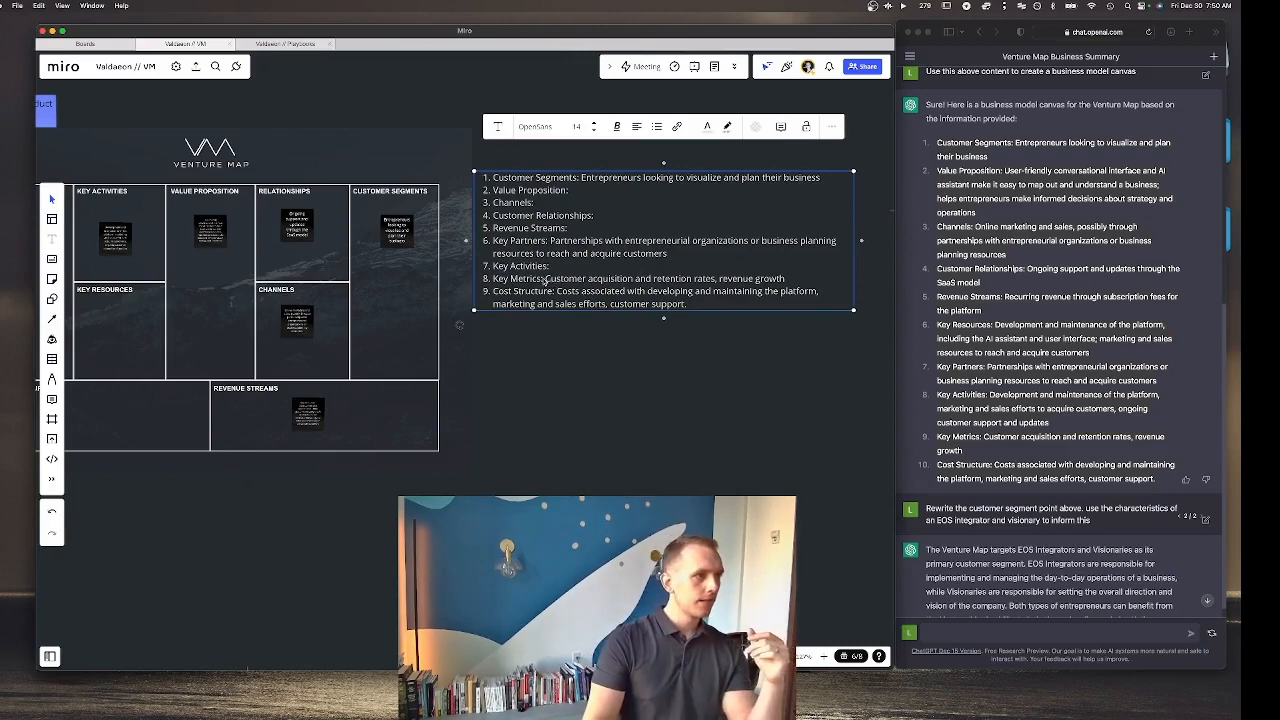
pyautogui.click(545, 280)
pyautogui.moveTo(545, 280); pyautogui.dragTo(796, 280)
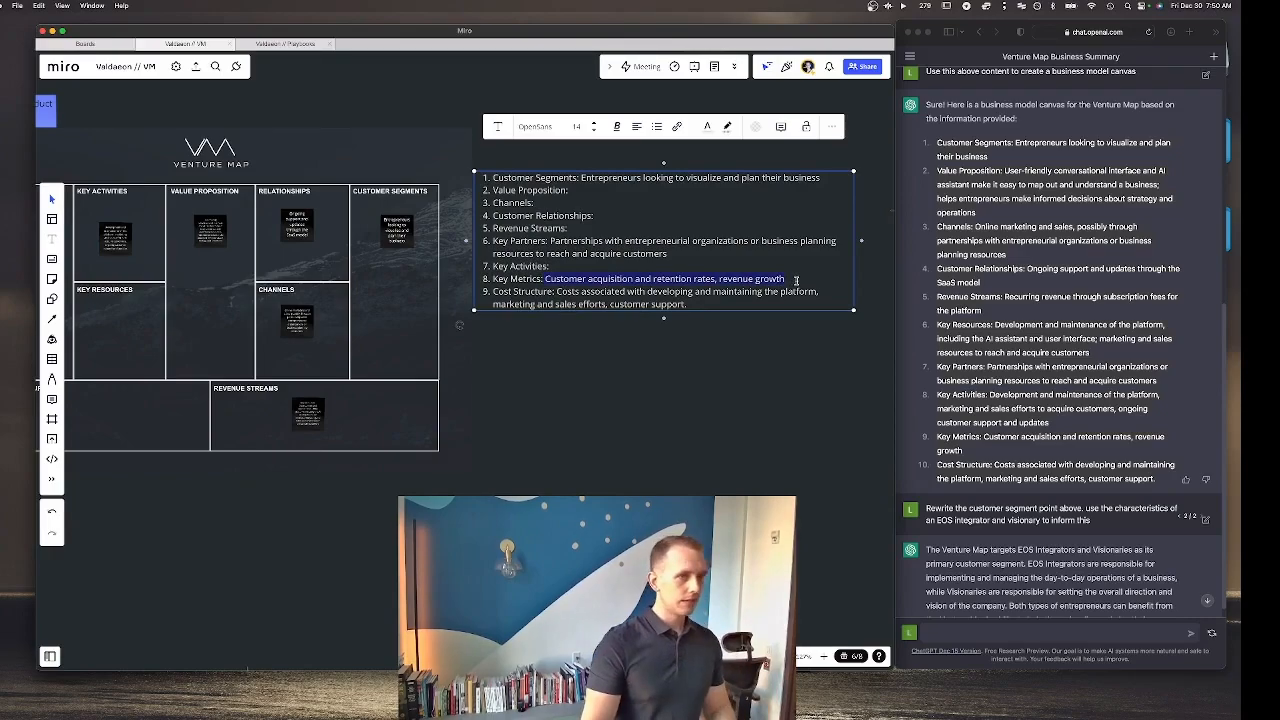
pyautogui.scroll(1, 1100, 395)
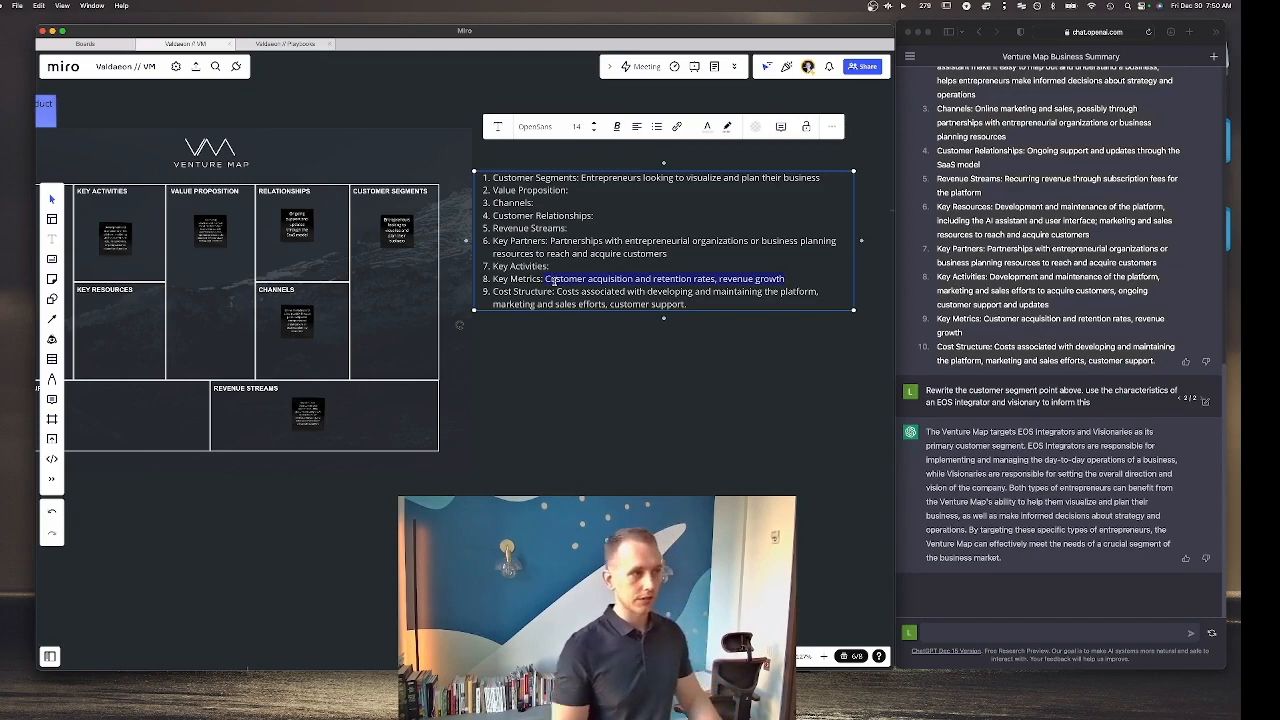
pyautogui.click(548, 280)
pyautogui.hscroll(-10, 500, 300)
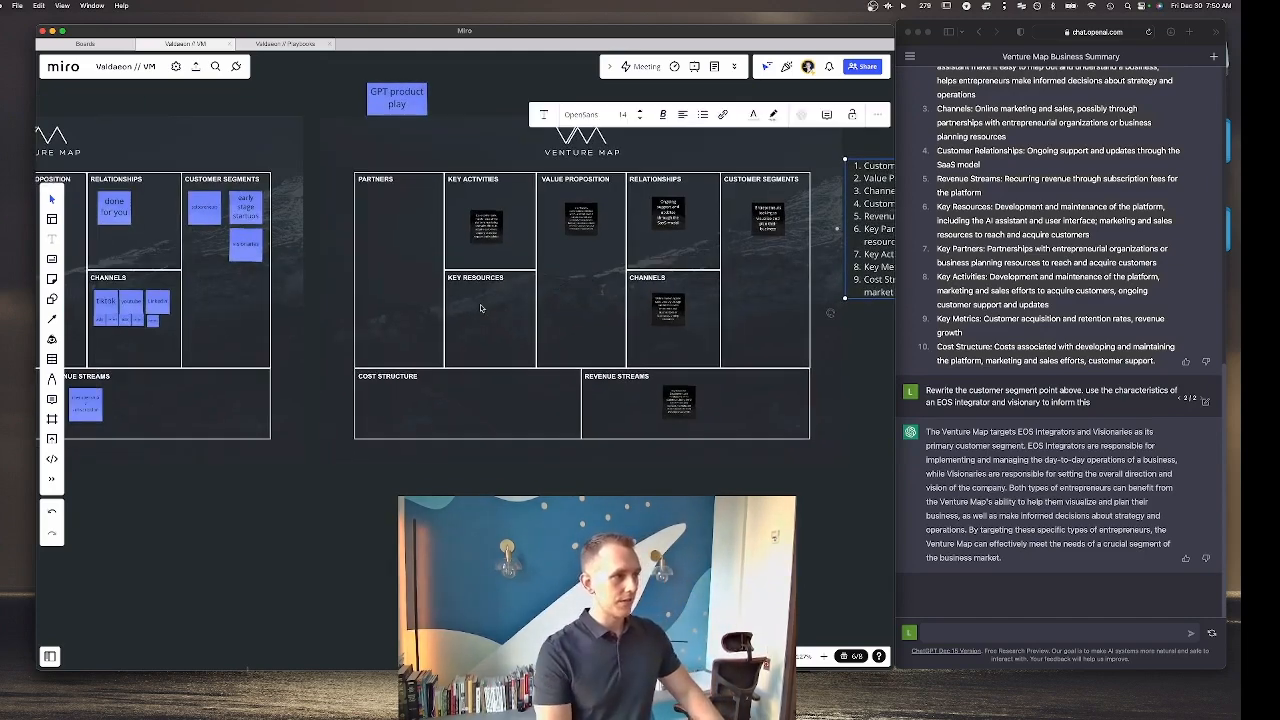
pyautogui.click(480, 308)
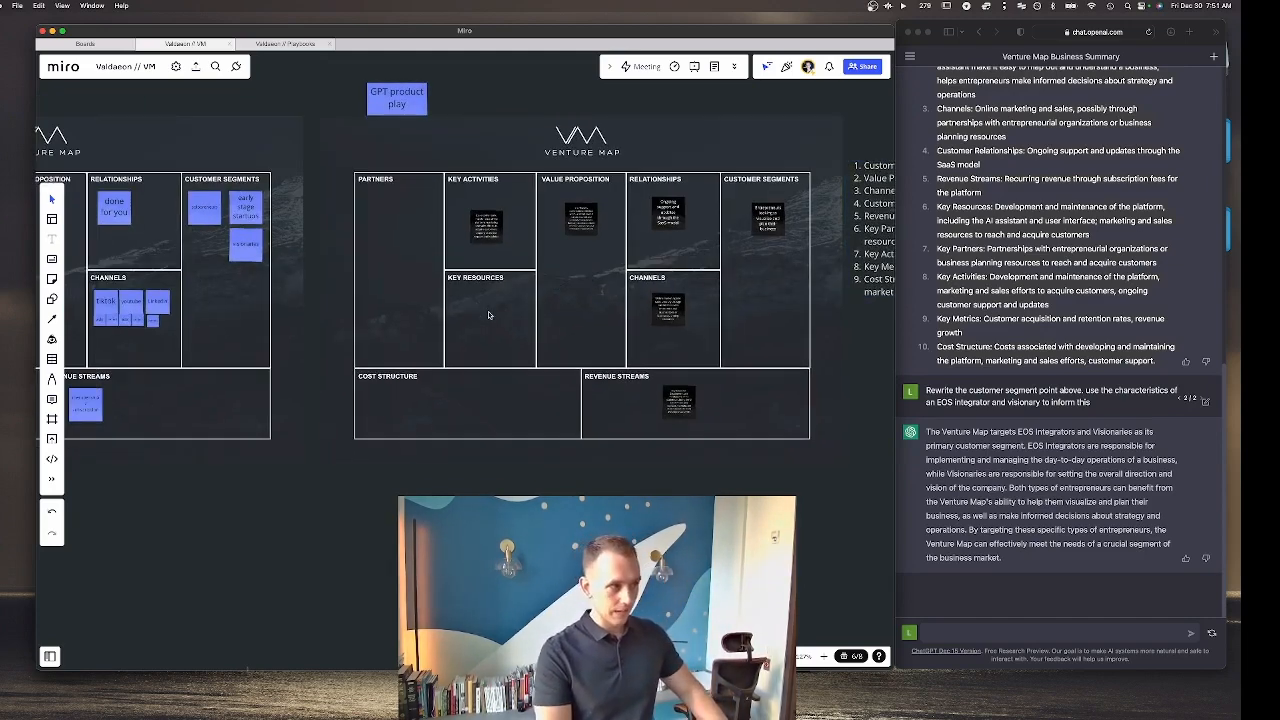
pyautogui.click(491, 233)
pyautogui.press('super+d')
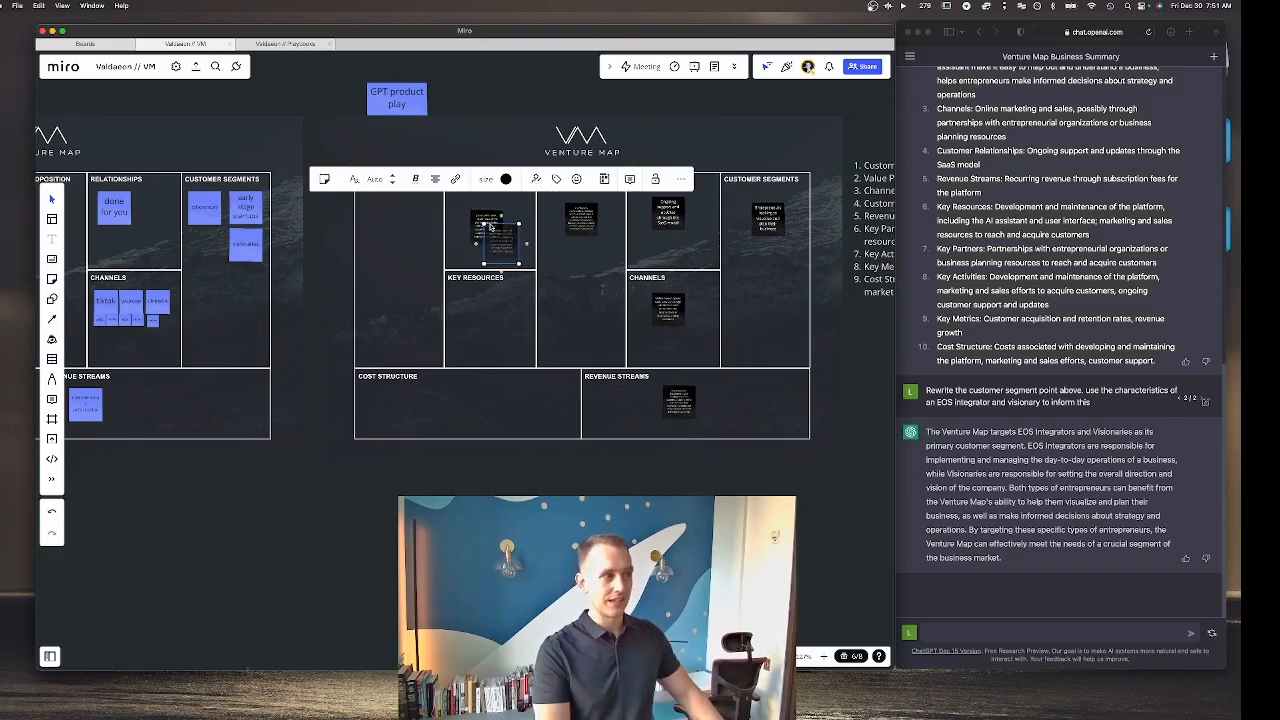
pyautogui.moveTo(499, 249); pyautogui.dragTo(481, 319)
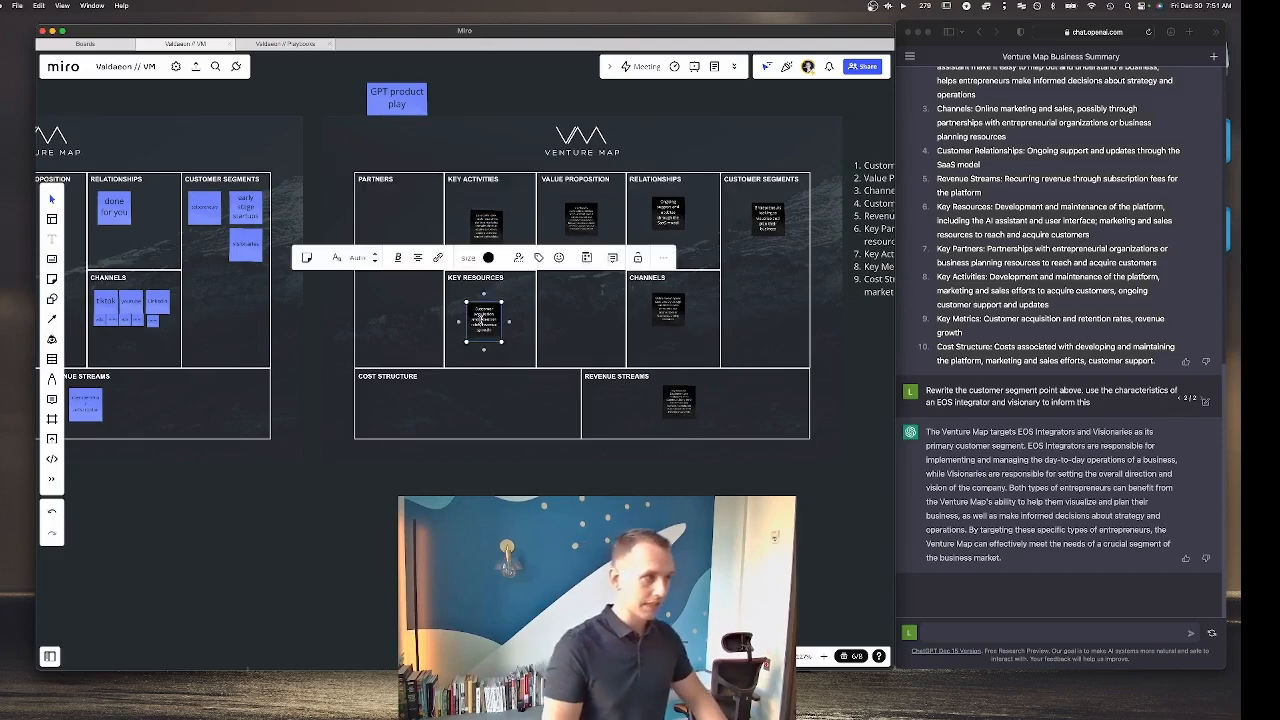
# Step: Rename the canvas heading "KEY RESOURCES" to "KEY METRICS"
pyautogui.scroll(5, 481, 319)
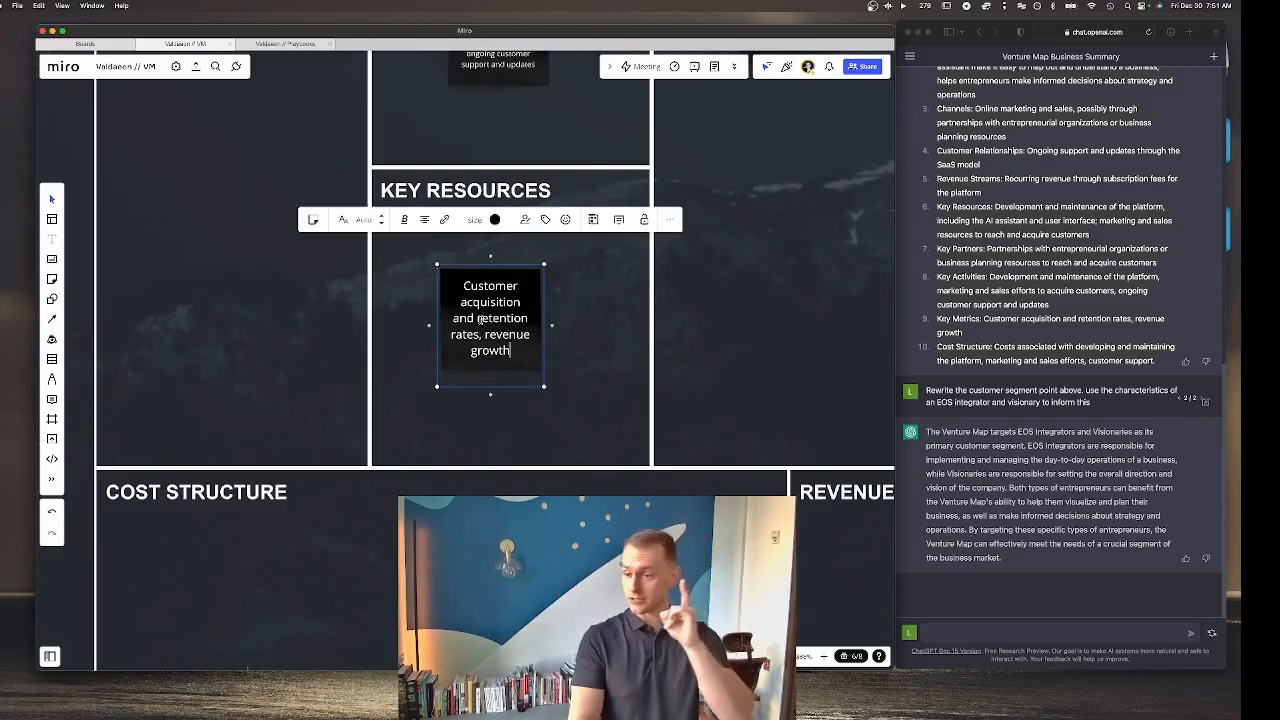
pyautogui.click(530, 184)
pyautogui.doubleClick(515, 190)
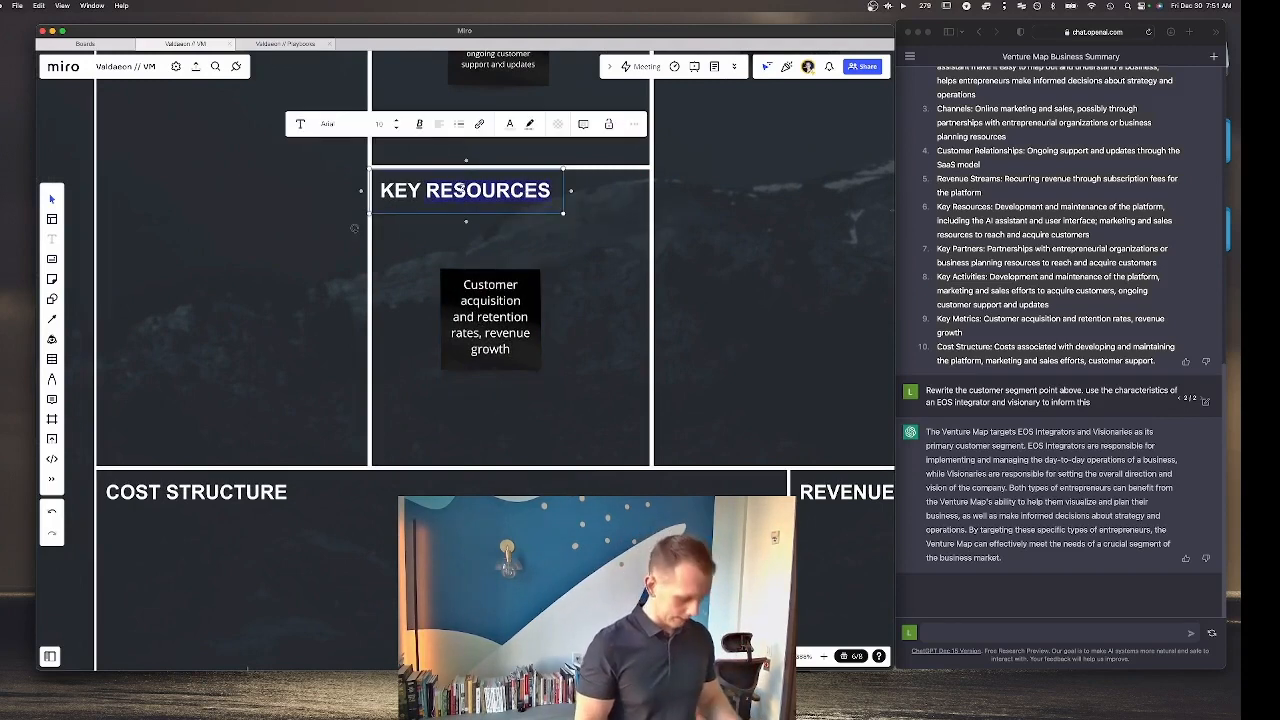
pyautogui.write('A')
pyautogui.press('BackSpace')
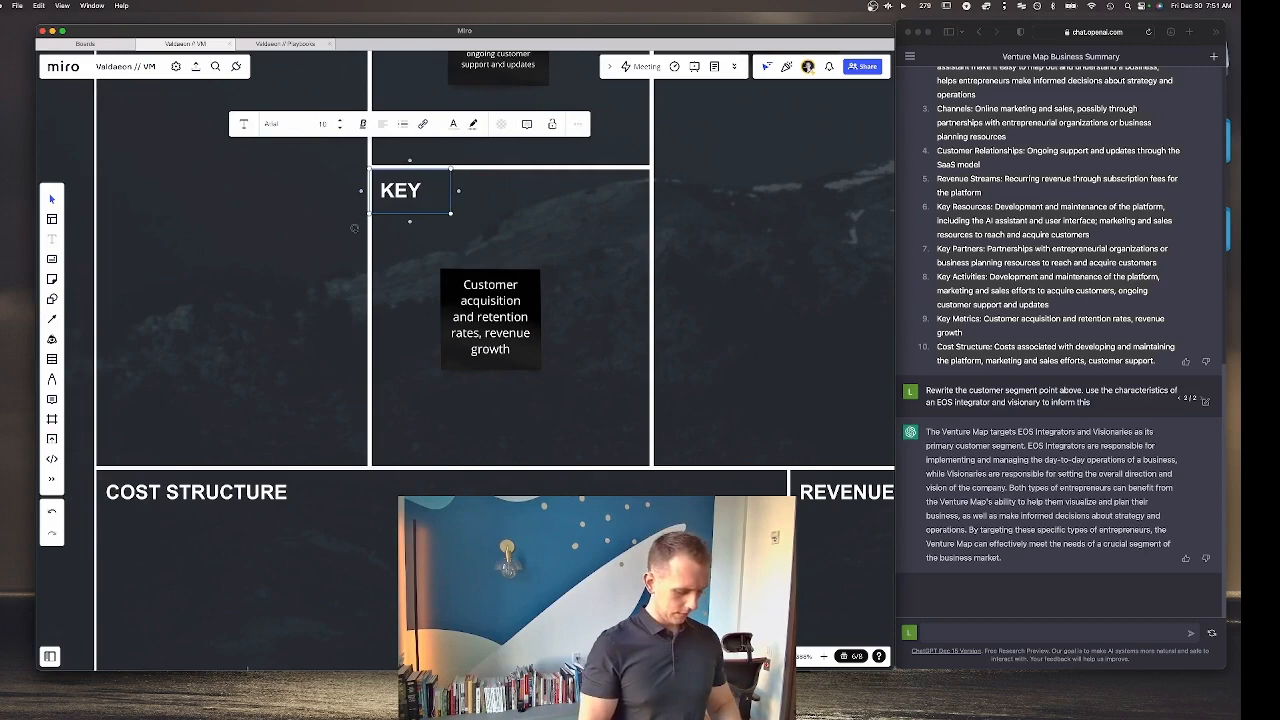
pyautogui.write('METRICS')
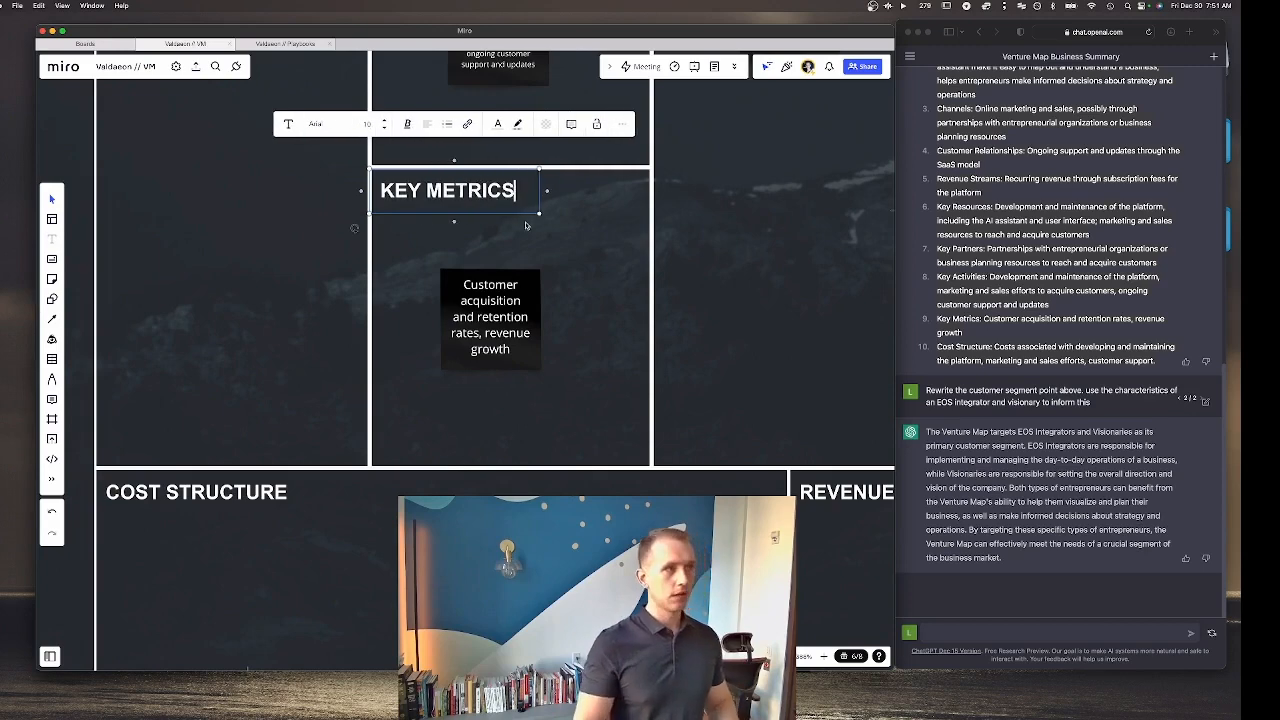
pyautogui.click(581, 269)
# Step: Examine the completed Lean Canvas elsewhere on the board, including its Key Metrics, Channels and Customer Segments sections
pyautogui.scroll(-5, 551, 282)
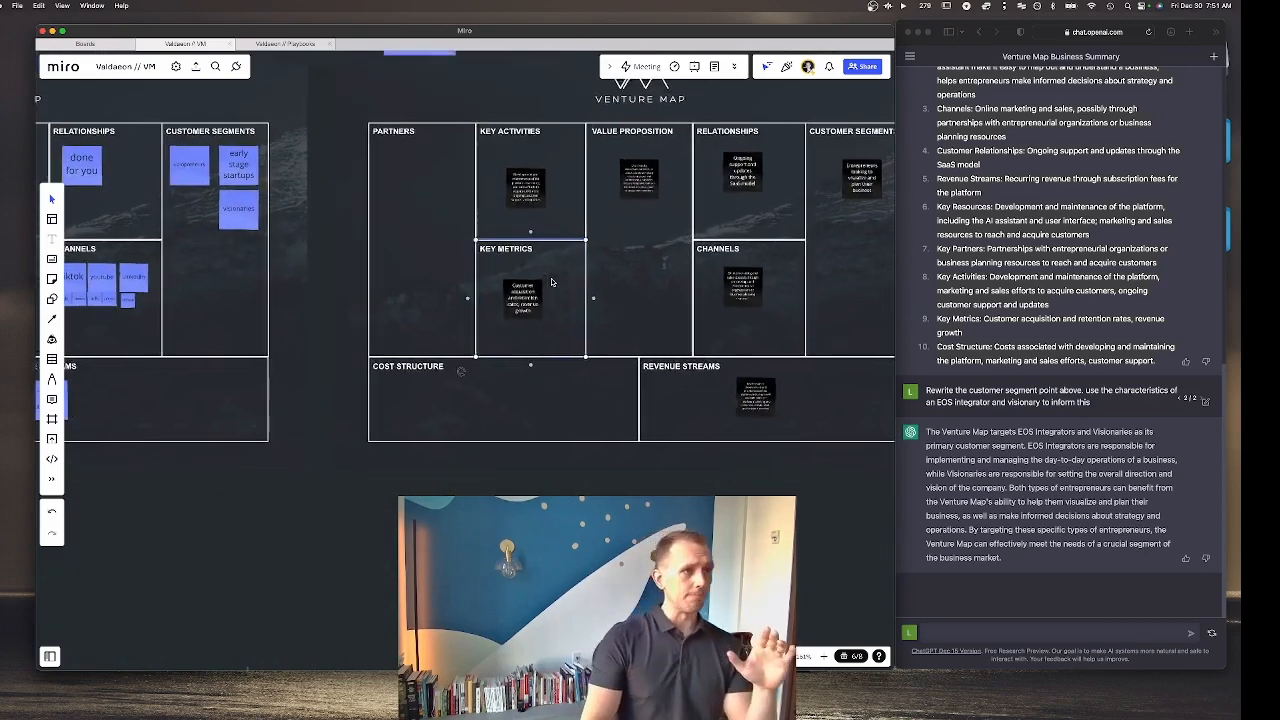
pyautogui.scroll(-10, 552, 282)
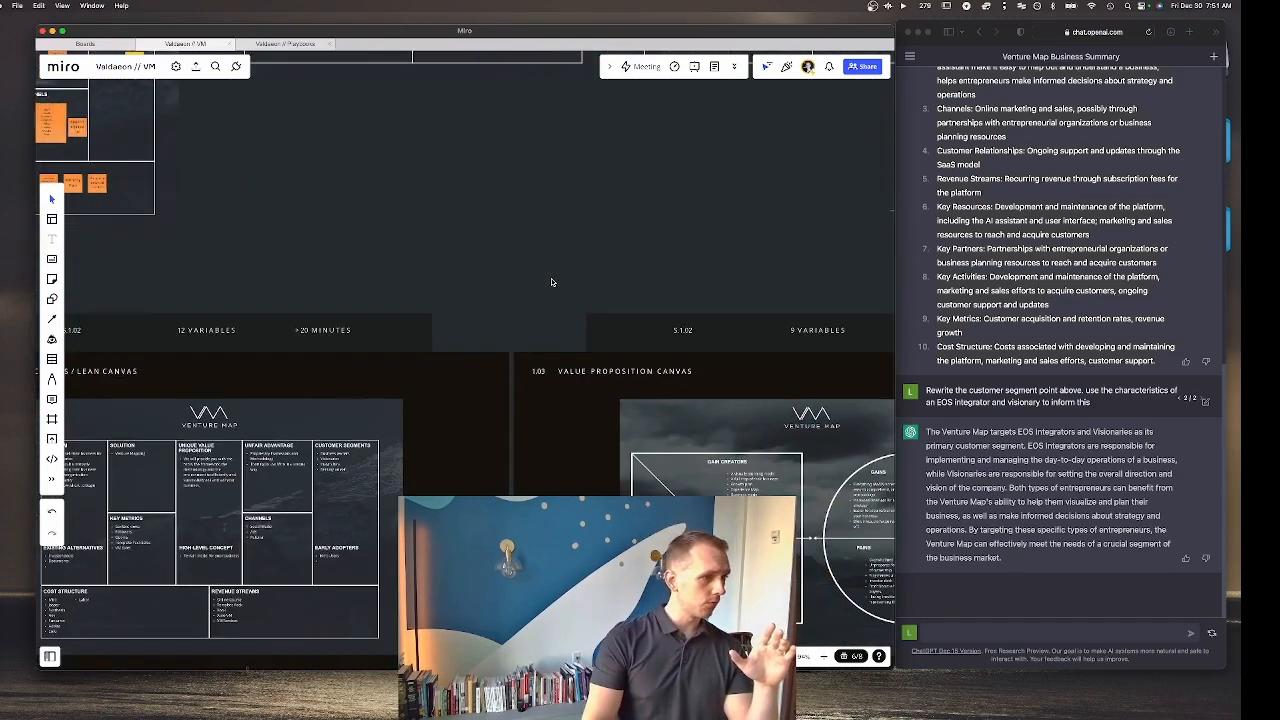
pyautogui.hscroll(-5, 552, 282)
pyautogui.scroll(3, 532, 404)
pyautogui.scroll(5, 532, 404)
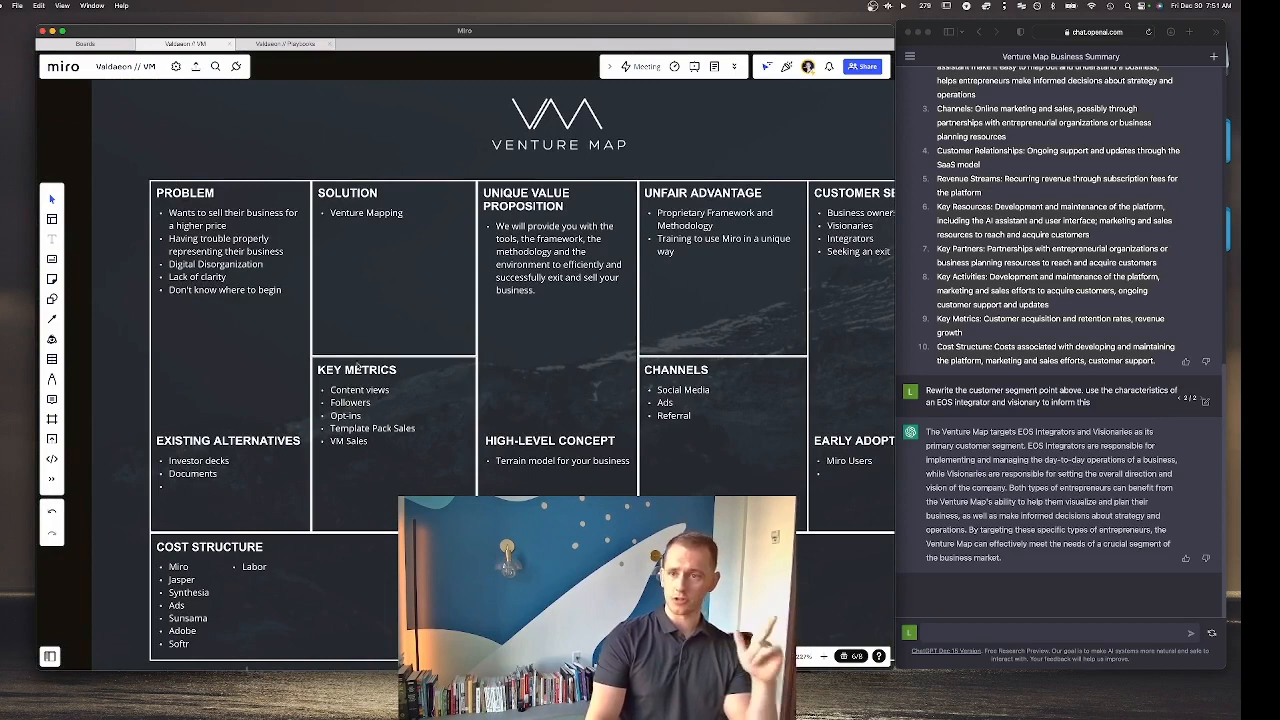
pyautogui.hscroll(5, 406, 246)
pyautogui.scroll(-1, 406, 246)
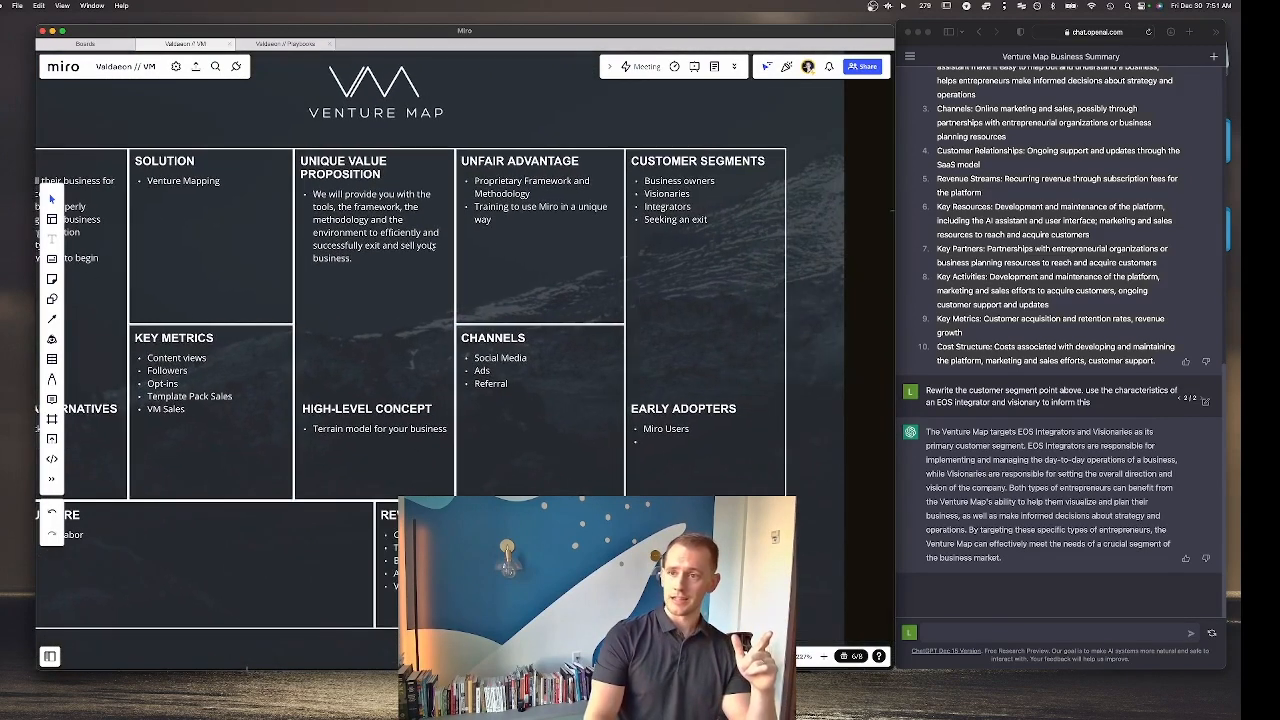
# Step: Return to the GPT product play canvas and cut the Cost Structure description out of the numbered list beside it
pyautogui.scroll(-10, 514, 204)
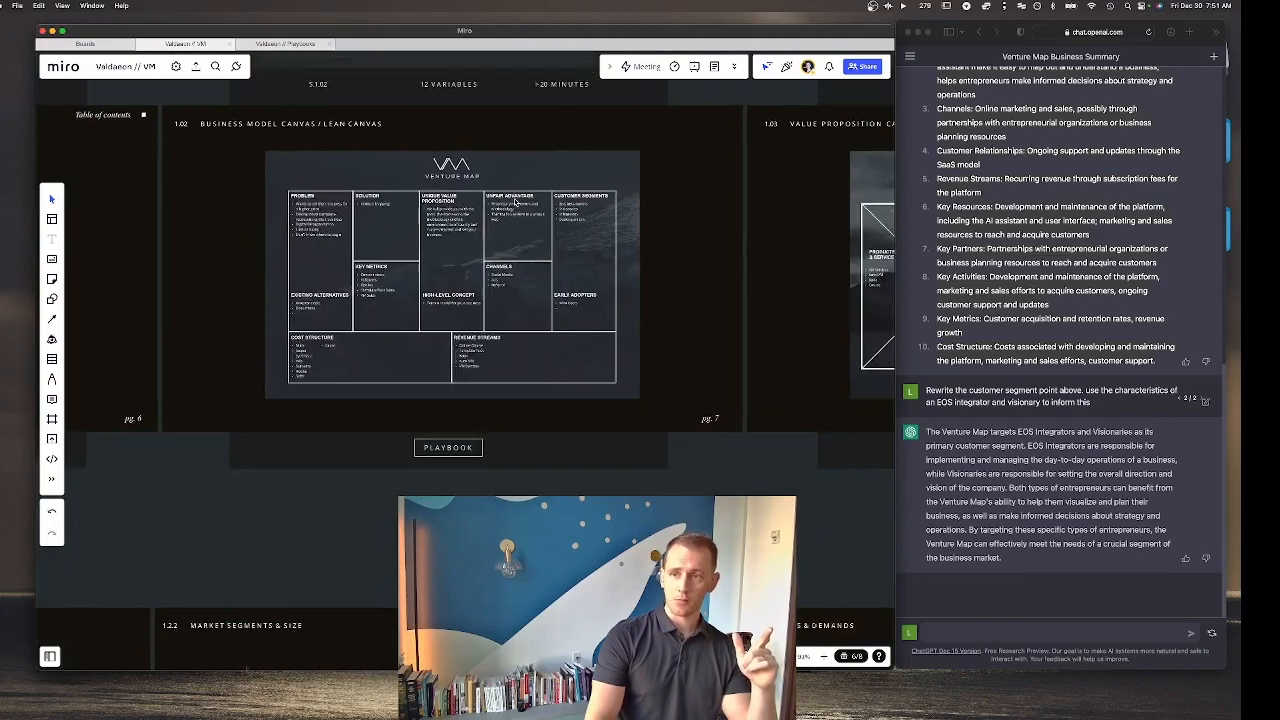
pyautogui.scroll(-5, 514, 202)
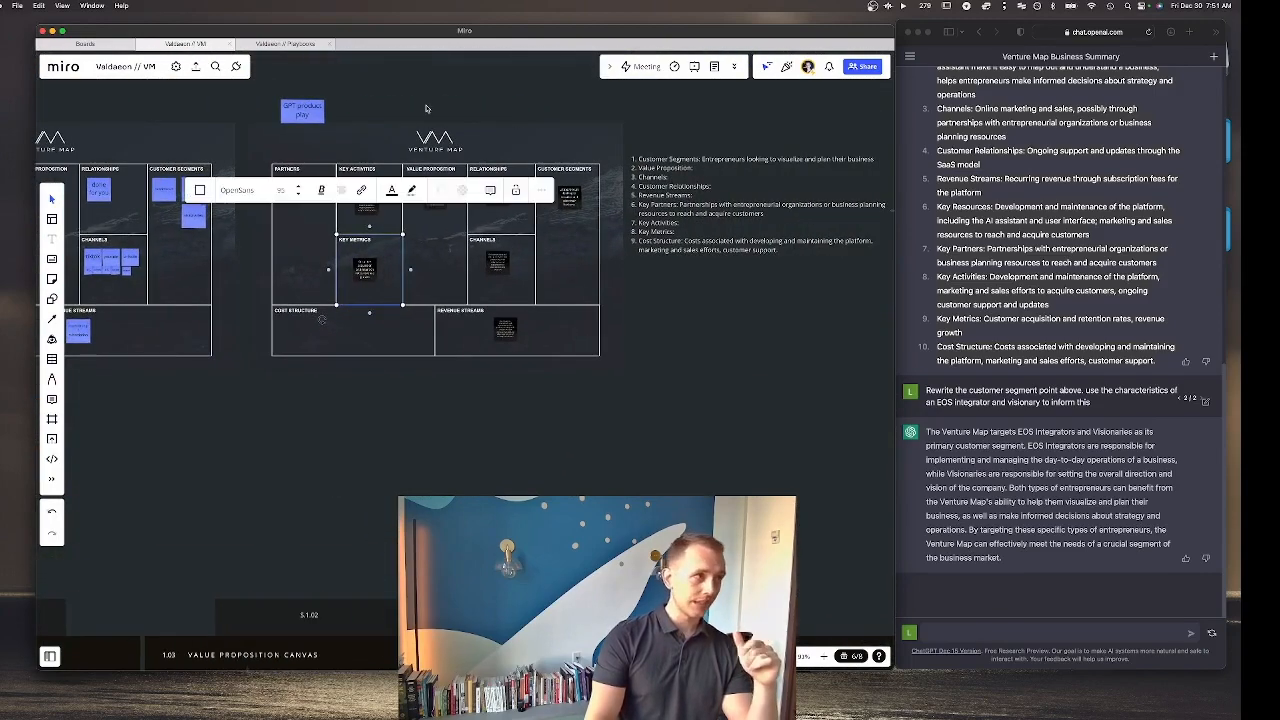
pyautogui.scroll(10, 395, 244)
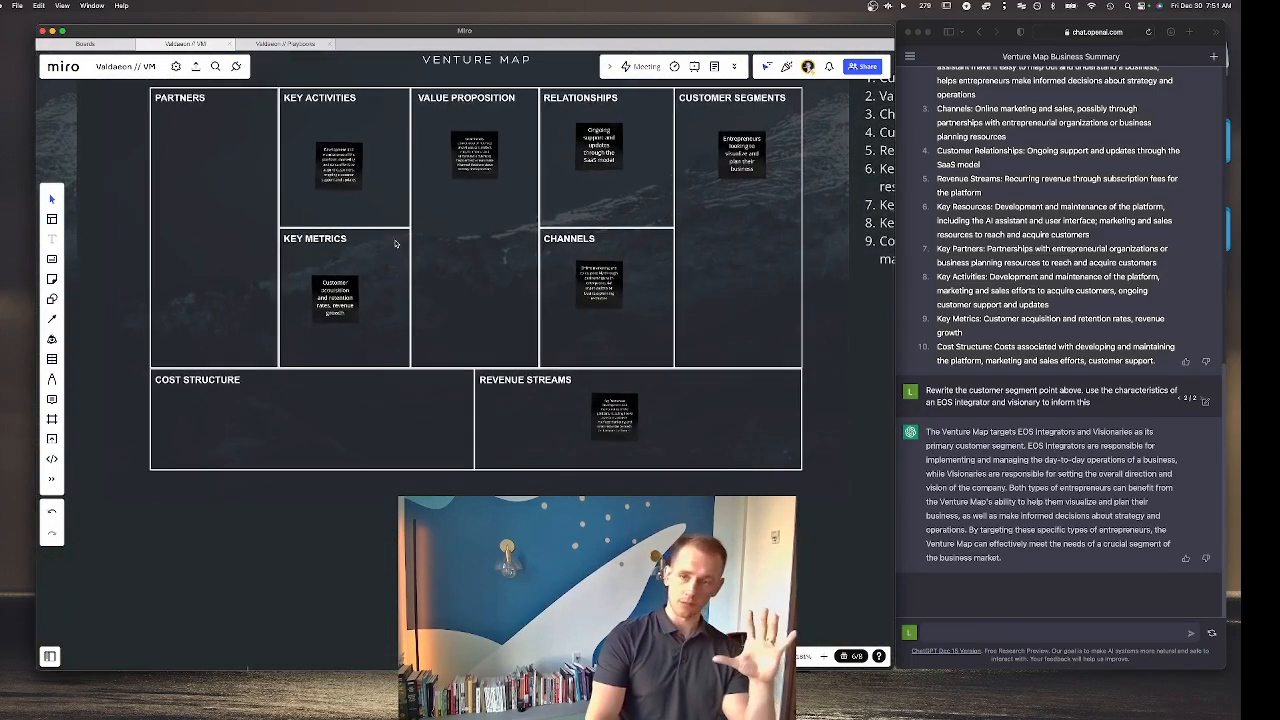
pyautogui.scroll(2, 395, 244)
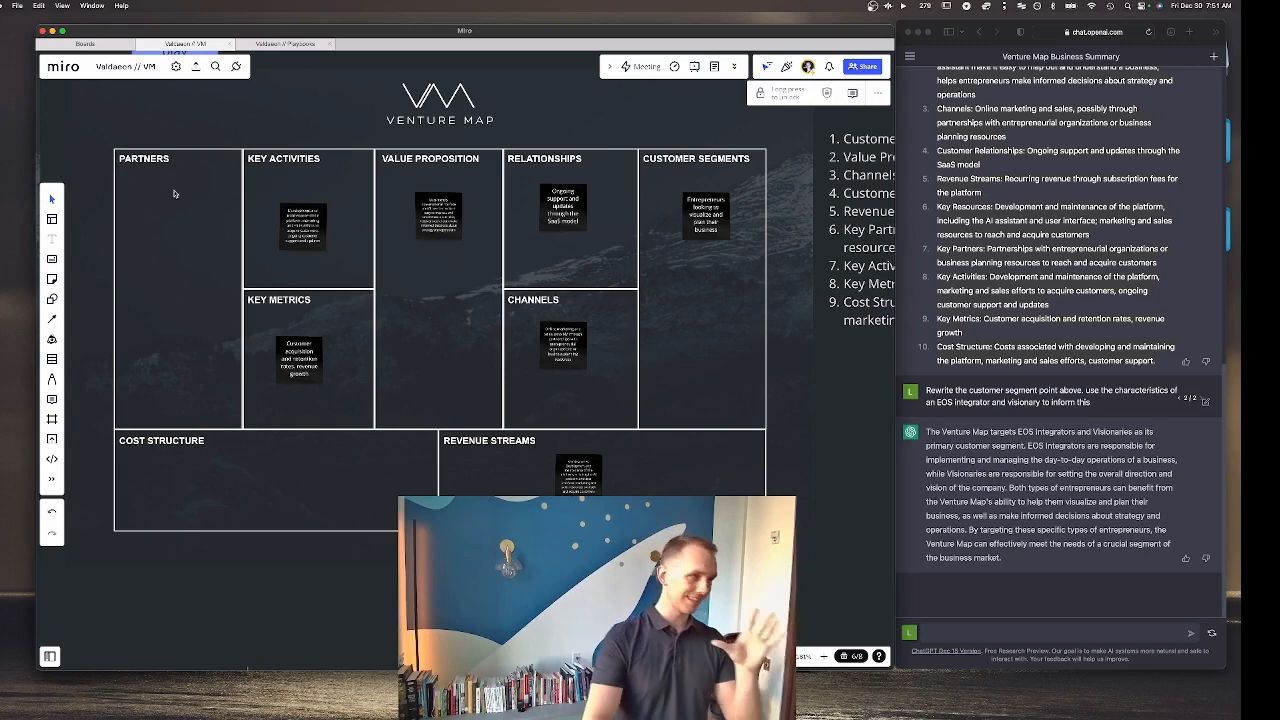
pyautogui.hscroll(5, 387, 370)
pyautogui.hscroll(5, 677, 376)
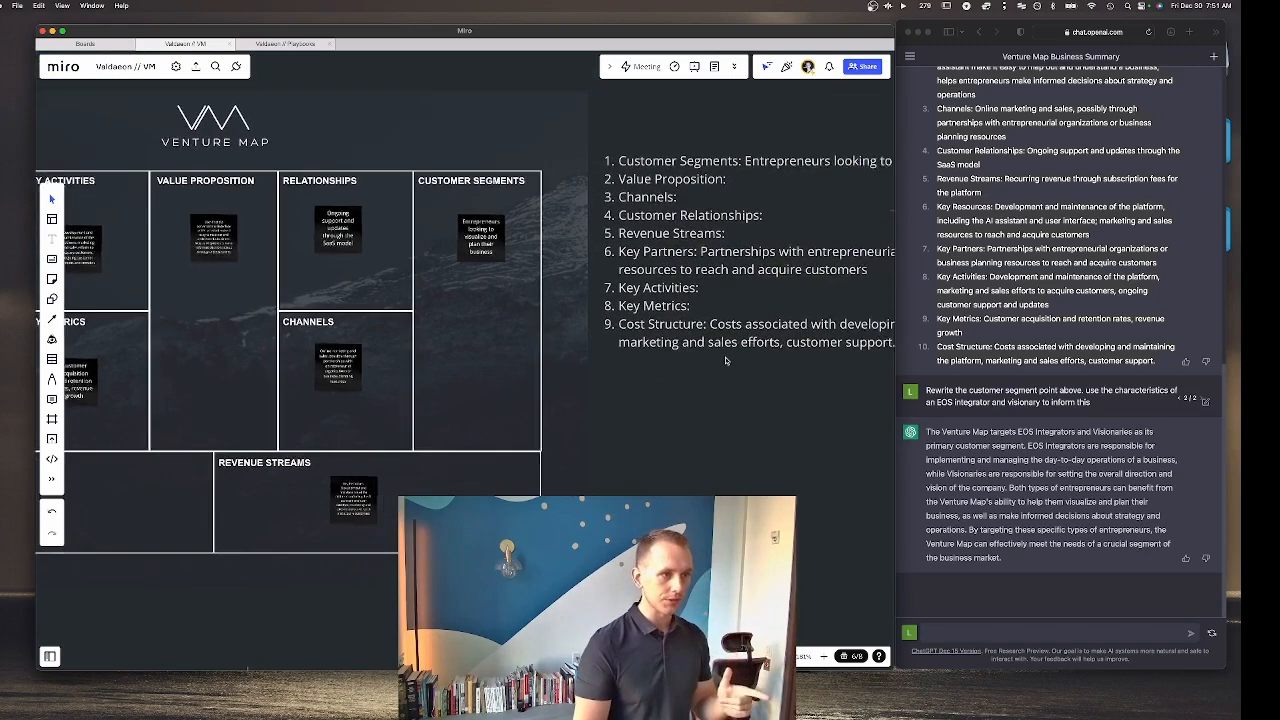
pyautogui.click(674, 343)
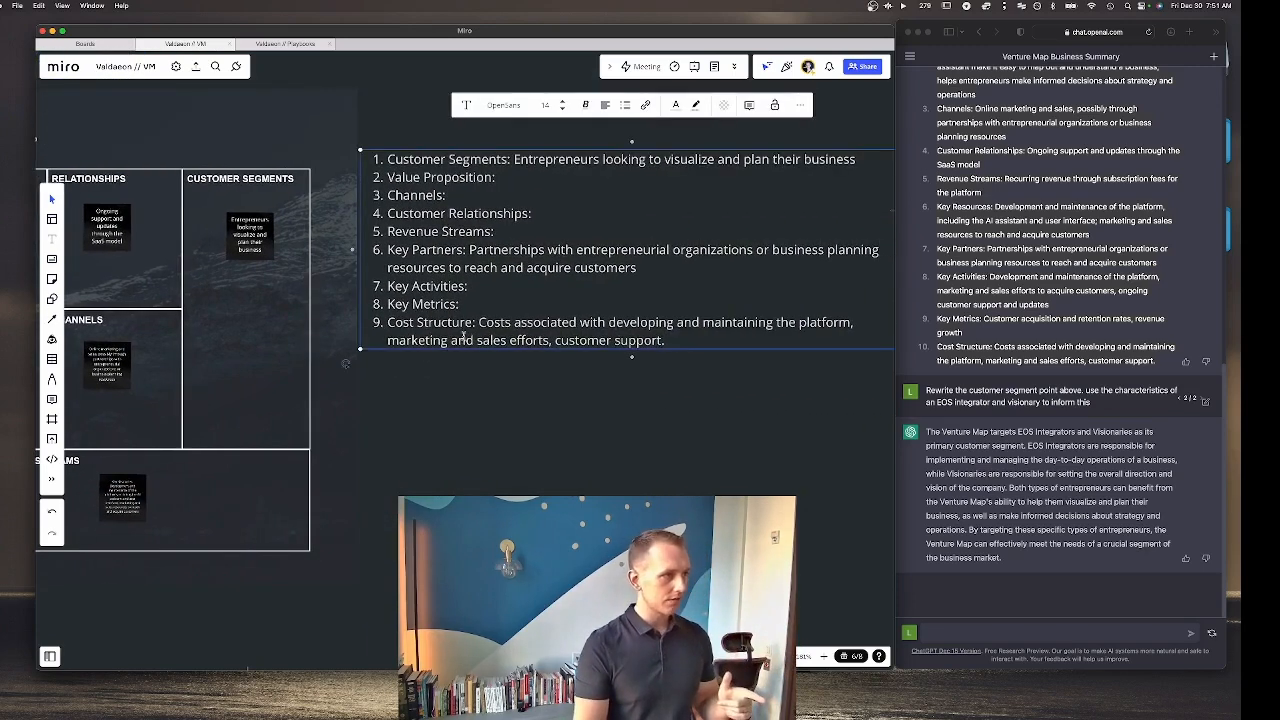
pyautogui.moveTo(479, 323); pyautogui.dragTo(665, 357)
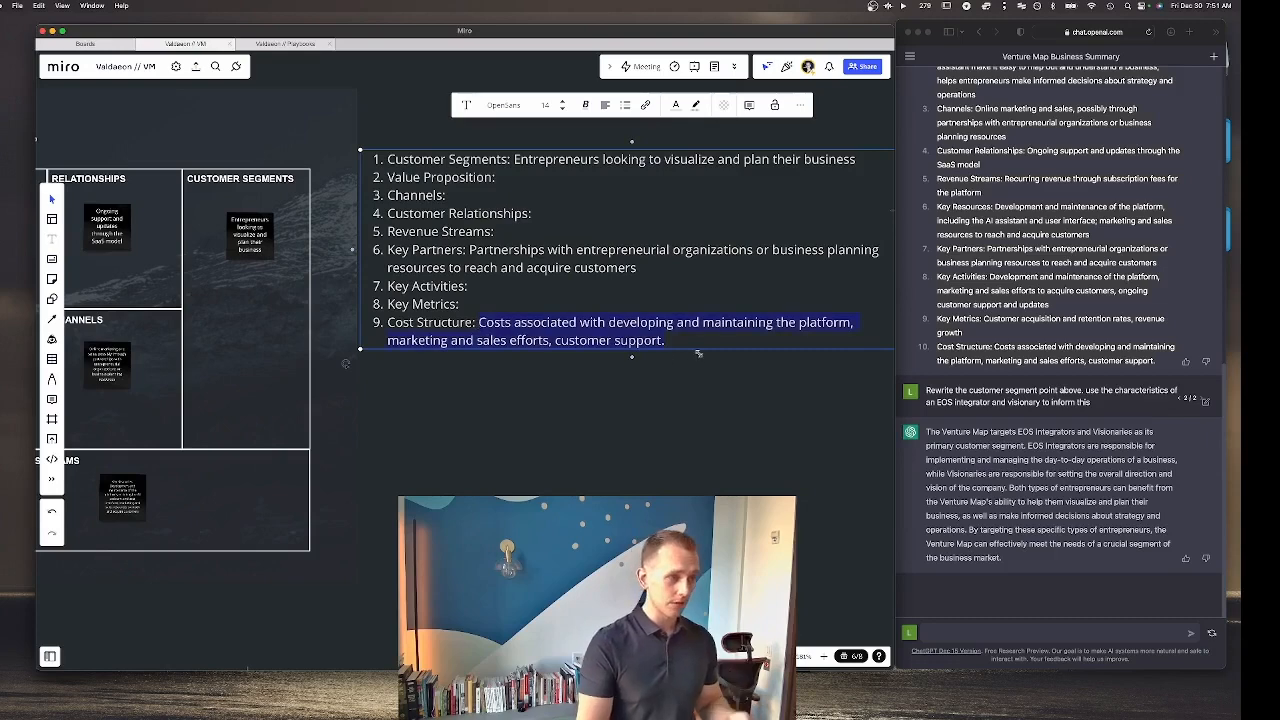
pyautogui.press('super+x')
# Step: Duplicate the Key Metrics note into the Cost Structure section and replace its text with the cut Cost Structure description
pyautogui.hscroll(-10, 600, 320)
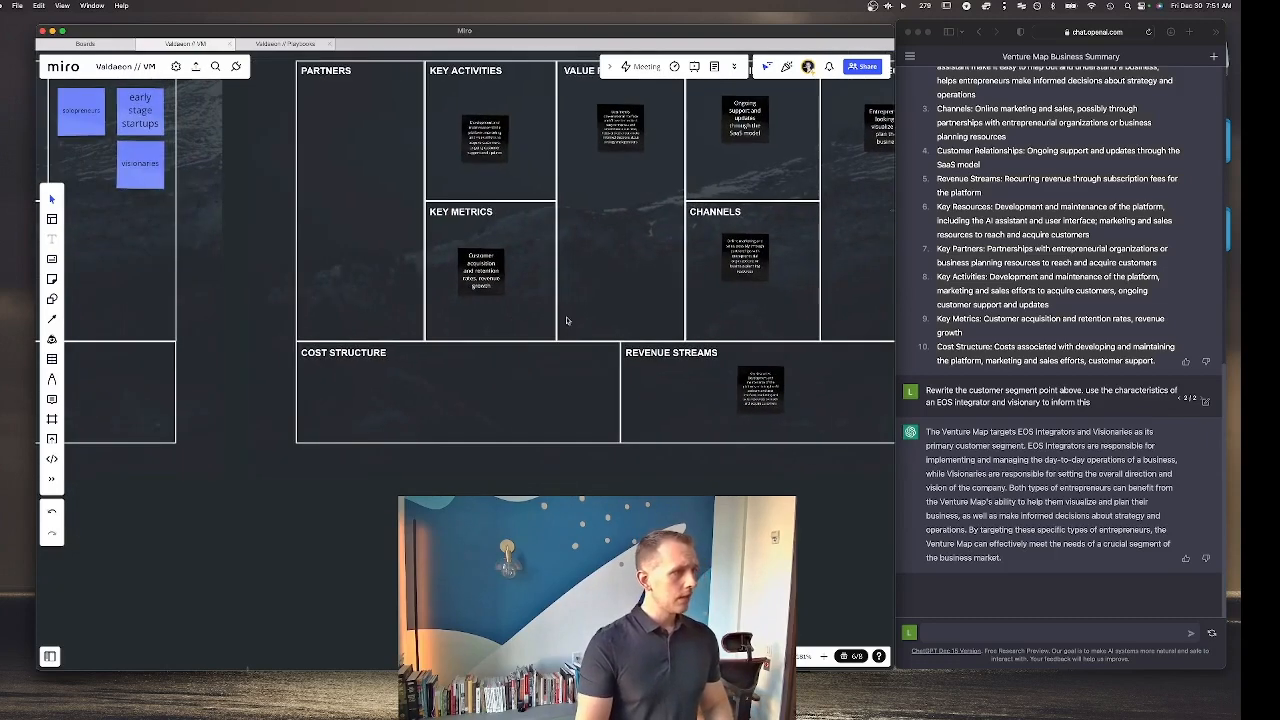
pyautogui.click(484, 283)
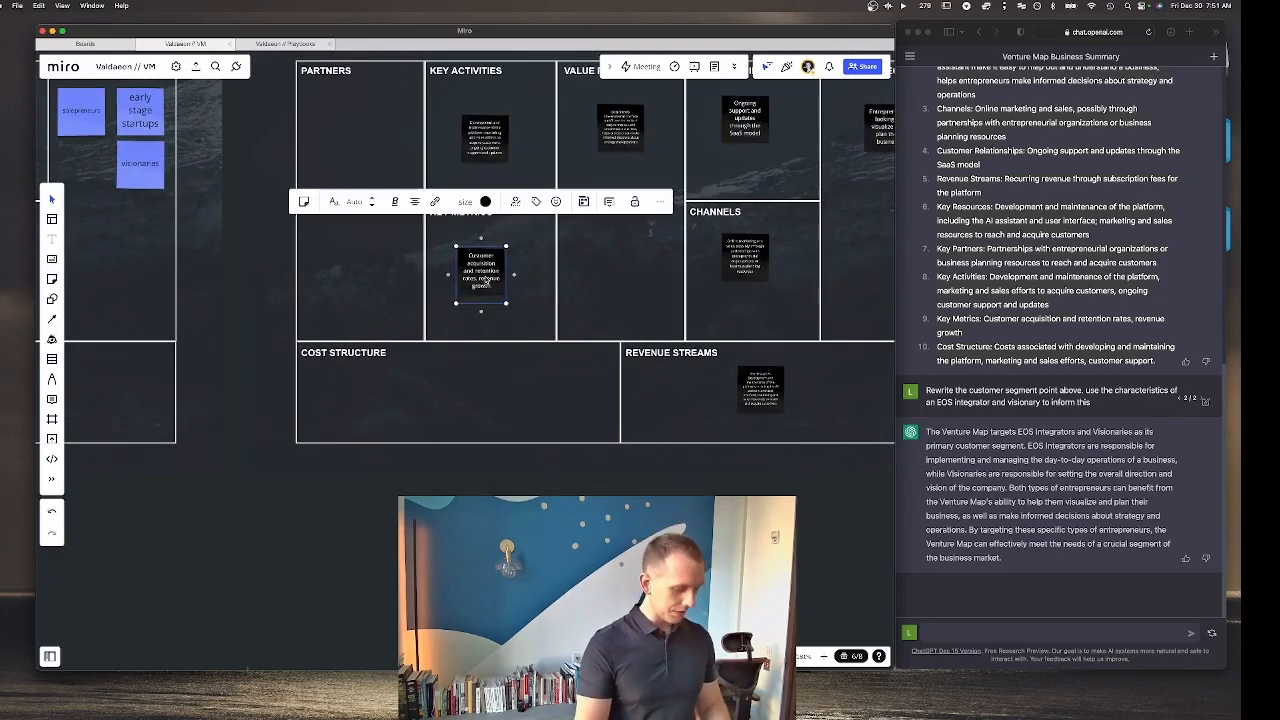
pyautogui.moveTo(484, 283); pyautogui.dragTo(456, 404)
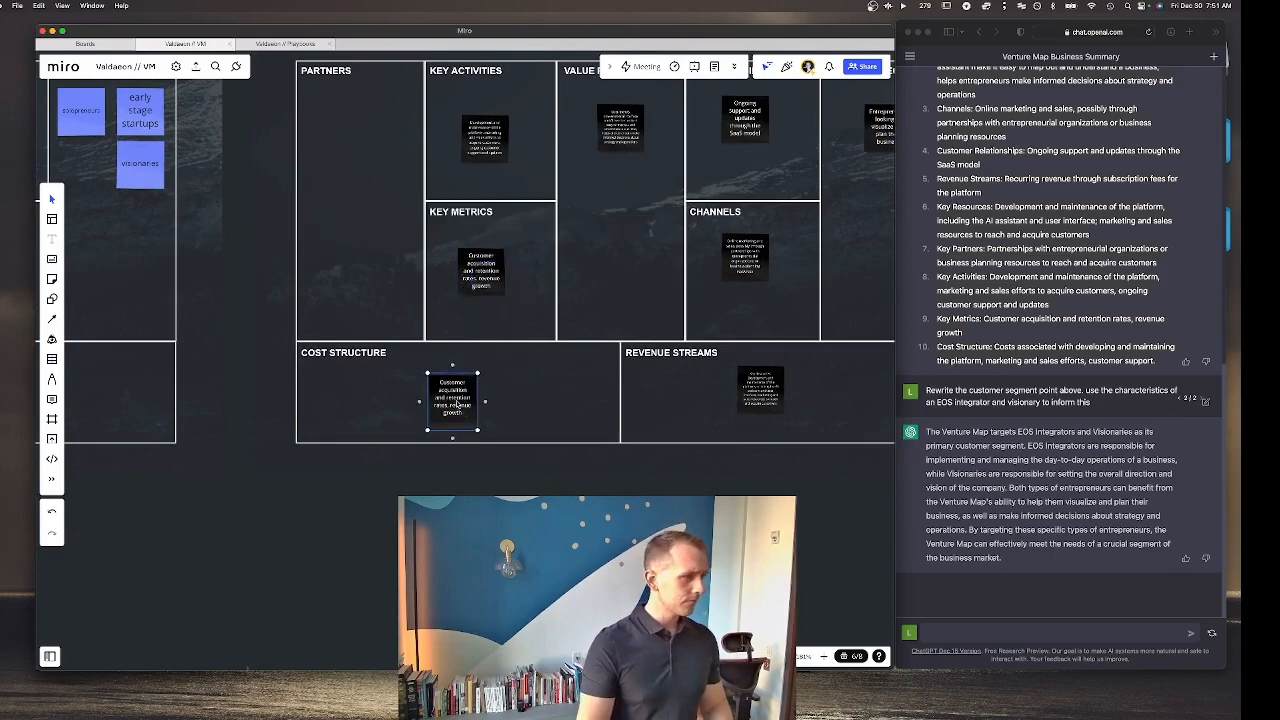
pyautogui.doubleClick(456, 404)
pyautogui.press('super+a')
pyautogui.press('super+v')
pyautogui.click(492, 494)
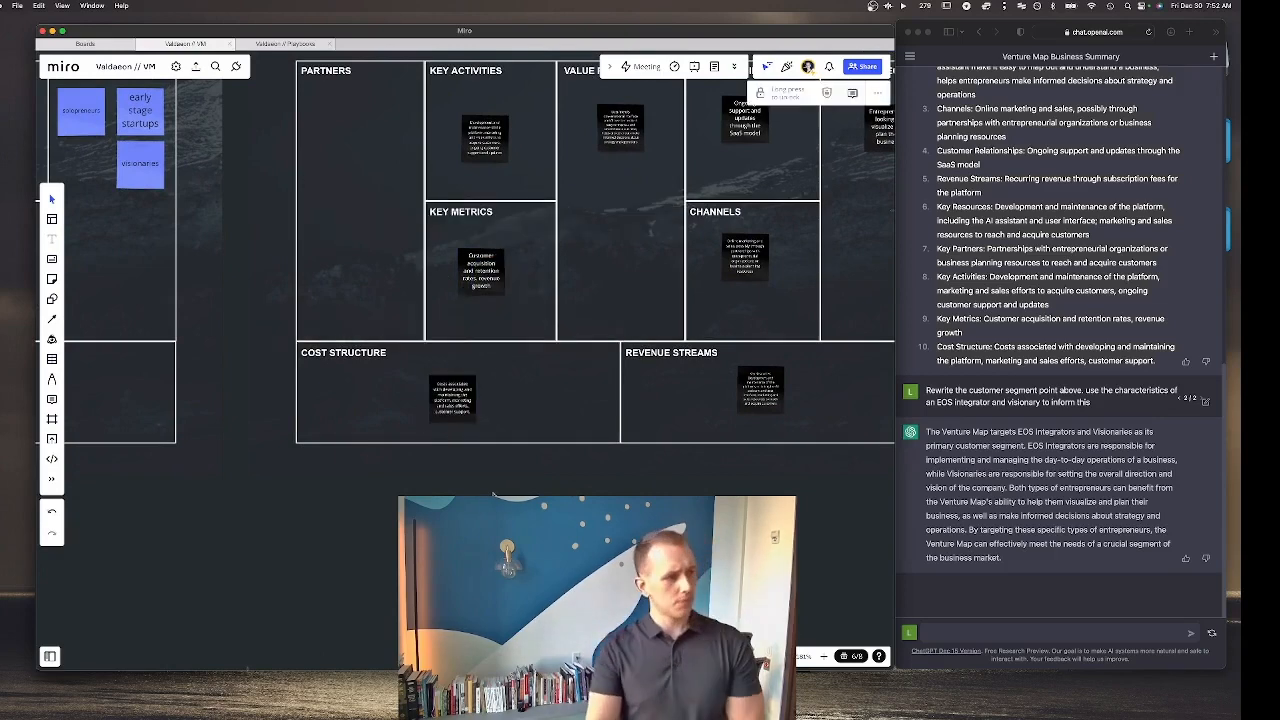
# Step: Cut the Key Partners description out of the numbered list, along with the Key Activities label below it
pyautogui.scroll(-5, 586, 435)
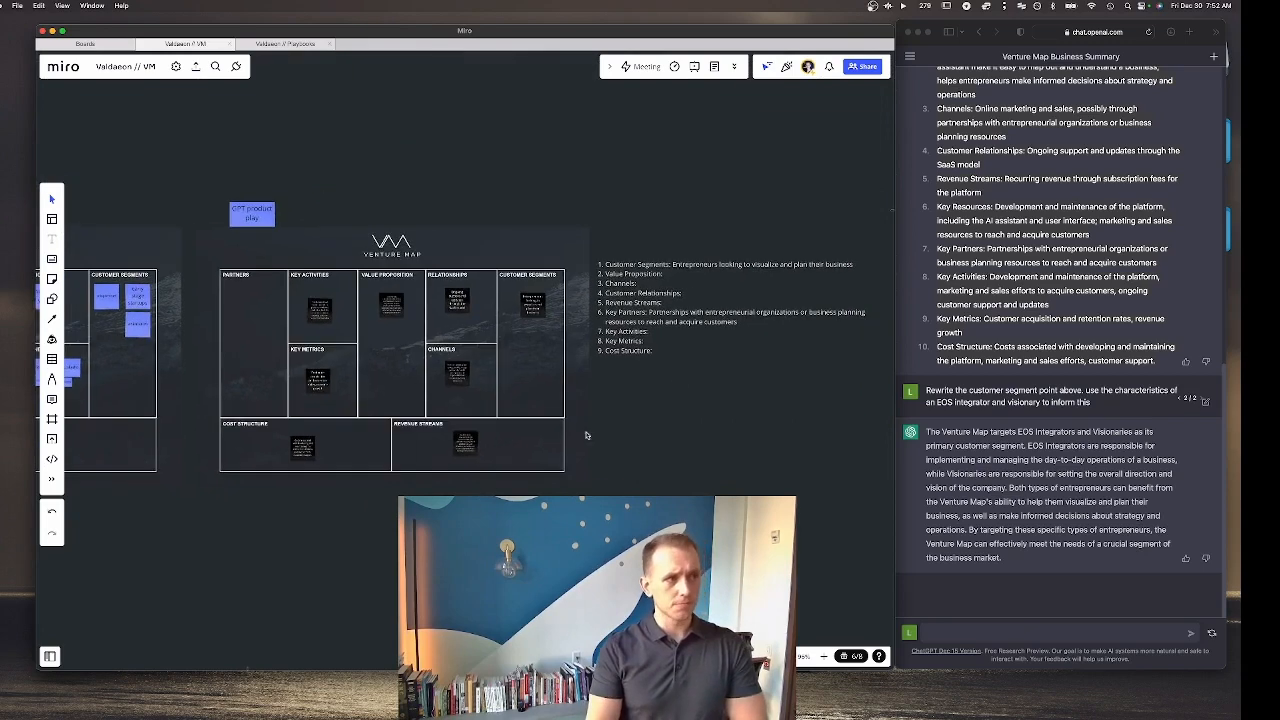
pyautogui.click(703, 314)
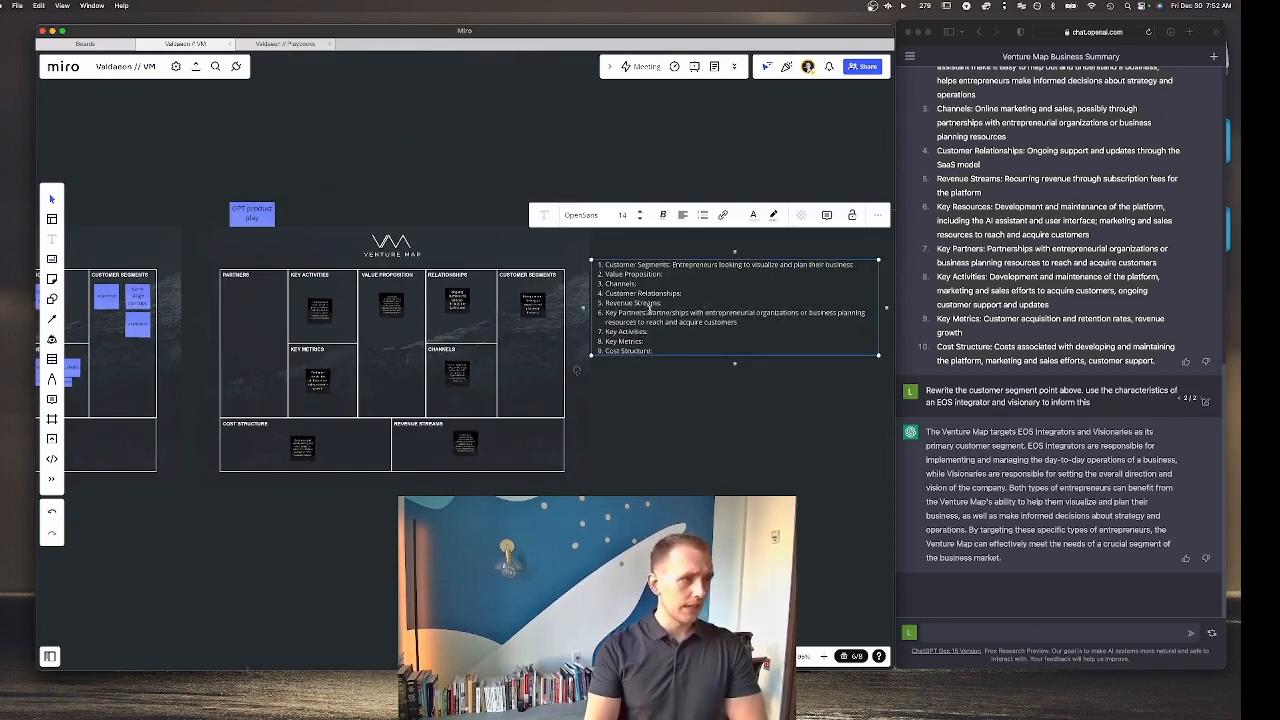
pyautogui.moveTo(650, 311); pyautogui.dragTo(743, 327)
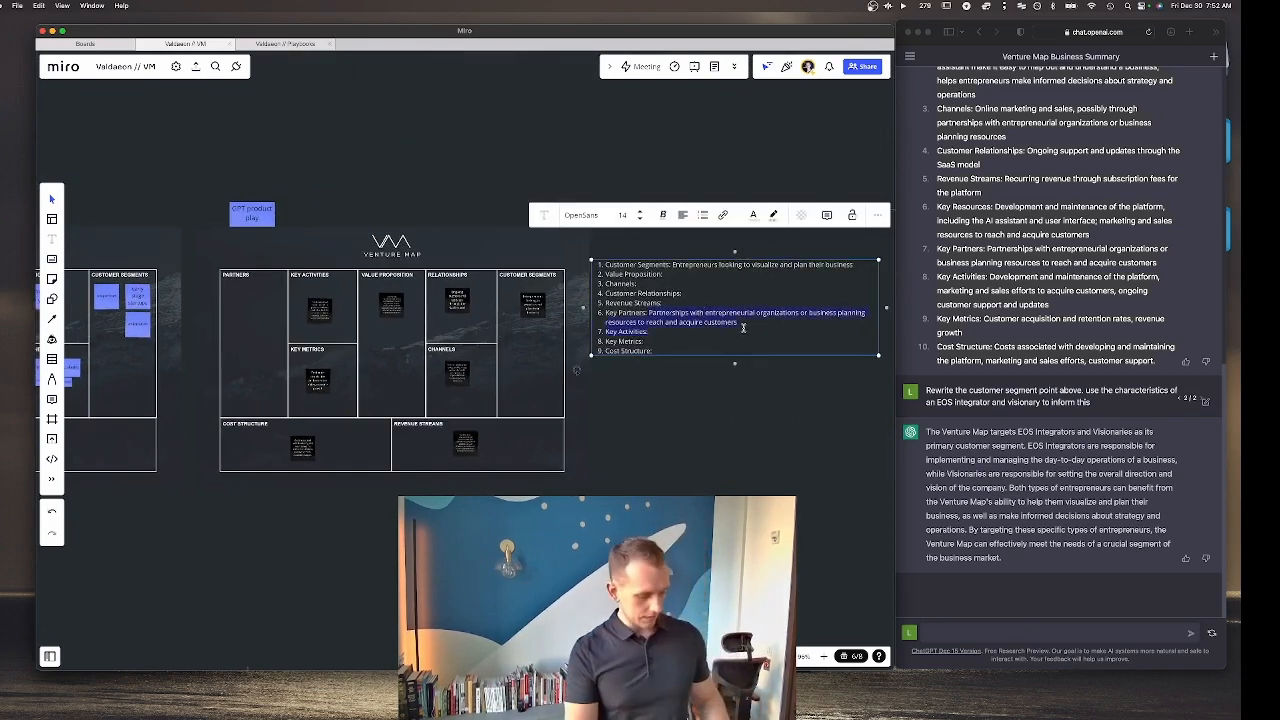
pyautogui.hotkey('ctrl', 'x')
# Step: Add a black sticky note to the Partners section, paste the cut Key Partners text into it and shift it slightly down
pyautogui.click(255, 297)
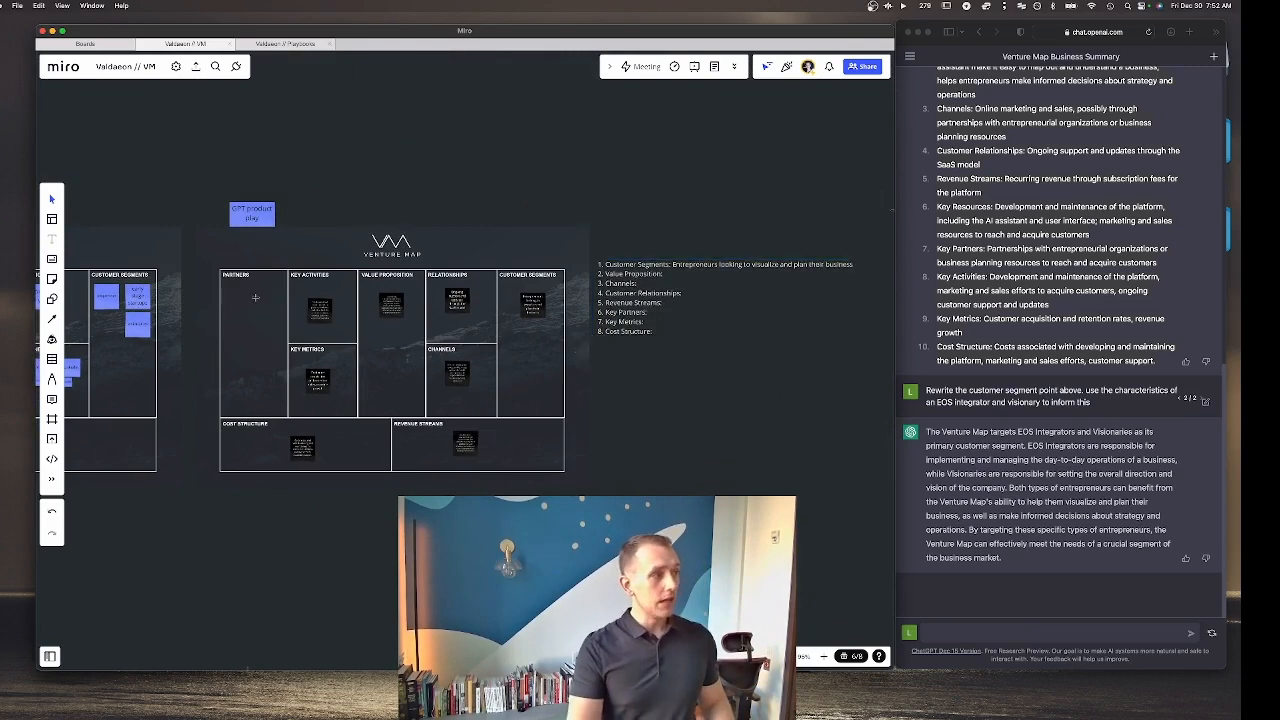
pyautogui.scroll(5, 256, 299)
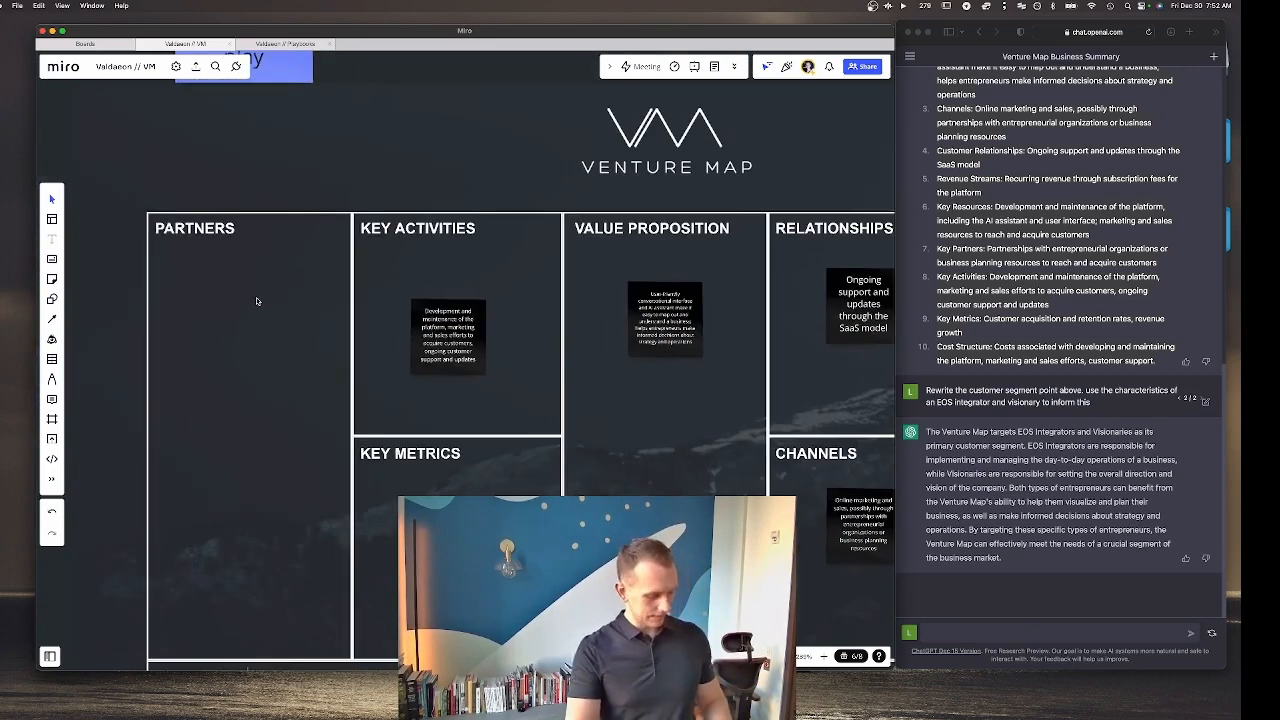
pyautogui.press('n')
pyautogui.click(255, 298)
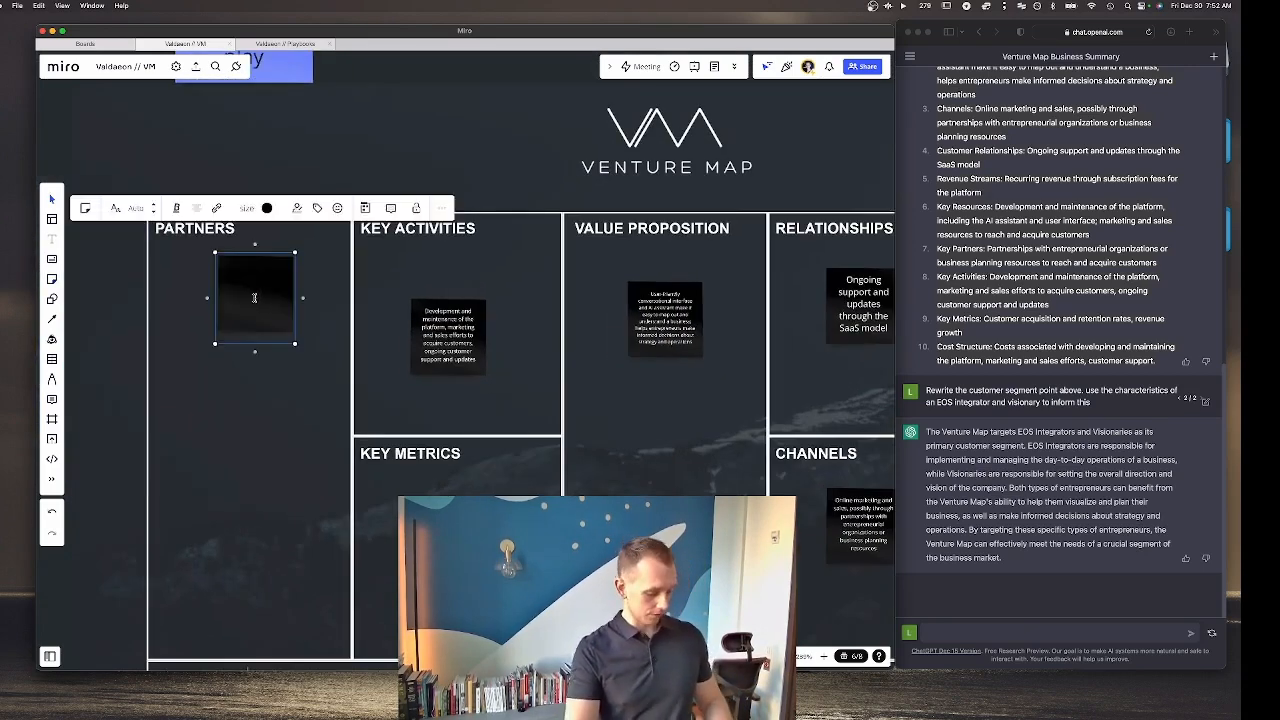
pyautogui.press('super+v')
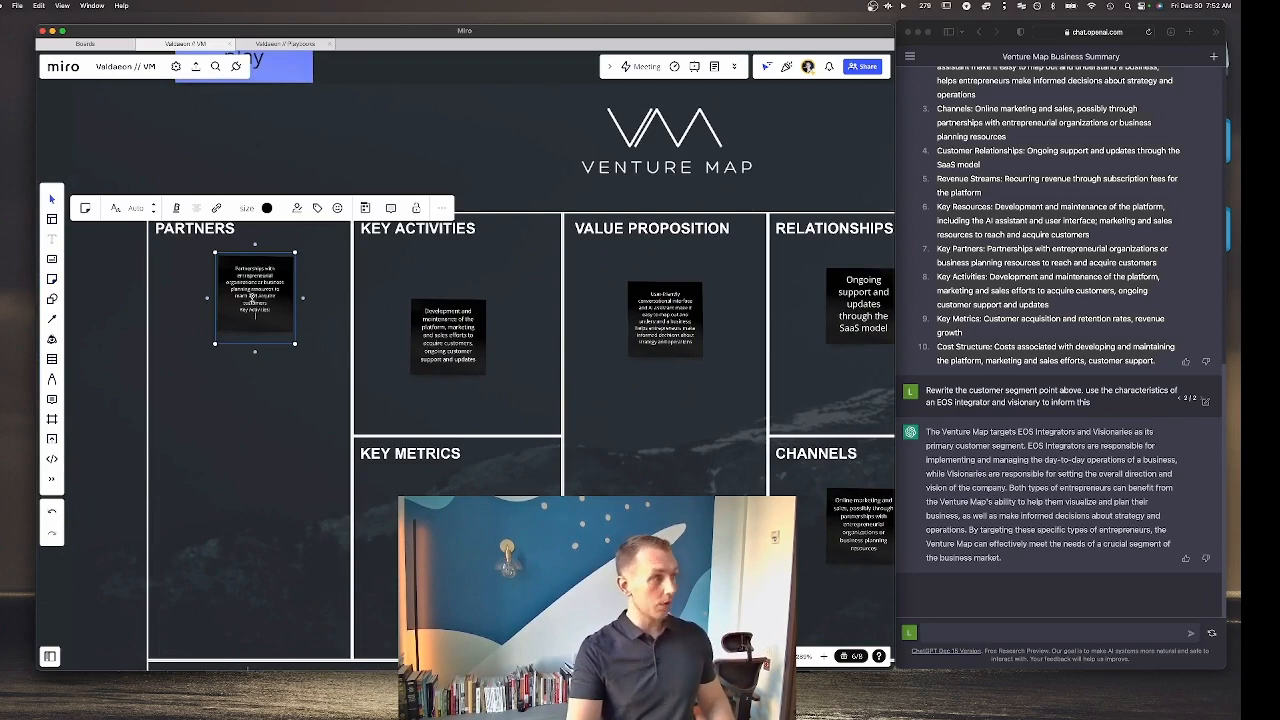
pyautogui.click(126, 295)
pyautogui.moveTo(255, 302); pyautogui.dragTo(255, 322)
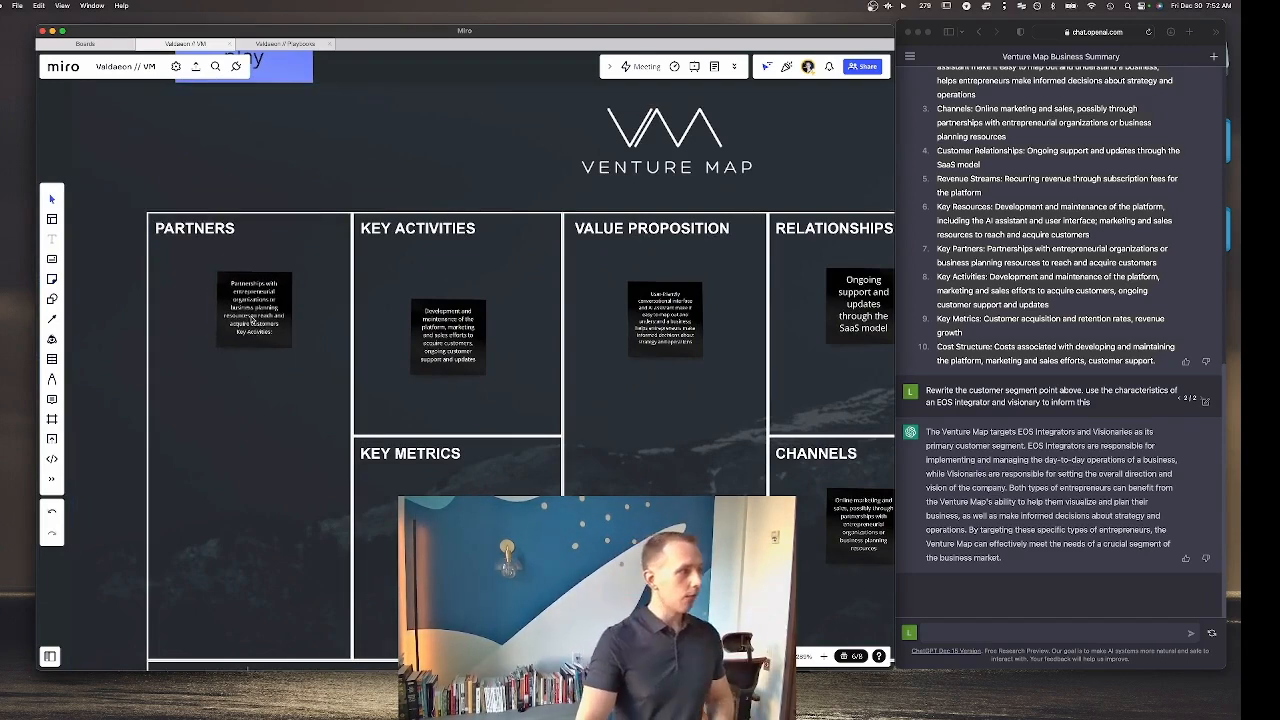
# Step: Remove the stray "Key Activities:" line from the Partners note and move the note lower in its section
pyautogui.tripleClick(259, 332)
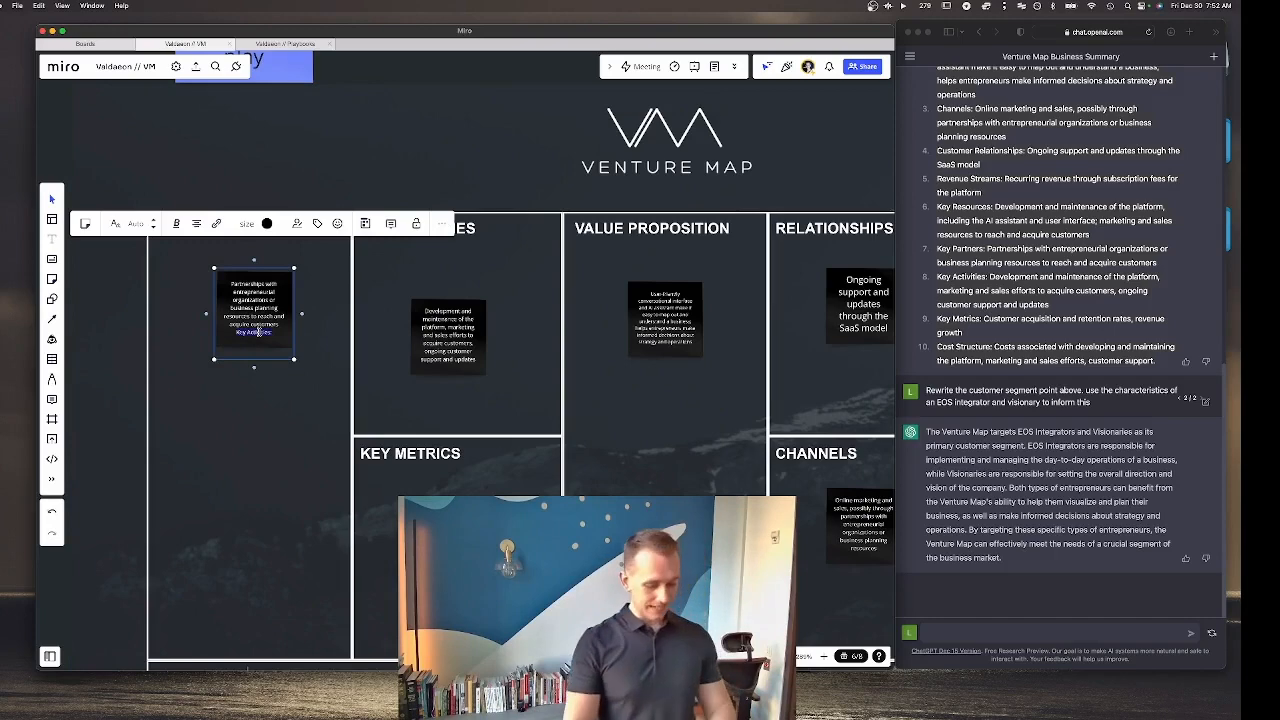
pyautogui.press('BackSpace')
pyautogui.click(466, 158)
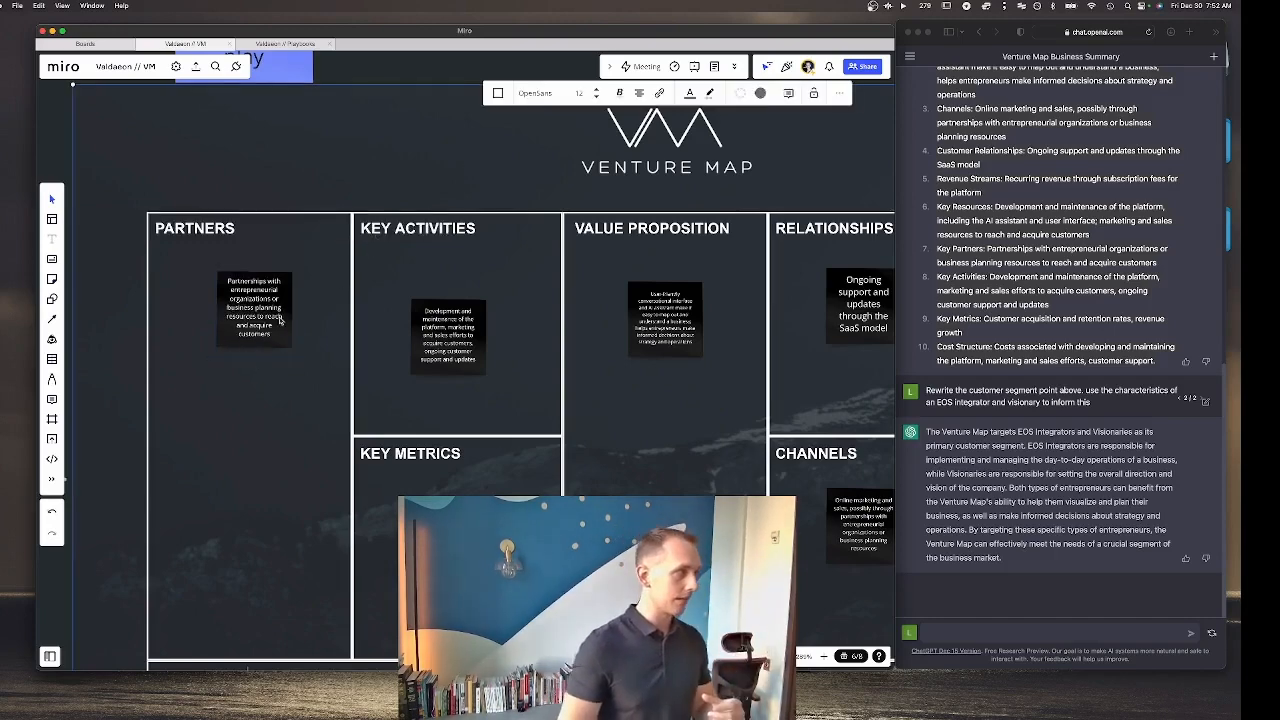
pyautogui.moveTo(280, 321); pyautogui.dragTo(269, 363)
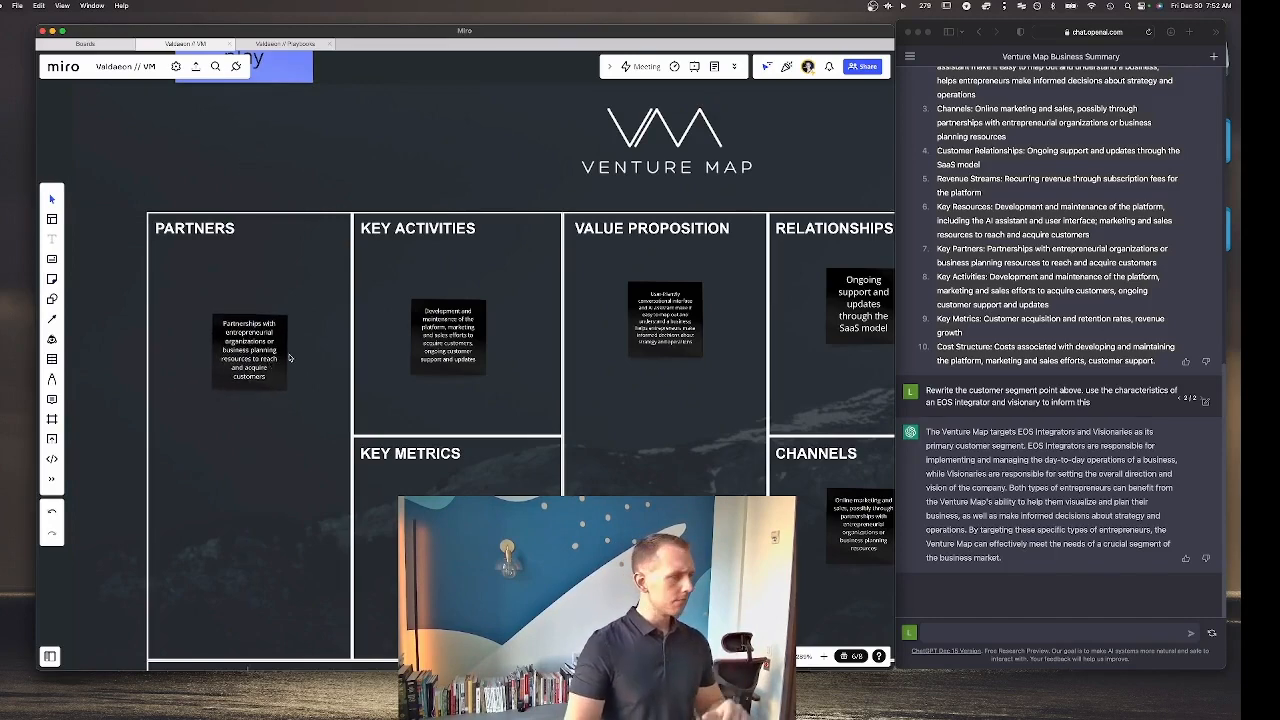
# Step: Delete the leftover numbered list beside the GPT product play canvas
pyautogui.scroll(-10, 291, 359)
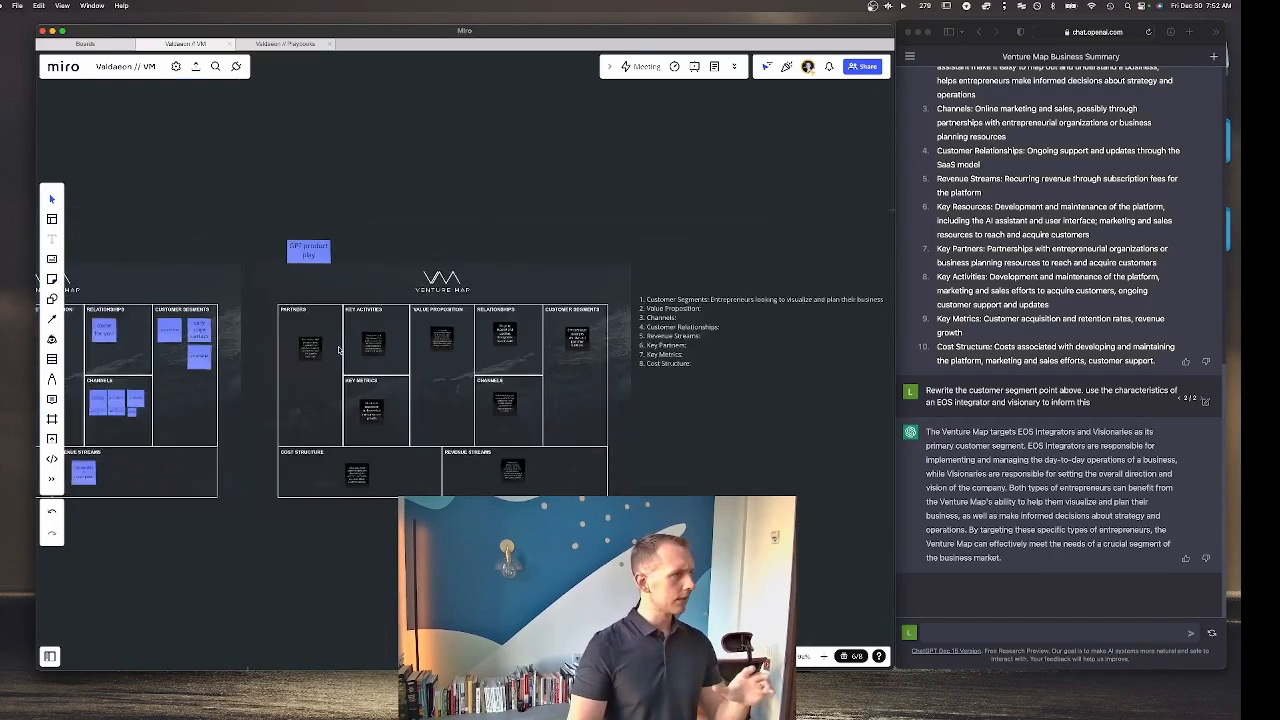
pyautogui.click(652, 332)
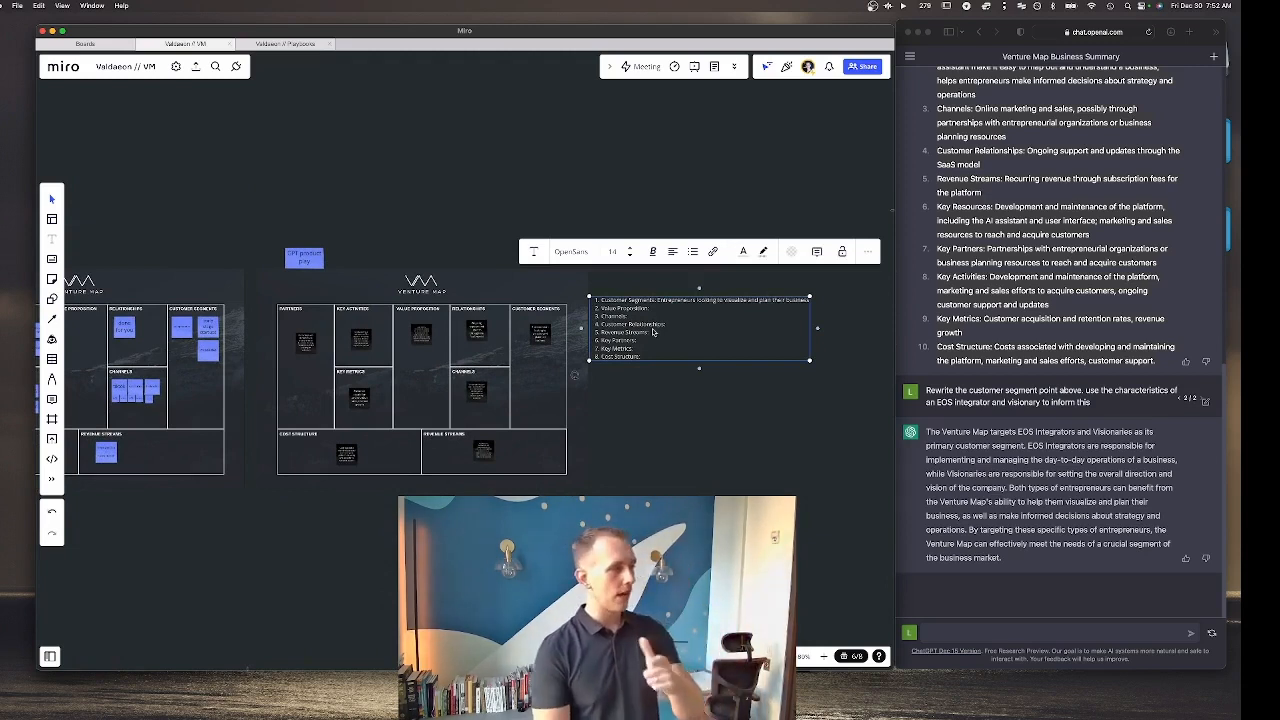
pyautogui.press('BackSpace')
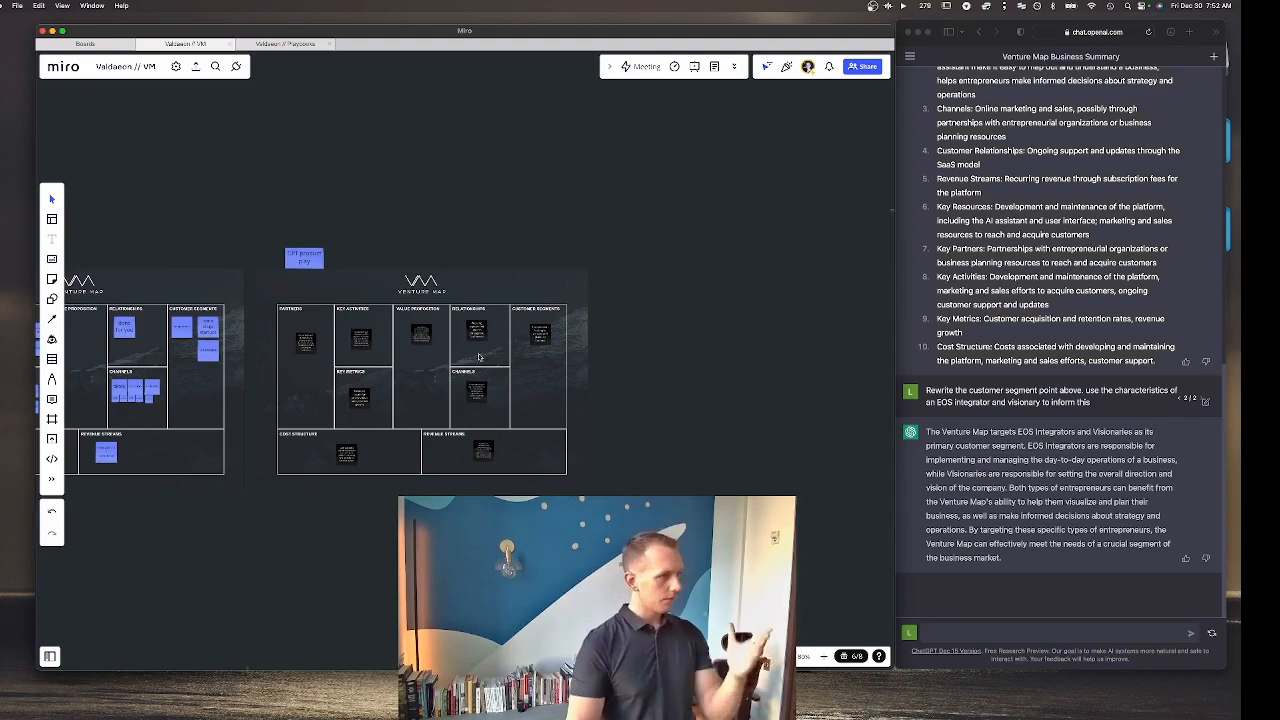
# Step: Review the filled GPT product play canvas section by section and compare it with the neighbouring canvas of blue notes
pyautogui.scroll(10, 436, 363)
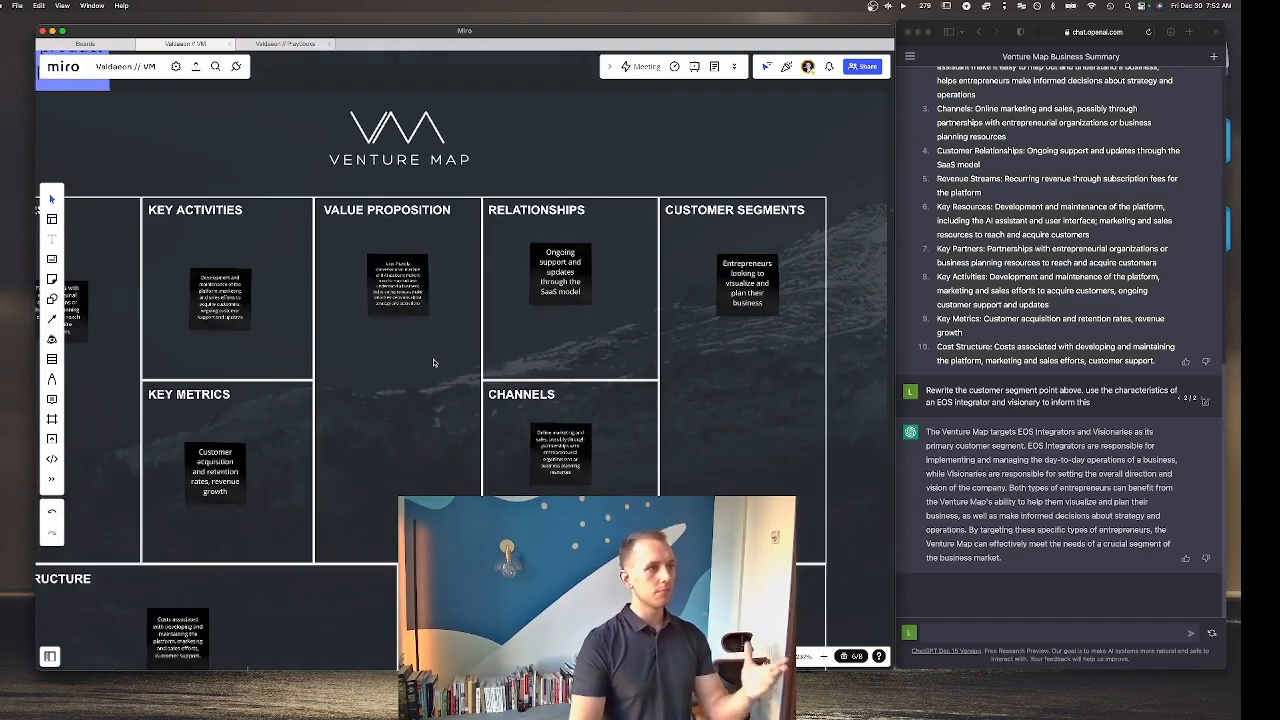
pyautogui.hscroll(-3, 434, 363)
pyautogui.scroll(-1, 434, 363)
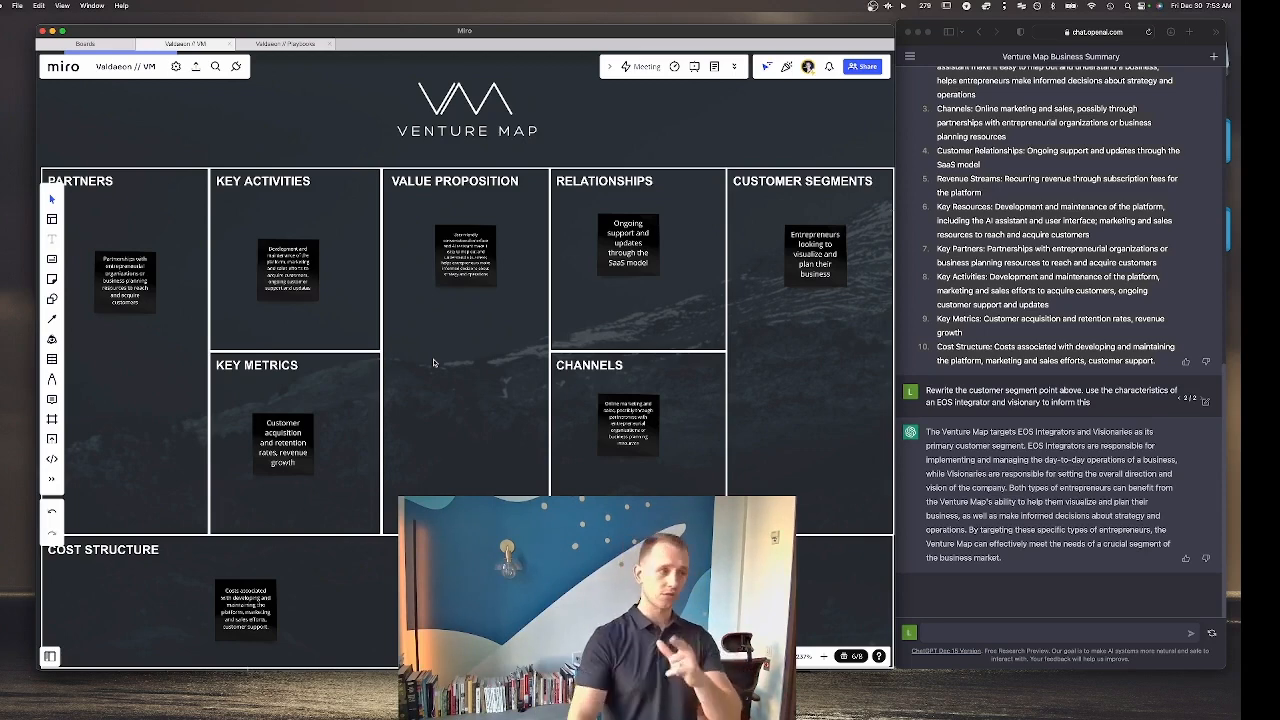
pyautogui.scroll(-10, 430, 333)
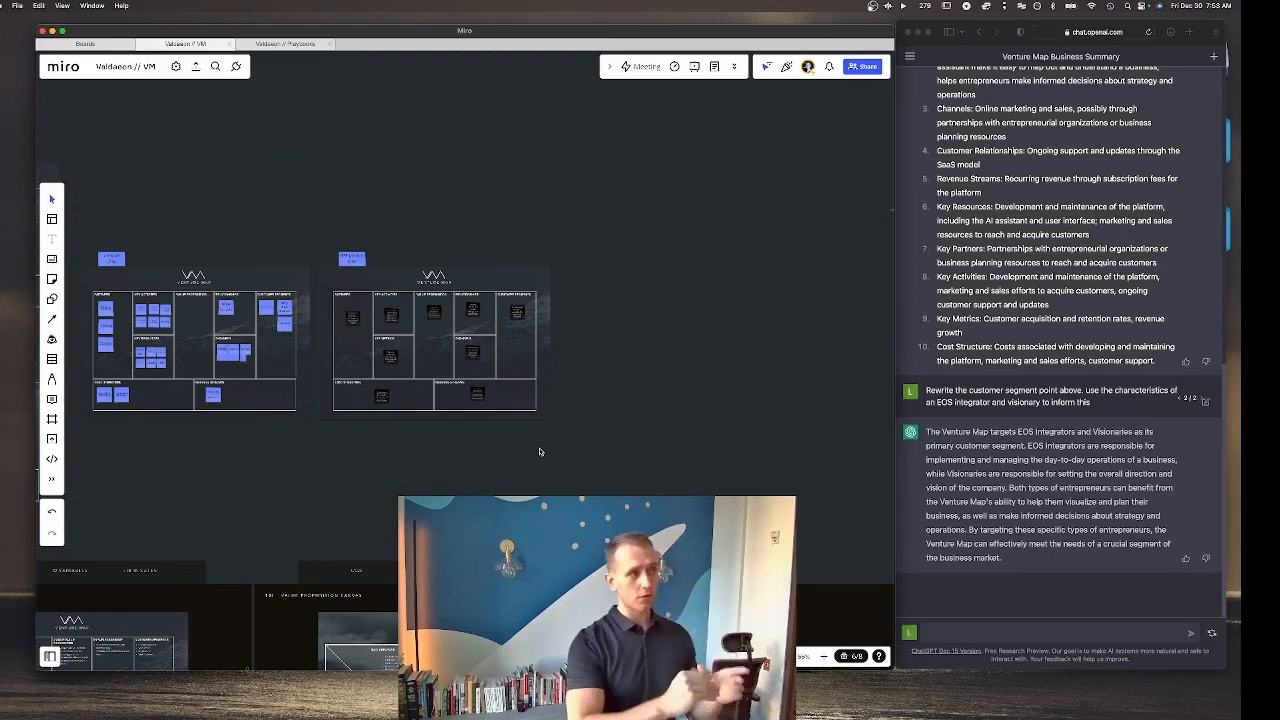
pyautogui.scroll(10, 438, 342)
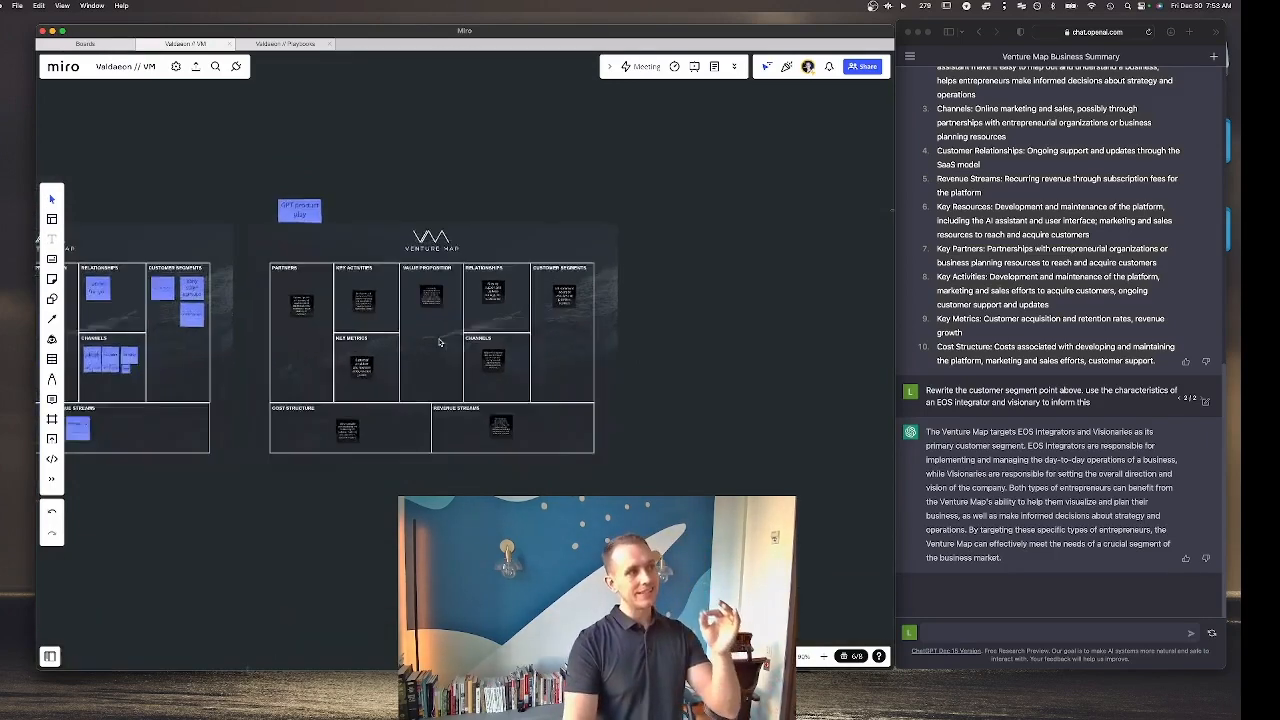
pyautogui.hscroll(-2, 438, 342)
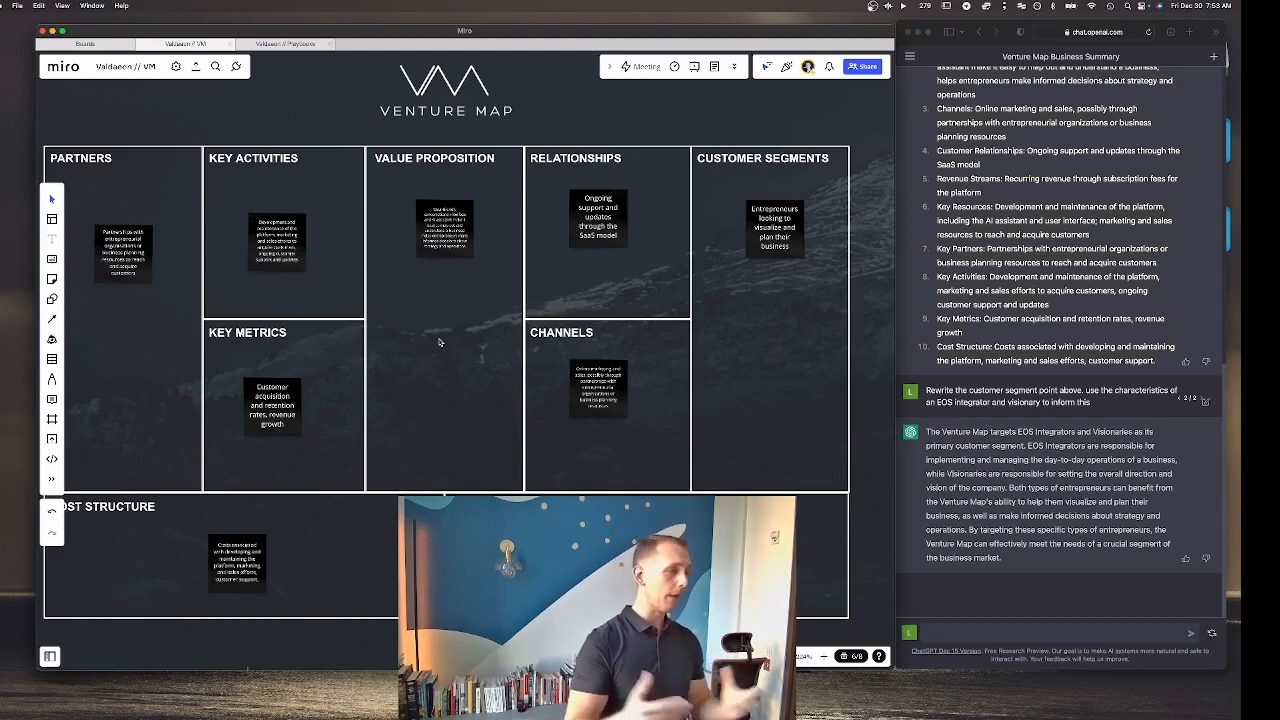
pyautogui.scroll(-5, 438, 342)
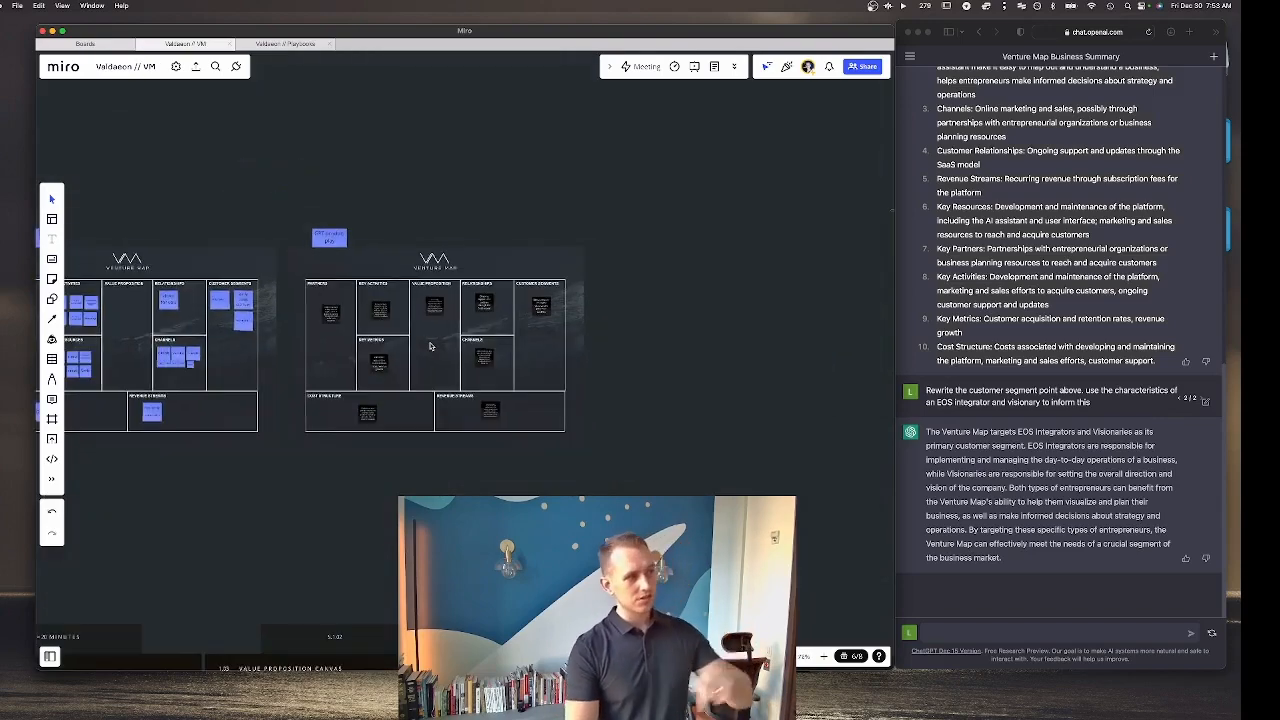
# Step: Examine the Value Proposition Canvas below, including its gain creators, pain relievers, gains, pains and jobs, and return to the GPT product play canvas
pyautogui.scroll(-10, 430, 346)
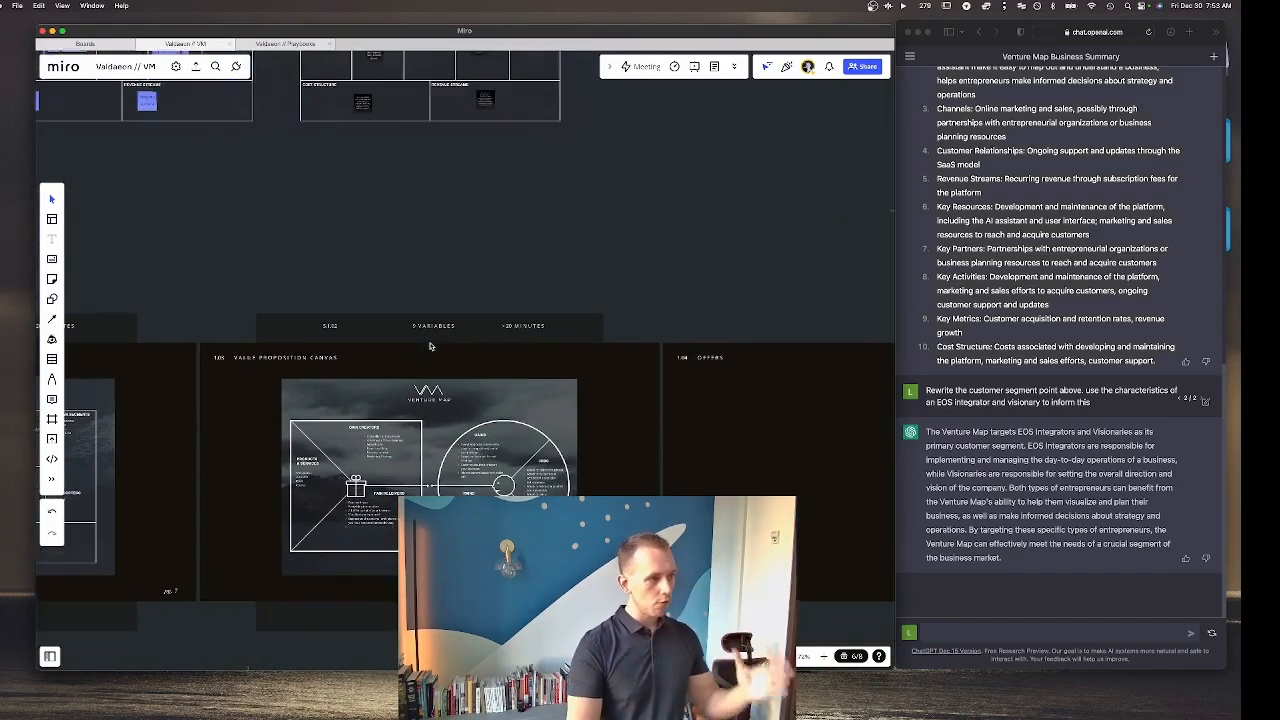
pyautogui.scroll(8, 430, 346)
pyautogui.scroll(-10, 430, 346)
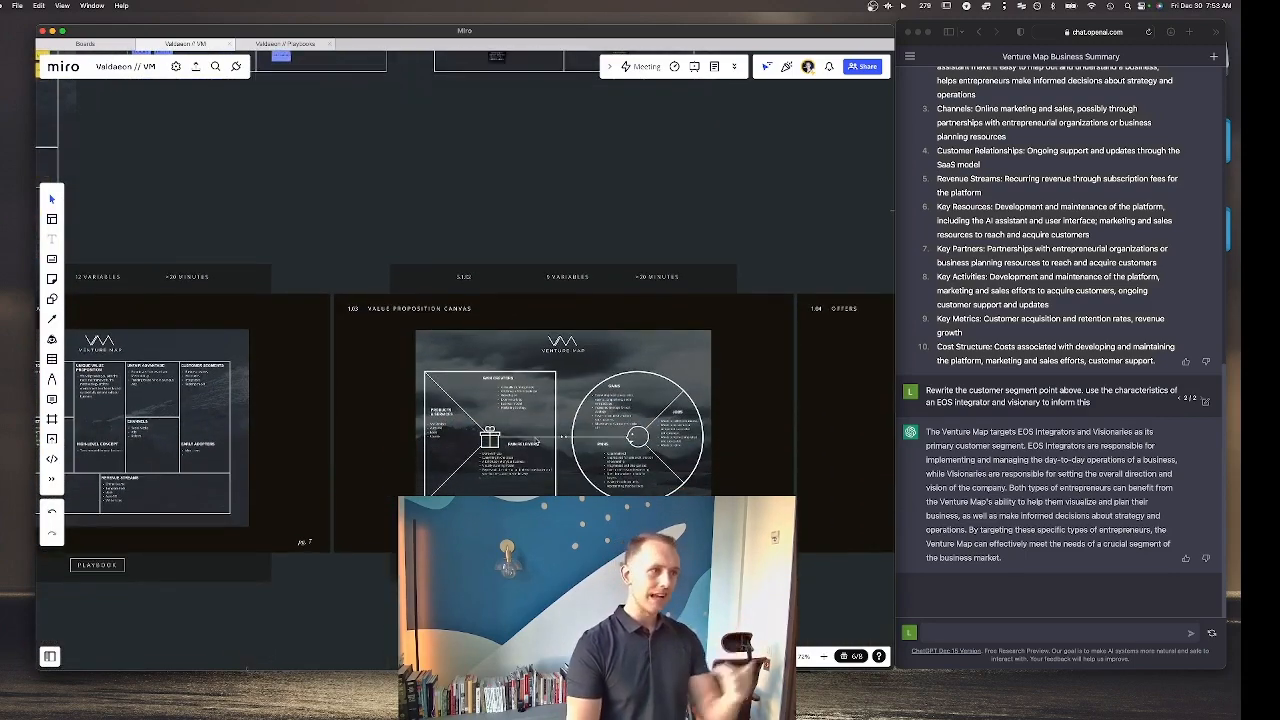
pyautogui.scroll(5, 520, 435)
pyautogui.hscroll(-4, 641, 403)
pyautogui.scroll(-2, 641, 403)
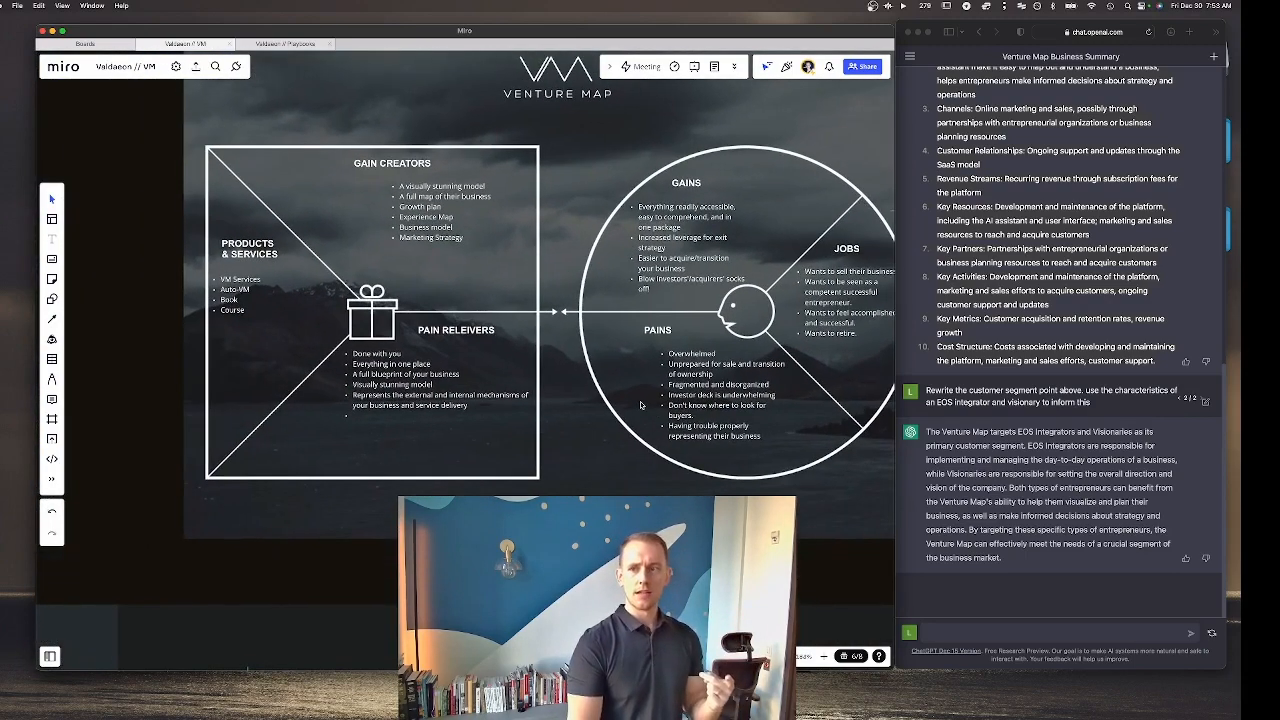
pyautogui.scroll(-3, 641, 403)
pyautogui.scroll(10, 640, 404)
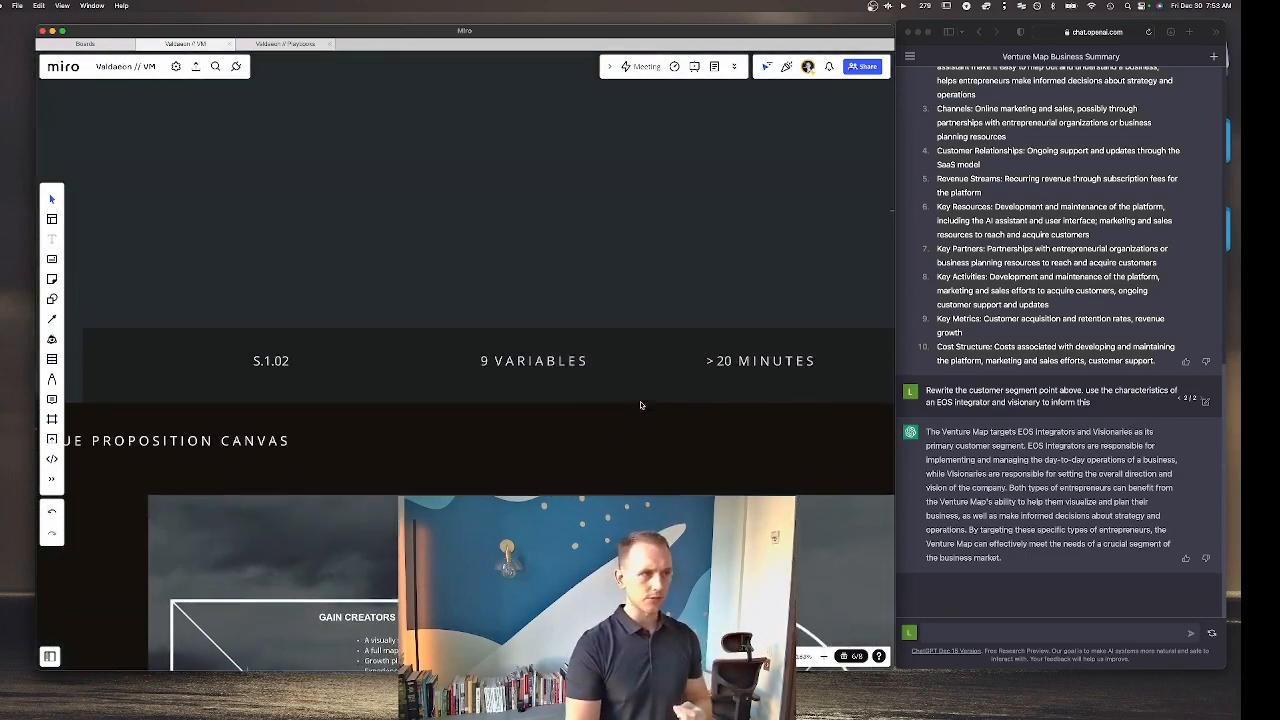
pyautogui.scroll(3, 638, 406)
pyautogui.scroll(-3, 638, 406)
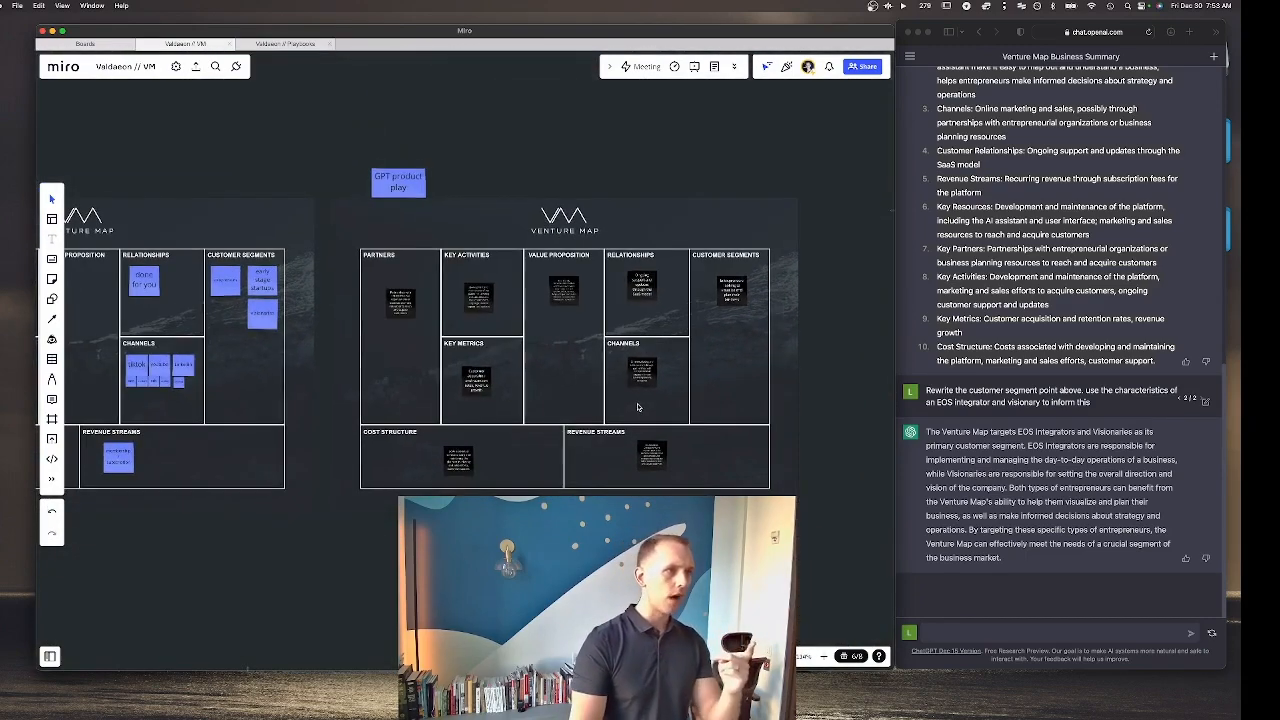
# Step: Survey the wider Venture Map board, including the Strategy area and the pre-purchase, purchase and post-purchase stages
pyautogui.scroll(-10, 637, 406)
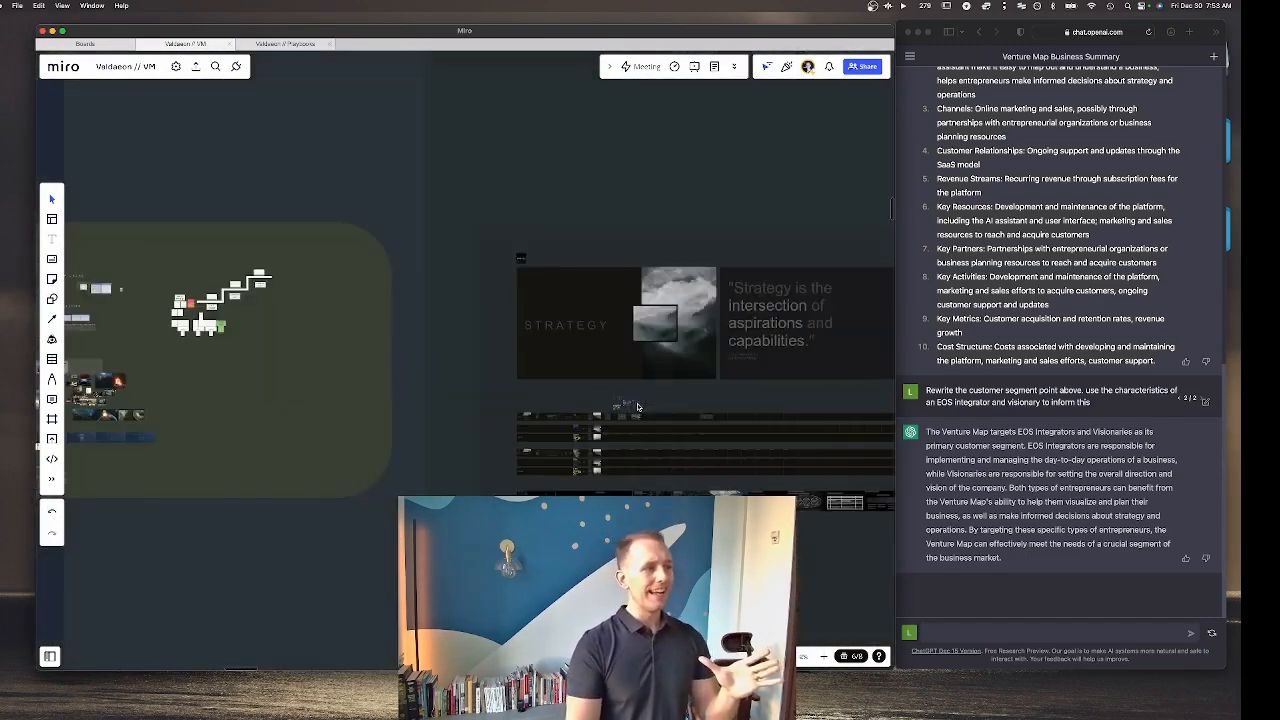
pyautogui.scroll(10, 637, 406)
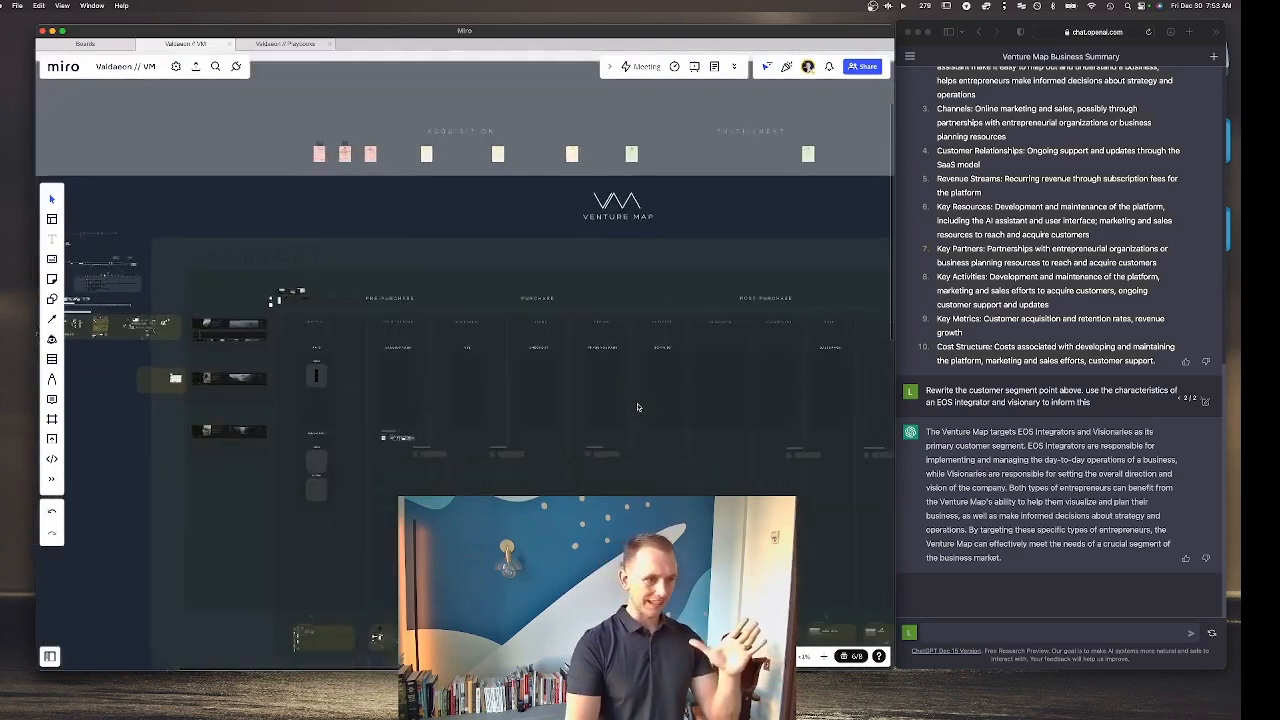
pyautogui.scroll(-2, 637, 406)
pyautogui.hscroll(2, 637, 406)
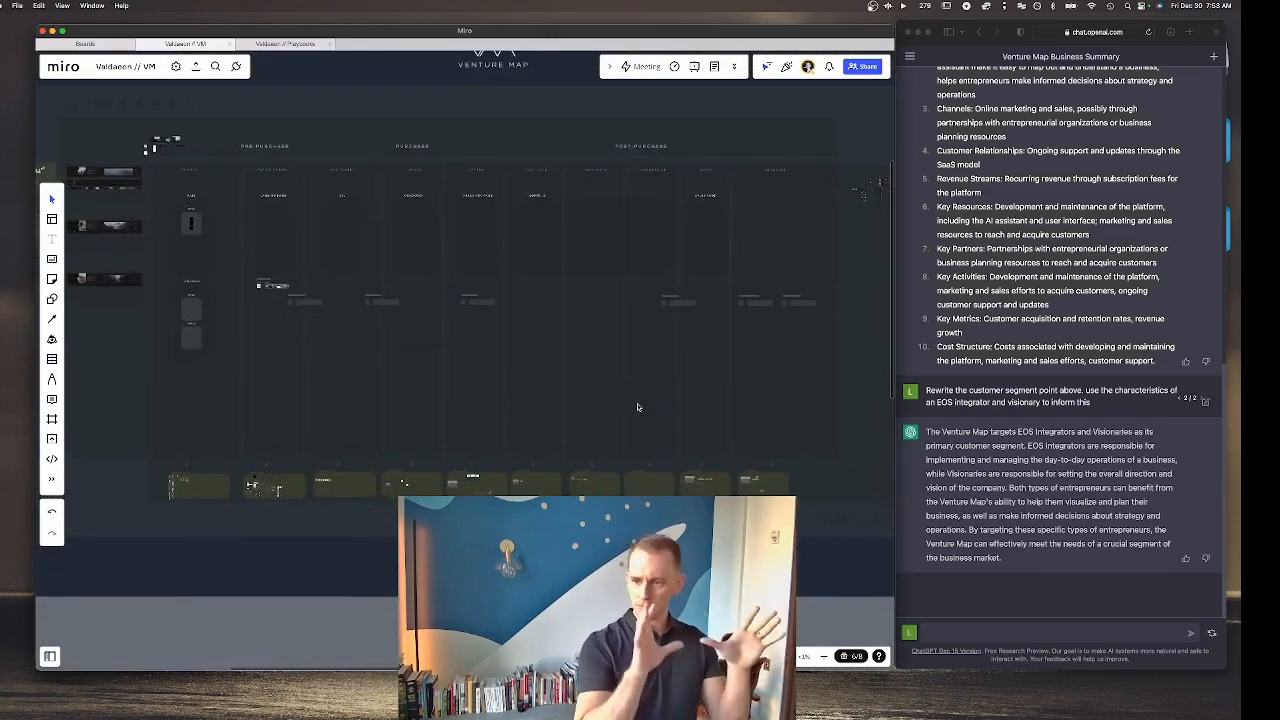